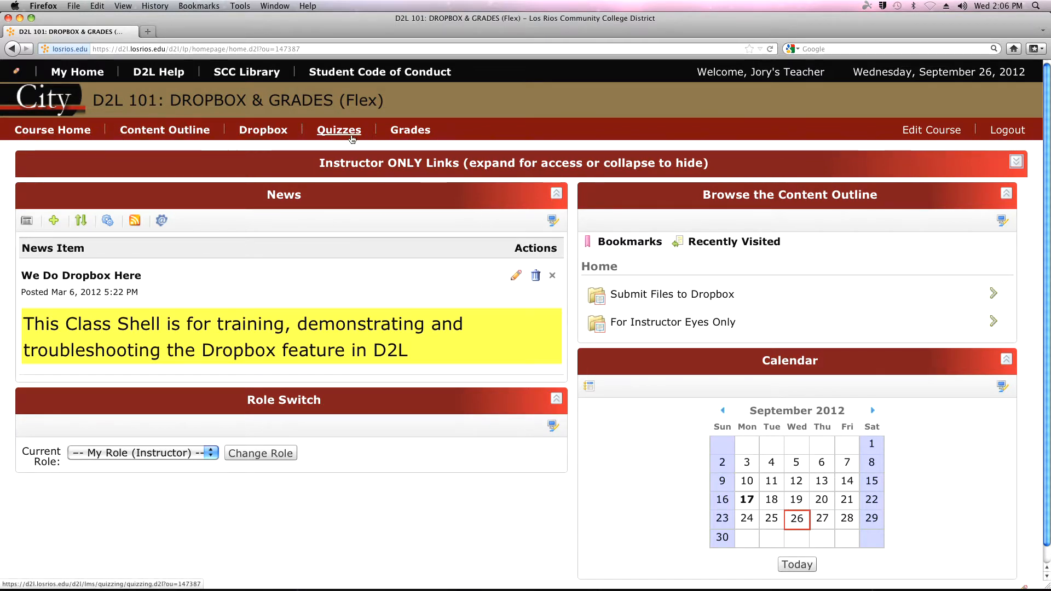
# Open the course gradebook and review the grade items in the Grades List.
pyautogui.click(411, 132)
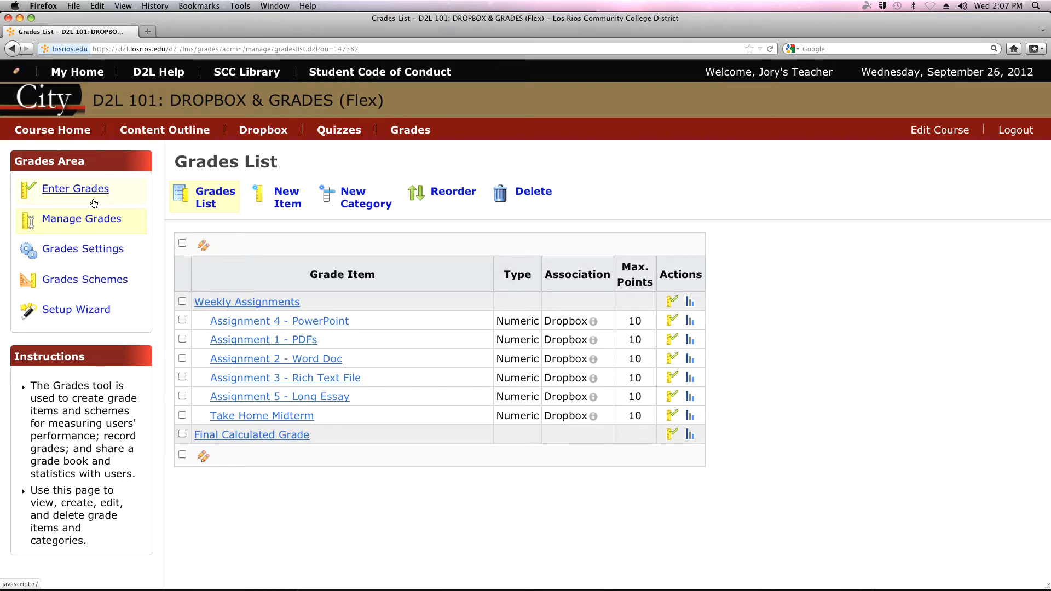
pyautogui.press('super+plus')
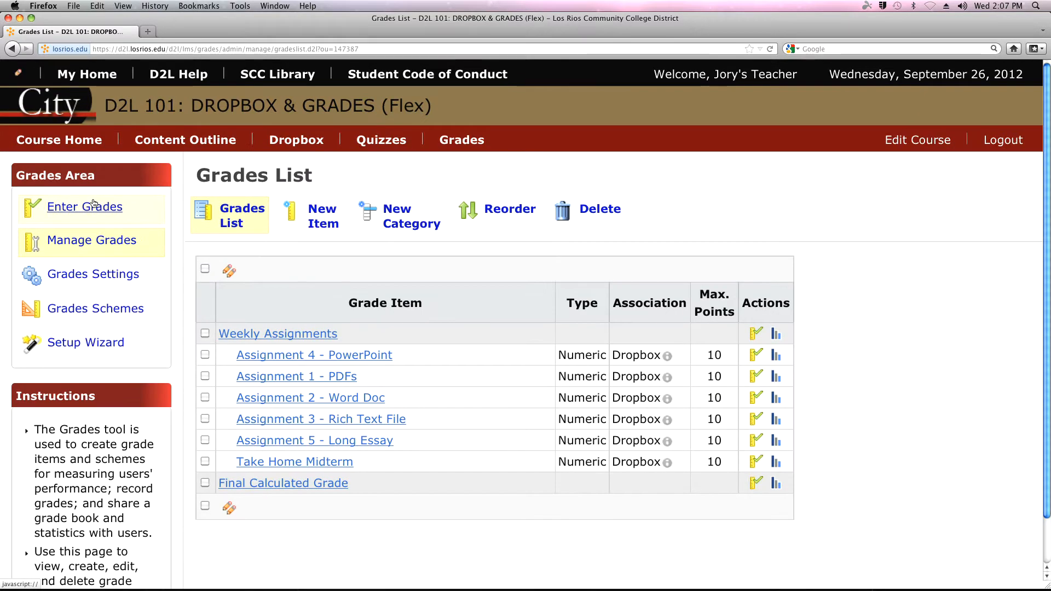
pyautogui.press('super+plus')
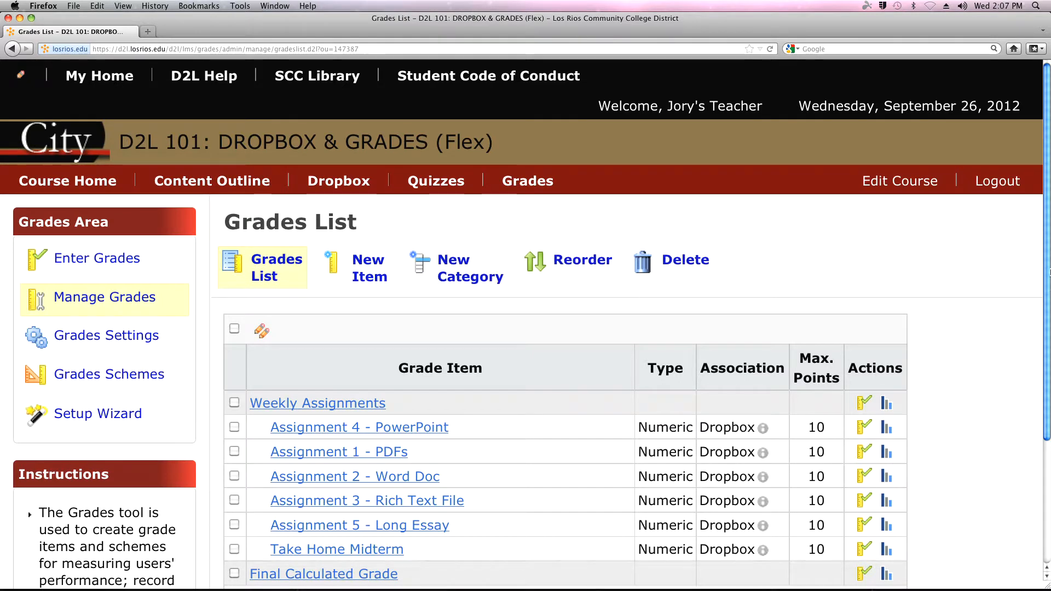
pyautogui.moveTo(1049, 259); pyautogui.dragTo(1044, 351)
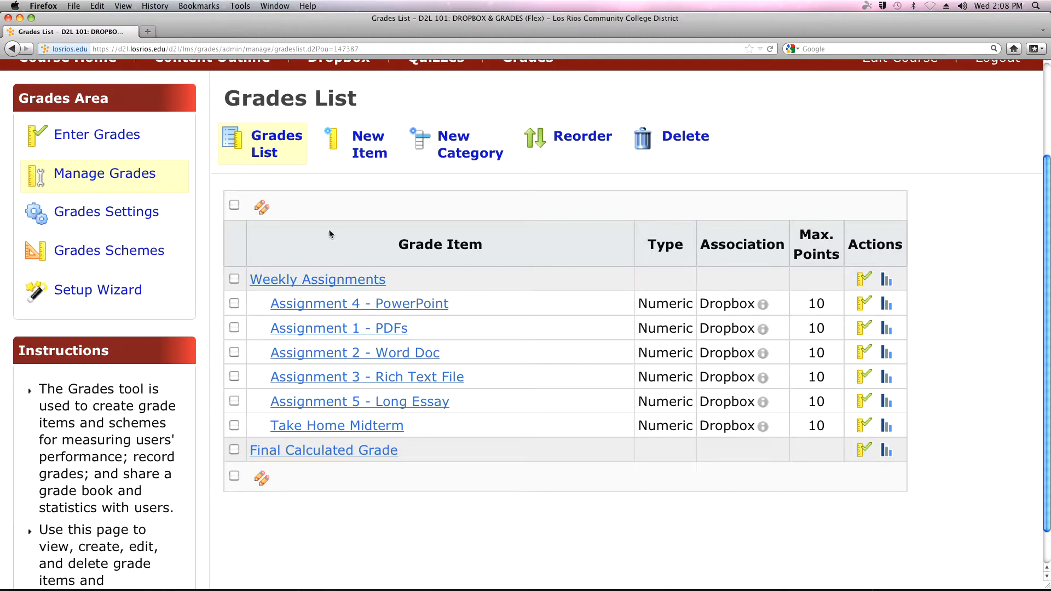
pyautogui.scroll(2, 330, 229)
pyautogui.scroll(3, 329, 226)
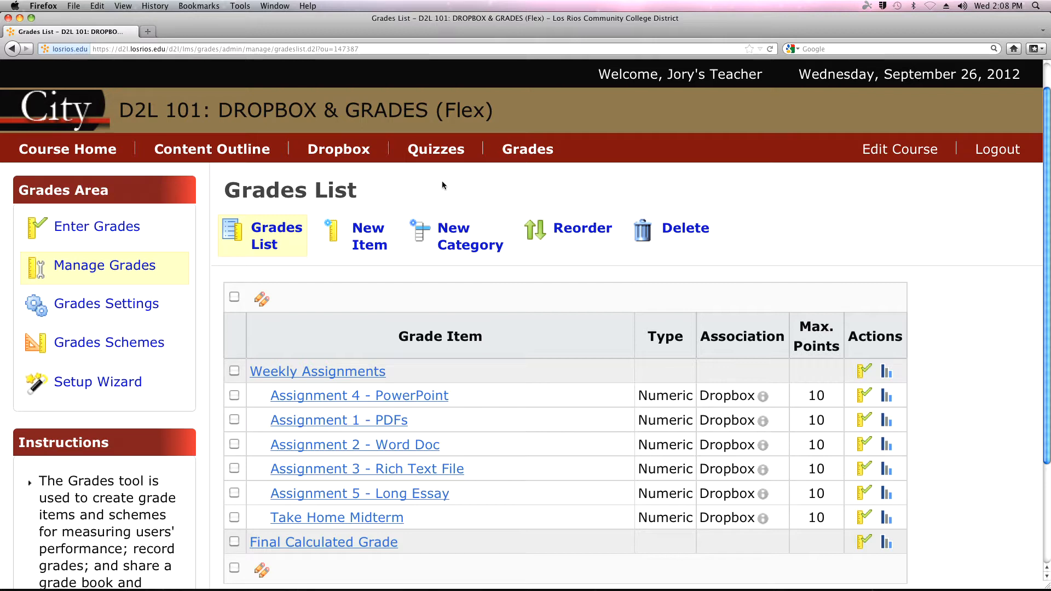
# Open the course's Manage Quizzes page and review the list of current quizzes.
pyautogui.click(437, 153)
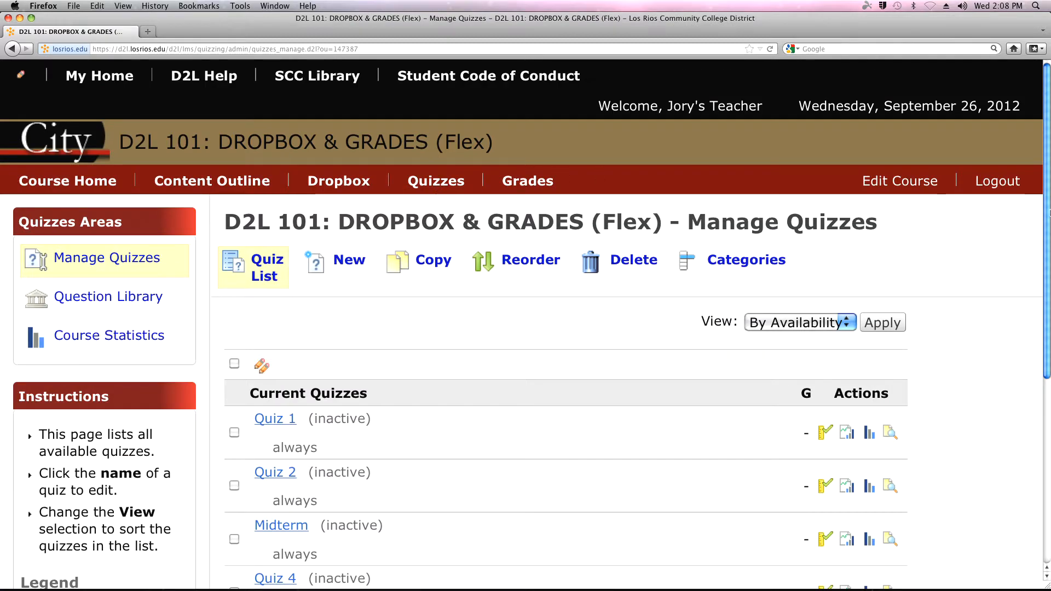
pyautogui.scroll(-1, 1044, 213)
pyautogui.scroll(-5, 1045, 213)
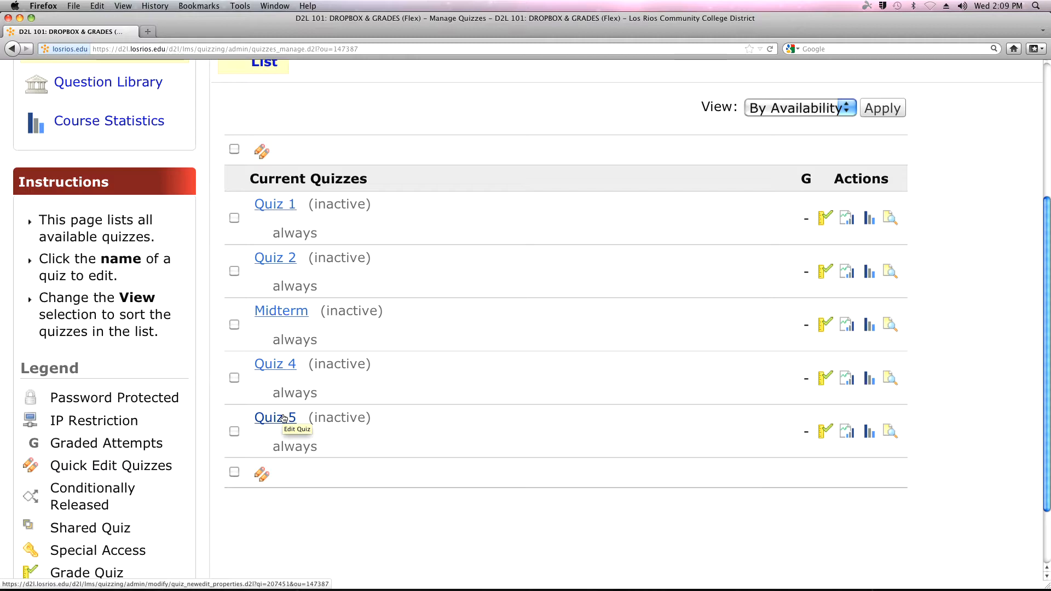
pyautogui.scroll(5, 283, 394)
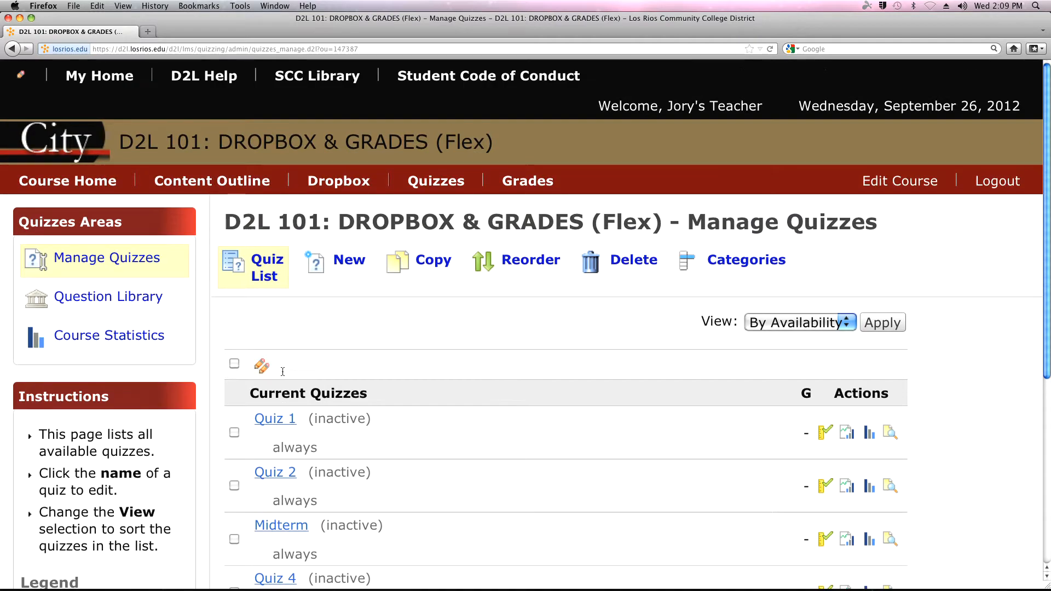
# Return to the Grades List and start a new grade category named Quizzes.
pyautogui.click(539, 184)
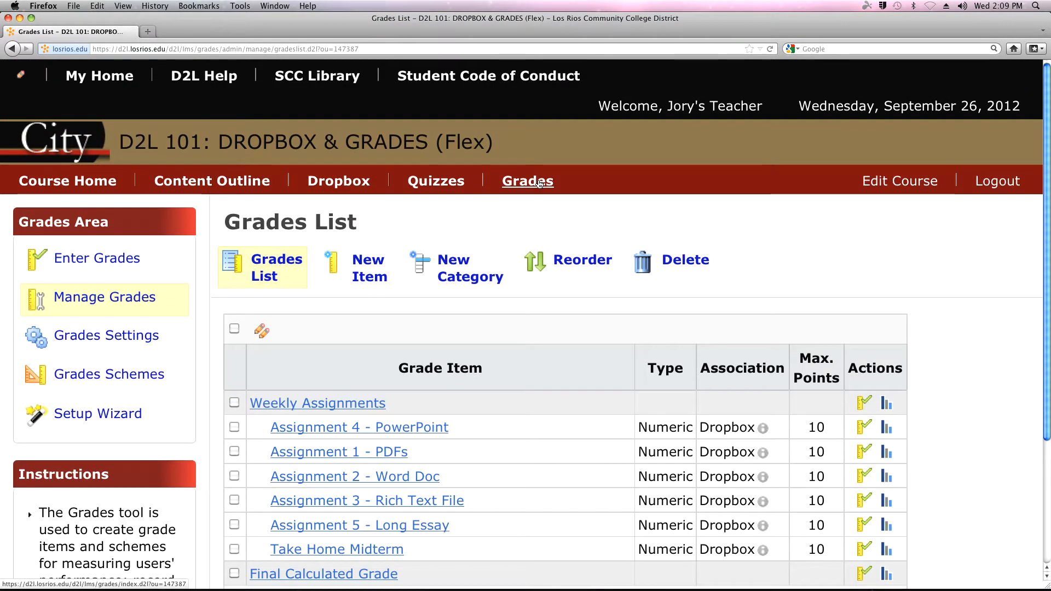
pyautogui.scroll(-2, 539, 183)
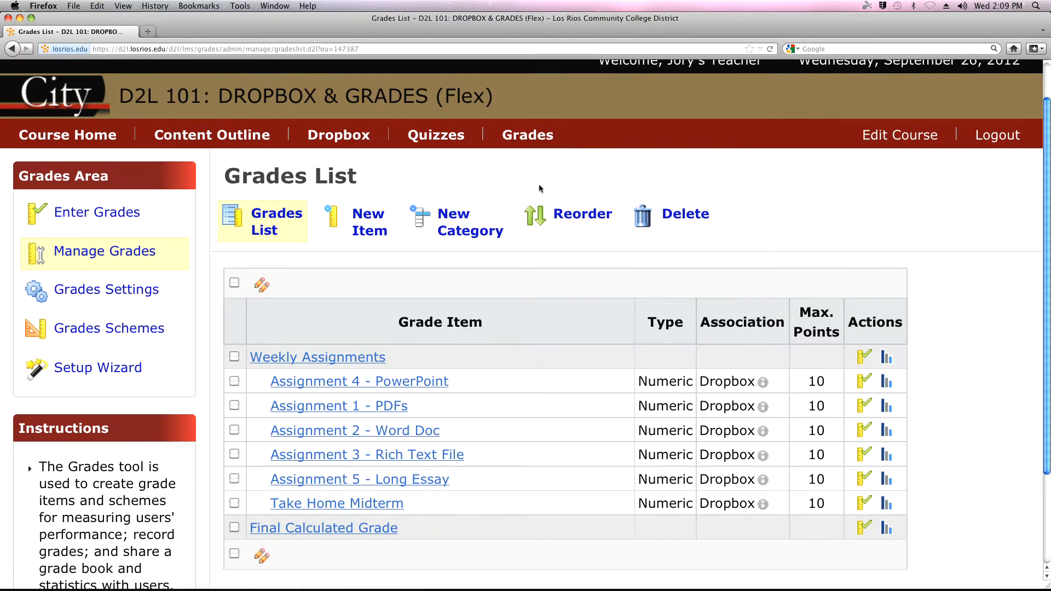
pyautogui.click(456, 233)
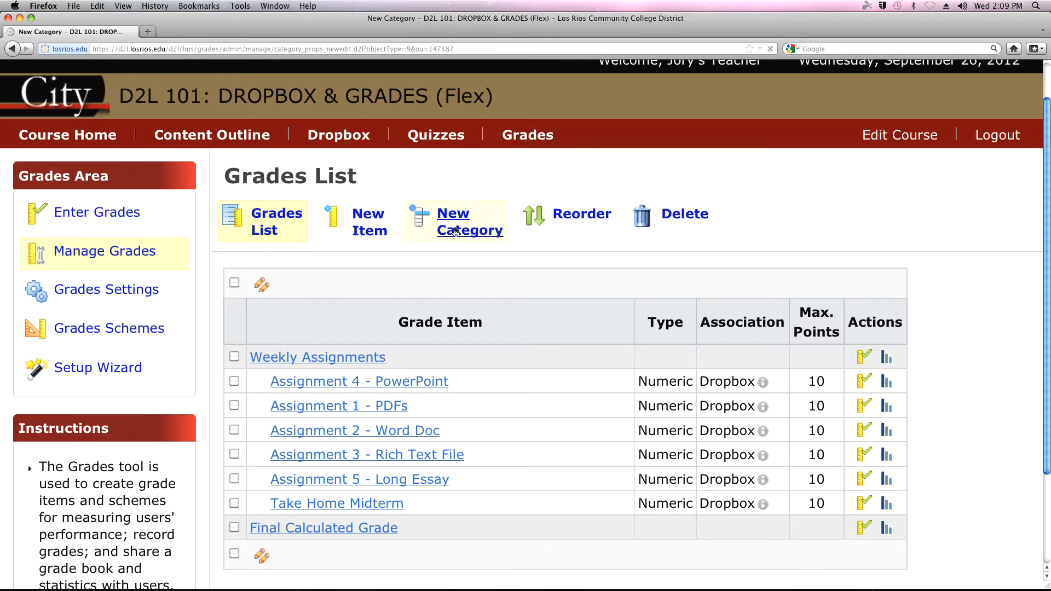
pyautogui.scroll(-3, 462, 223)
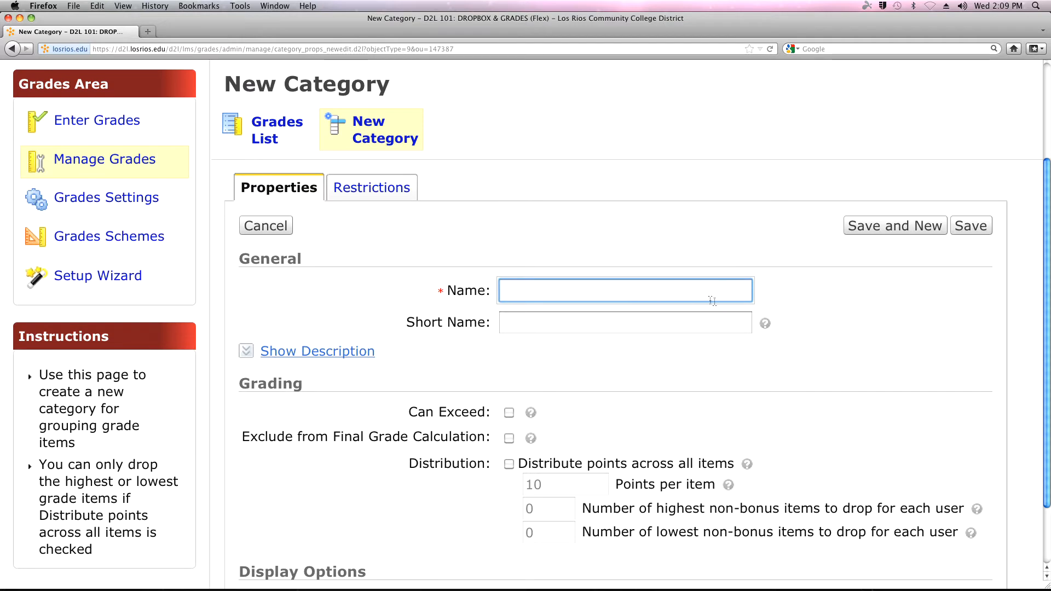
pyautogui.click(606, 294)
pyautogui.write('Q')
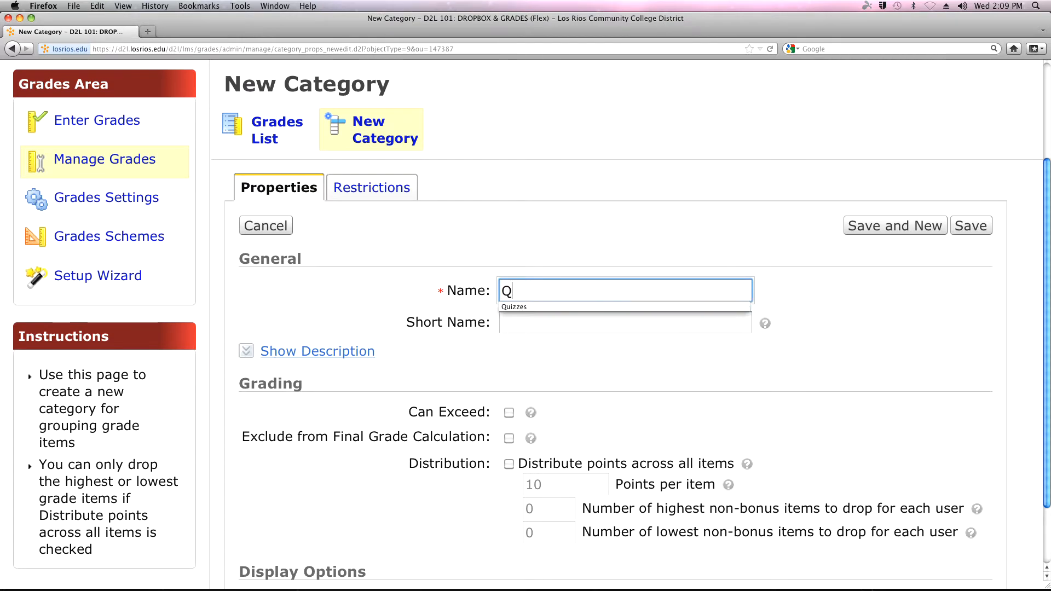
pyautogui.write('uizzes')
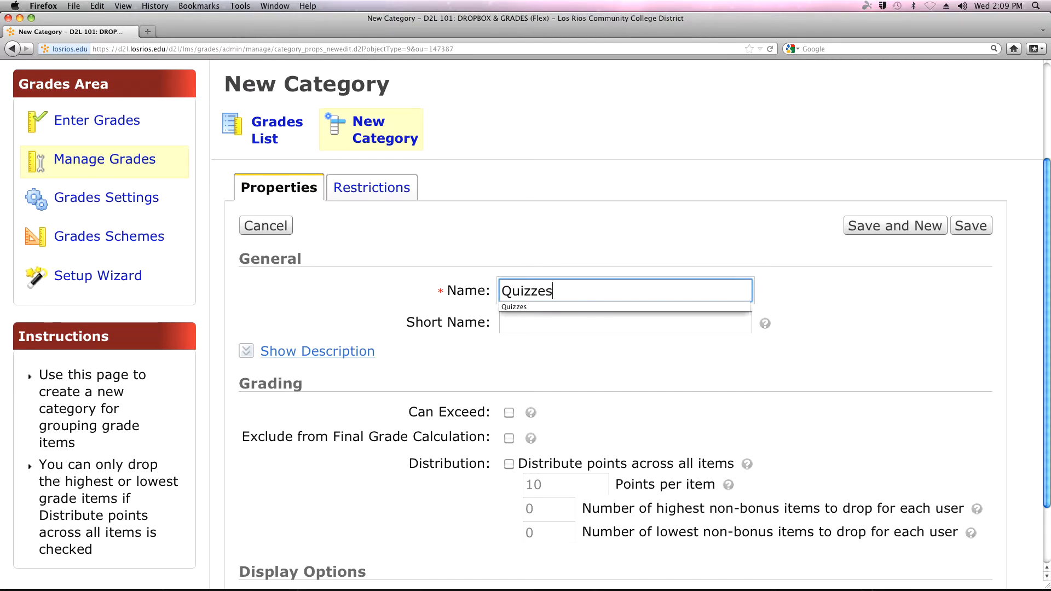
pyautogui.click(657, 367)
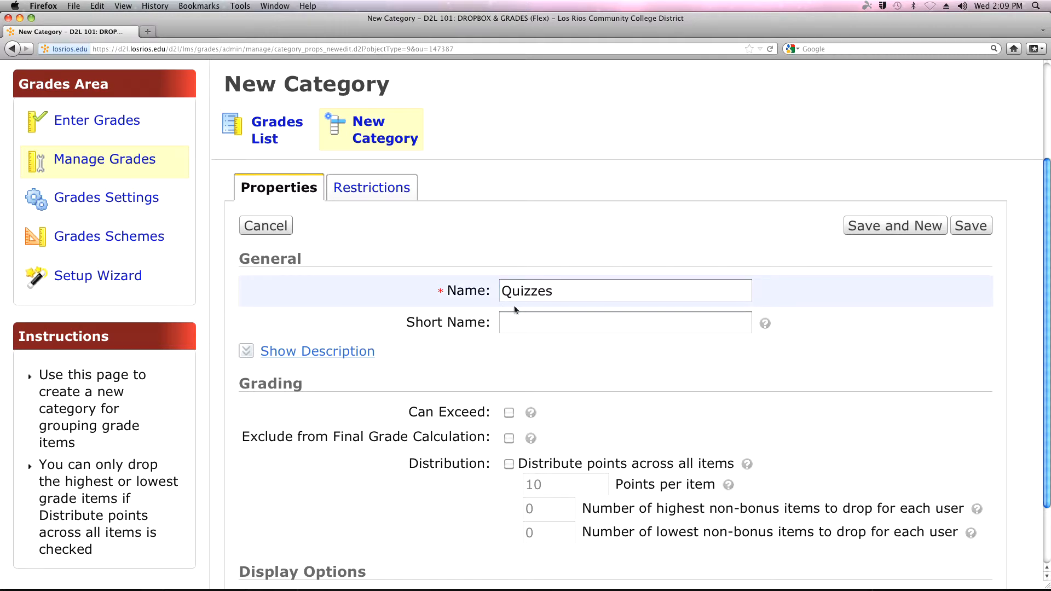
# Examine the new category's Short Name field and its Grading options.
pyautogui.click(522, 320)
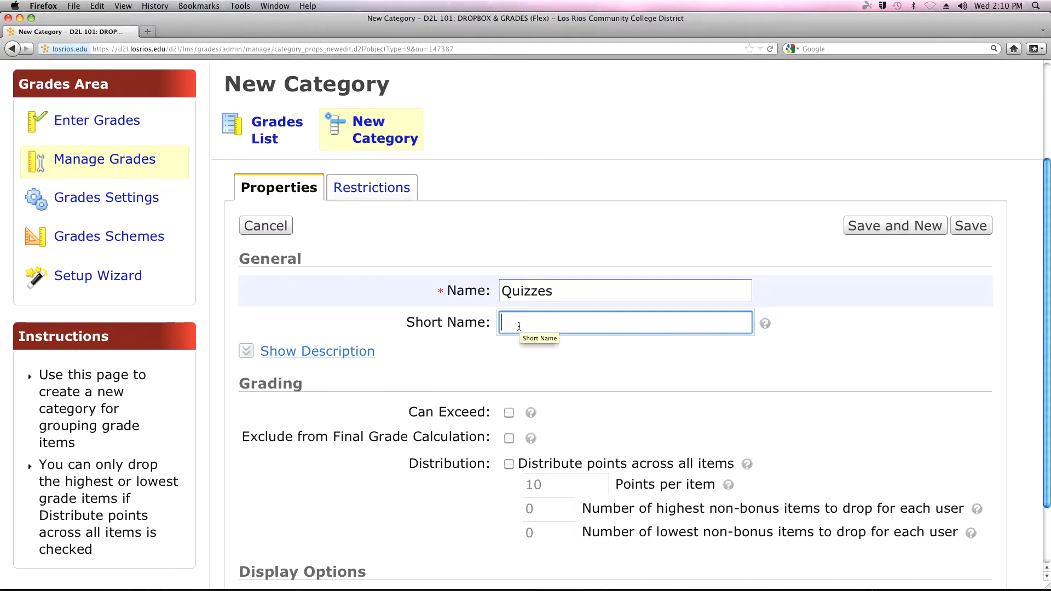
pyautogui.click(519, 326)
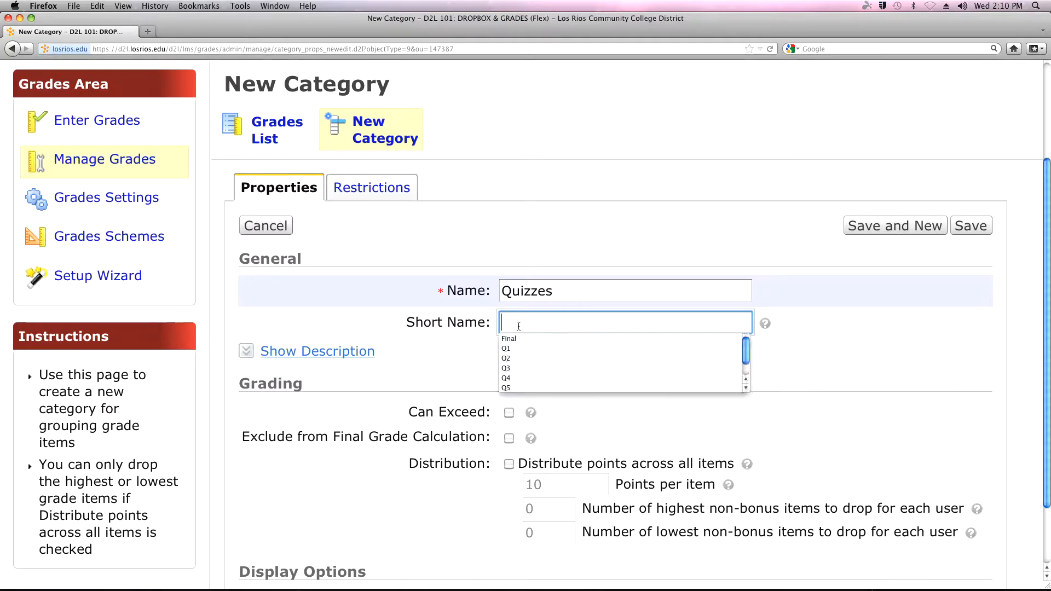
pyautogui.click(569, 290)
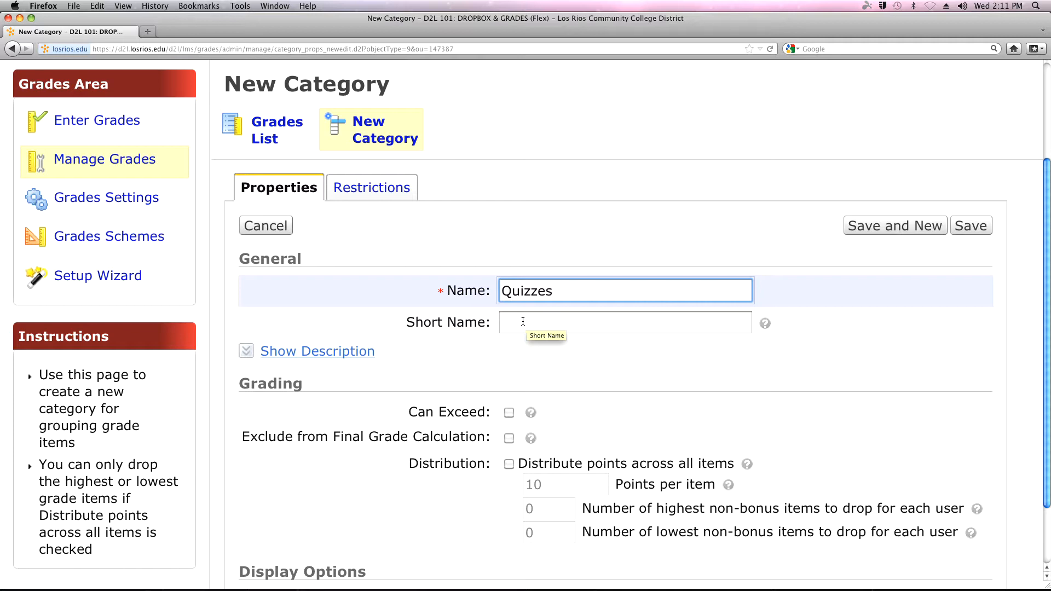
pyautogui.scroll(-1, 523, 321)
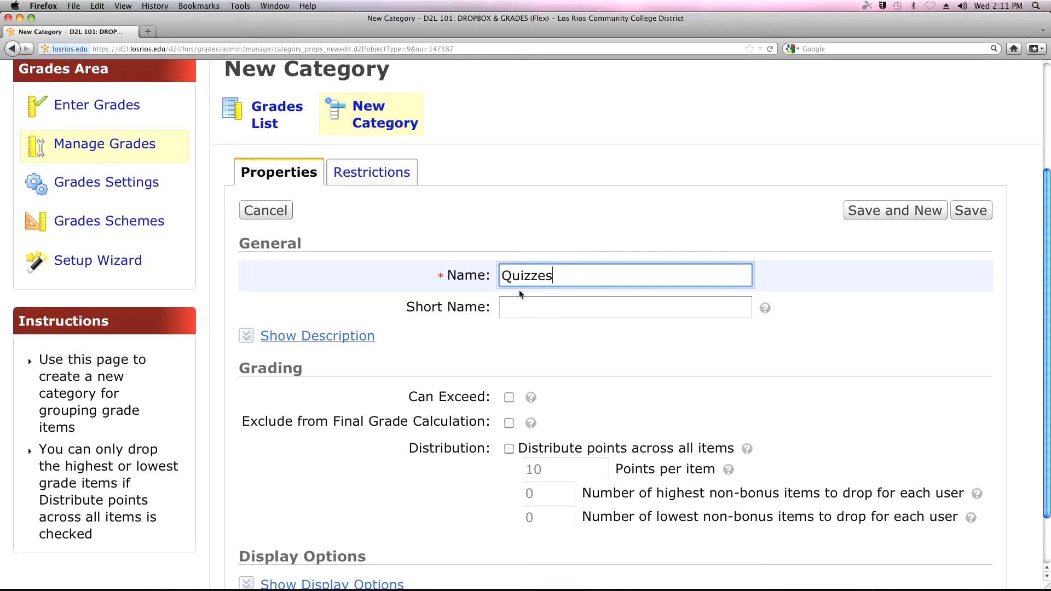
pyautogui.click(519, 309)
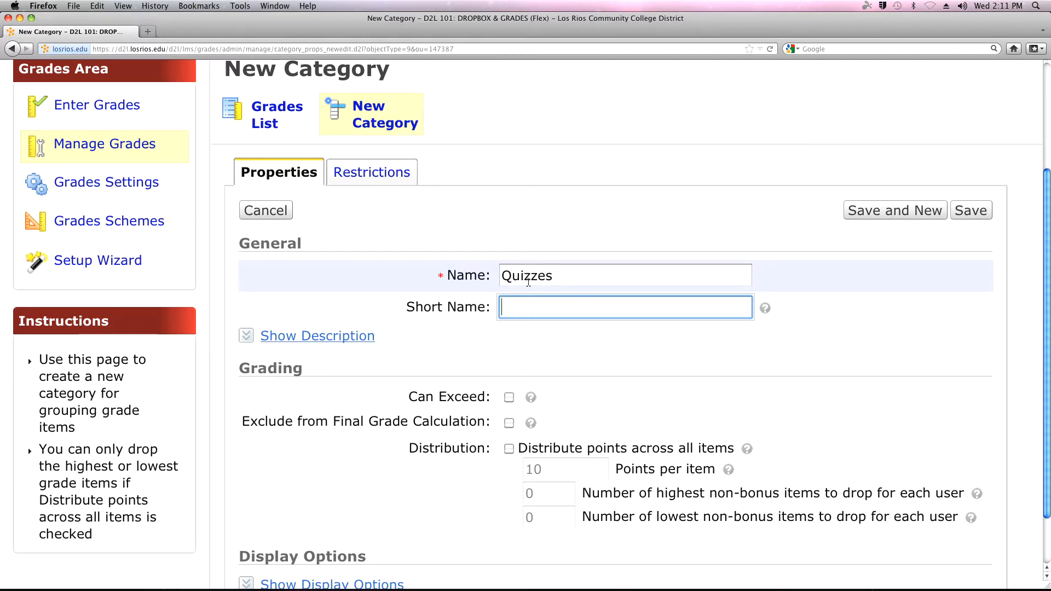
pyautogui.scroll(-1, 529, 283)
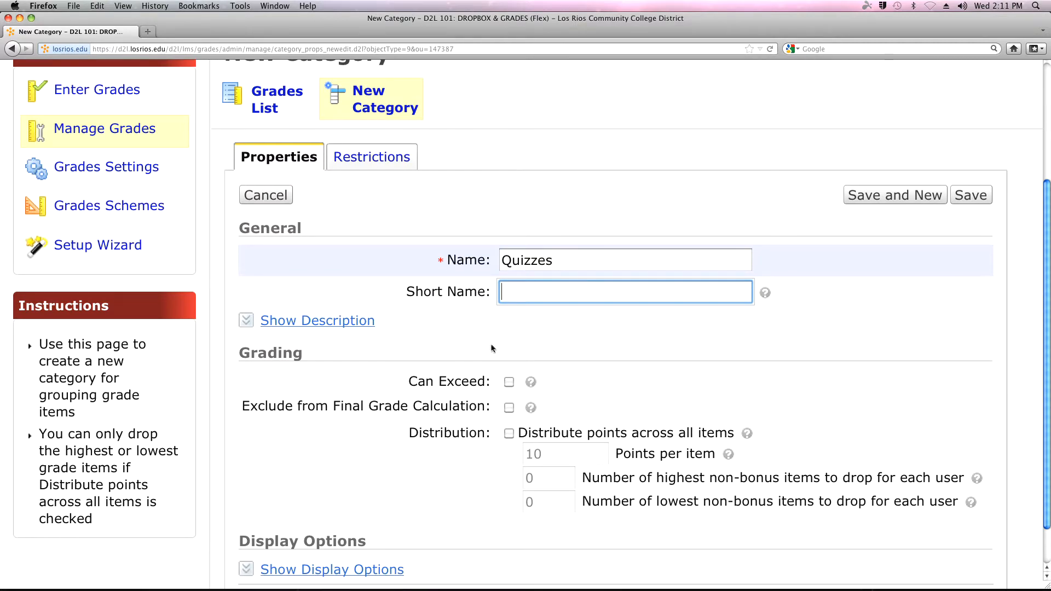
pyautogui.scroll(-2, 491, 346)
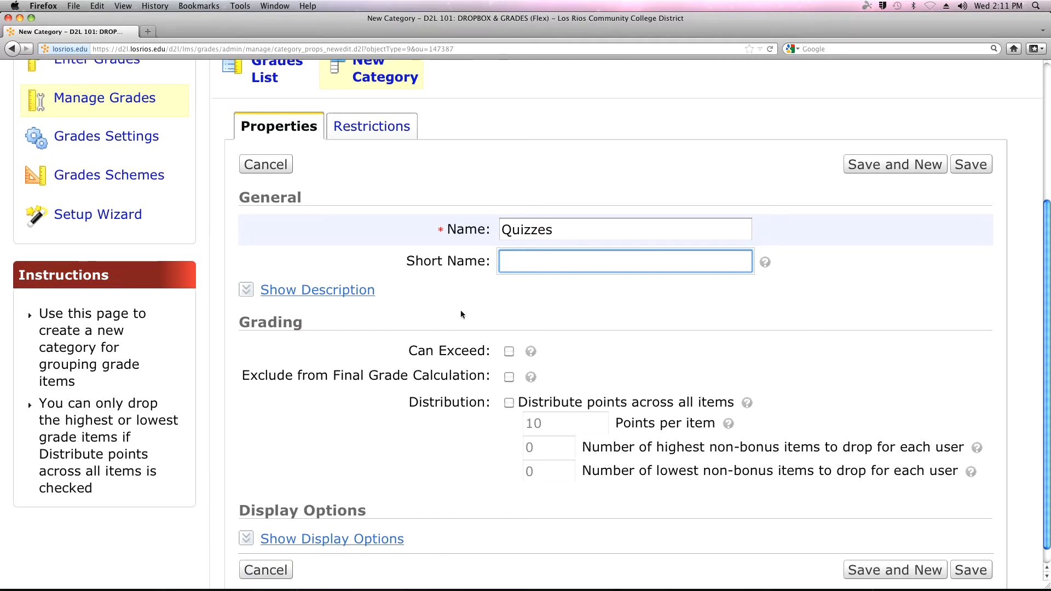
pyautogui.scroll(-1, 460, 311)
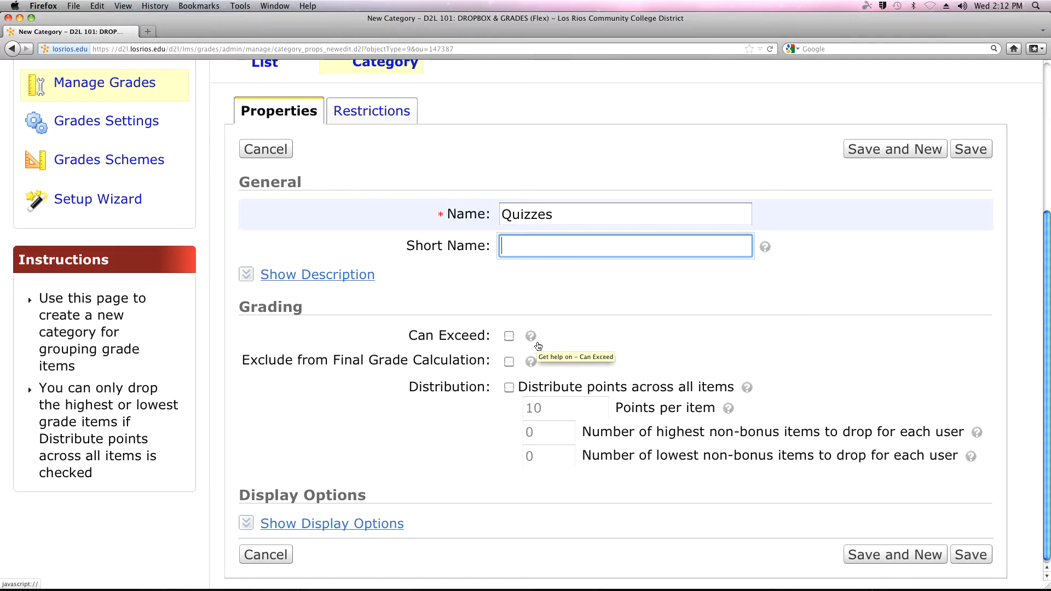
# Read the help information for the category's Can Exceed option and close it.
pyautogui.press('super+plus')
pyautogui.press('super+plus')
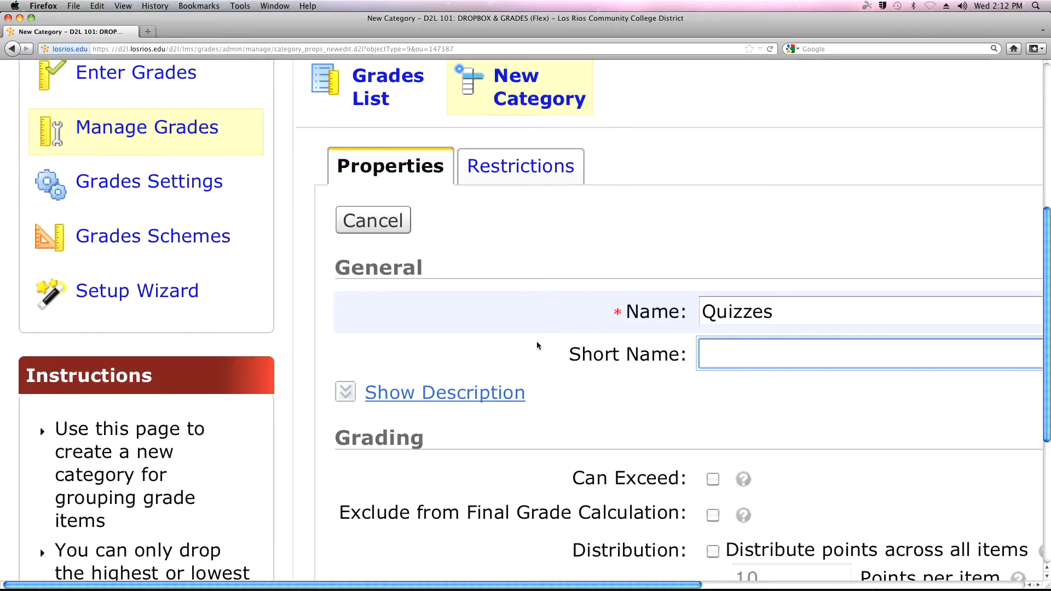
pyautogui.scroll(-3, 843, 362)
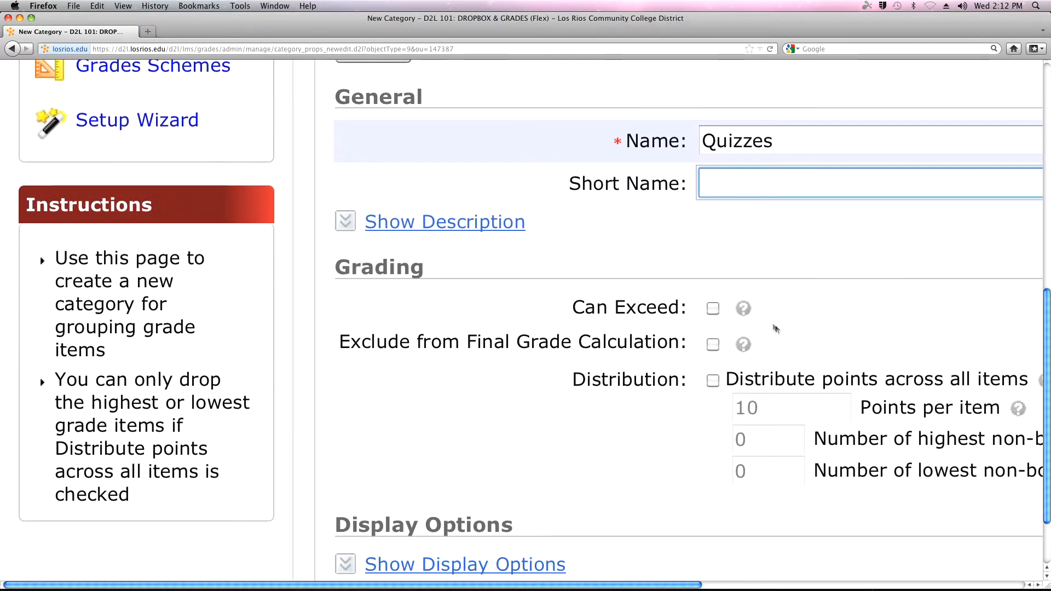
pyautogui.click(744, 310)
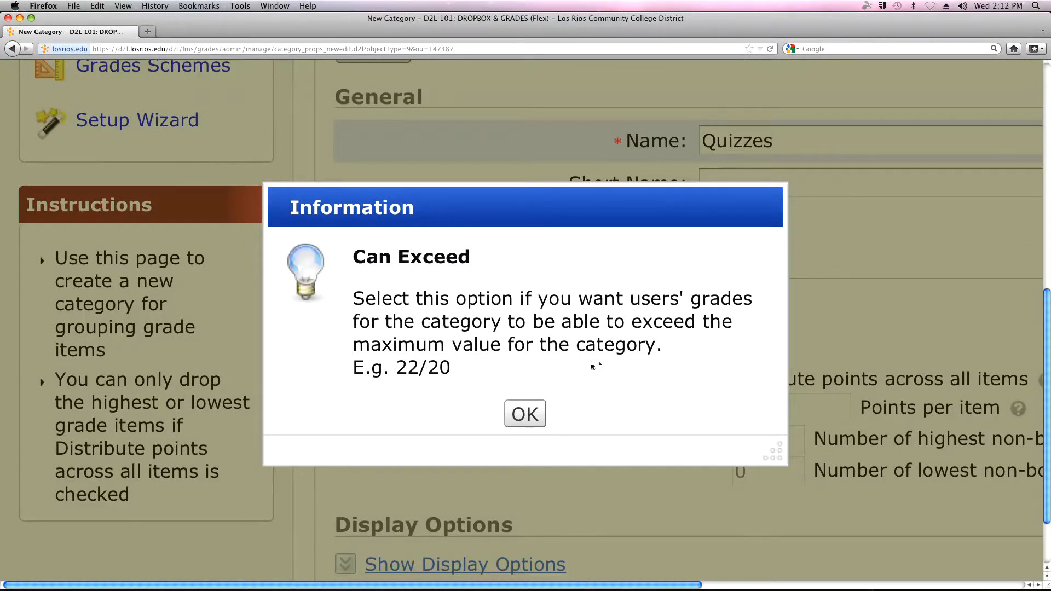
pyautogui.click(526, 415)
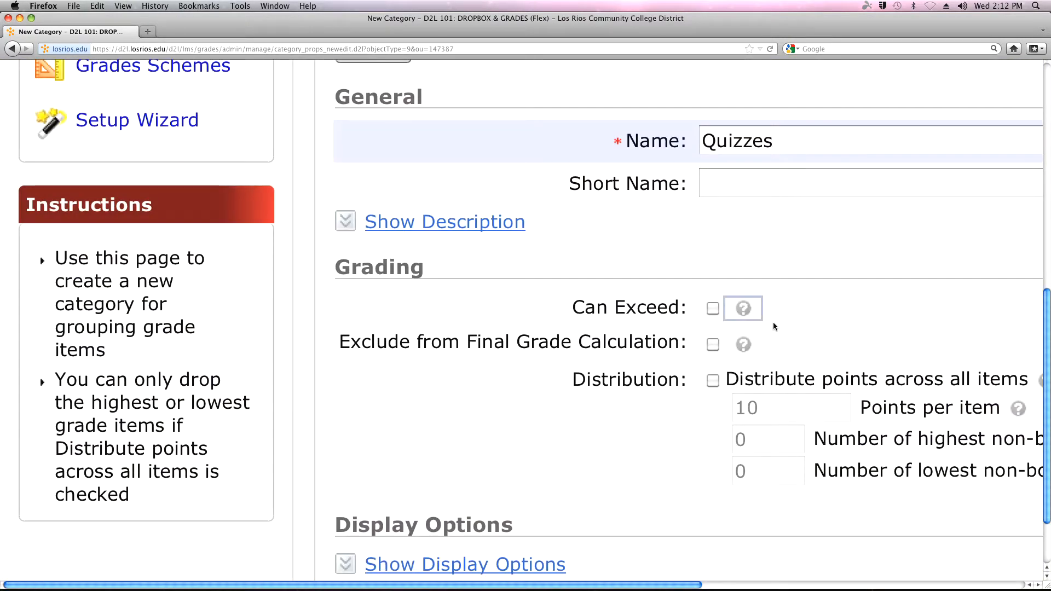
# Enable distributing points across all items in the Quizzes category, with 25 points per item.
pyautogui.press('super+minus')
pyautogui.press('super+minus')
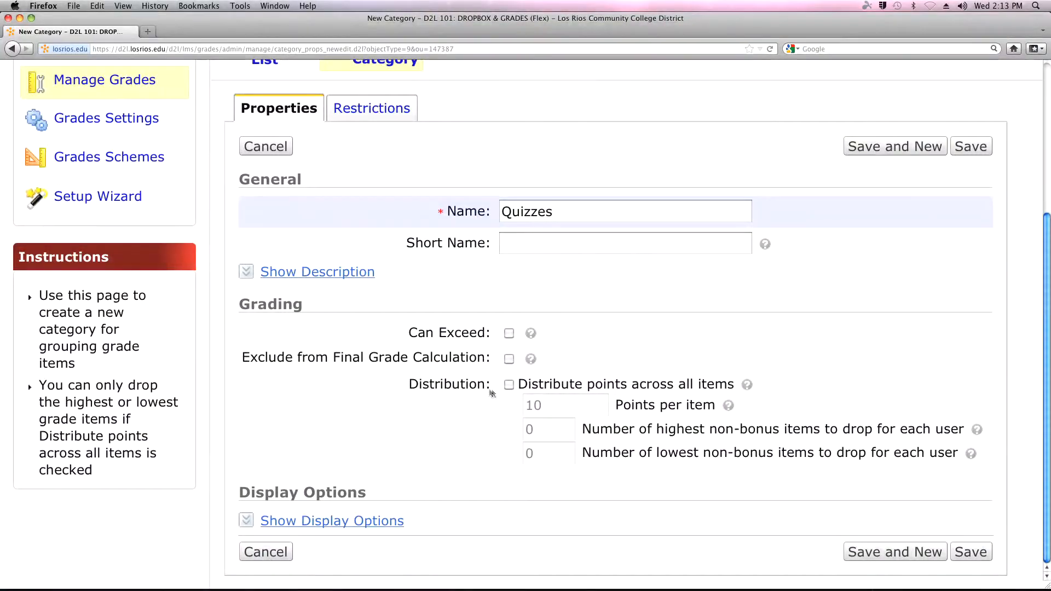
pyautogui.click(509, 384)
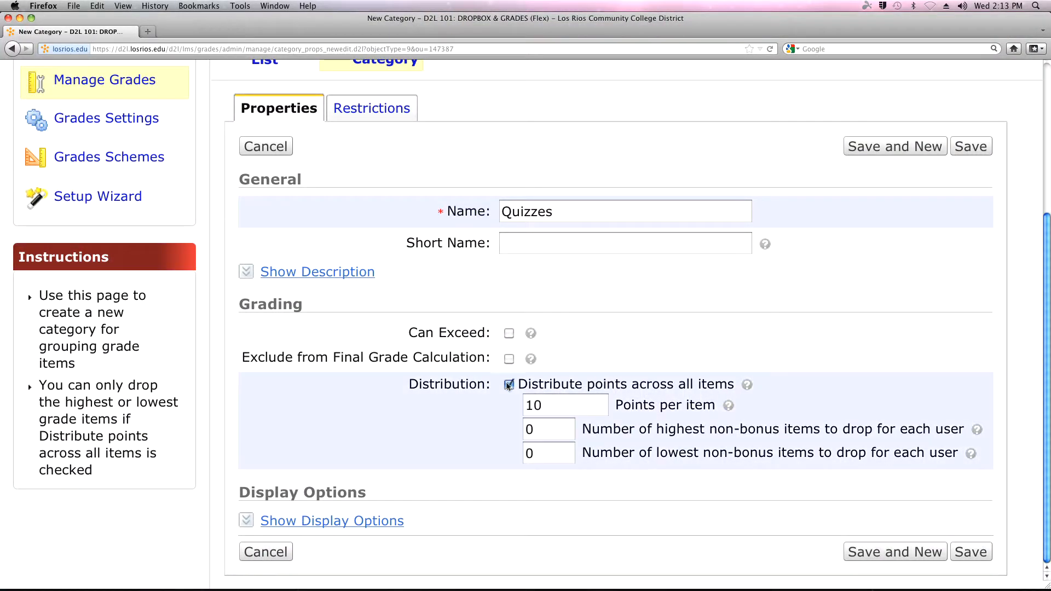
pyautogui.moveTo(551, 405); pyautogui.dragTo(521, 408)
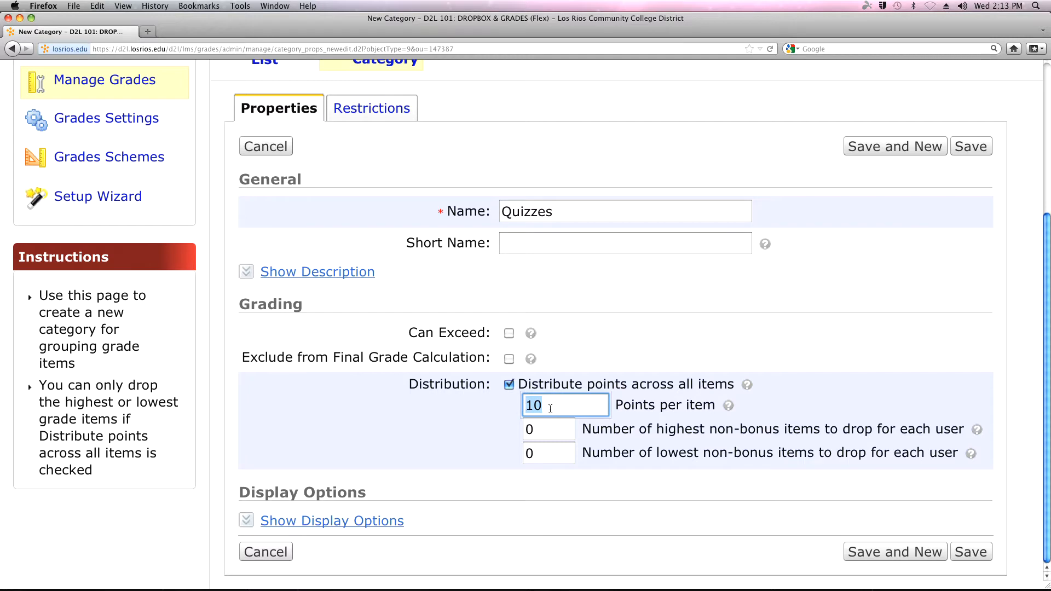
pyautogui.write('25')
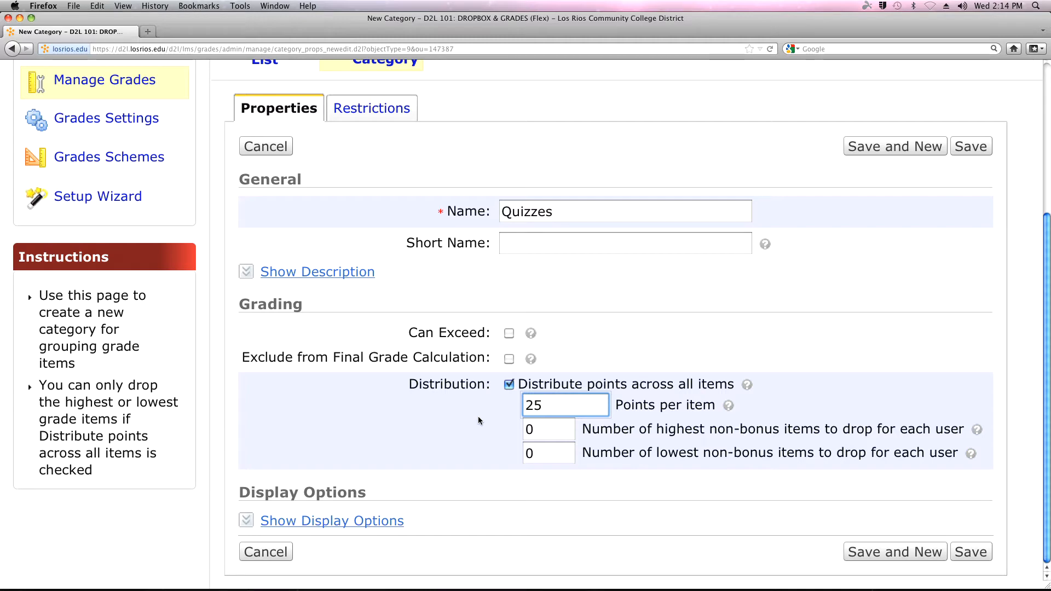
# Set the number of lowest non-bonus items to drop for each user to 1.
pyautogui.press('super+plus')
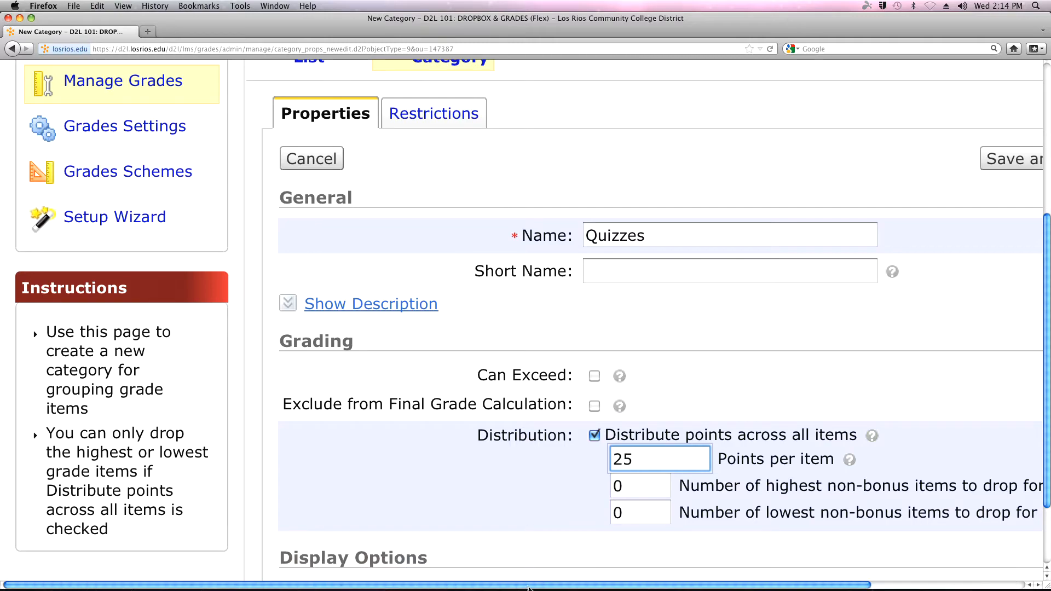
pyautogui.hscroll(3, 529, 551)
pyautogui.scroll(-3, 664, 265)
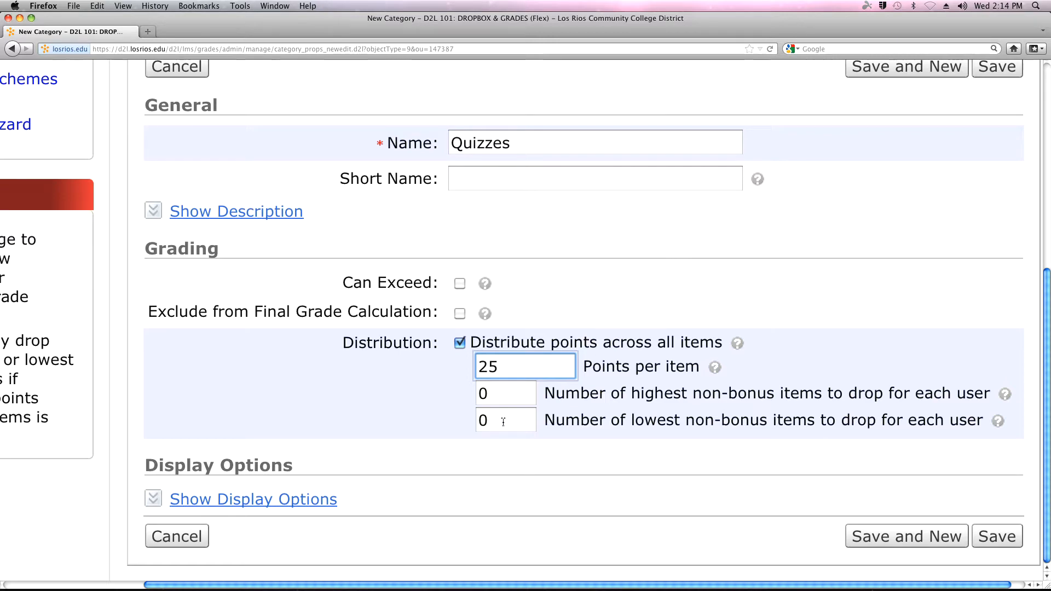
pyautogui.moveTo(503, 421); pyautogui.dragTo(471, 423)
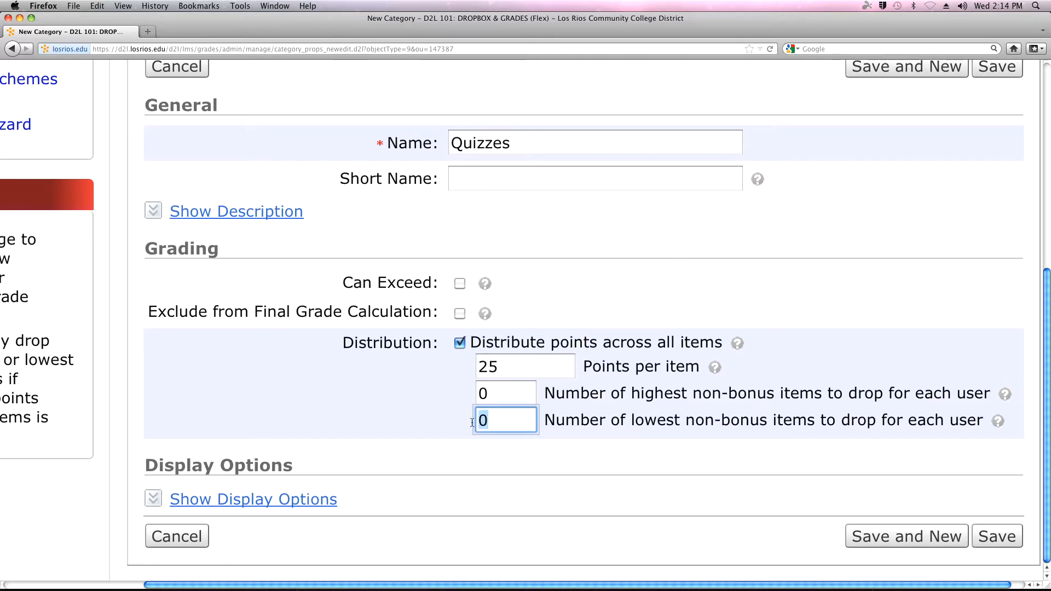
pyautogui.write('1')
pyautogui.moveTo(501, 394); pyautogui.dragTo(467, 393)
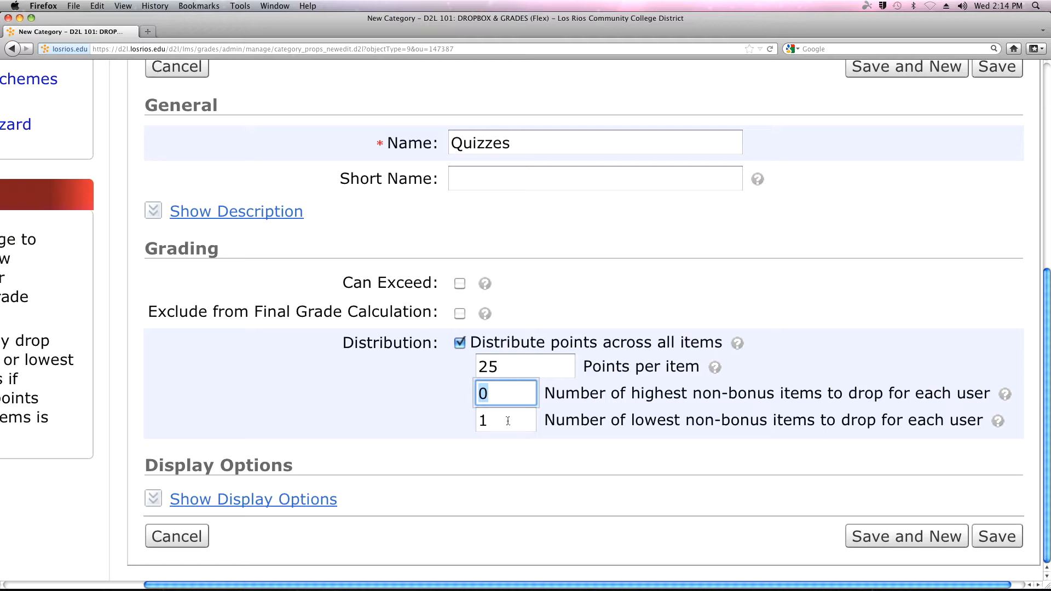
# Set the number of lowest non-bonus items to drop for each user to 0.
pyautogui.press('Tab')
pyautogui.write('0')
pyautogui.click(438, 403)
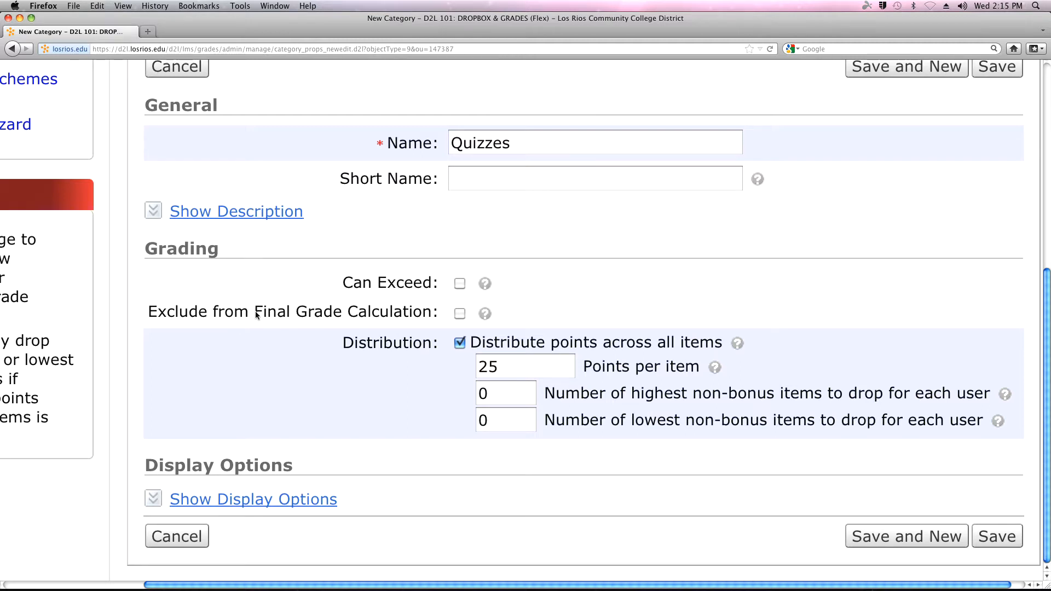
# Examine the Quizzes category's optional description field, hide it again, and reveal the category's display options.
pyautogui.click(218, 218)
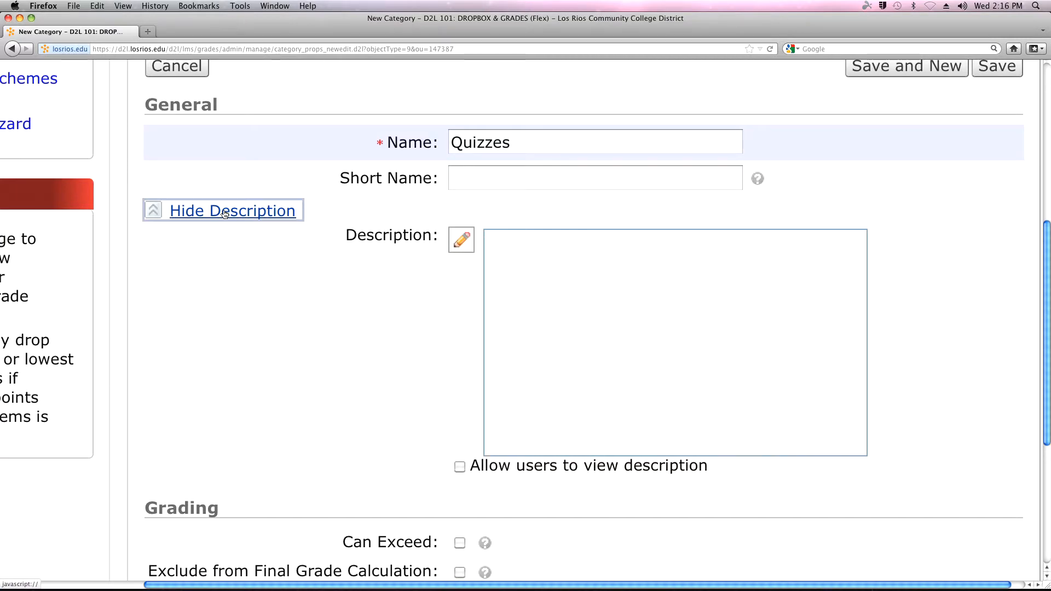
pyautogui.click(223, 213)
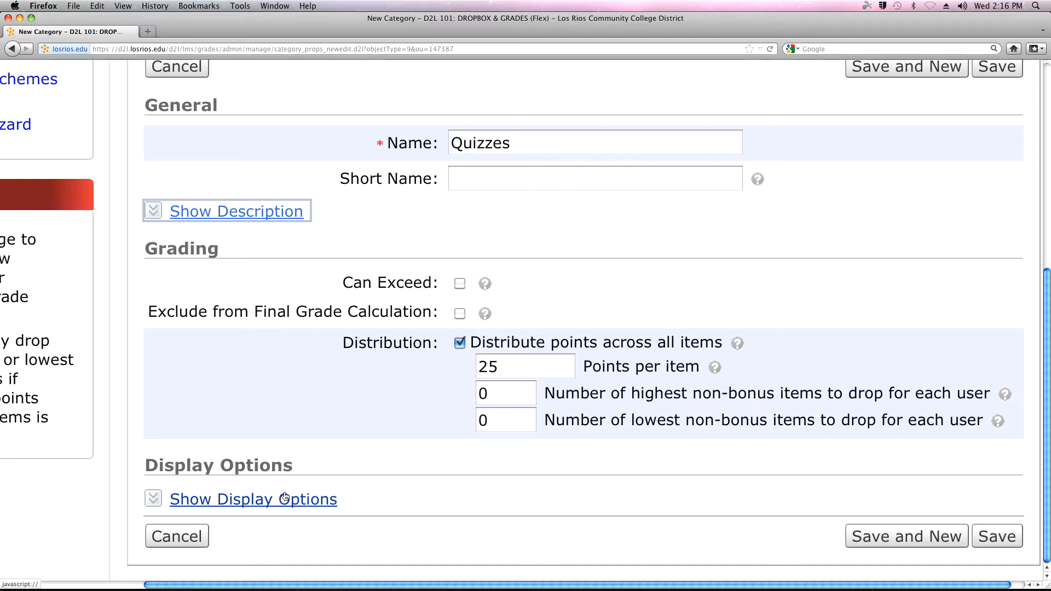
pyautogui.click(270, 510)
pyautogui.scroll(-2, 407, 448)
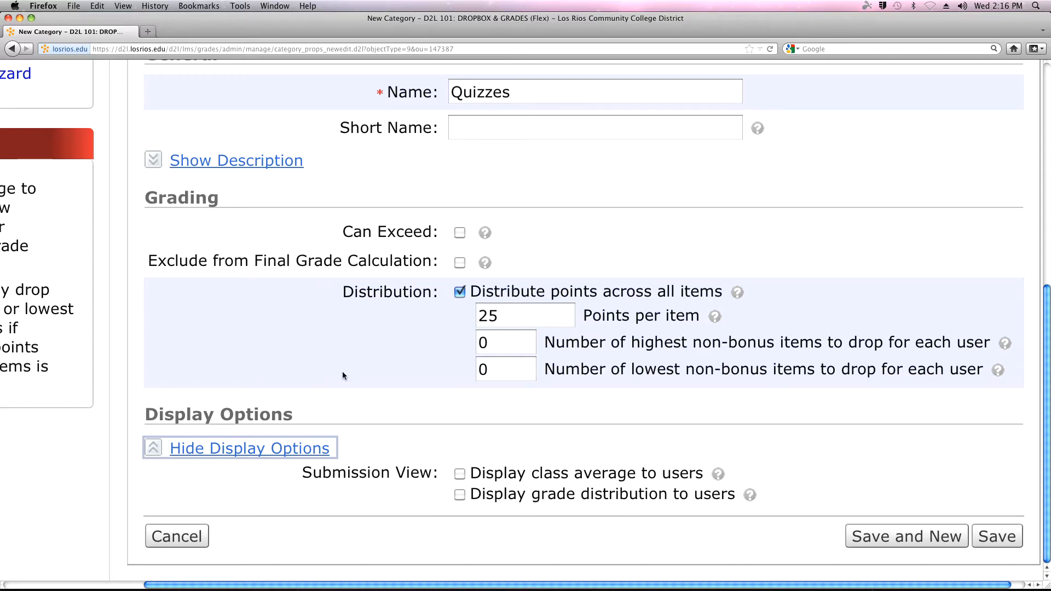
# Try displaying the class average to users, read that option's help, turn it off, and collapse the display options.
pyautogui.click(459, 474)
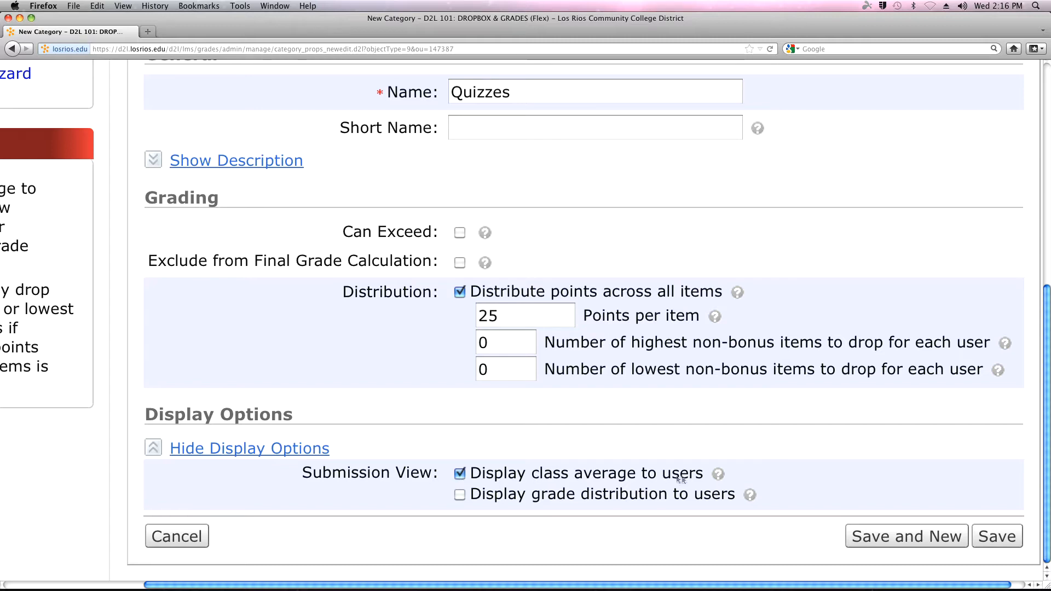
pyautogui.click(719, 474)
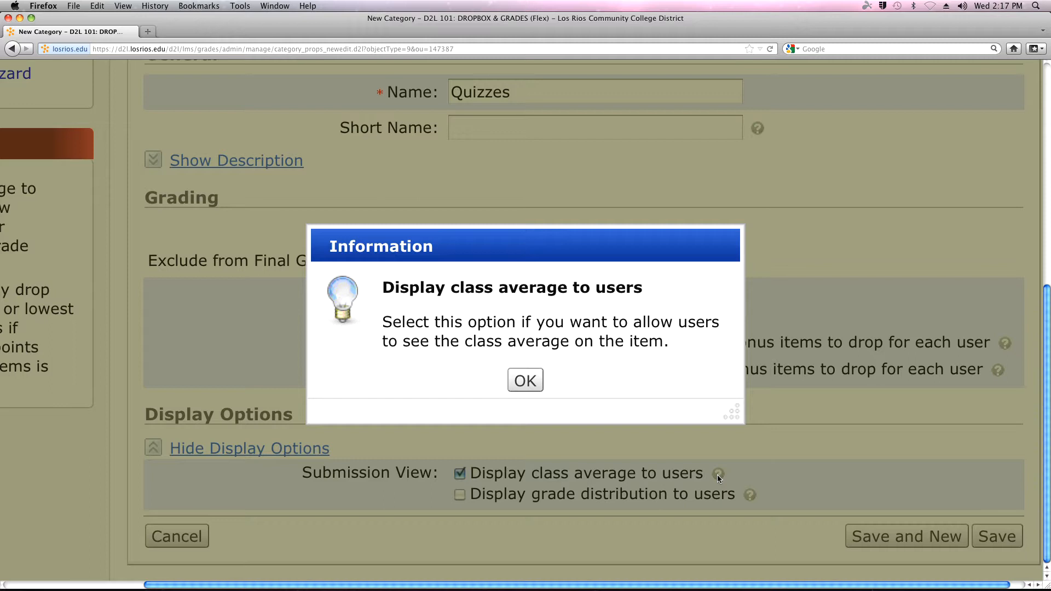
pyautogui.click(512, 387)
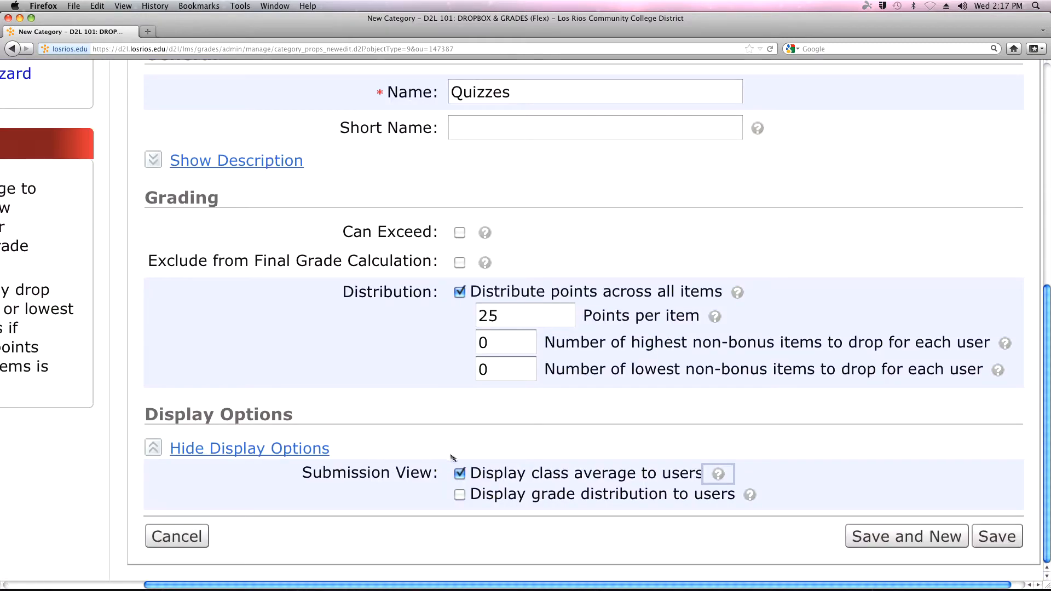
pyautogui.click(460, 474)
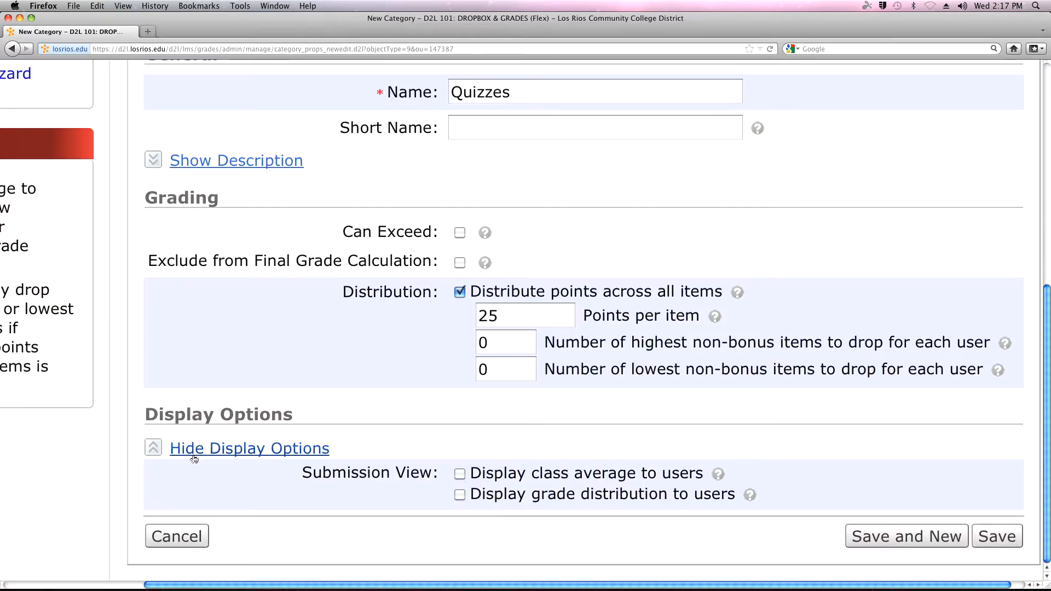
pyautogui.click(176, 457)
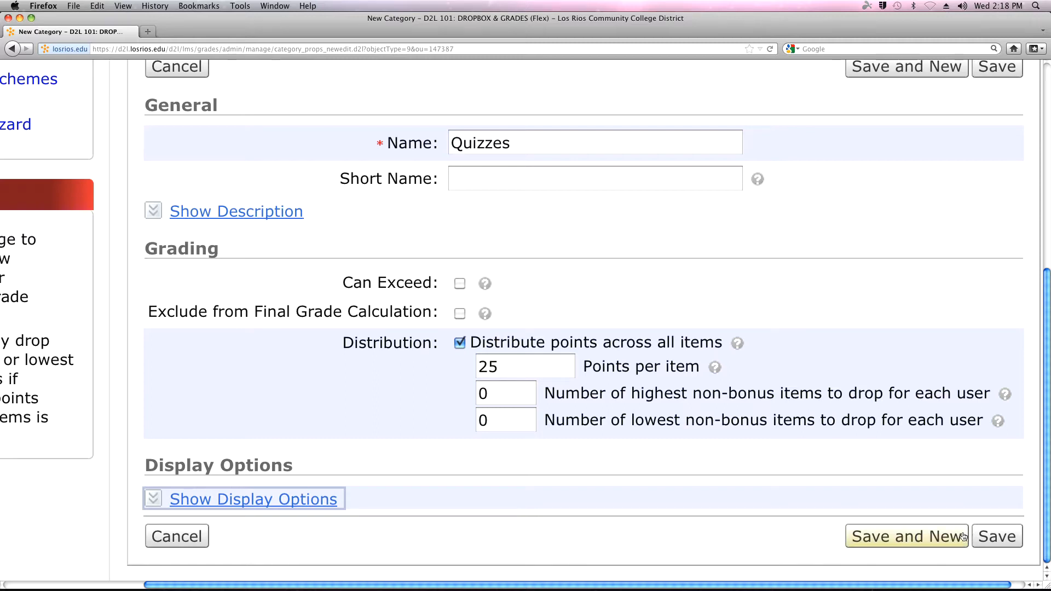
# Save the Quizzes category and start another new category named Exams.
pyautogui.click(907, 539)
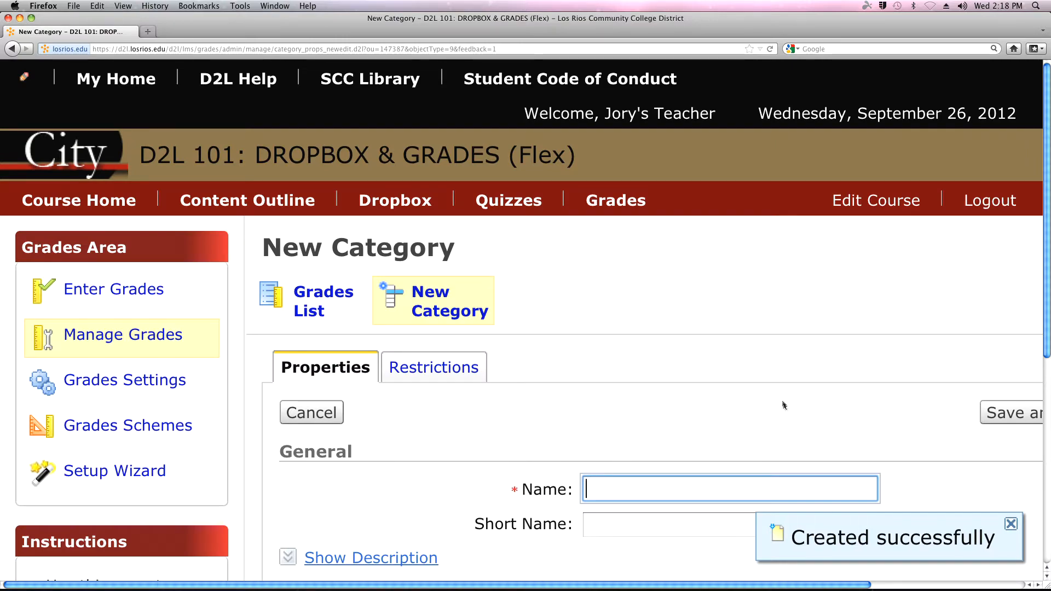
pyautogui.scroll(-5, 789, 413)
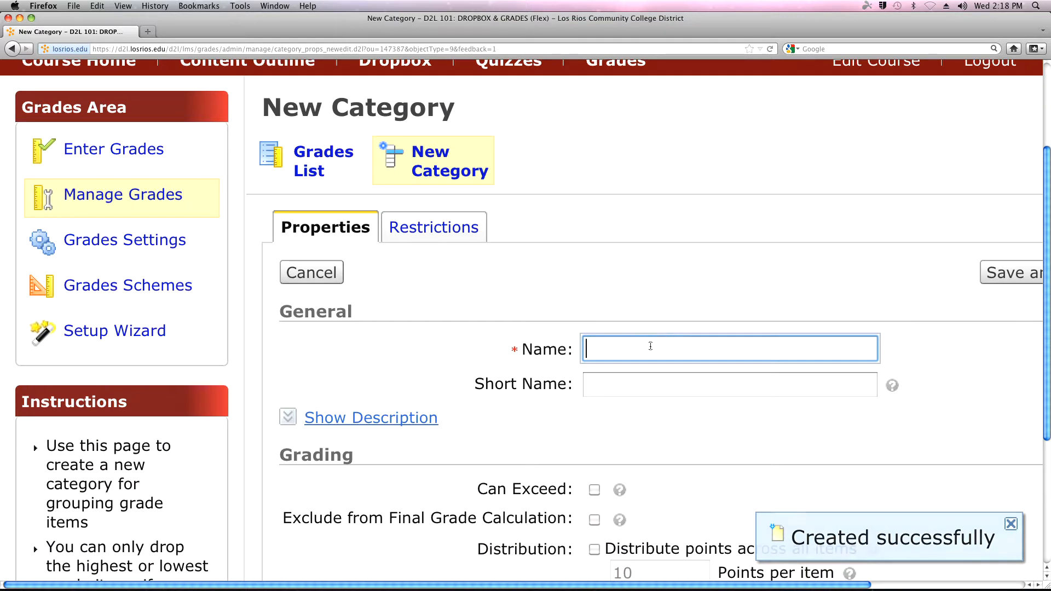
pyautogui.click(648, 350)
pyautogui.write('Exams')
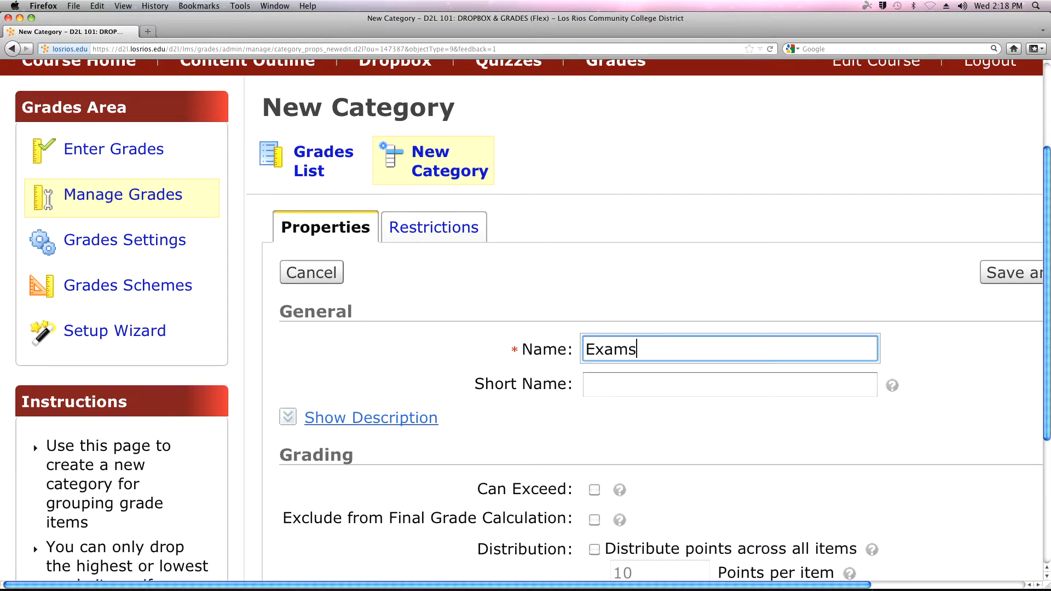
pyautogui.click(643, 403)
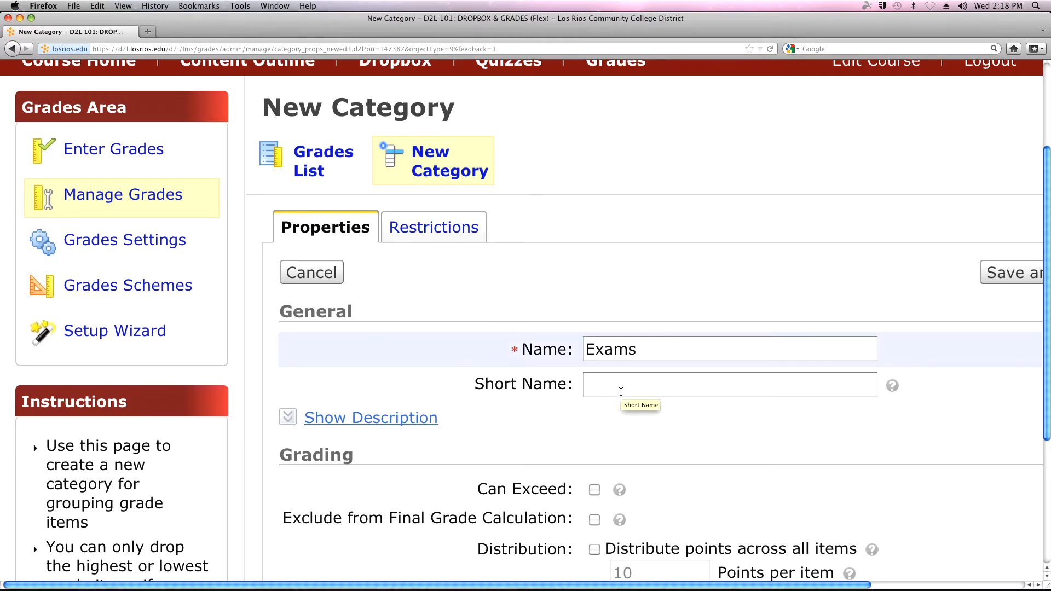
# Allow grades in the Exams category to exceed the maximum and save the category.
pyautogui.scroll(-5, 620, 392)
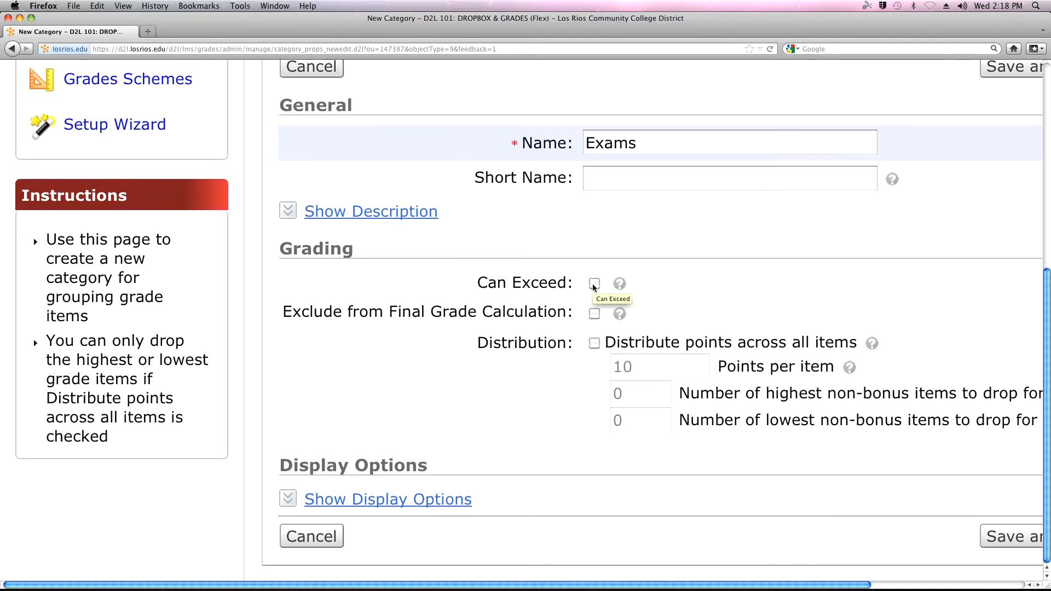
pyautogui.click(593, 285)
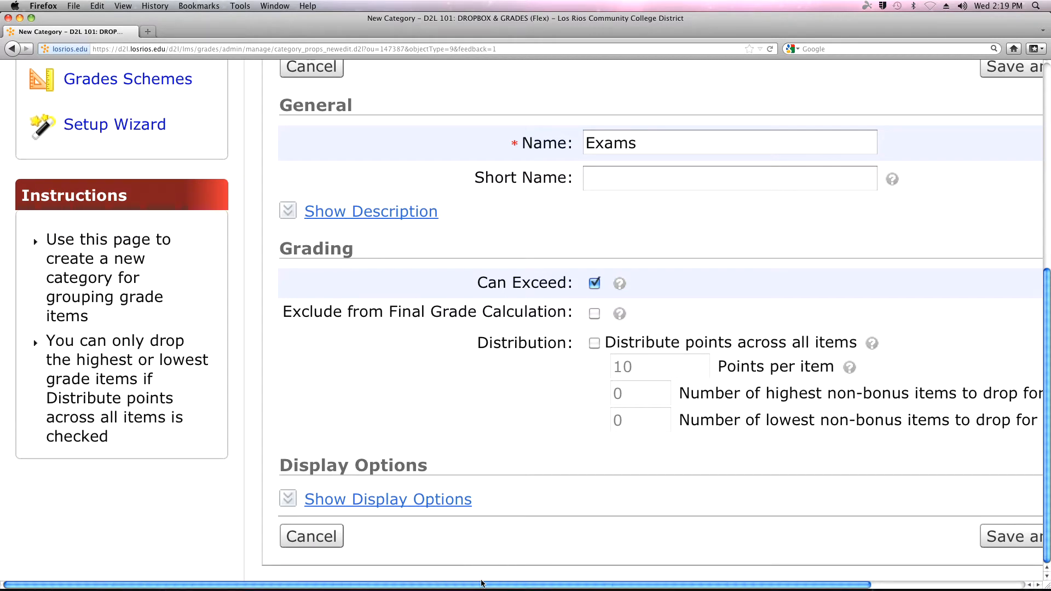
pyautogui.moveTo(583, 587); pyautogui.dragTo(739, 587)
pyautogui.click(975, 536)
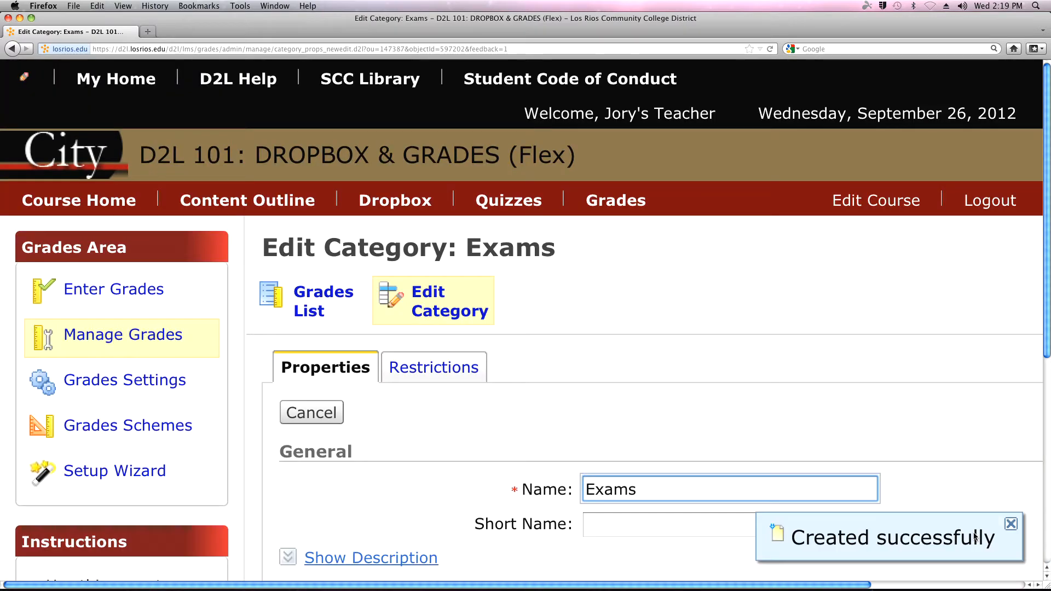
# Return to the list of managed grades, look through its categories and items, and start a new grade item.
pyautogui.scroll(-3, 808, 358)
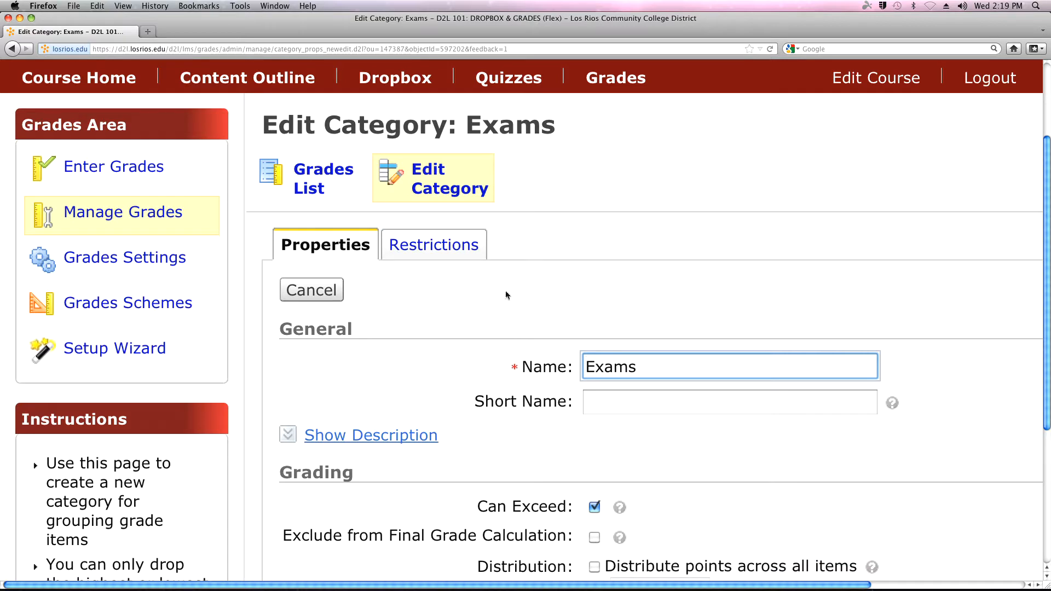
pyautogui.click(114, 219)
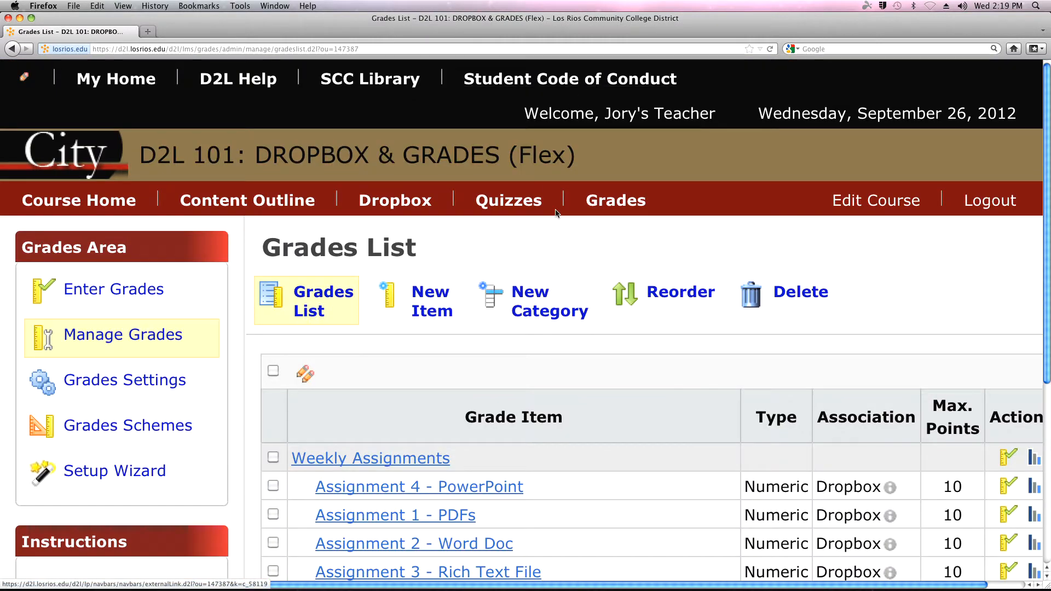
pyautogui.press('super+minus')
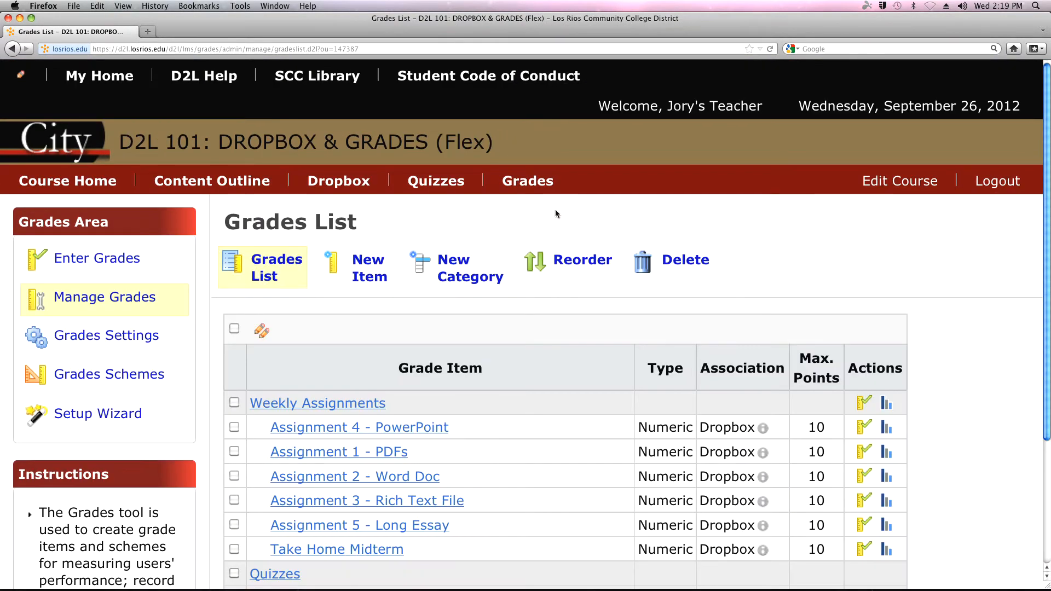
pyautogui.scroll(-2, 556, 210)
pyautogui.scroll(-3, 578, 209)
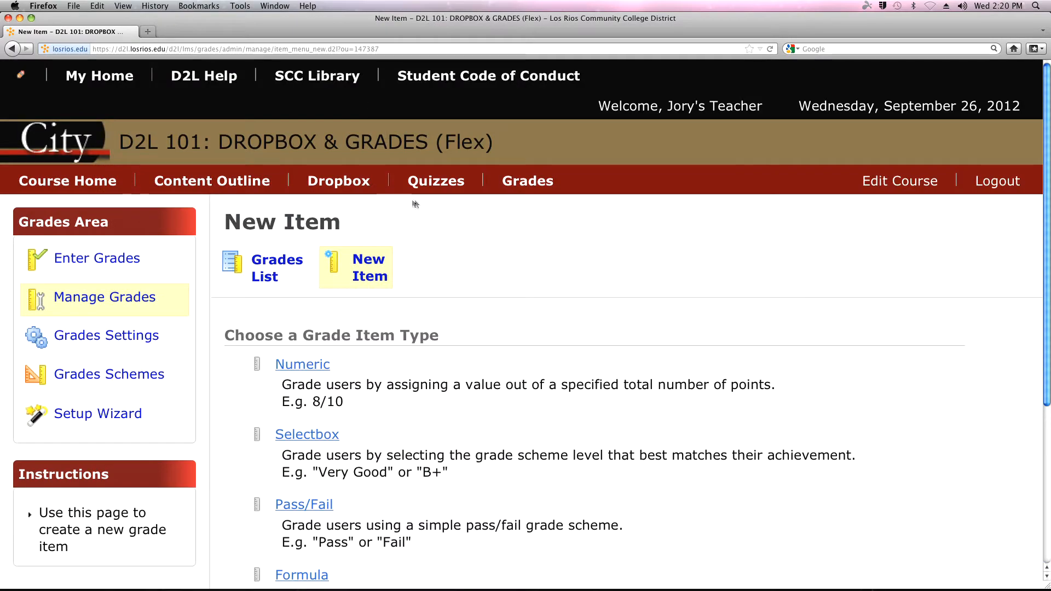
# Review the available grade item types and choose Numeric for the new item.
pyautogui.scroll(-5, 537, 221)
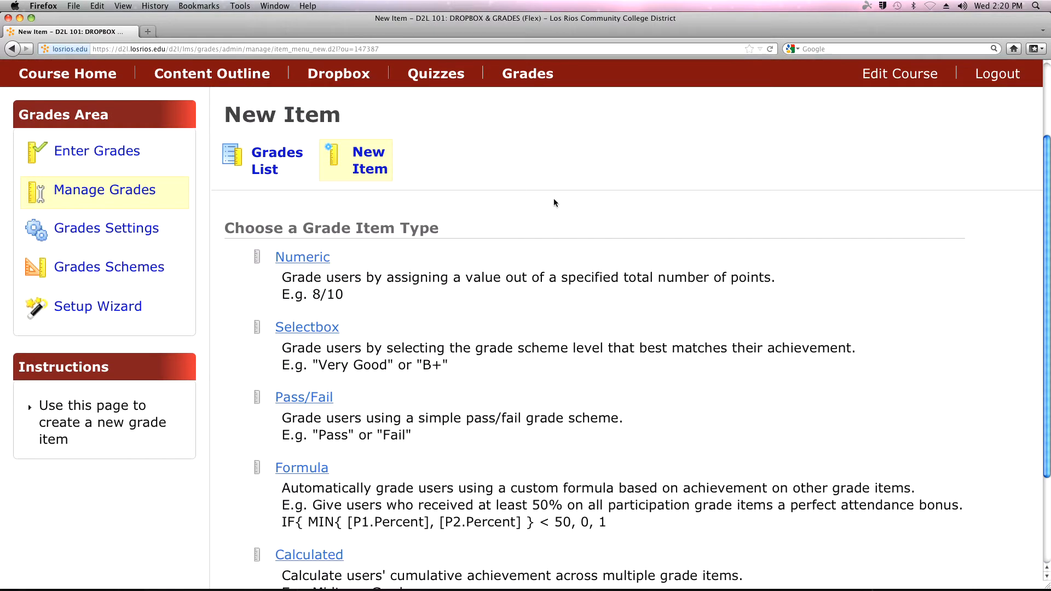
pyautogui.scroll(-4, 553, 206)
pyautogui.scroll(-1, 554, 198)
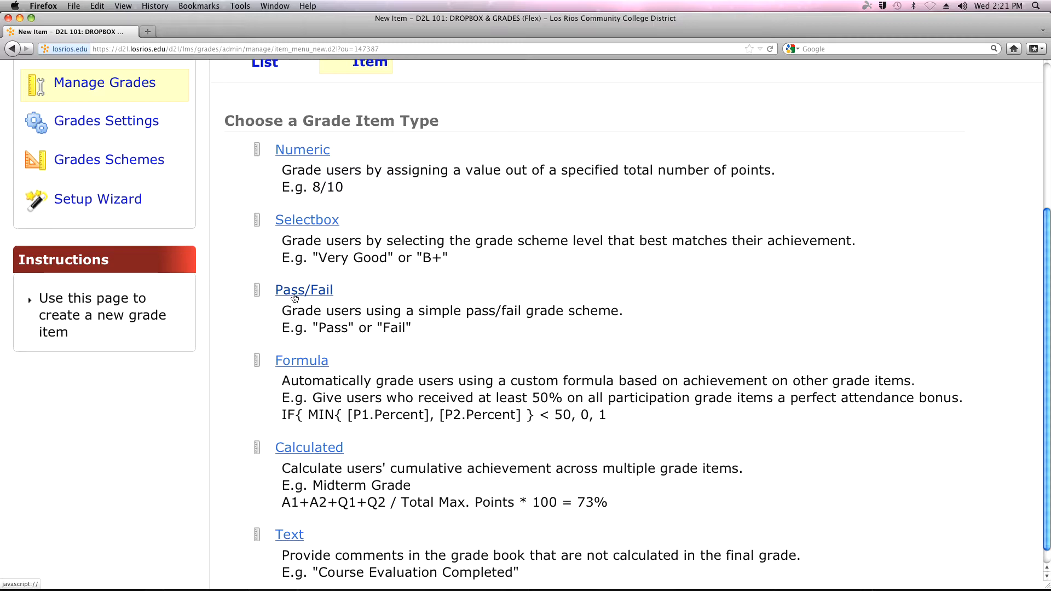
pyautogui.scroll(-1, 296, 301)
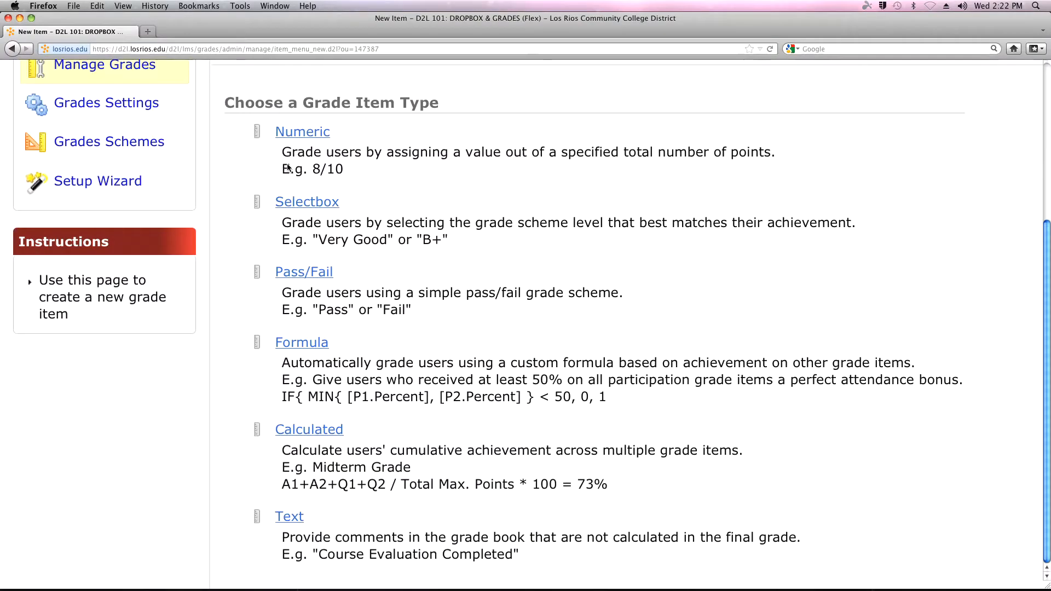
pyautogui.click(302, 137)
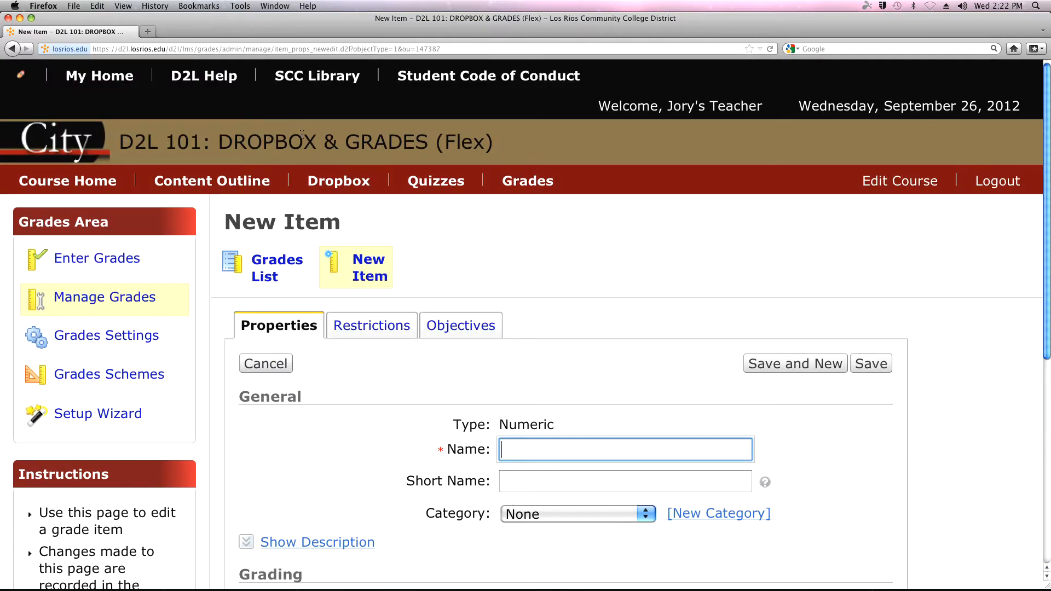
# Name the new numeric grade item Quiz #1 and give it the short name Q1.
pyautogui.scroll(-2, 603, 271)
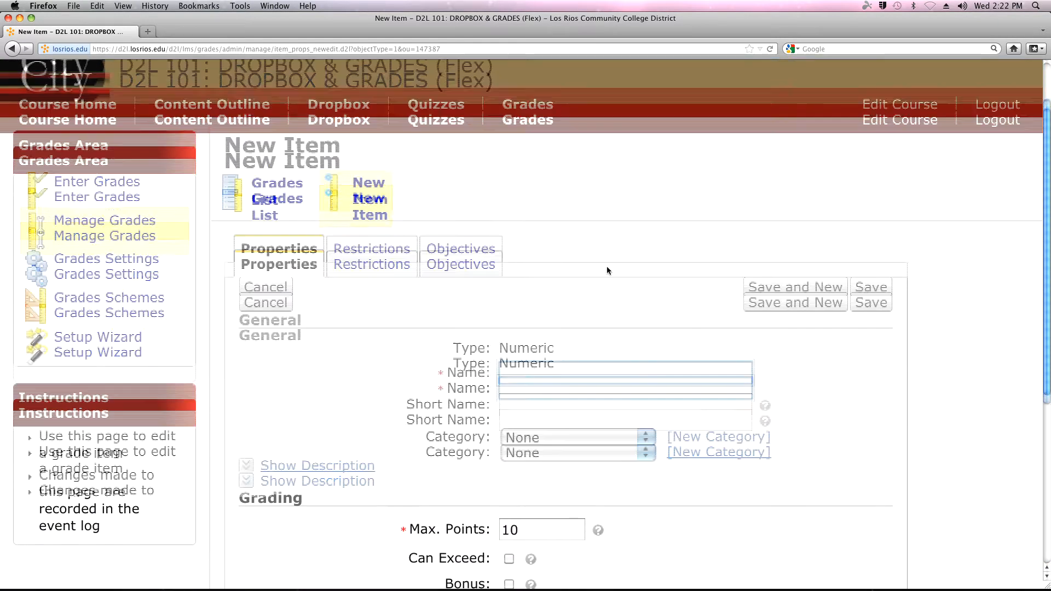
pyautogui.scroll(-2, 606, 266)
pyautogui.click(582, 311)
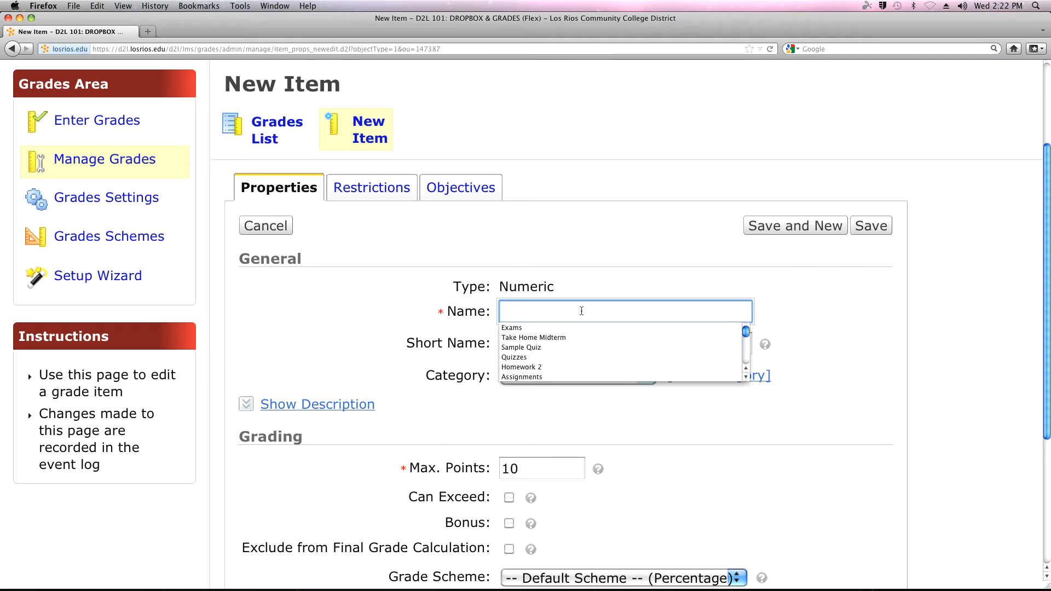
pyautogui.write('Quiz ')
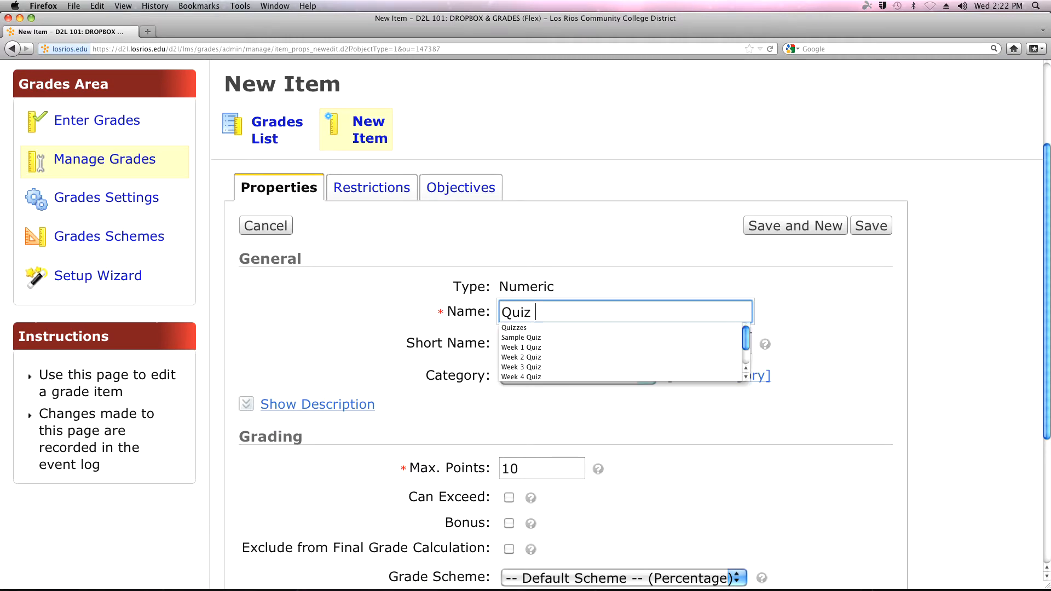
pyautogui.write('#1')
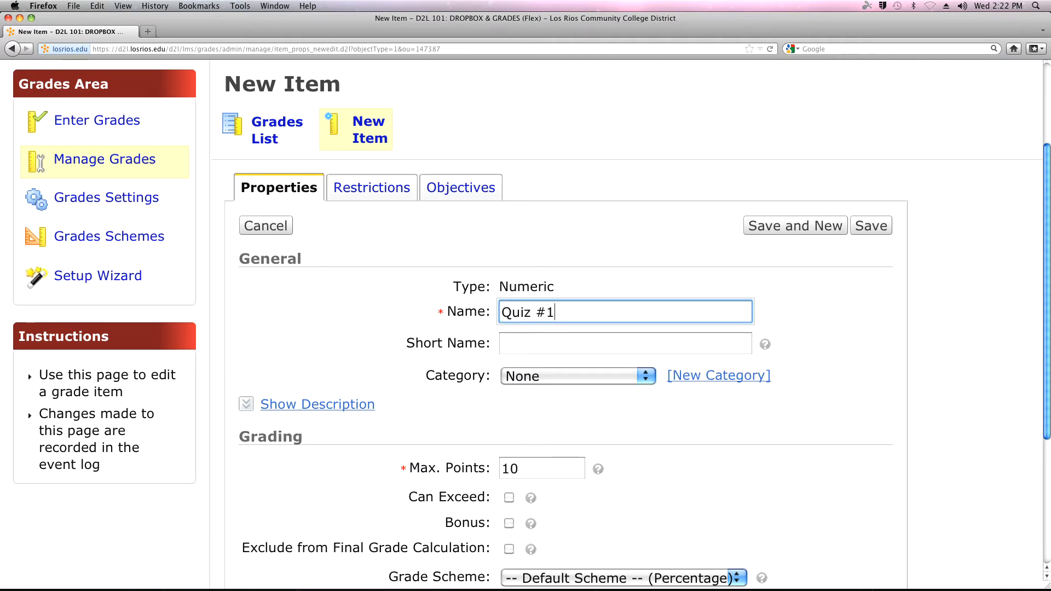
pyautogui.click(543, 342)
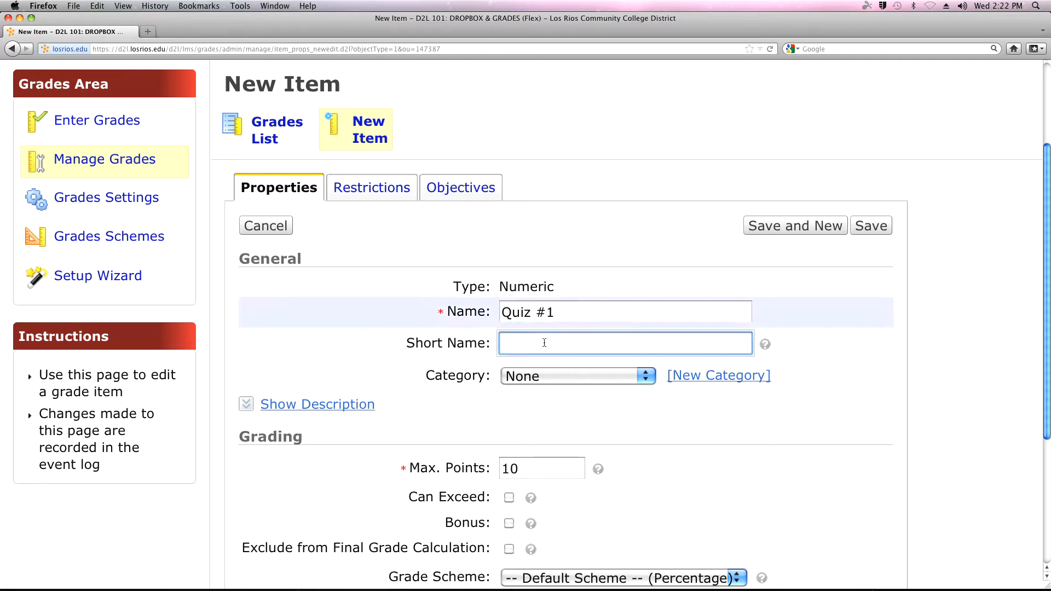
pyautogui.write('Q1')
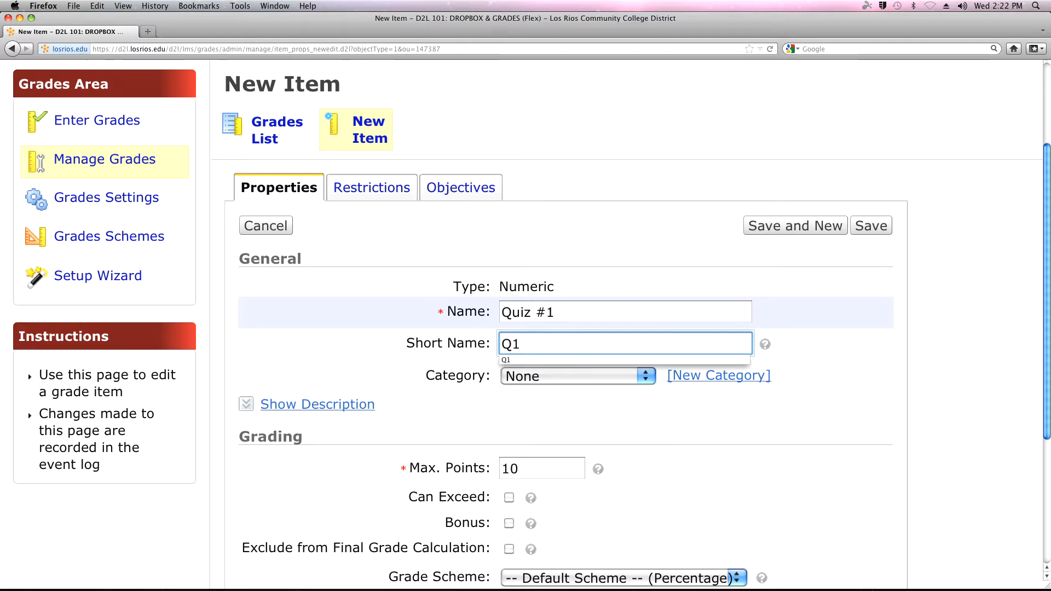
pyautogui.click(370, 340)
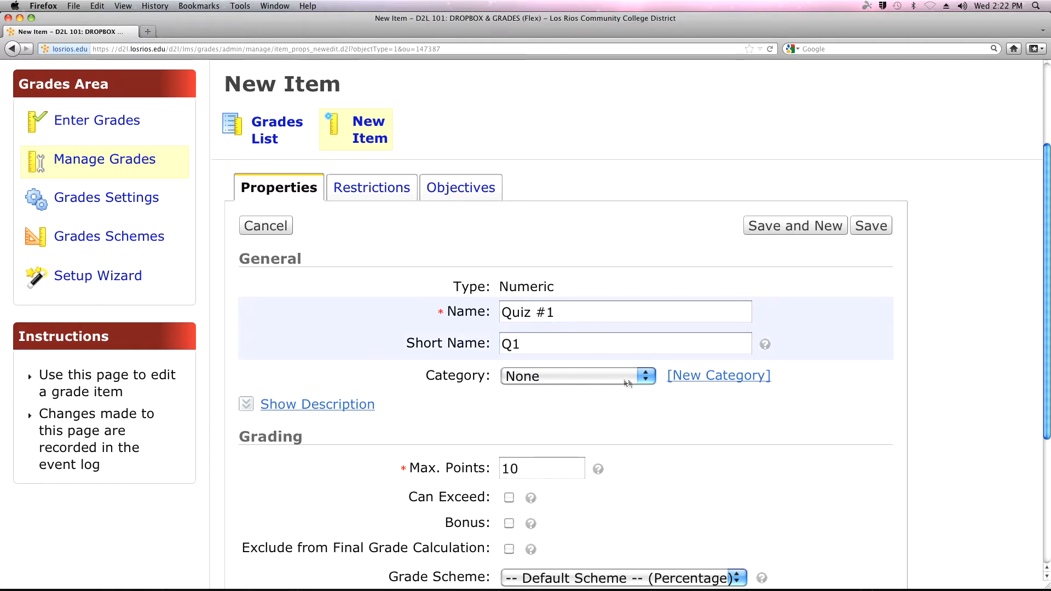
# Assign Quiz #1 to the Quizzes category and check its maximum points setting.
pyautogui.click(646, 376)
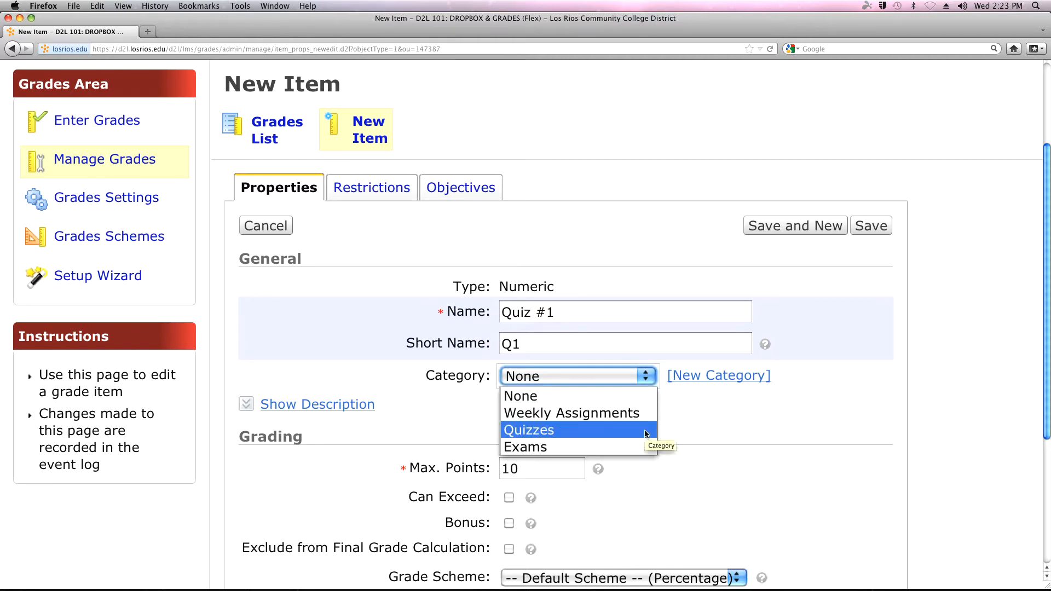
pyautogui.click(622, 433)
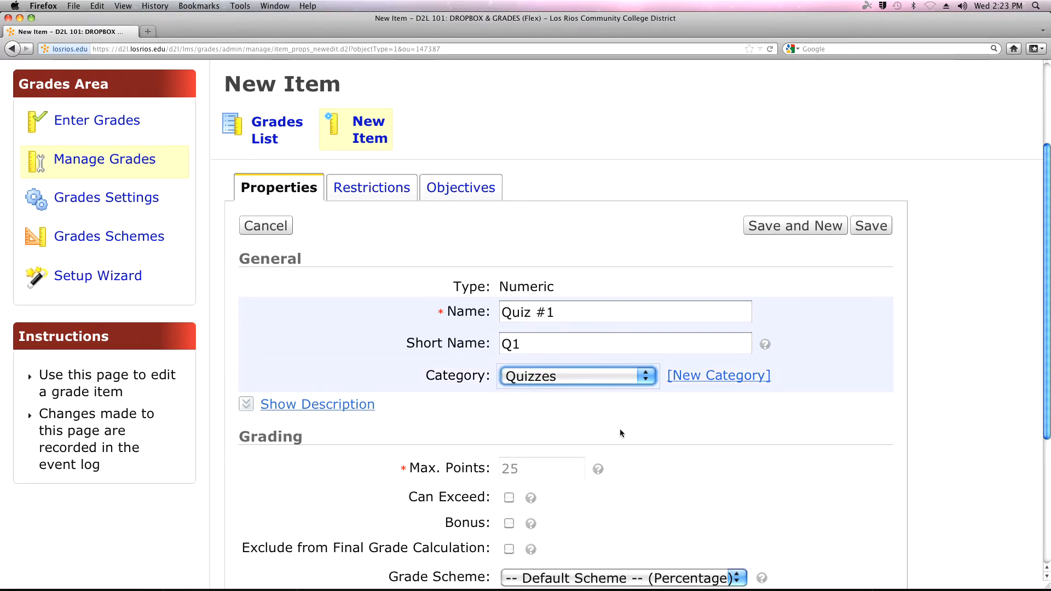
pyautogui.scroll(-3, 615, 425)
pyautogui.scroll(-2, 615, 419)
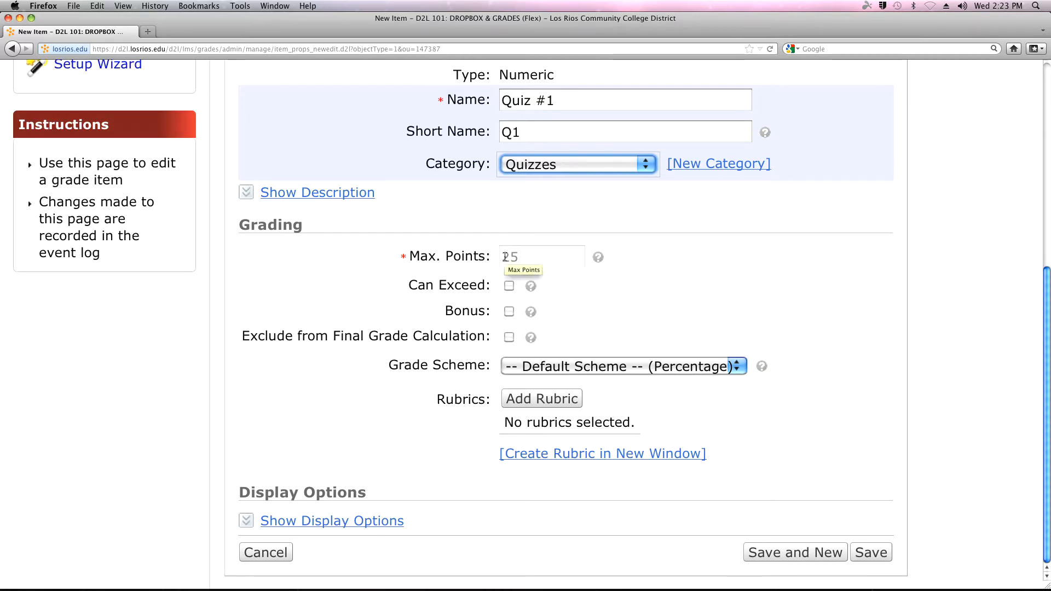
pyautogui.press('super+plus')
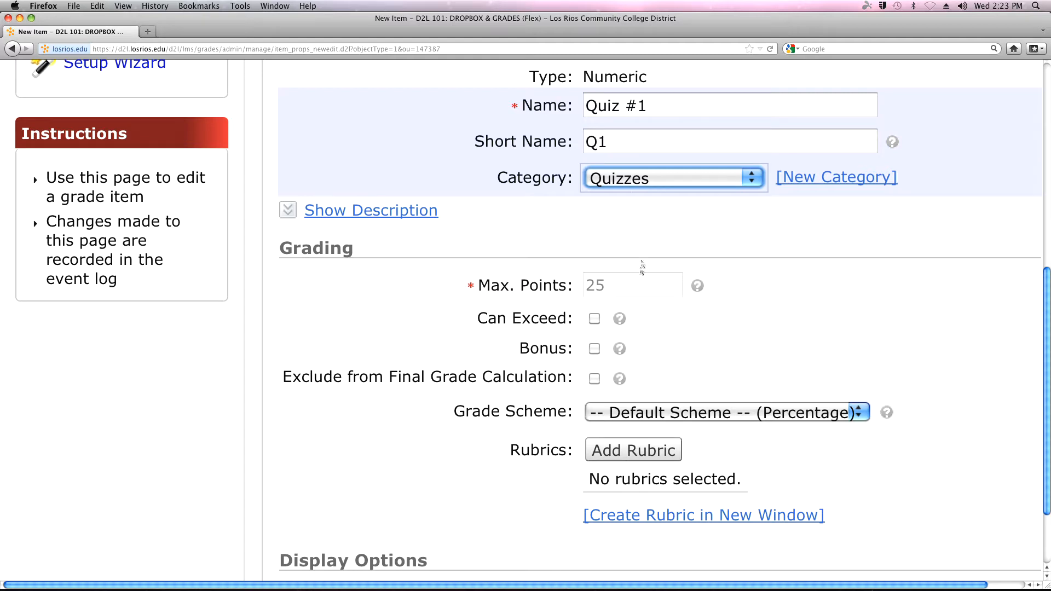
# Try marking Quiz #1 as a bonus item, read the help on bonus items, and clear the bonus setting.
pyautogui.click(594, 348)
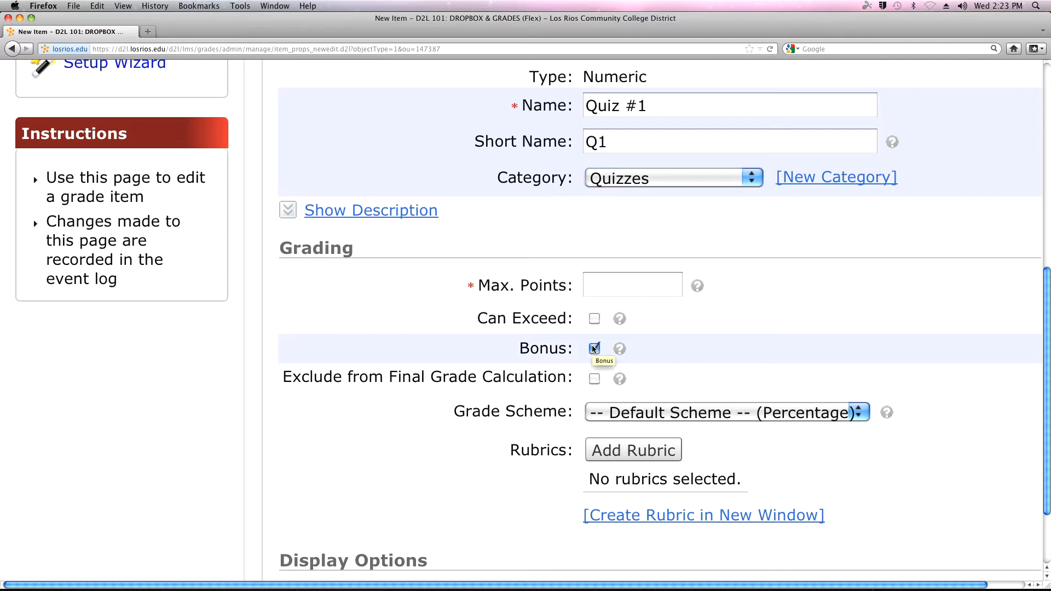
pyautogui.click(619, 349)
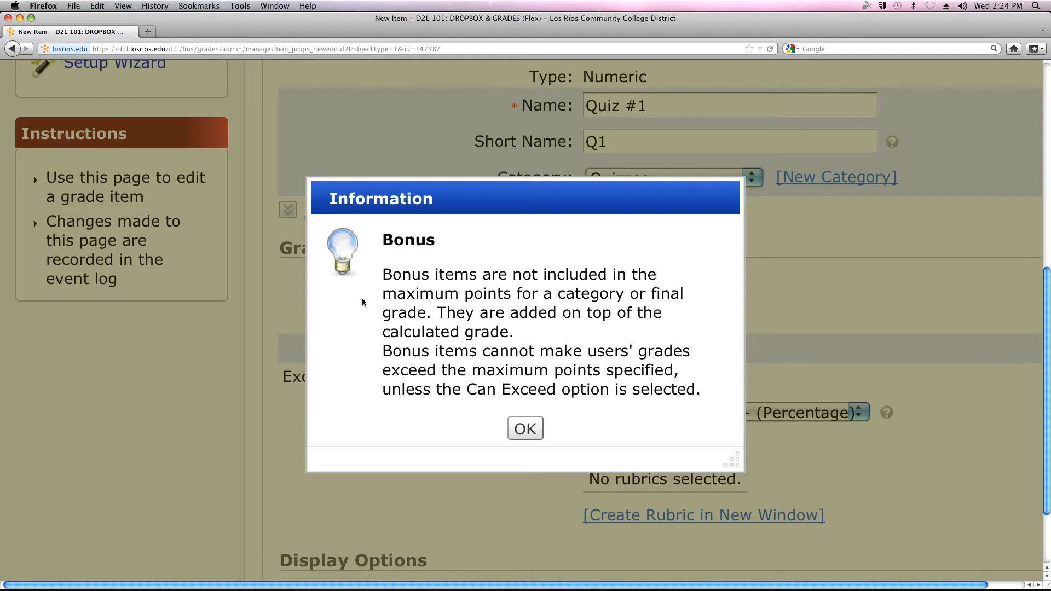
pyautogui.click(524, 429)
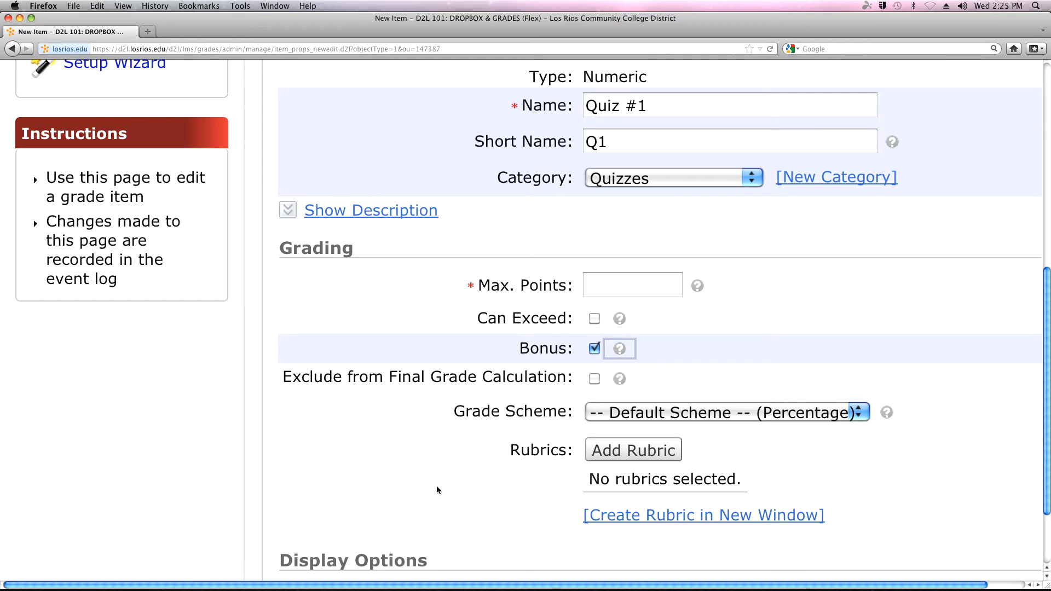
pyautogui.scroll(2, 436, 485)
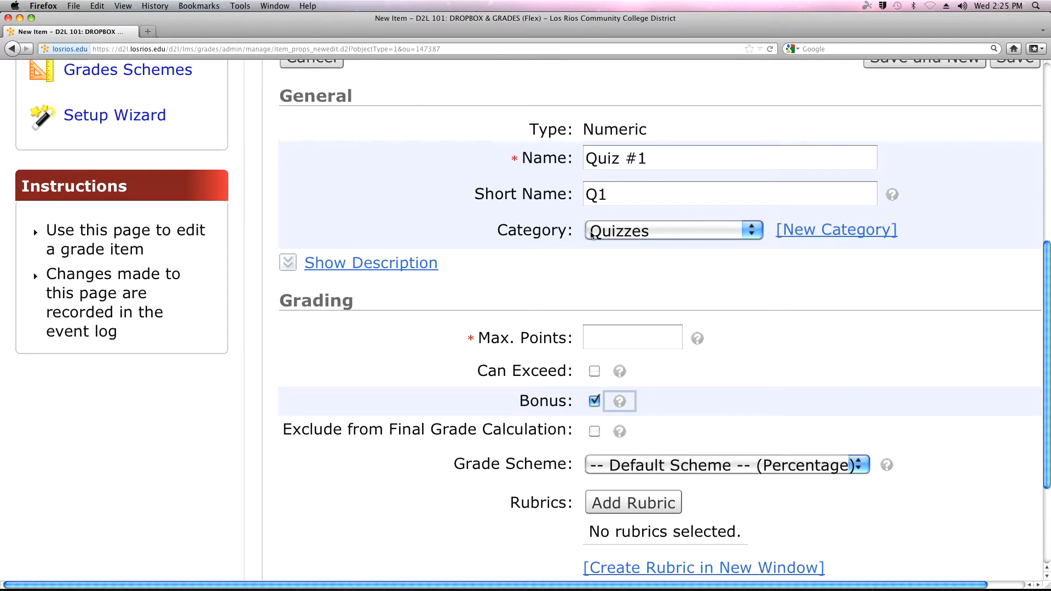
pyautogui.click(595, 402)
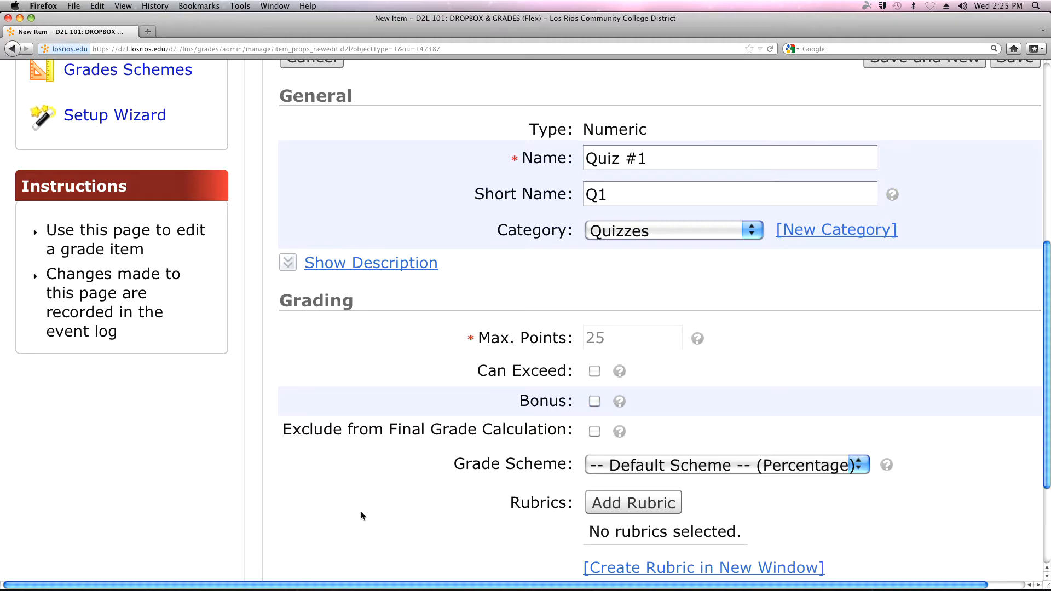
# Expand the display options for Quiz #1, try the override for this item, switch it off and collapse the options.
pyautogui.scroll(-2, 388, 495)
pyautogui.scroll(-4, 388, 495)
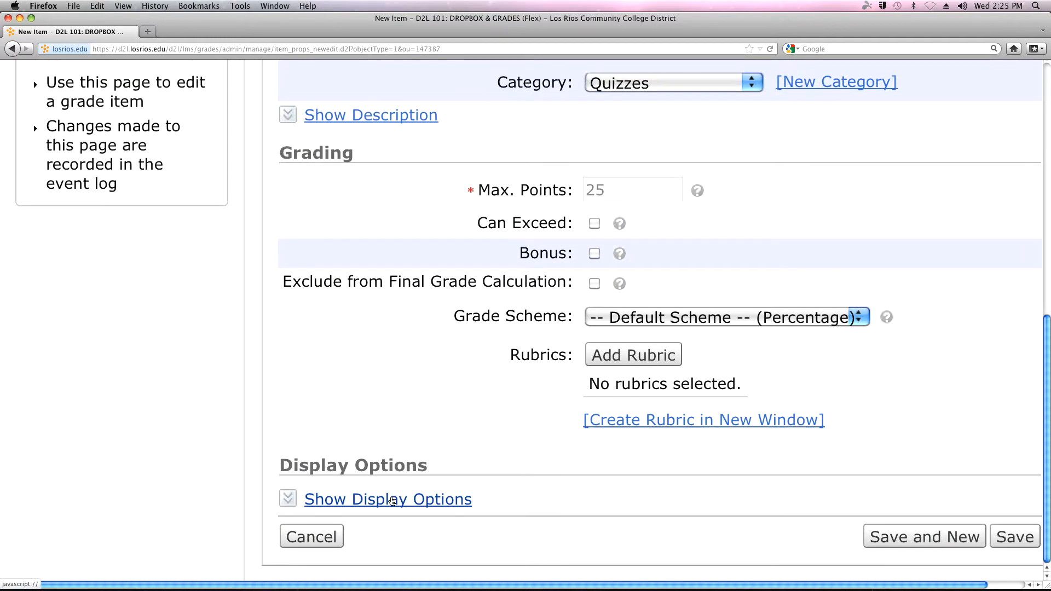
pyautogui.click(392, 500)
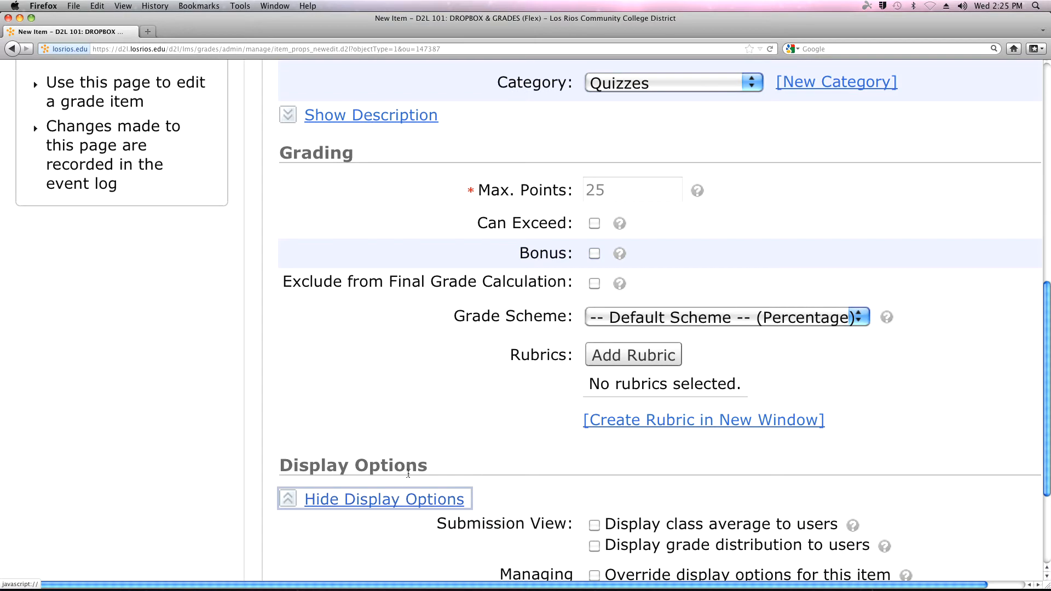
pyautogui.scroll(-6, 409, 472)
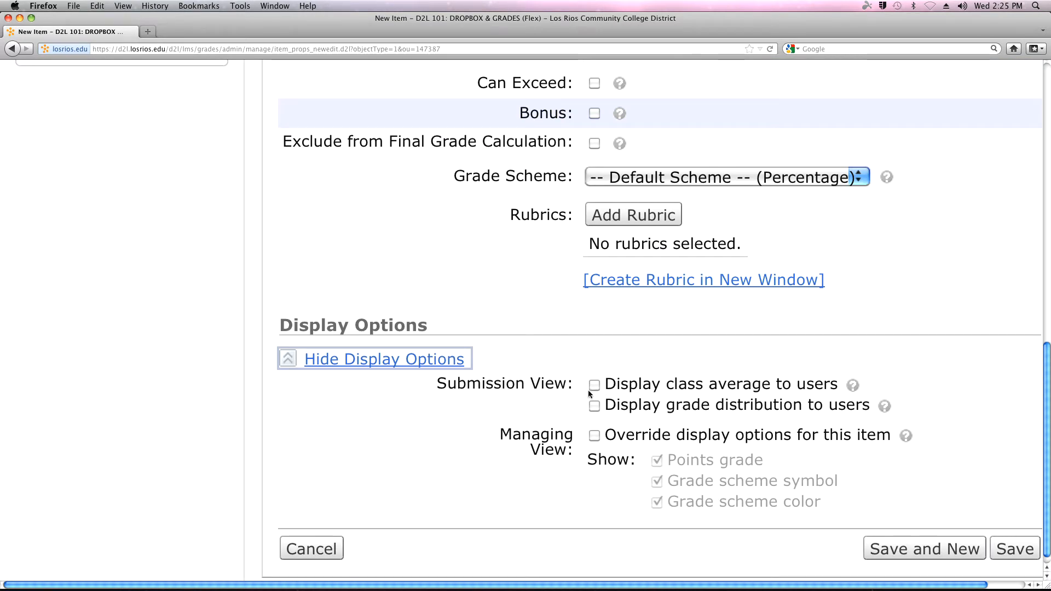
pyautogui.click(593, 408)
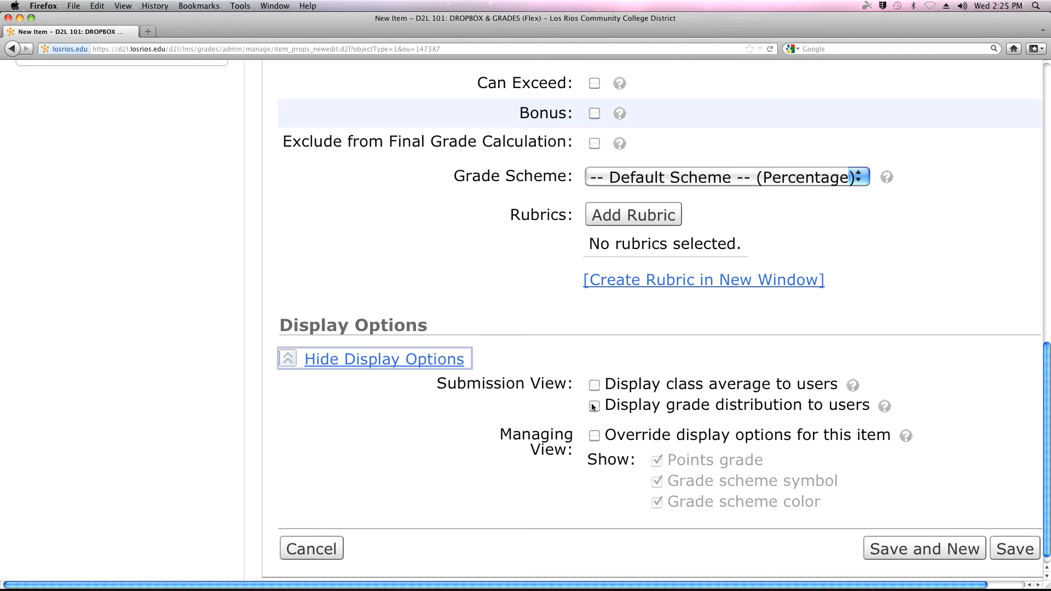
pyautogui.click(594, 436)
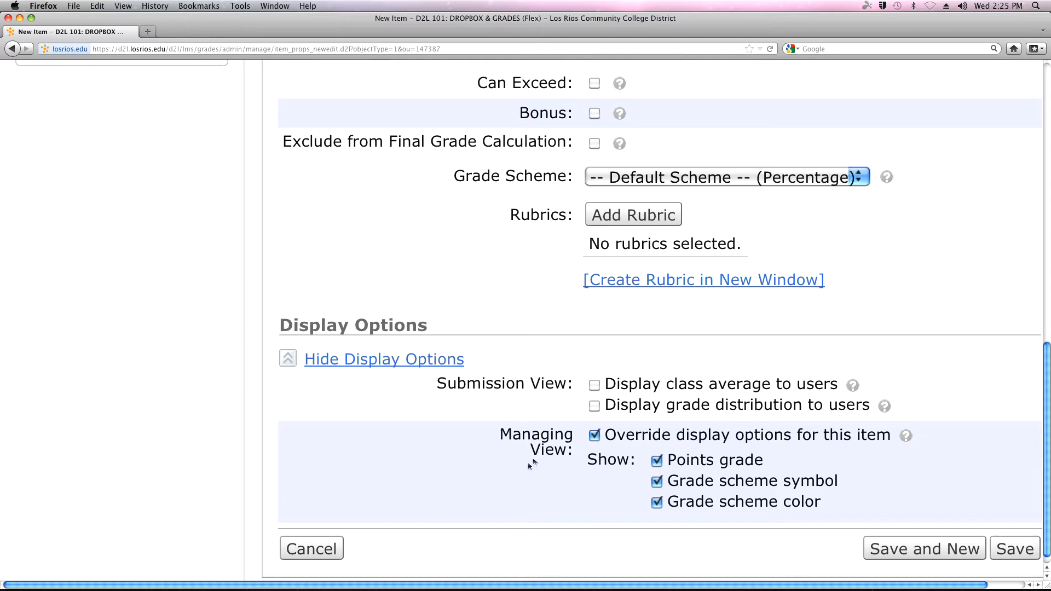
pyautogui.click(597, 433)
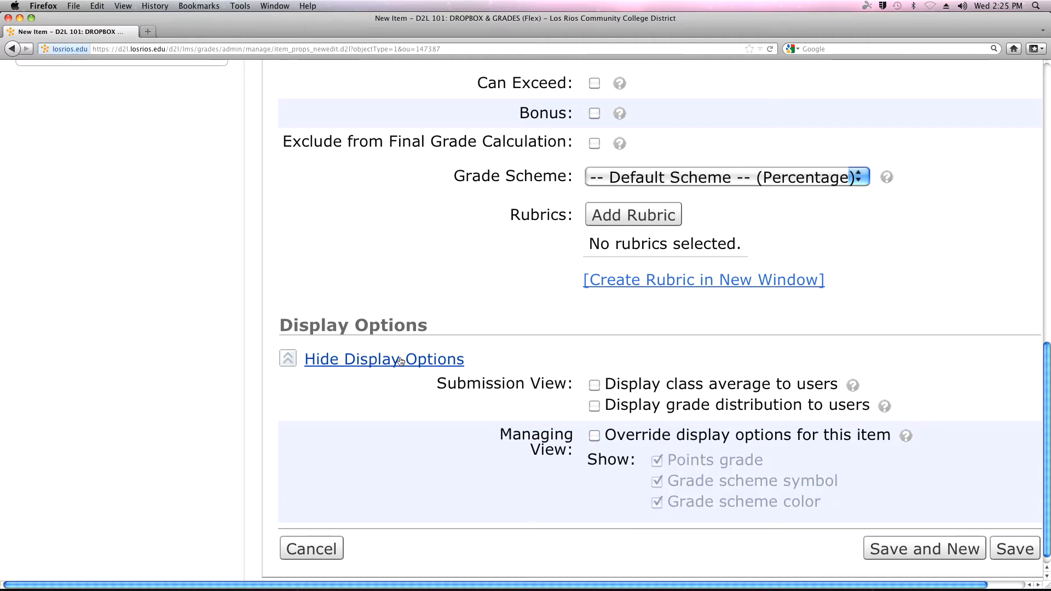
pyautogui.click(399, 359)
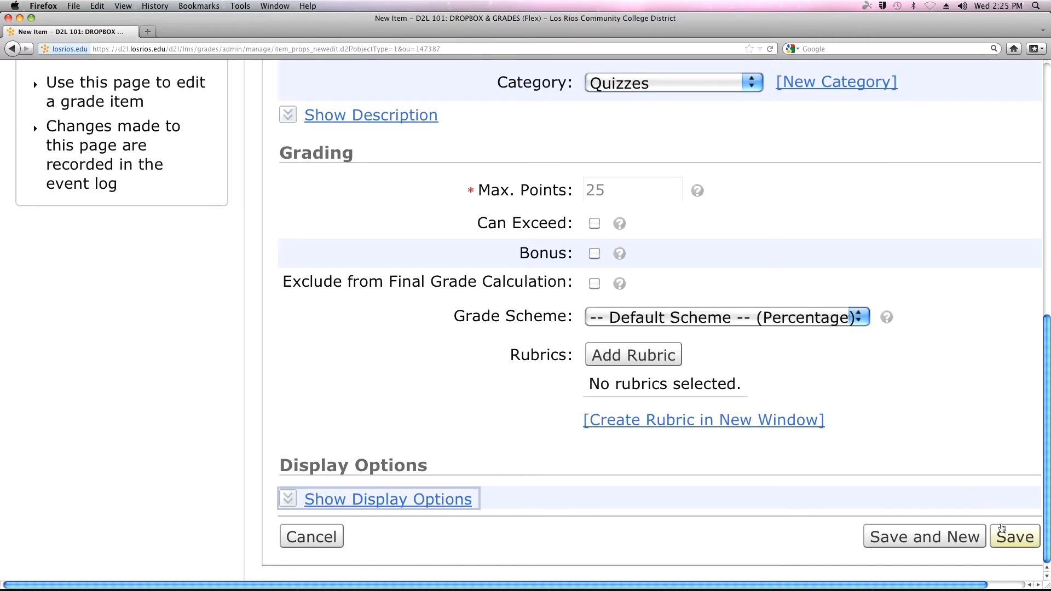
# Save Quiz #1 and start another grade item of the Numeric type.
pyautogui.click(953, 543)
pyautogui.scroll(-3, 662, 345)
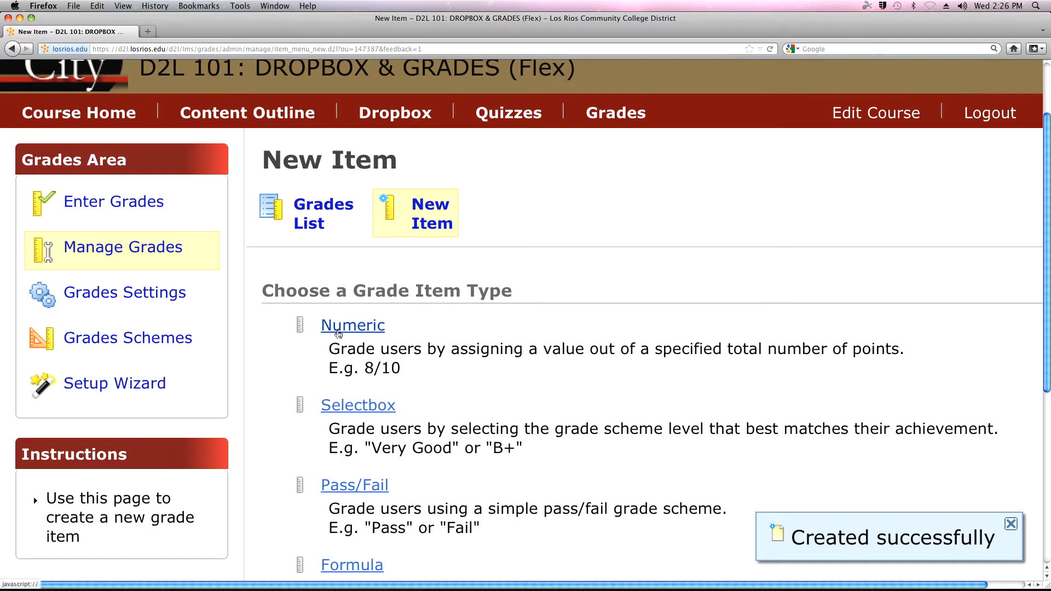
pyautogui.click(343, 333)
pyautogui.scroll(-4, 621, 339)
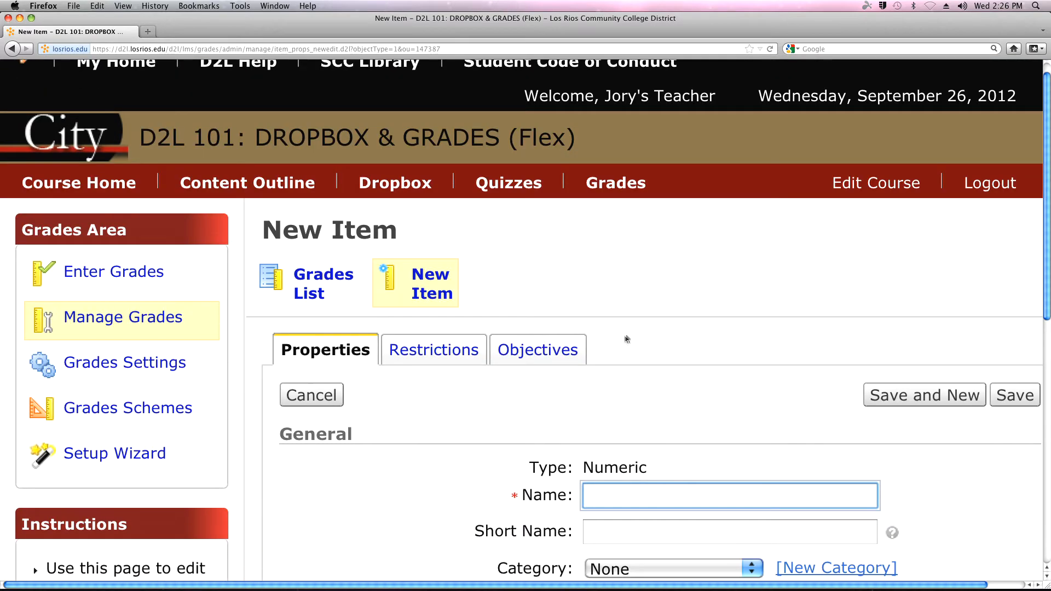
# Name the new numeric grade item Quiz #2 and give it the short name Q2.
pyautogui.scroll(-2, 630, 336)
pyautogui.write('Q')
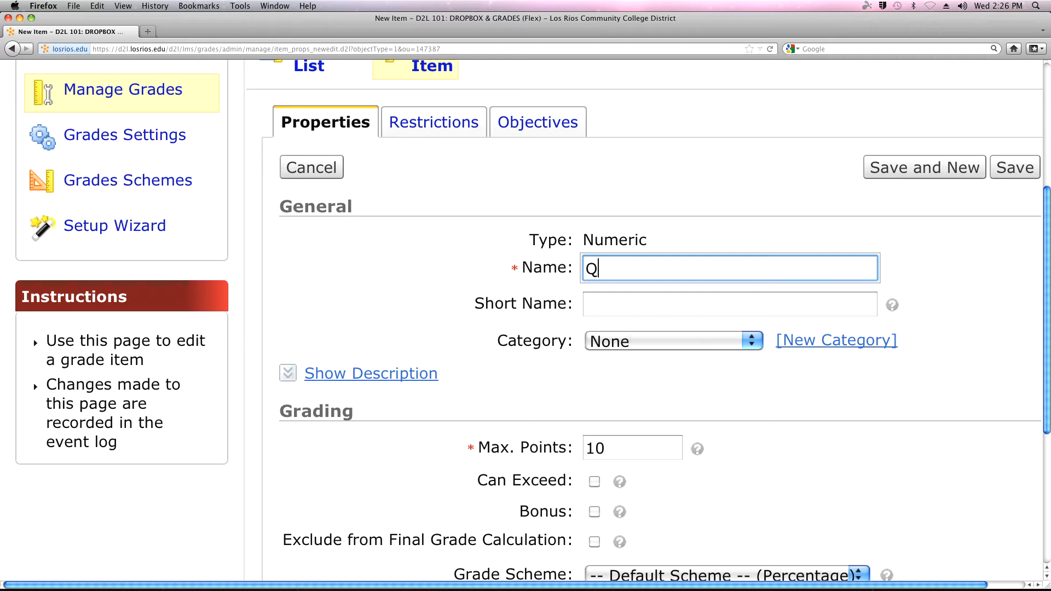
pyautogui.write('uiz #2')
pyautogui.press('Tab')
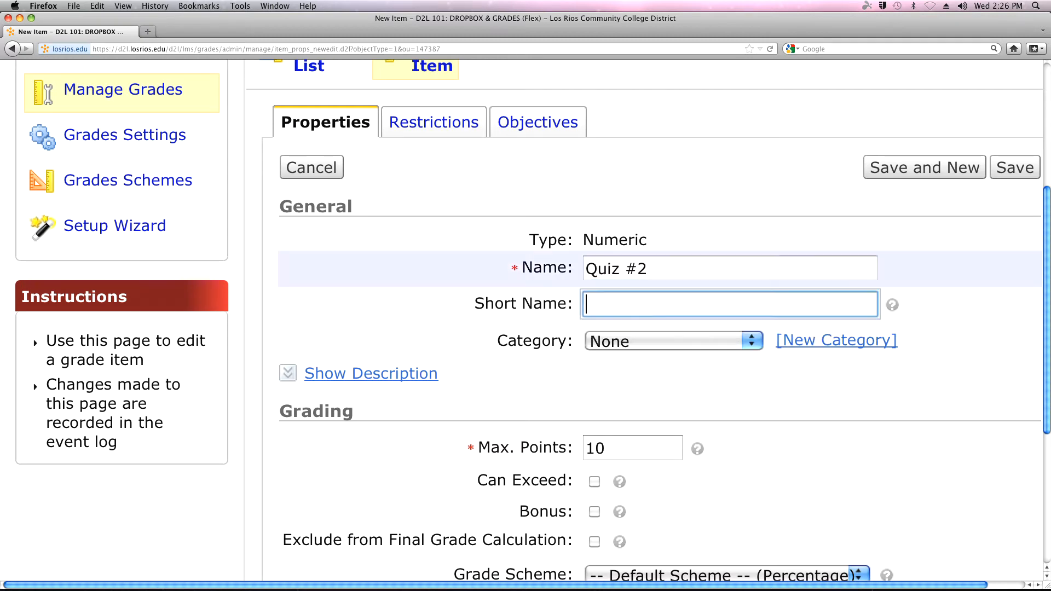
pyautogui.write('Q2')
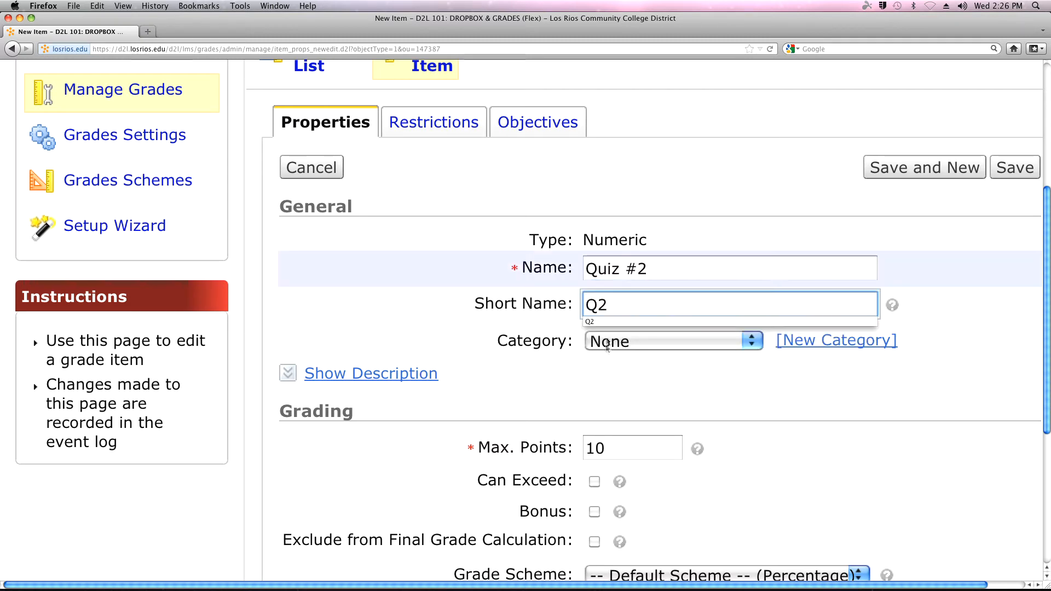
# Assign Quiz #2 to the Quizzes category and save it, continuing to another new item.
pyautogui.click(633, 344)
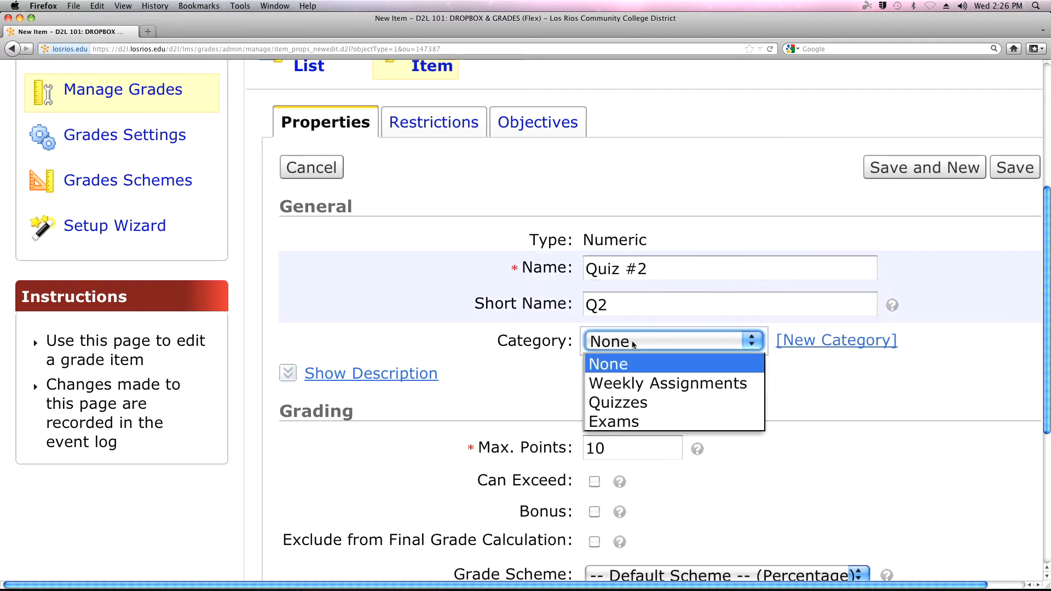
pyautogui.click(628, 402)
pyautogui.scroll(-5, 628, 402)
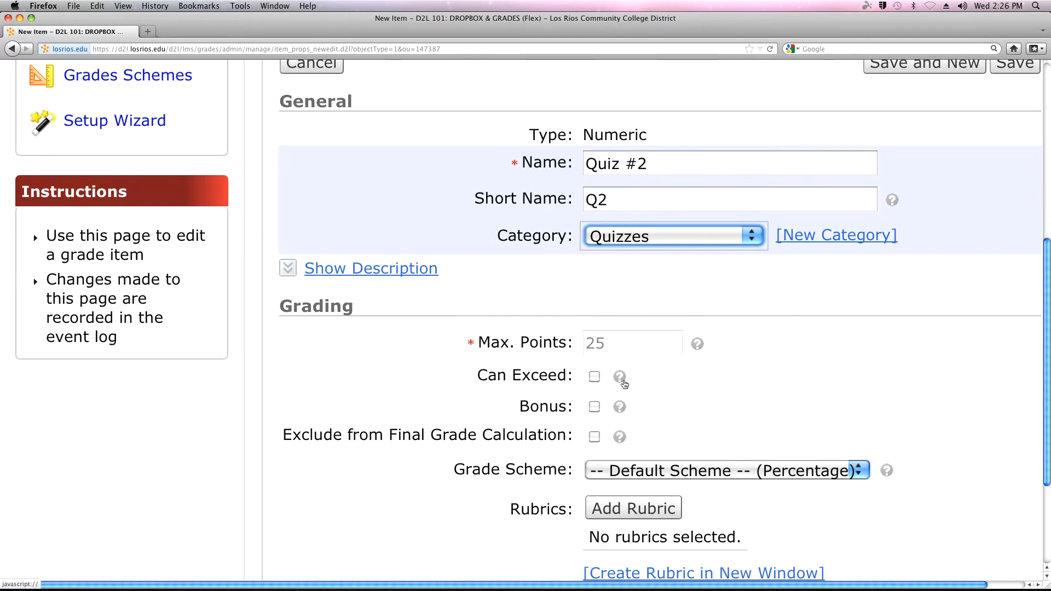
pyautogui.scroll(-2, 624, 383)
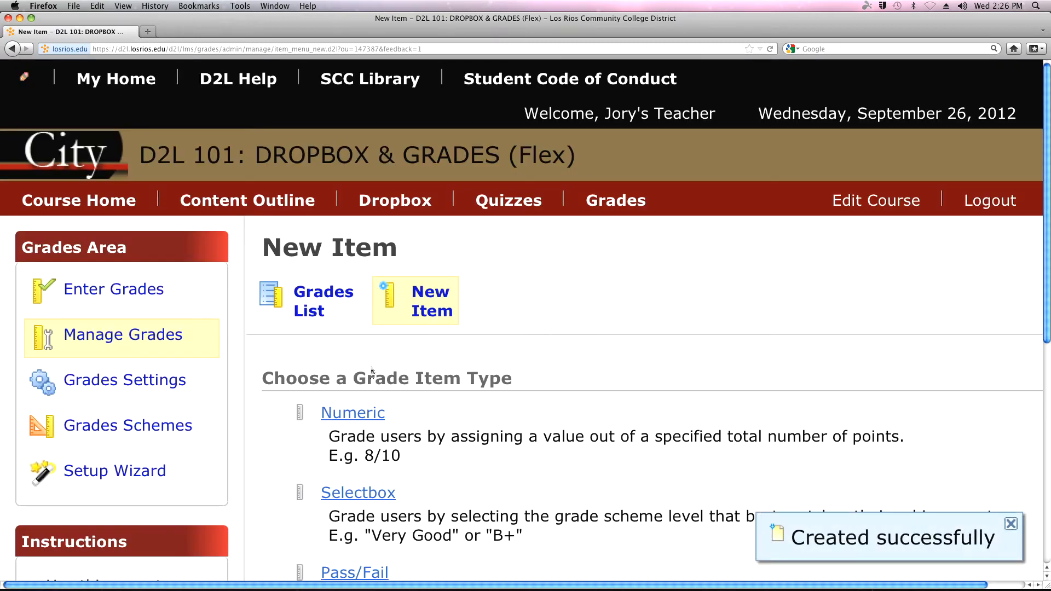
# Start a numeric grade item named Quiz #3 with the short name Q3.
pyautogui.click(357, 417)
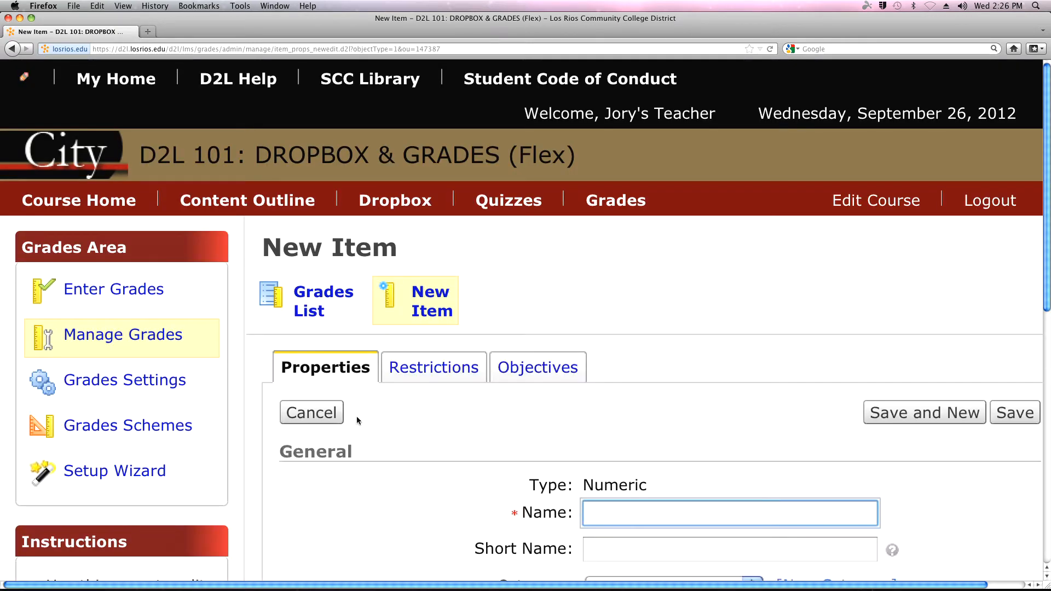
pyautogui.write('Quiz #3')
pyautogui.scroll(-3, 461, 410)
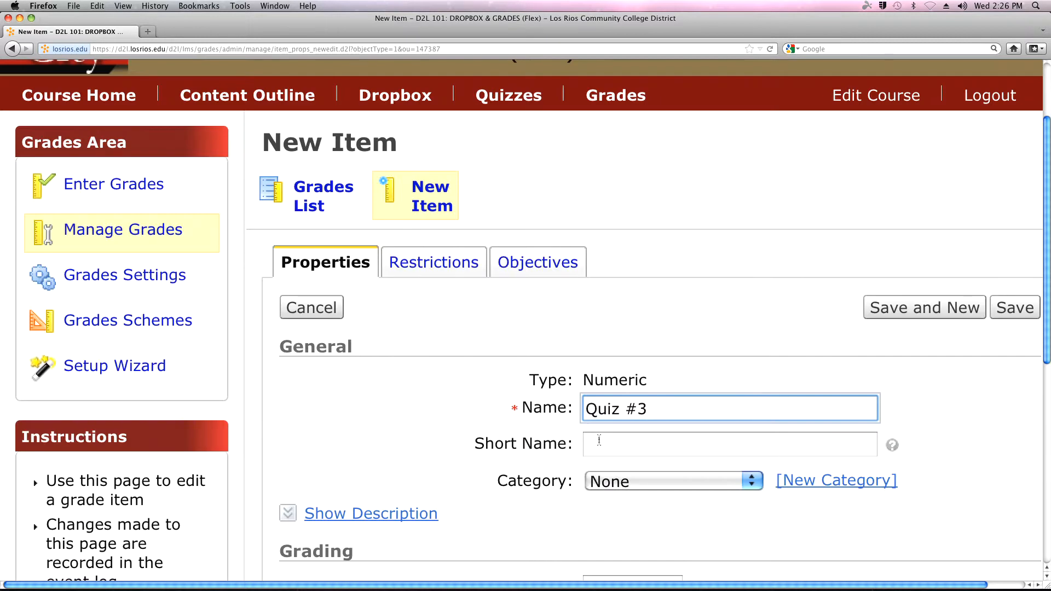
pyautogui.click(599, 440)
pyautogui.write('Q3')
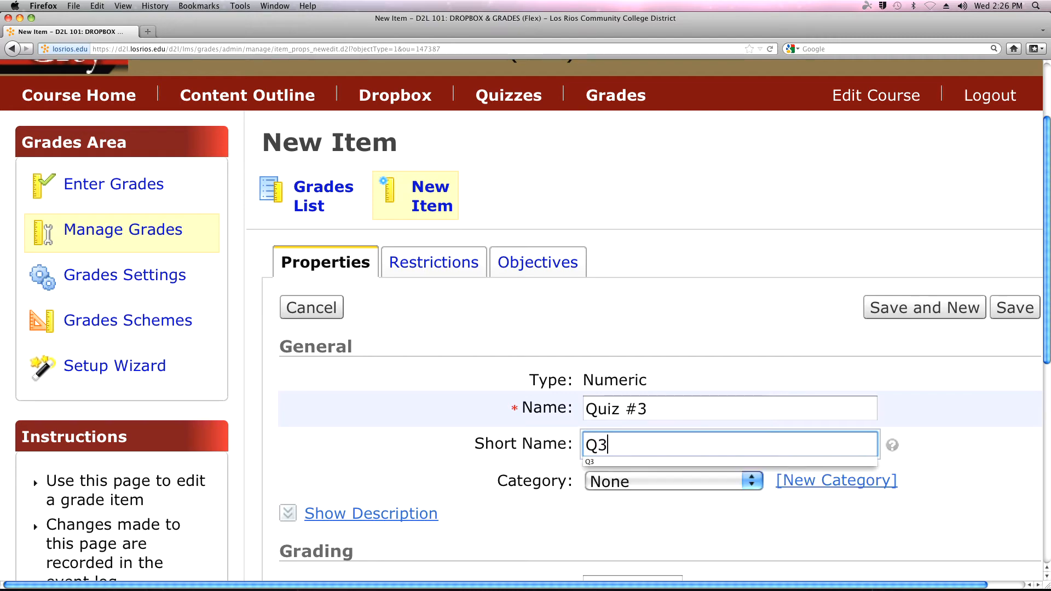
# Assign Quiz #3 to the Quizzes category and save it, continuing to another new item.
pyautogui.click(637, 481)
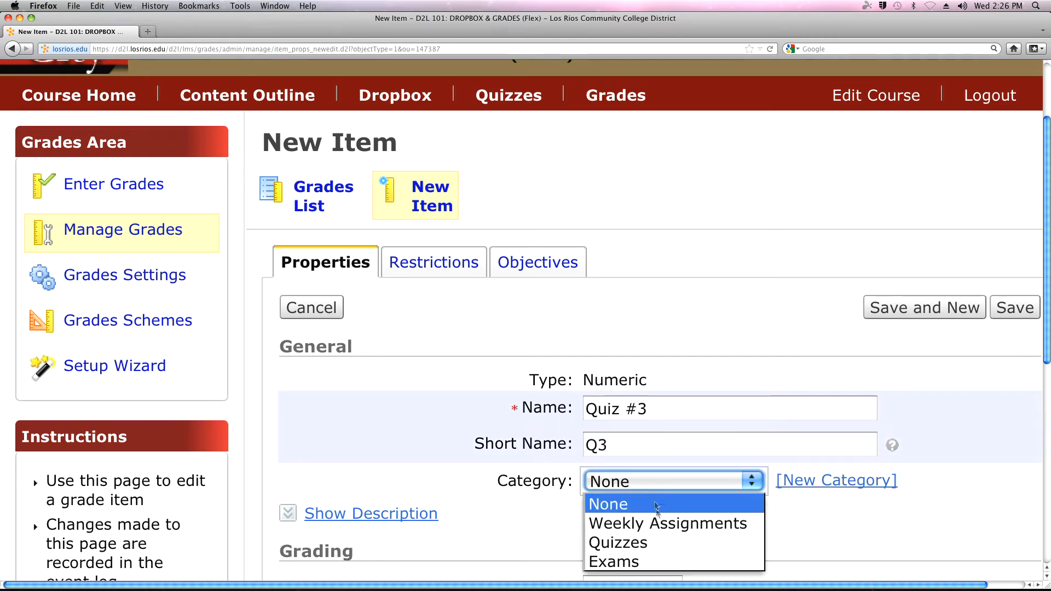
pyautogui.click(668, 543)
pyautogui.scroll(-3, 681, 416)
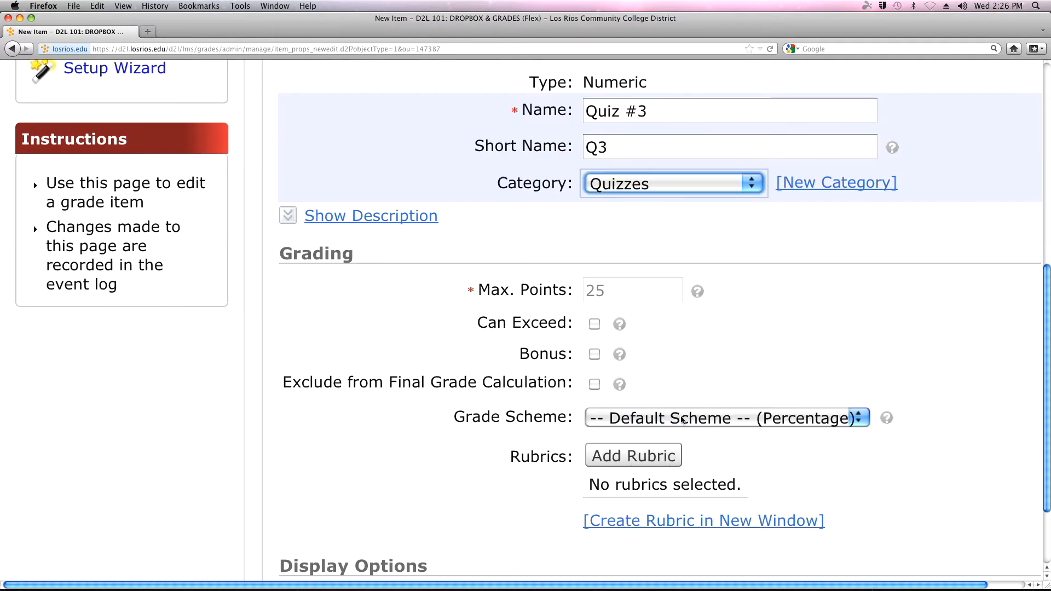
pyautogui.scroll(-2, 675, 430)
pyautogui.click(936, 544)
# Start another numeric grade item and name it Quiz #4.
pyautogui.scroll(-2, 555, 306)
pyautogui.scroll(-2, 555, 304)
pyautogui.click(365, 309)
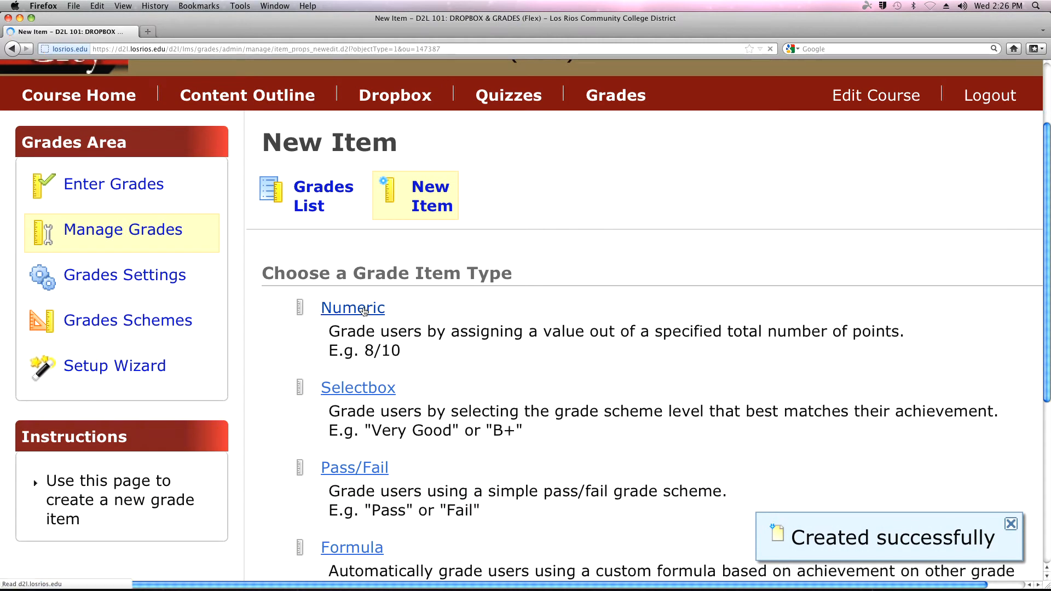
pyautogui.scroll(-4, 684, 351)
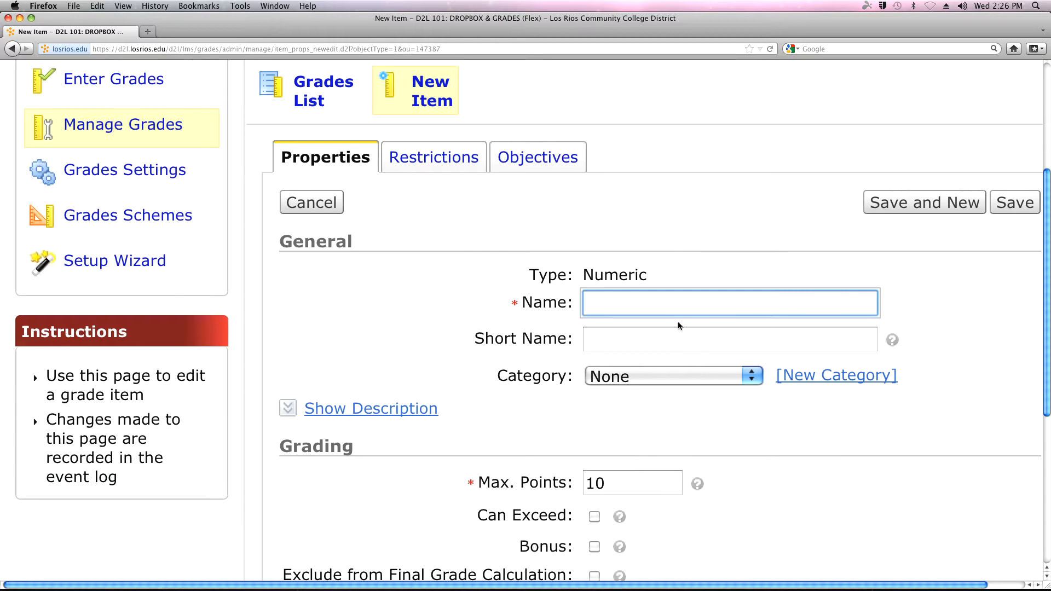
pyautogui.write('Quiz ')
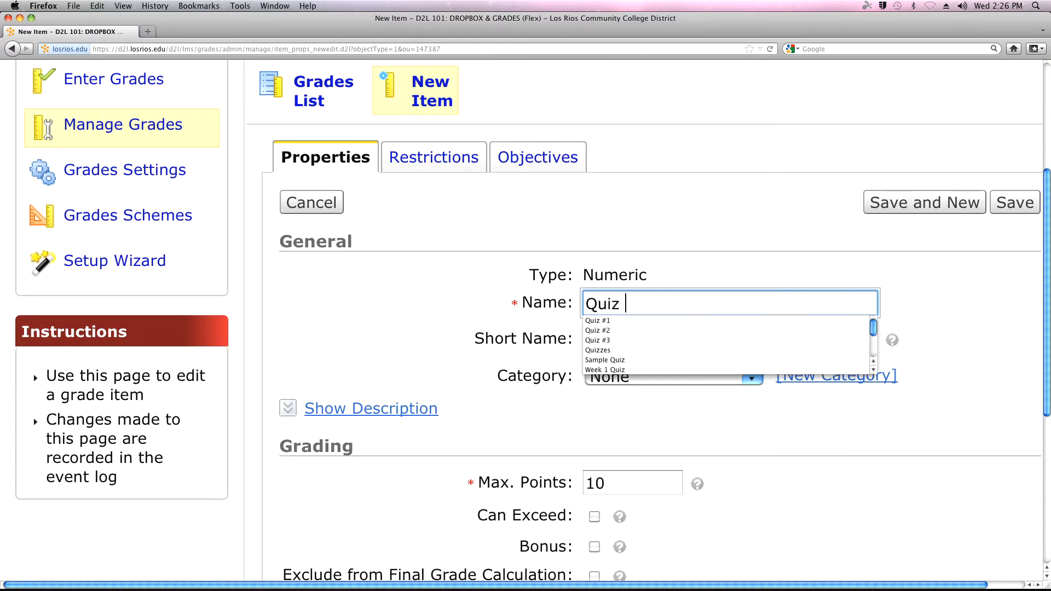
pyautogui.write('#4')
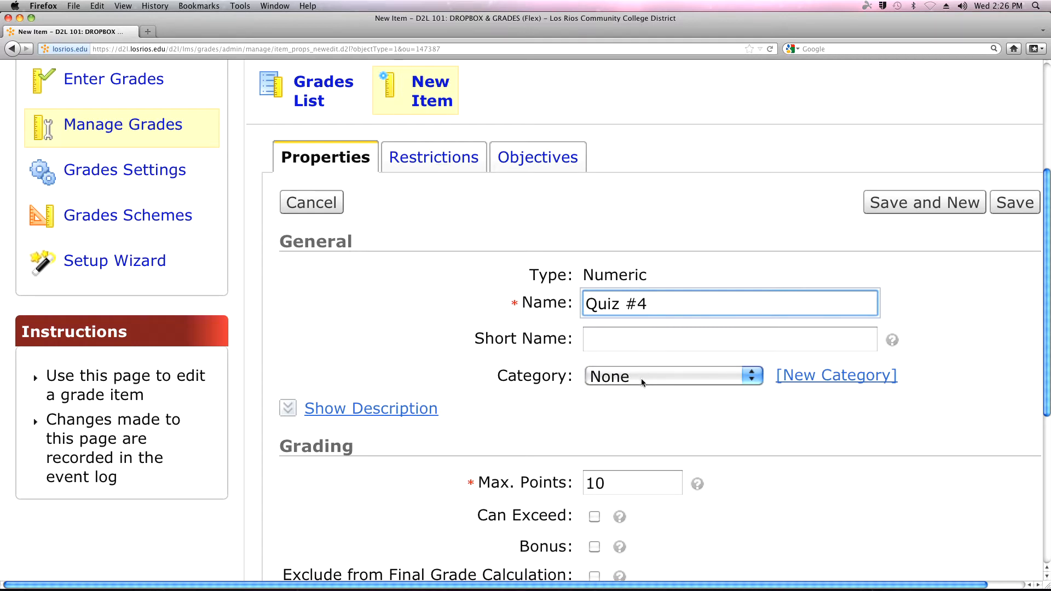
# Assign Quiz #4 to the Quizzes category and save the item.
pyautogui.click(670, 376)
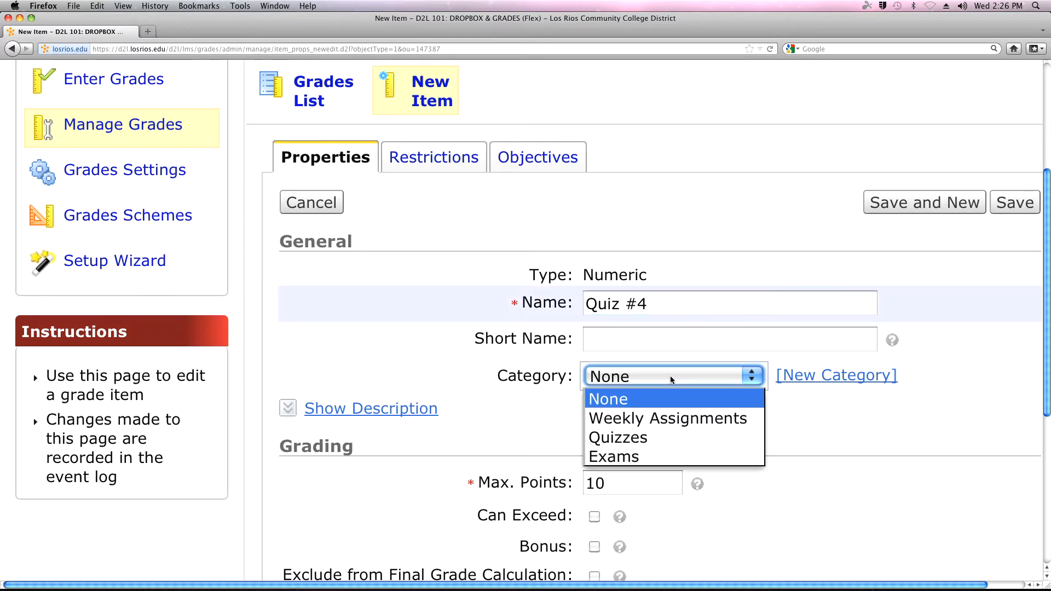
pyautogui.click(674, 443)
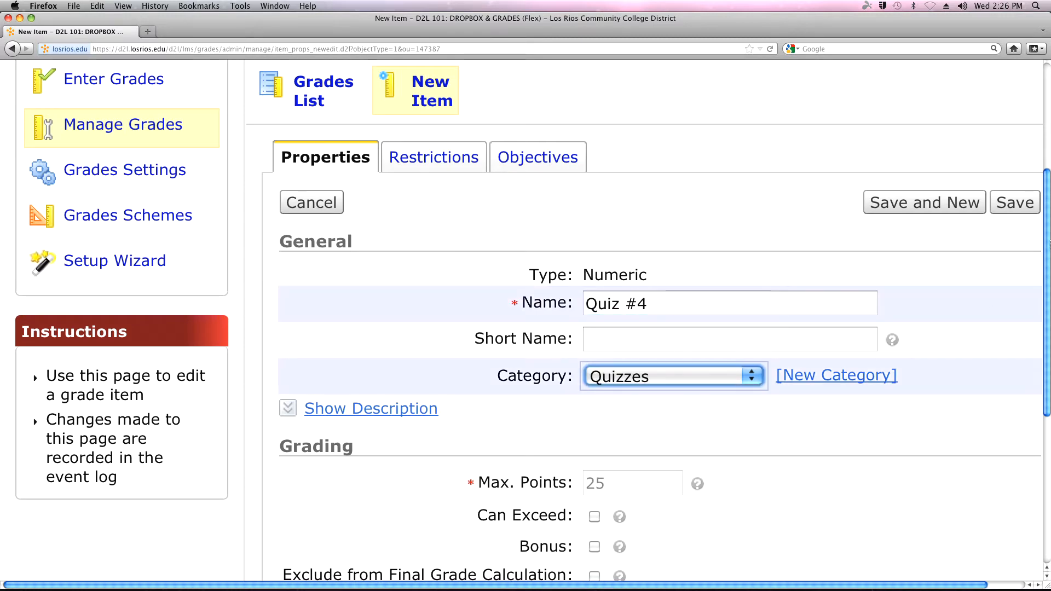
pyautogui.click(1028, 202)
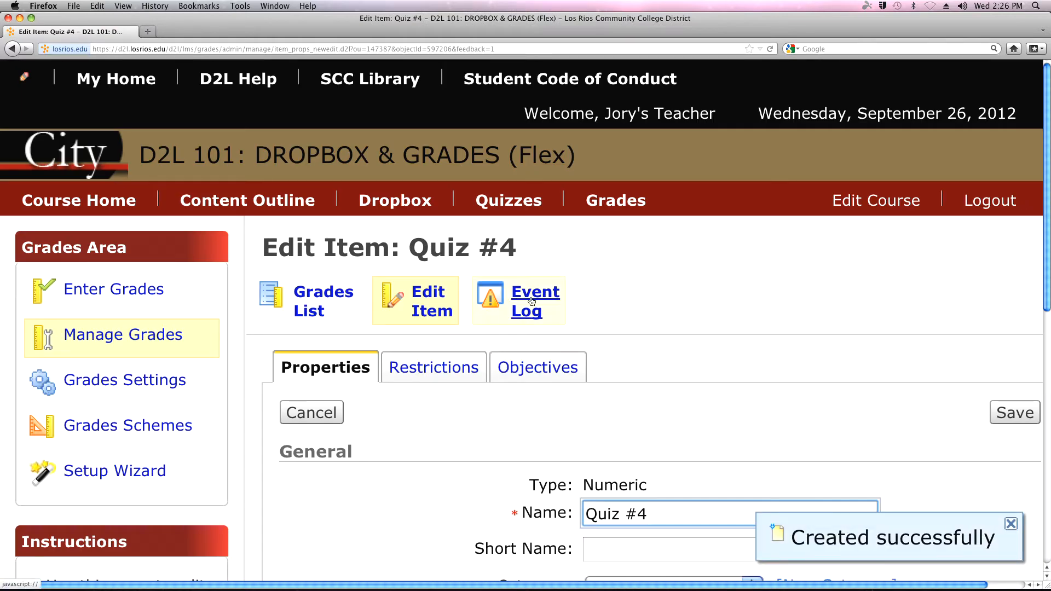
# Return to the list of managed grades and review the items in the Quizzes category at a smaller page zoom.
pyautogui.click(126, 339)
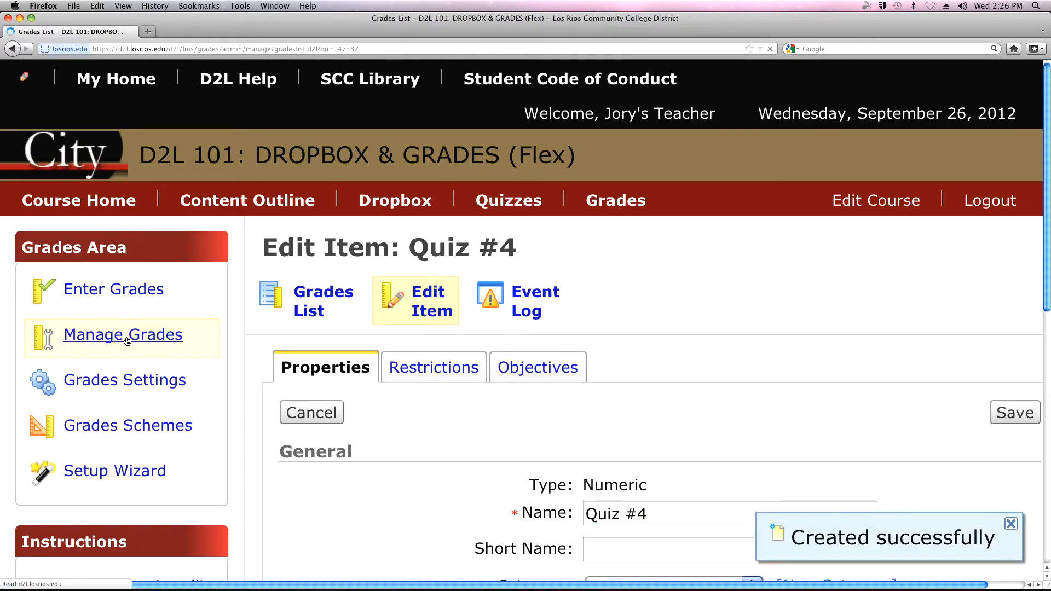
pyautogui.scroll(-5, 406, 279)
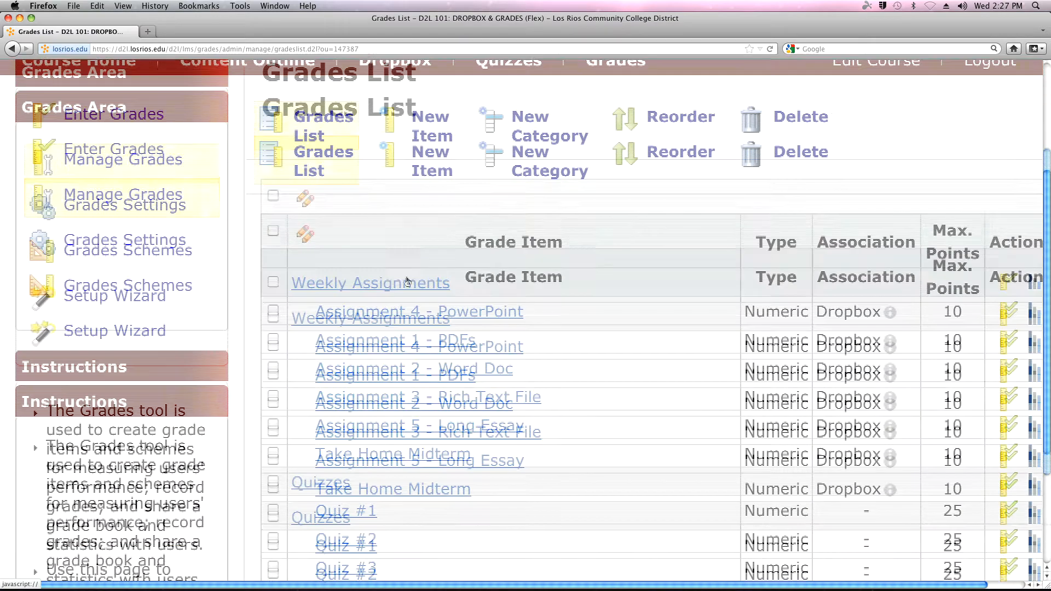
pyautogui.press('super+minus')
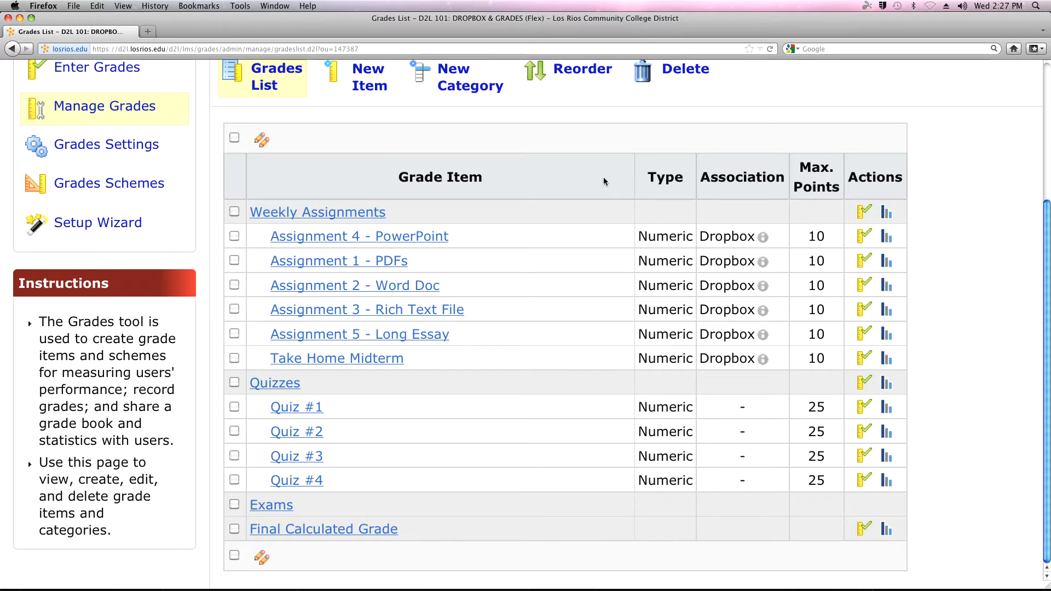
# Open the Enter Grades user list and look over the Weekly Assignments columns at a smaller page zoom.
pyautogui.scroll(1, 604, 180)
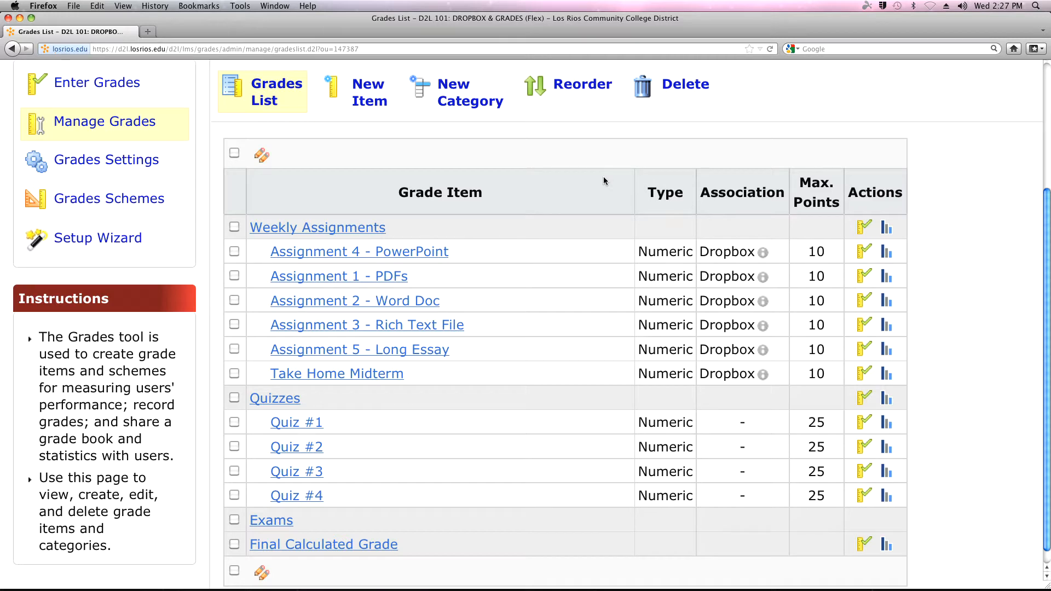
pyautogui.scroll(3, 604, 181)
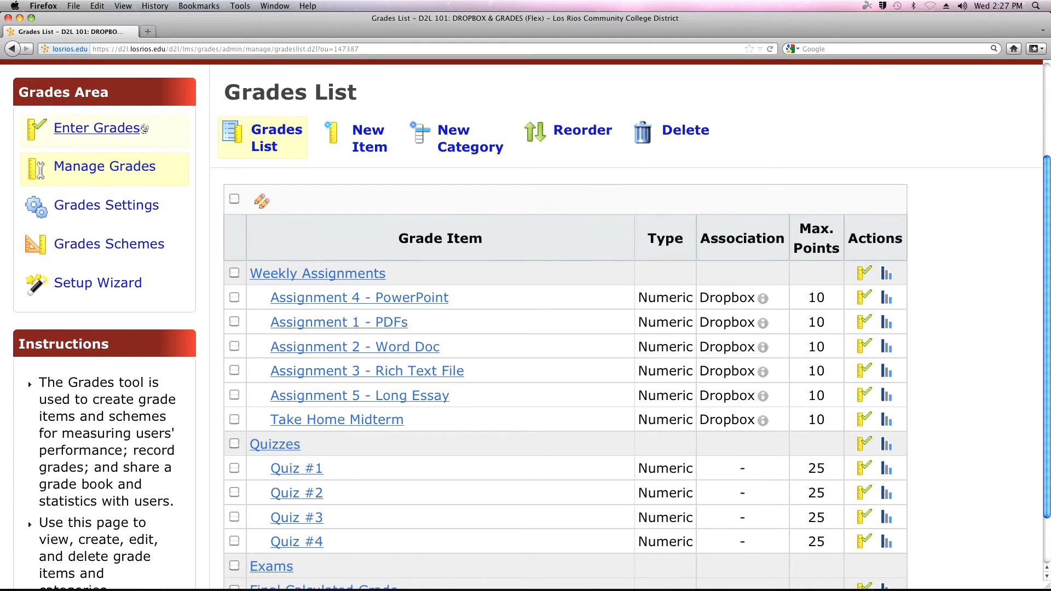
pyautogui.click(115, 132)
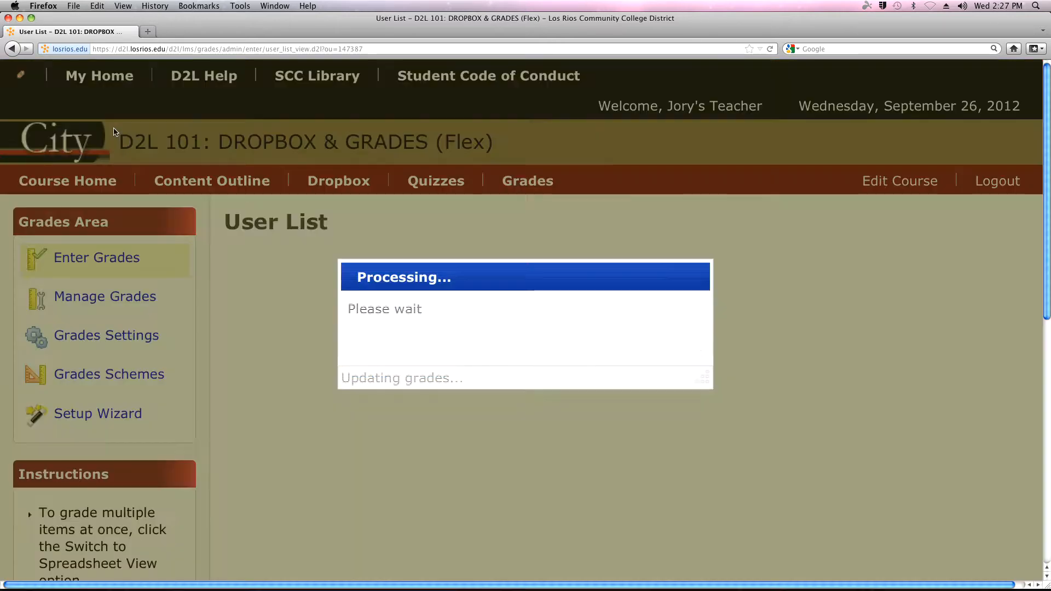
pyautogui.scroll(-3, 164, 145)
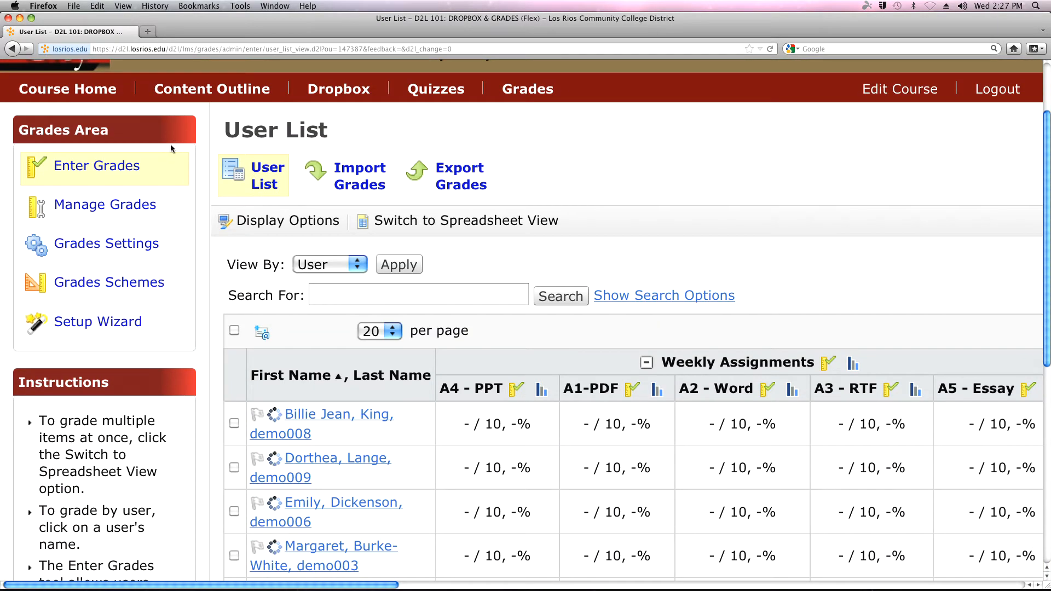
pyautogui.press('super+minus')
pyautogui.scroll(-3, 283, 93)
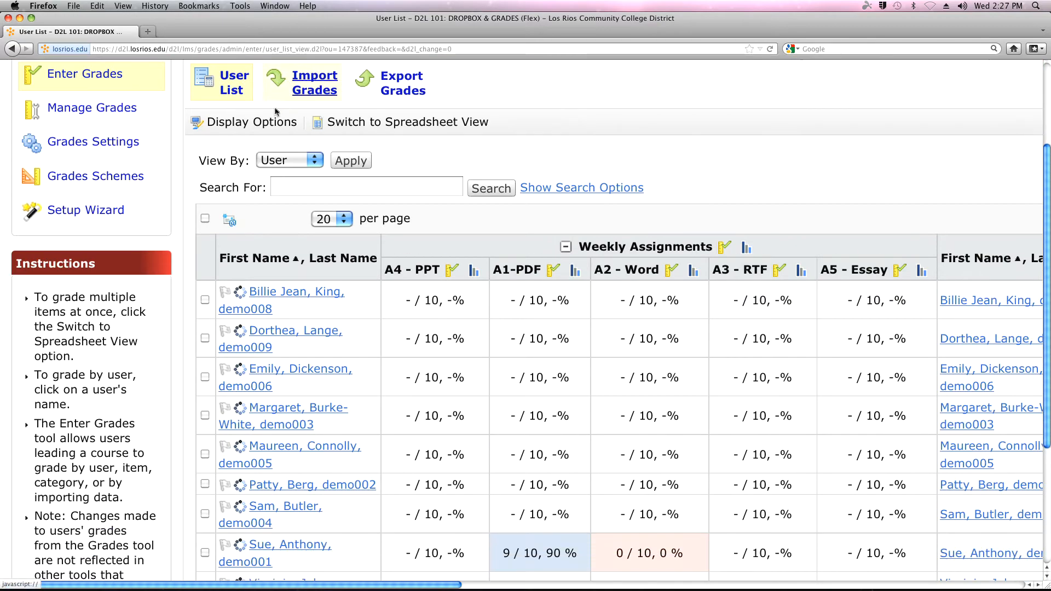
pyautogui.scroll(2, 244, 125)
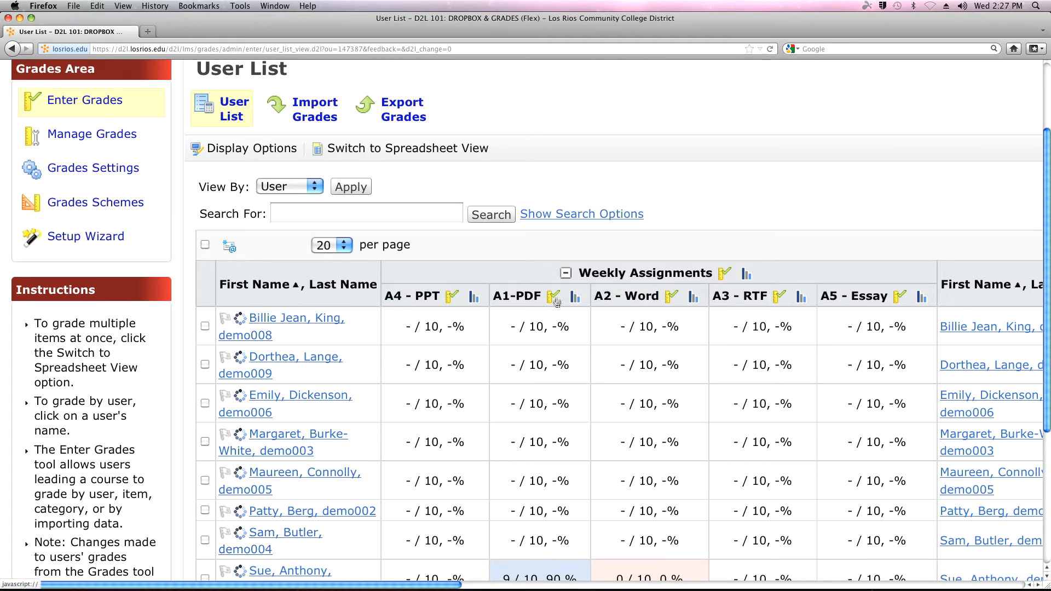
pyautogui.scroll(-1, 555, 295)
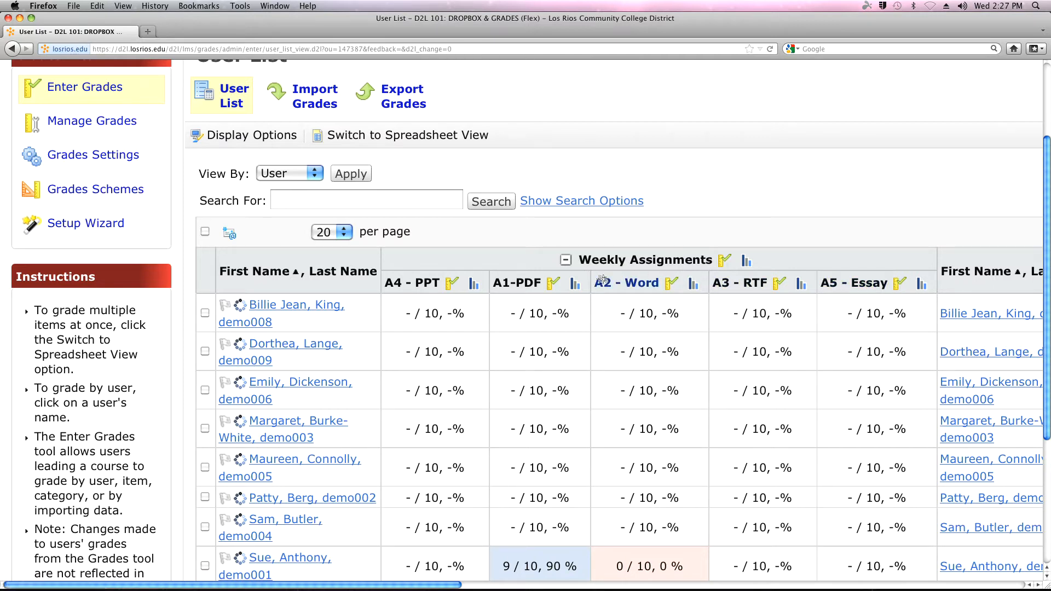
# Collapse the Weekly Assignments category and examine the Quizzes and Final Grades columns across the user list.
pyautogui.click(565, 260)
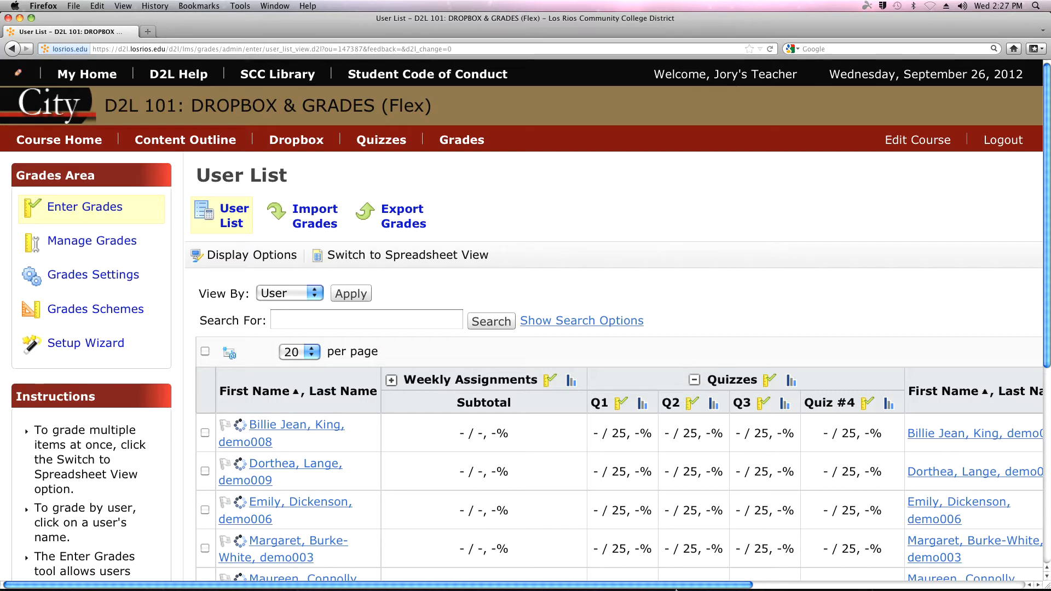
pyautogui.moveTo(691, 585); pyautogui.dragTo(704, 587)
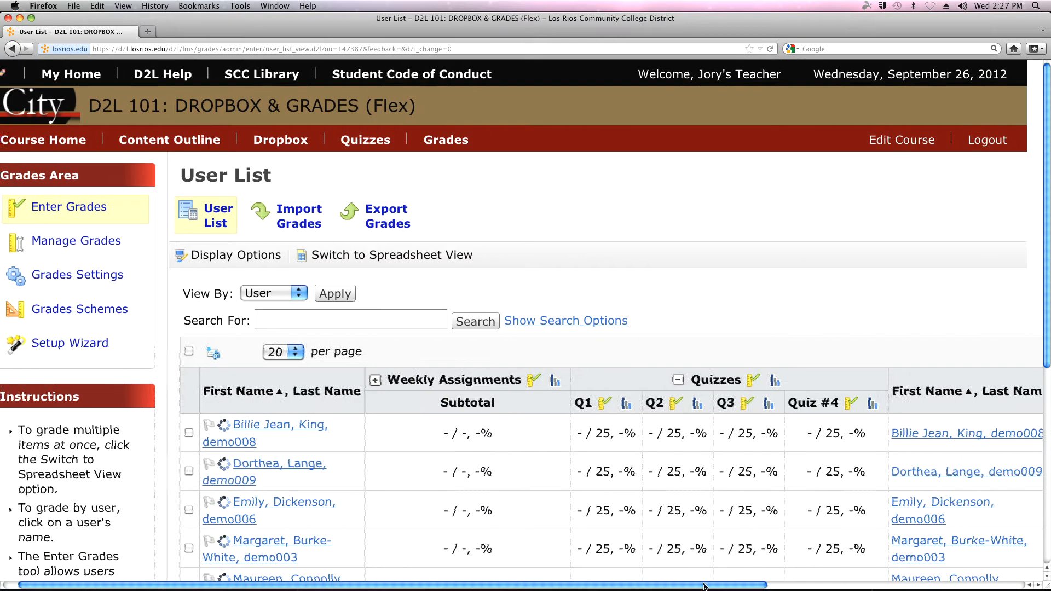
pyautogui.scroll(-5, 802, 436)
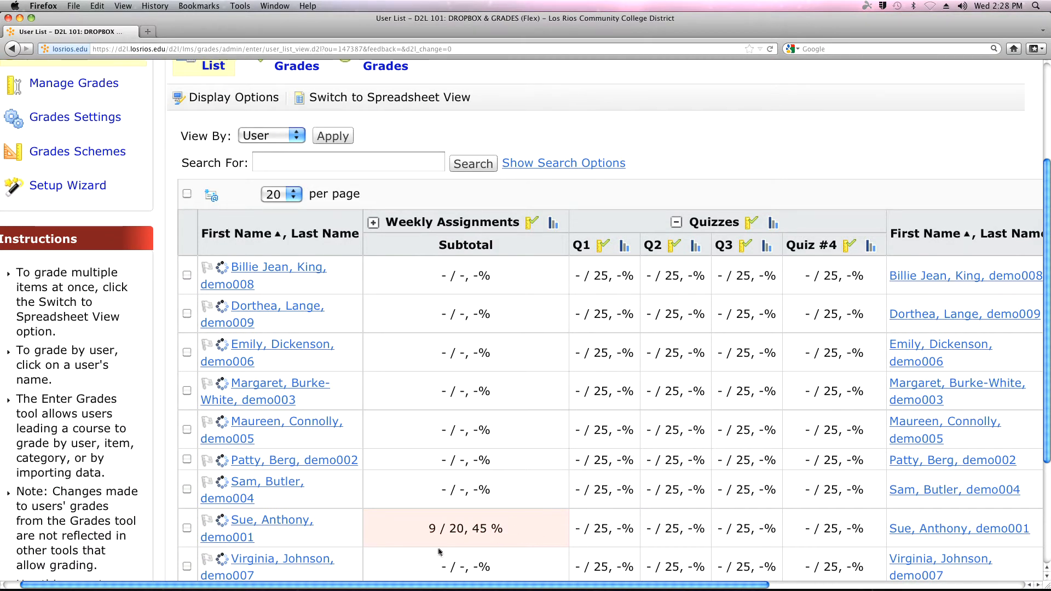
pyautogui.moveTo(433, 587); pyautogui.dragTo(532, 586)
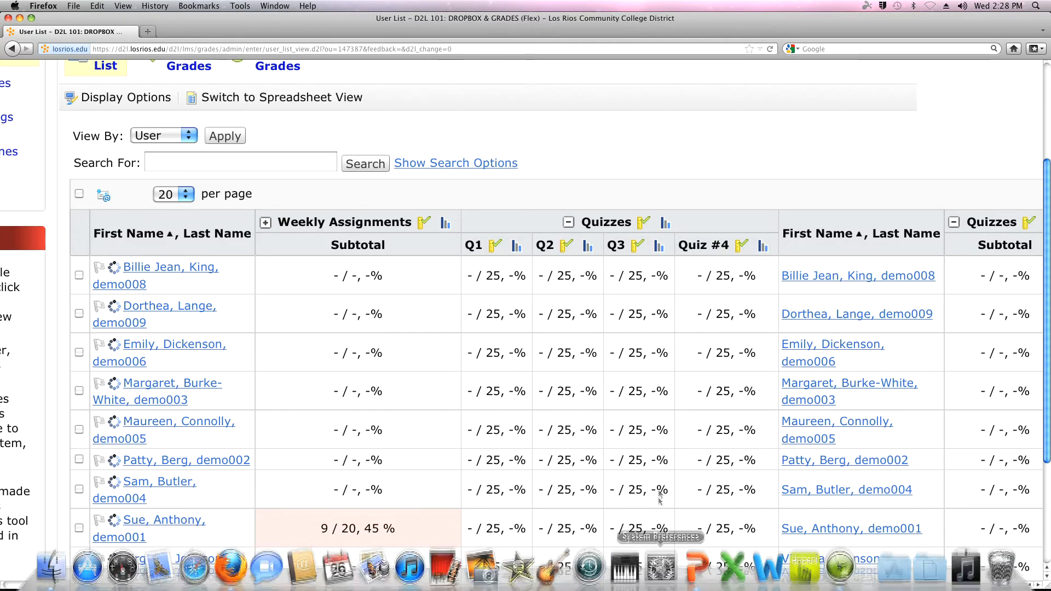
pyautogui.moveTo(649, 585); pyautogui.dragTo(436, 587)
pyautogui.moveTo(512, 582); pyautogui.dragTo(810, 583)
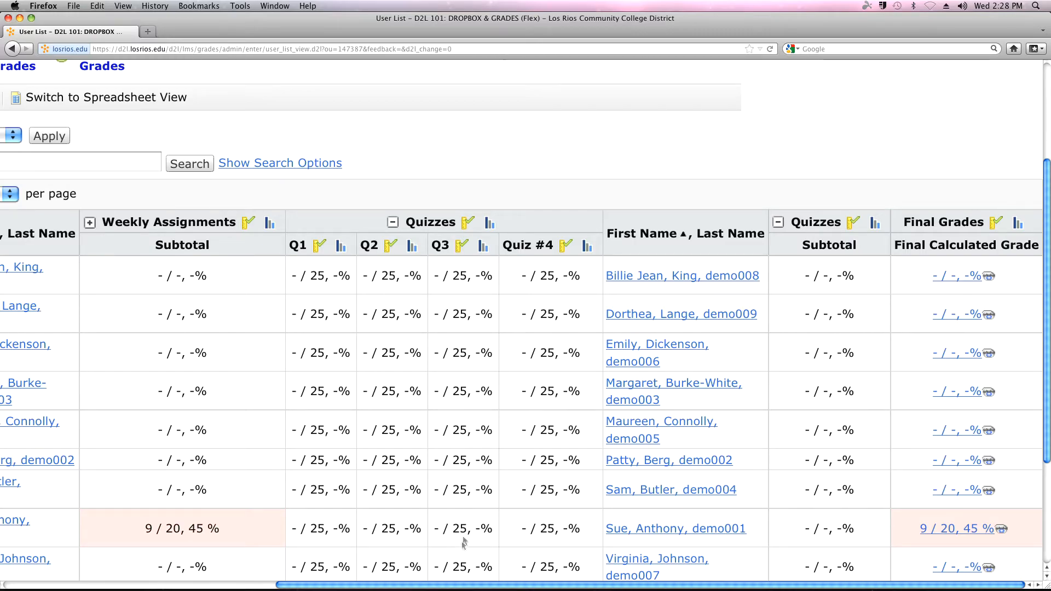
pyautogui.moveTo(446, 587); pyautogui.dragTo(158, 587)
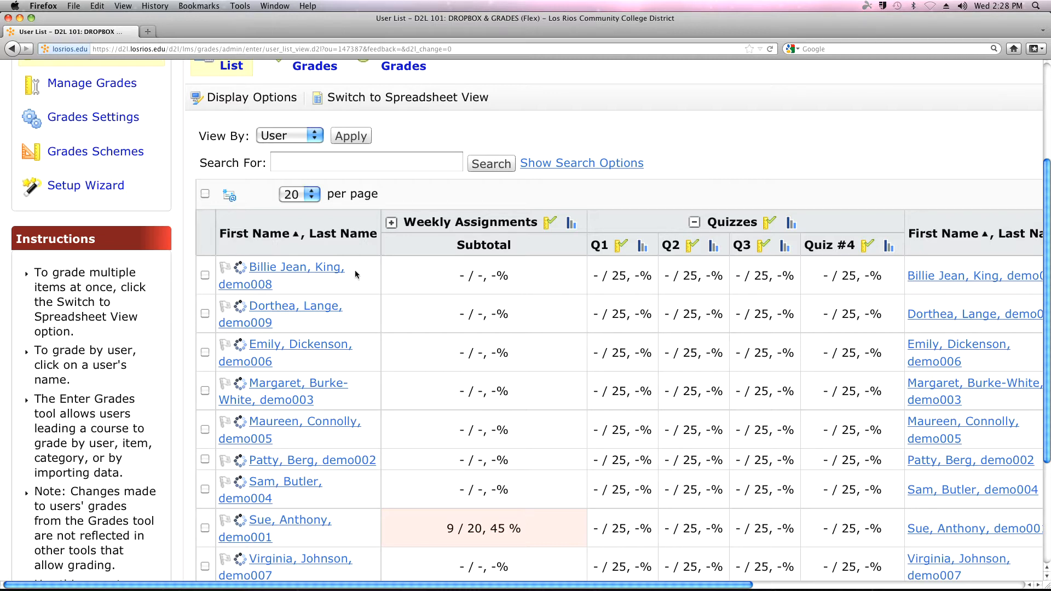
# Sort the user list by first name in descending order, followed by a sort on last name.
pyautogui.click(259, 268)
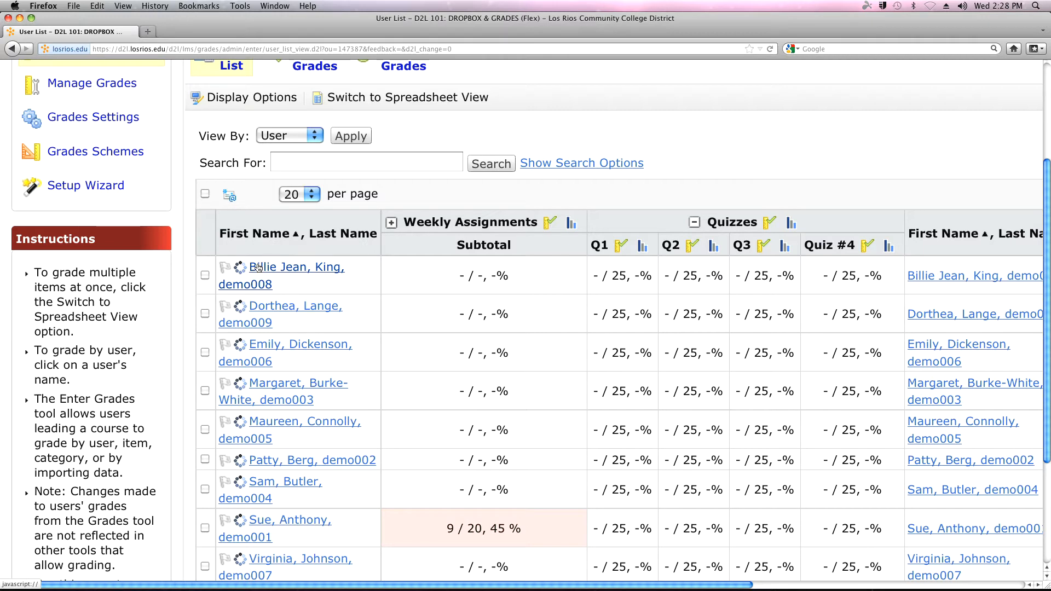
pyautogui.click(275, 240)
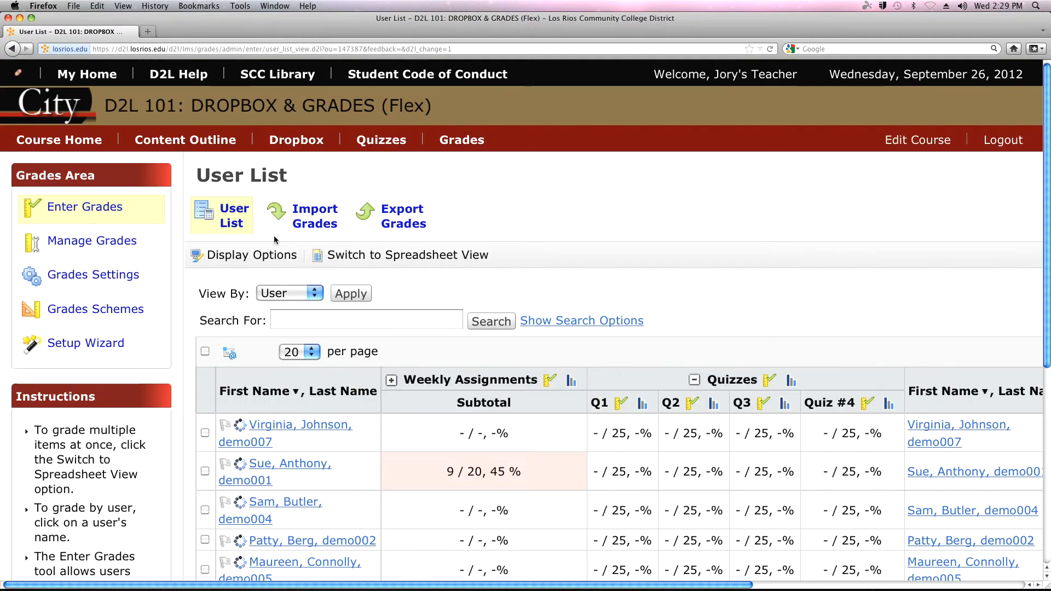
pyautogui.scroll(-5, 399, 347)
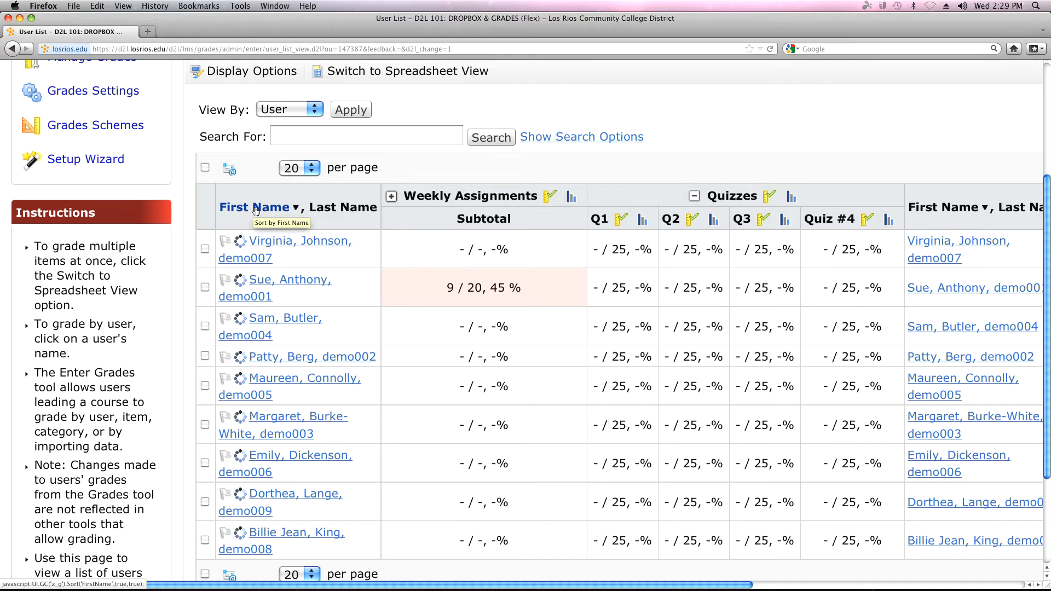
pyautogui.click(335, 208)
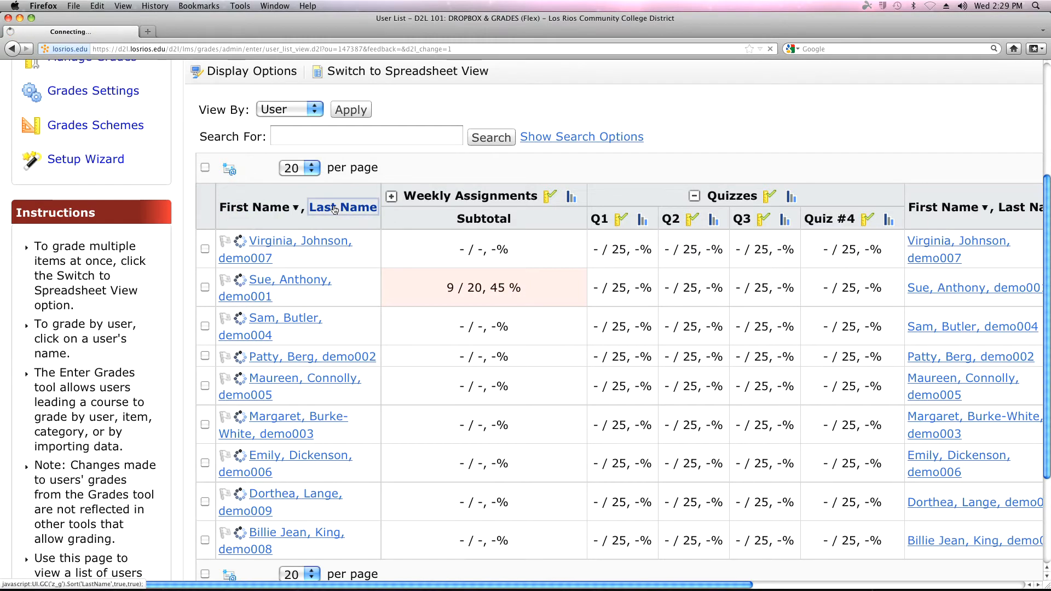
pyautogui.scroll(-5, 358, 280)
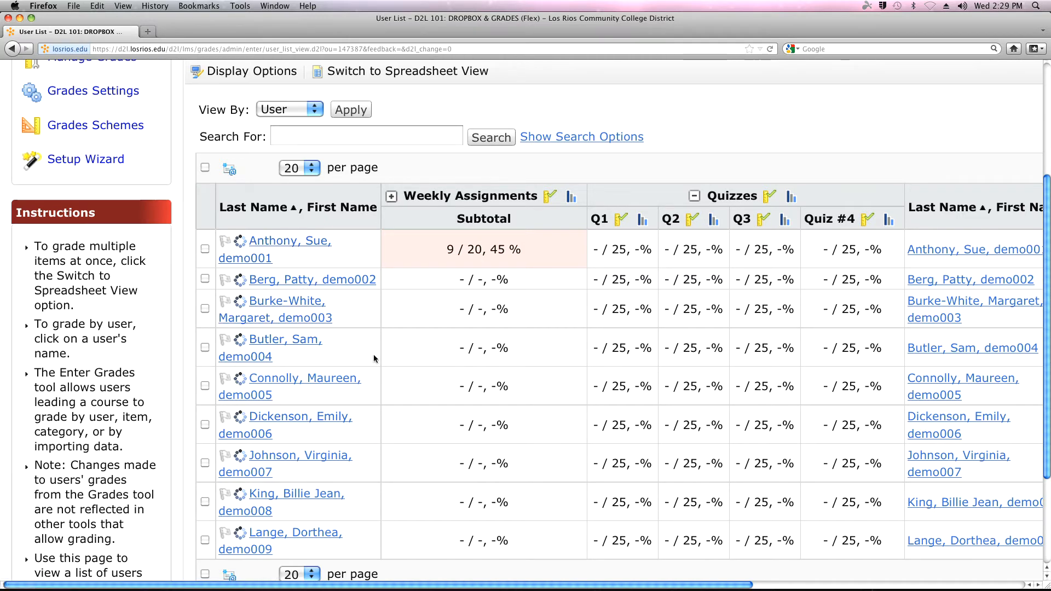
# Return to managing grades and start a new numeric grade item named Midterm Exam - Take Home.
pyautogui.scroll(5, 374, 358)
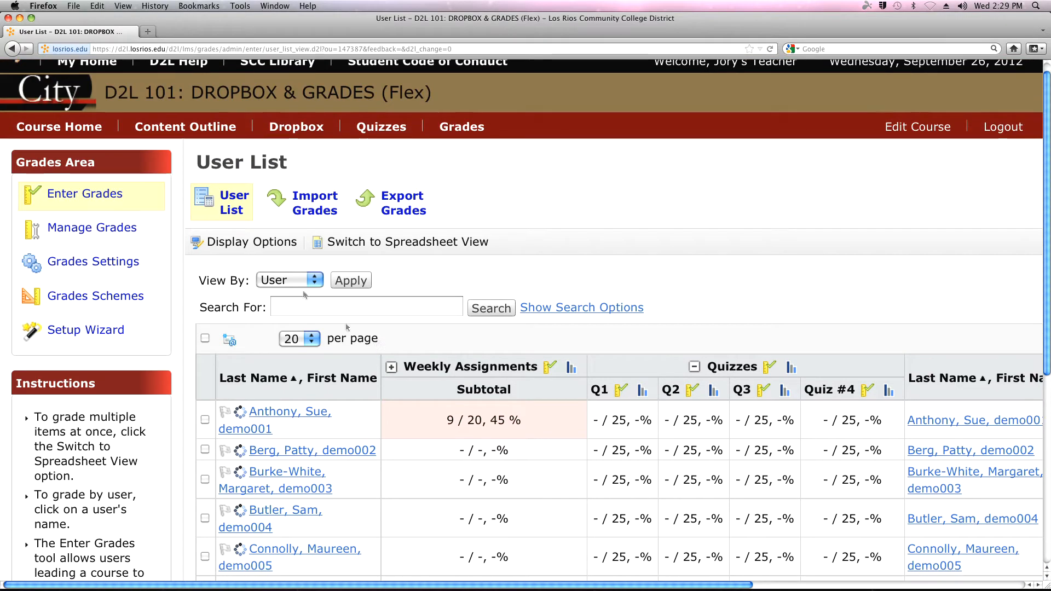
pyautogui.click(66, 229)
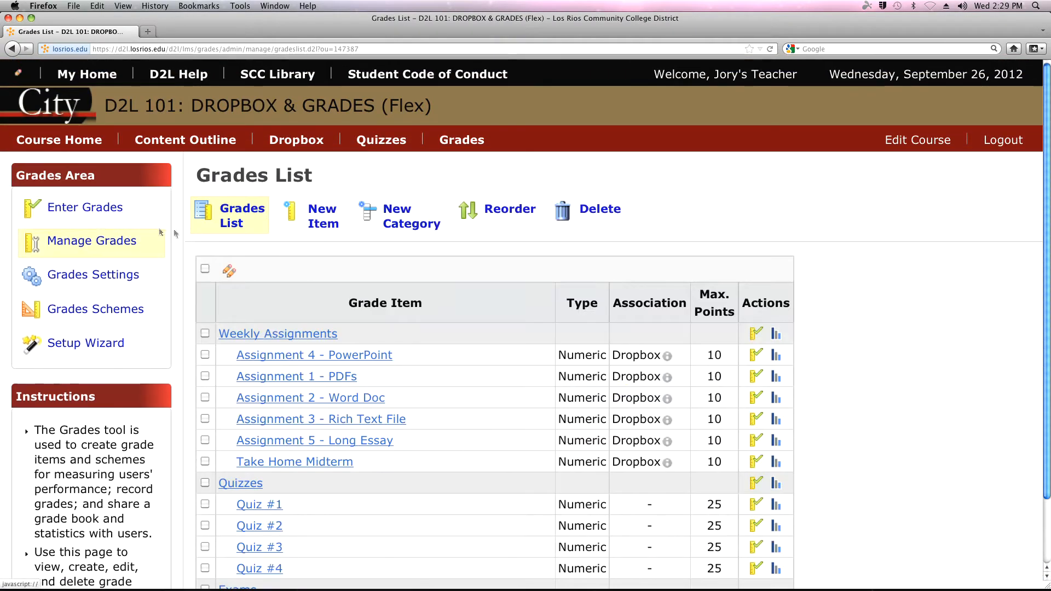
pyautogui.scroll(-2, 310, 230)
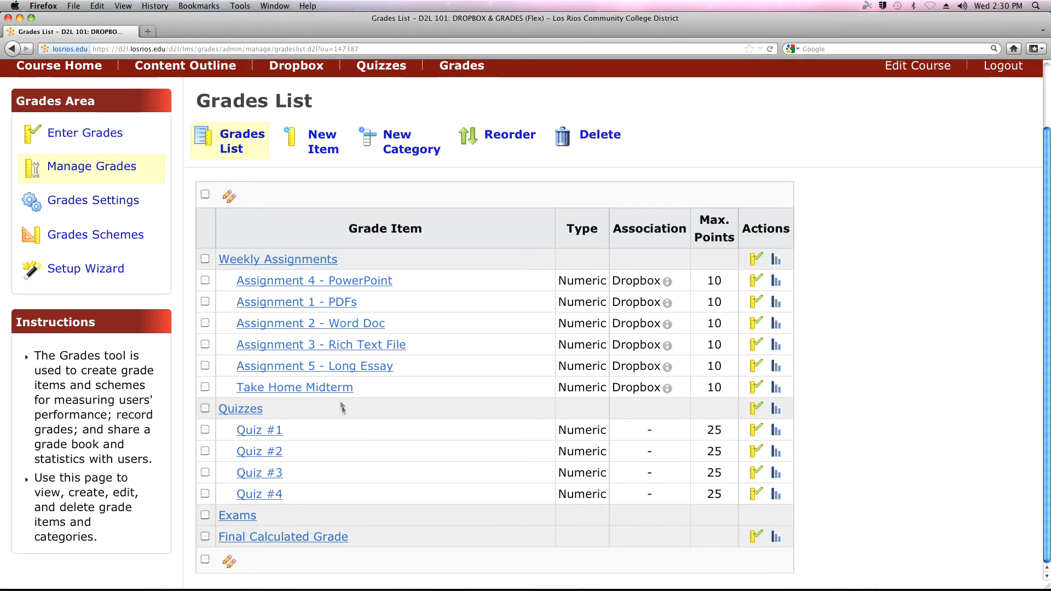
pyautogui.click(316, 148)
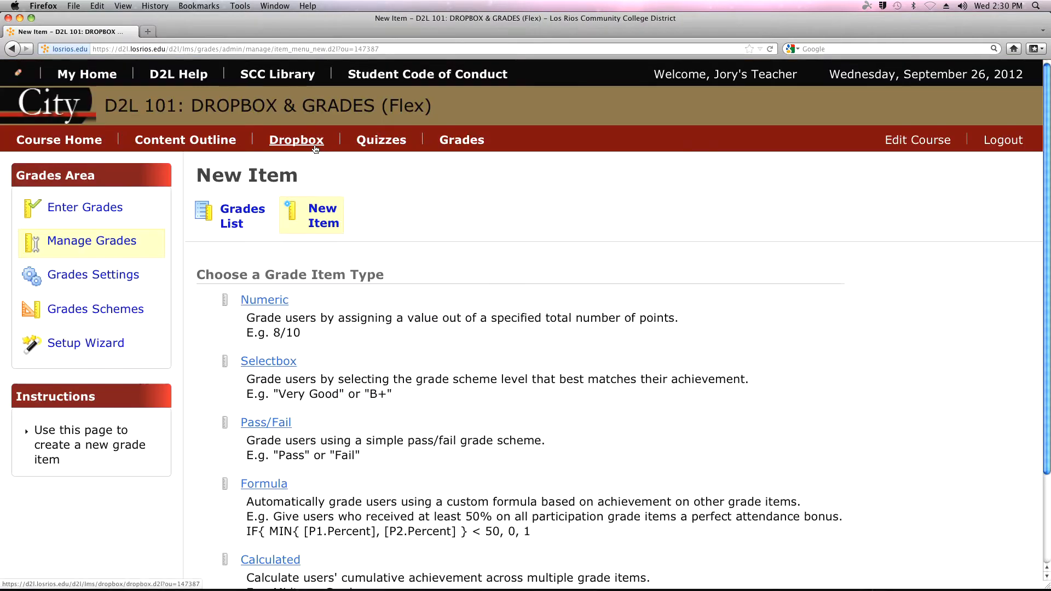
pyautogui.click(272, 249)
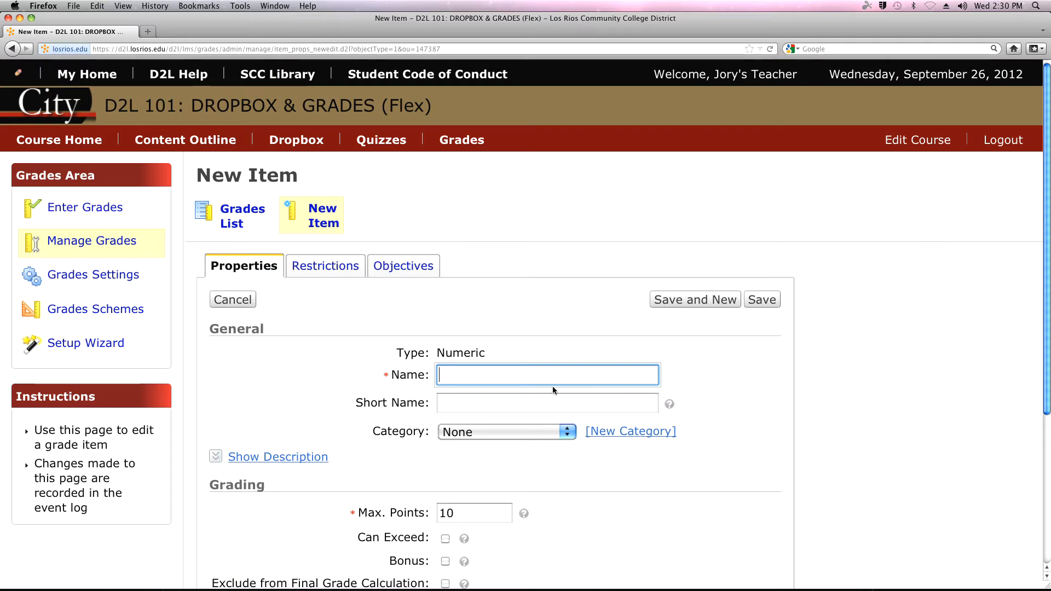
pyautogui.write('Midter')
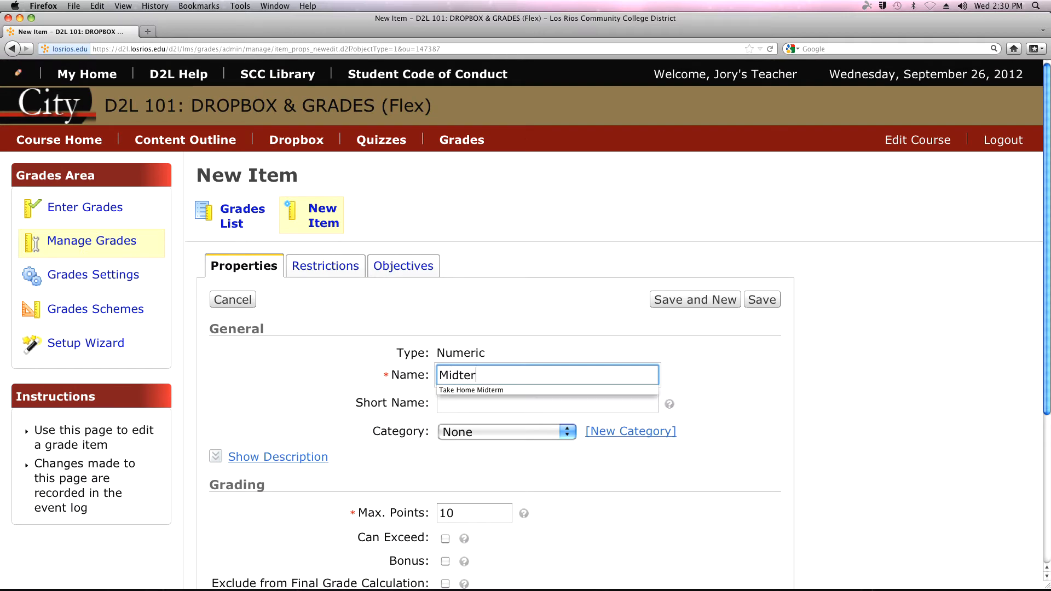
pyautogui.write('m Exam - ')
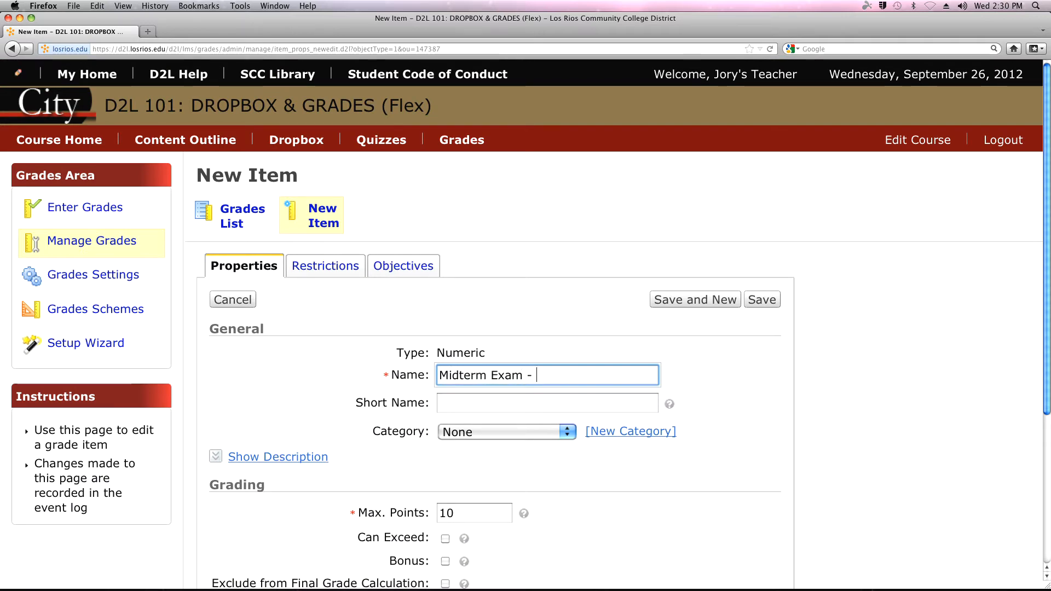
pyautogui.write('Take Home')
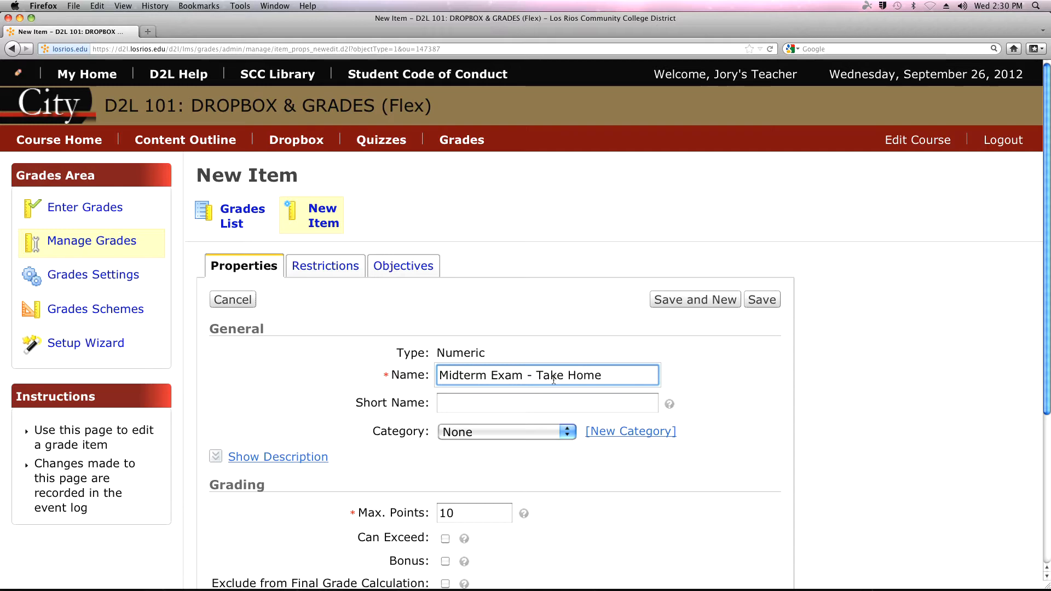
# Give the midterm exam item the short name Midterm and assign it to the Exams category.
pyautogui.scroll(-3, 258, 326)
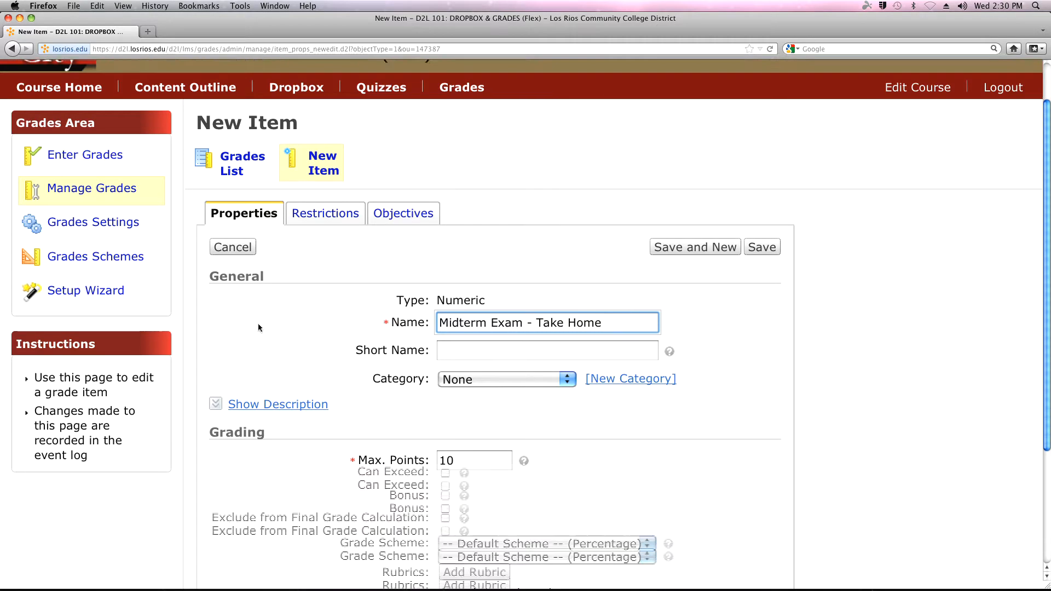
pyautogui.scroll(-1, 253, 348)
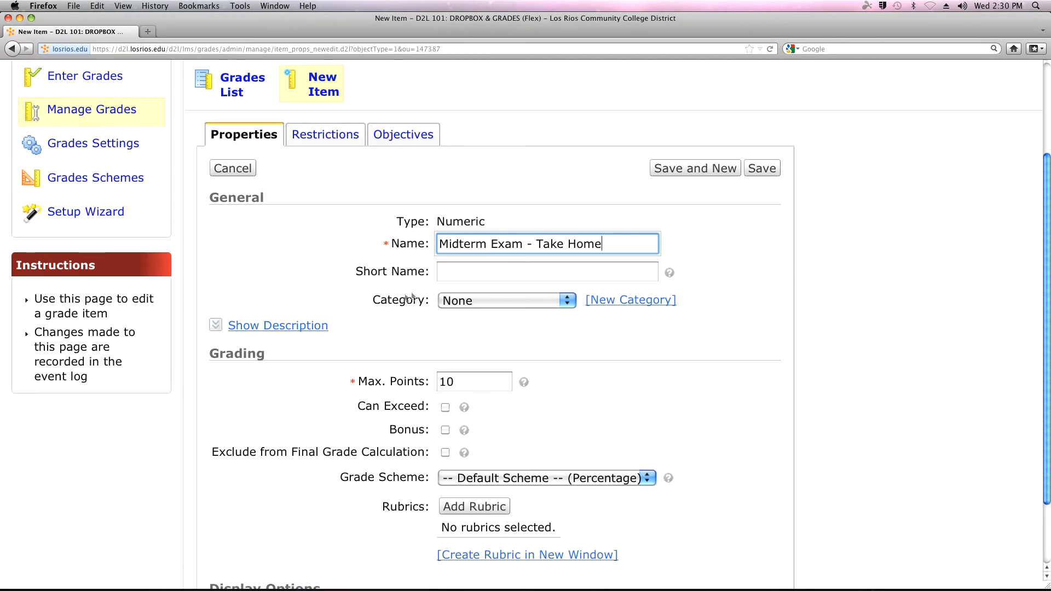
pyautogui.click(453, 273)
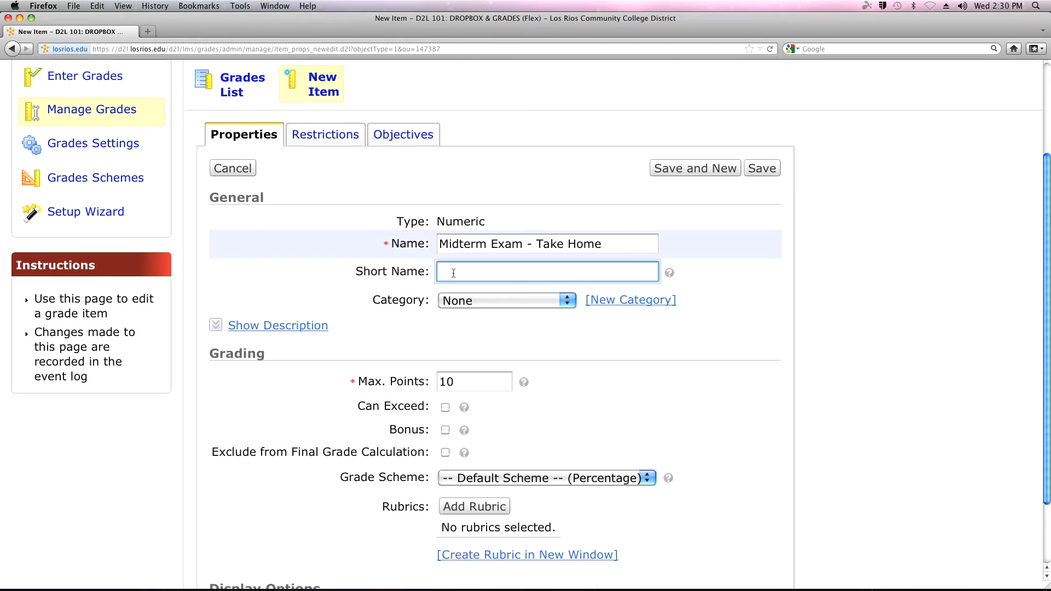
pyautogui.write('Midterm')
pyautogui.click(496, 300)
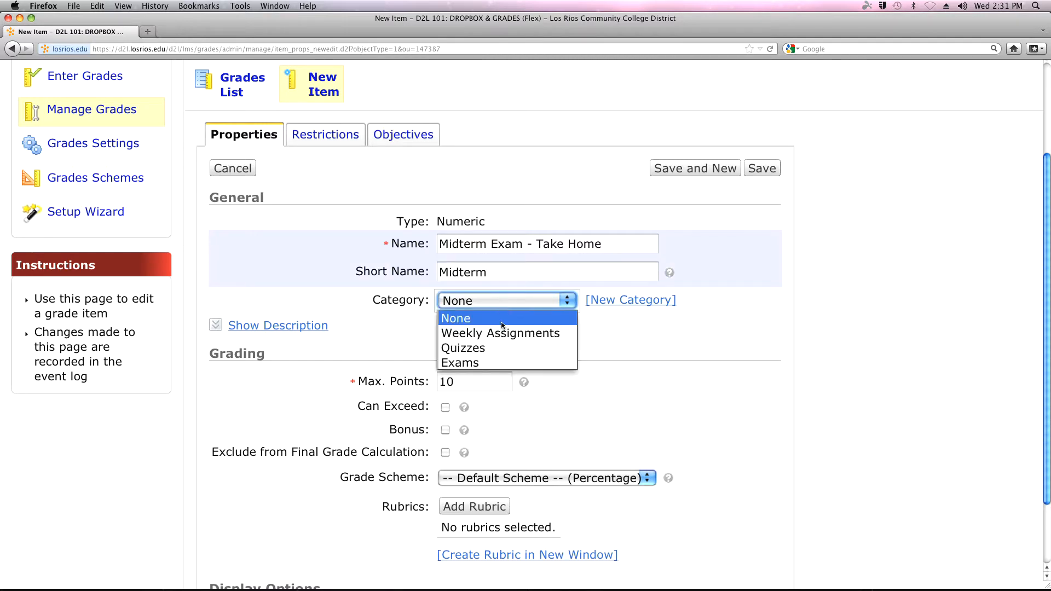
pyautogui.click(499, 362)
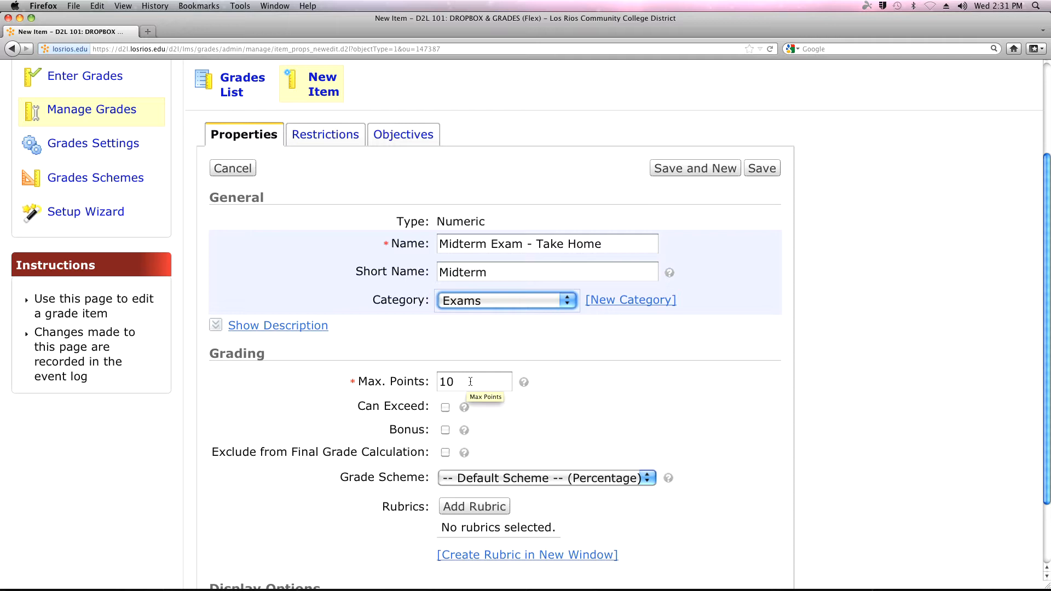
# Set the midterm exam item's maximum points to 100 and save it.
pyautogui.moveTo(471, 382); pyautogui.dragTo(431, 387)
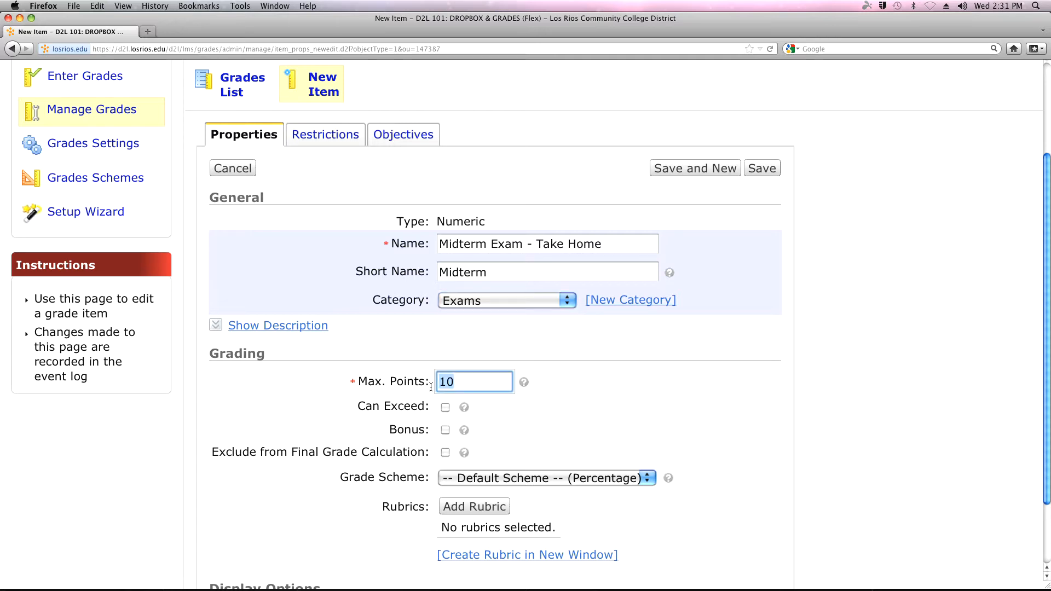
pyautogui.write('100')
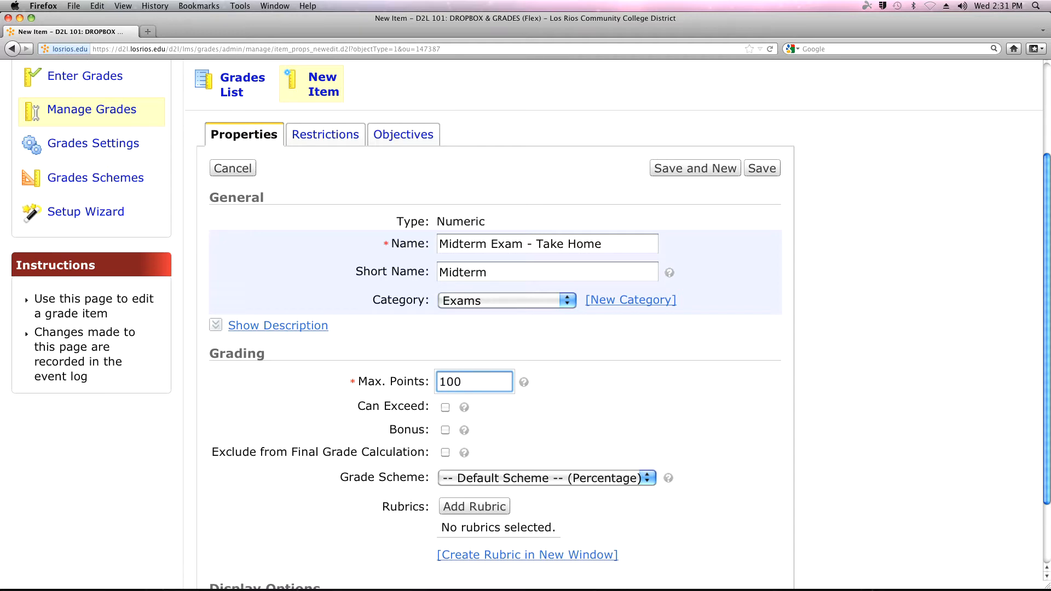
pyautogui.scroll(-3, 741, 392)
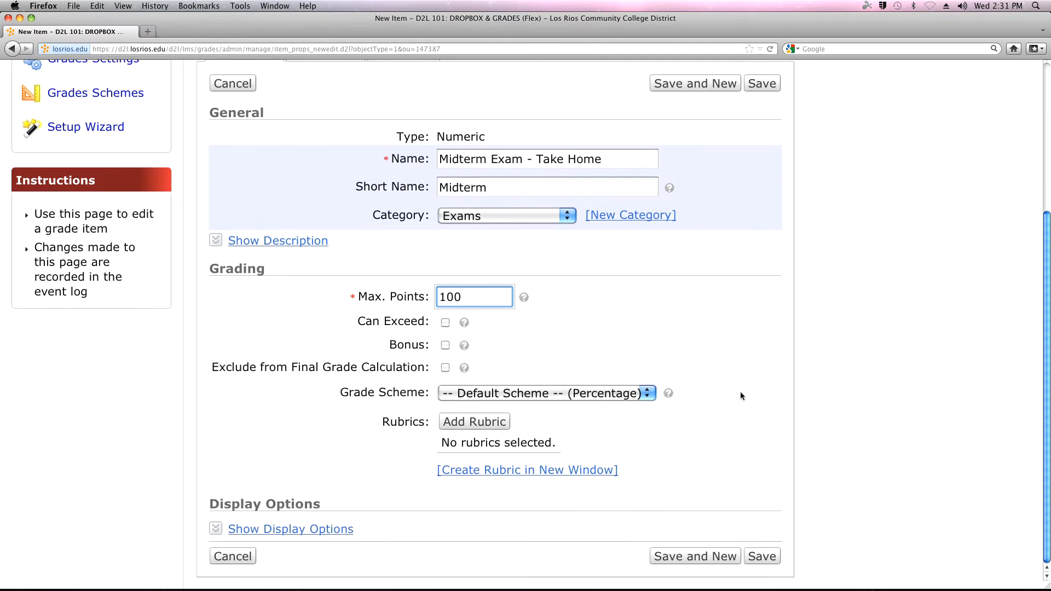
pyautogui.click(760, 557)
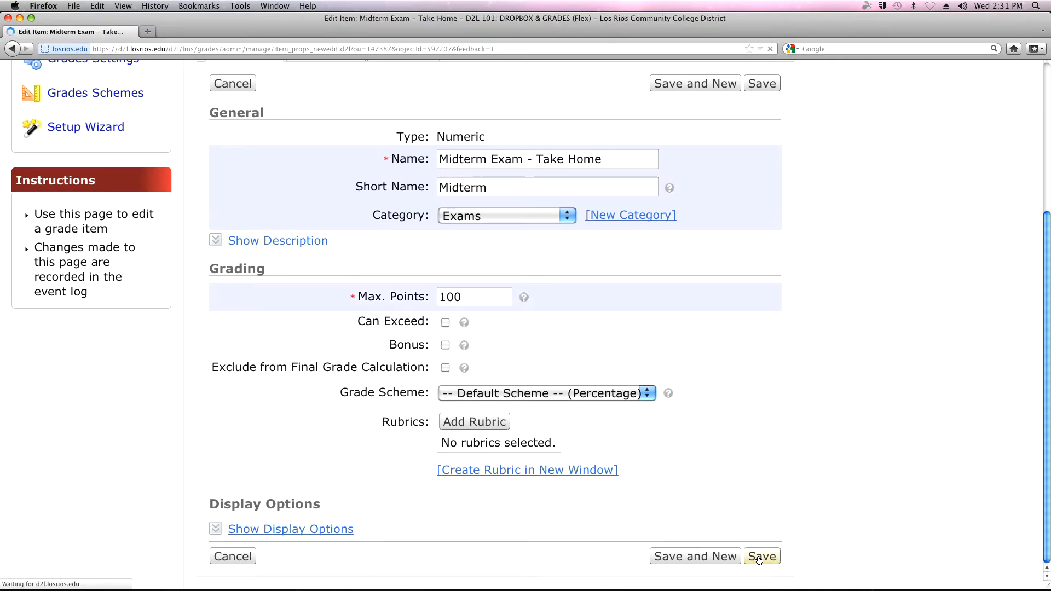
# Return to the grades list and review its categories and items through to the final calculated grade.
pyautogui.scroll(-3, 309, 383)
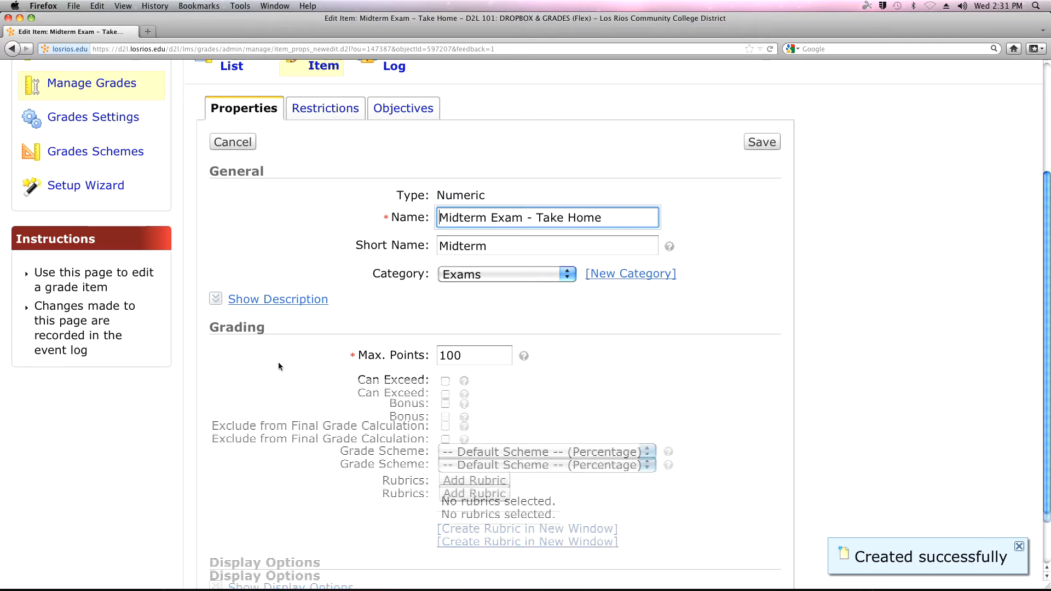
pyautogui.scroll(3, 277, 362)
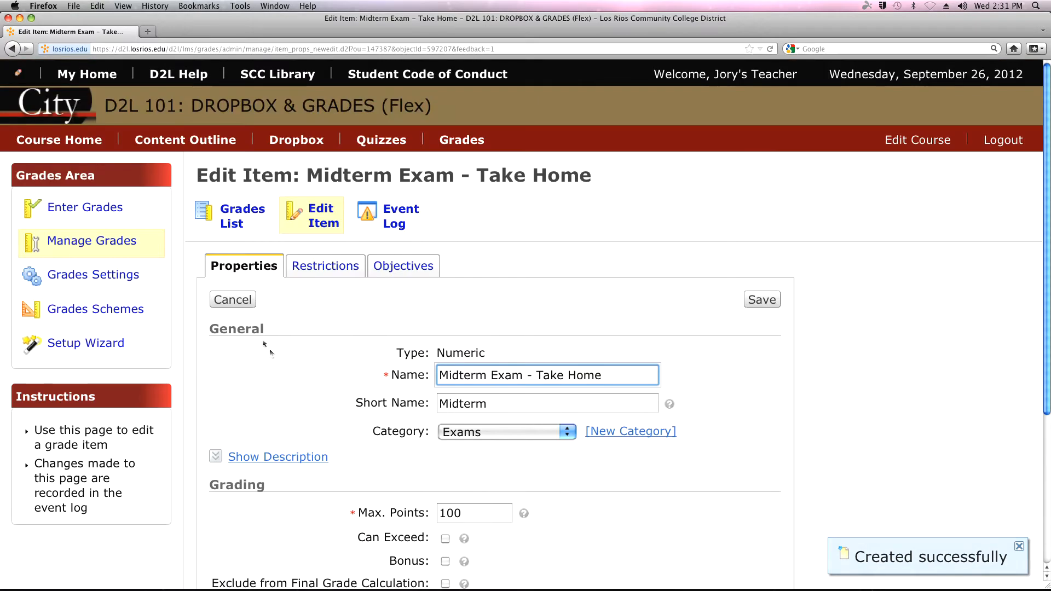
pyautogui.click(102, 240)
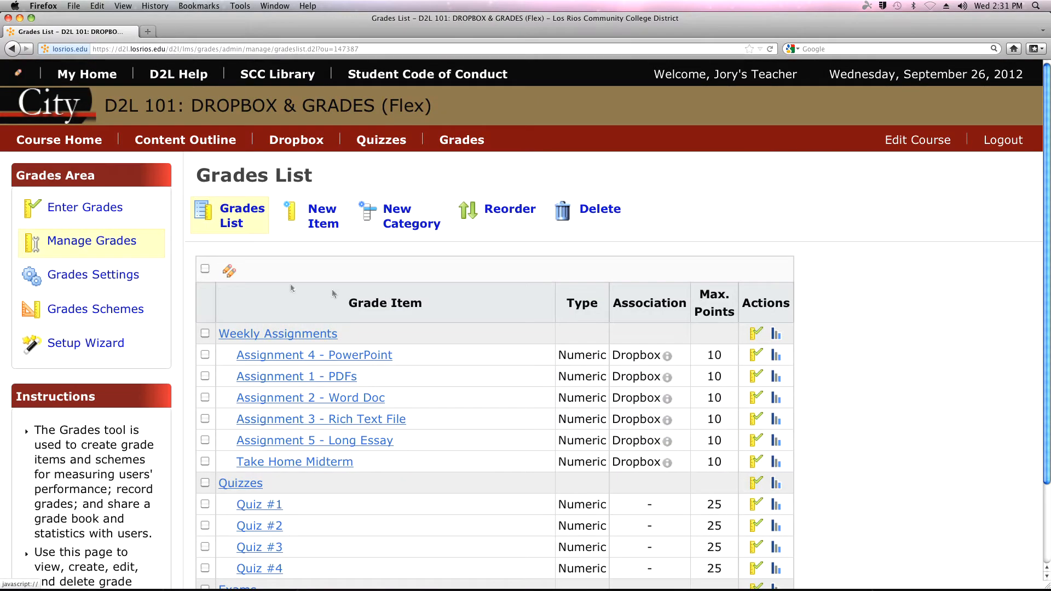
pyautogui.scroll(-3, 419, 319)
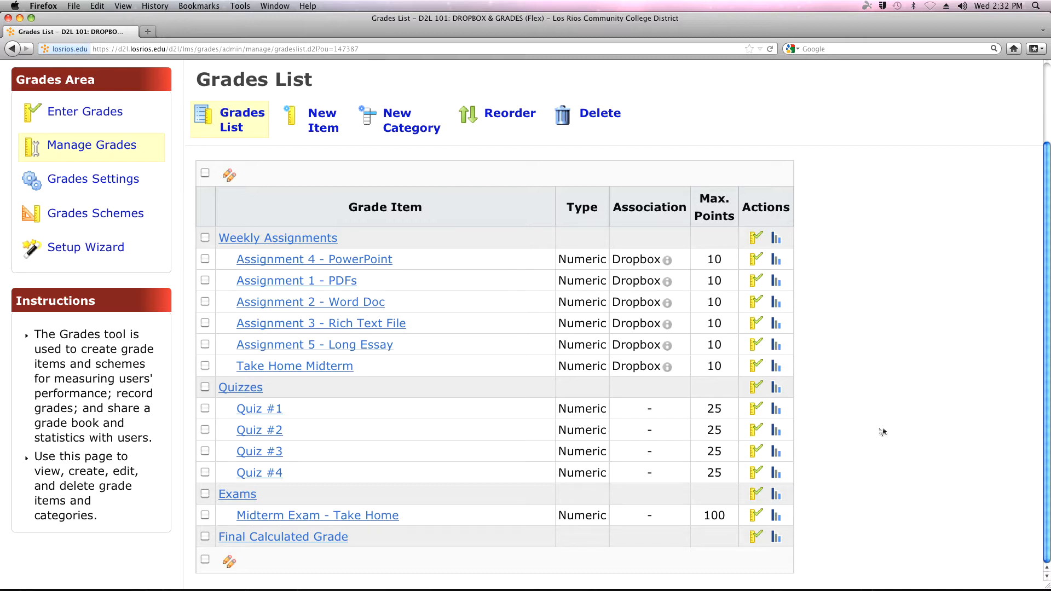
# Open the grades setup wizard and examine the current grade book settings, including calculations and display options.
pyautogui.click(65, 255)
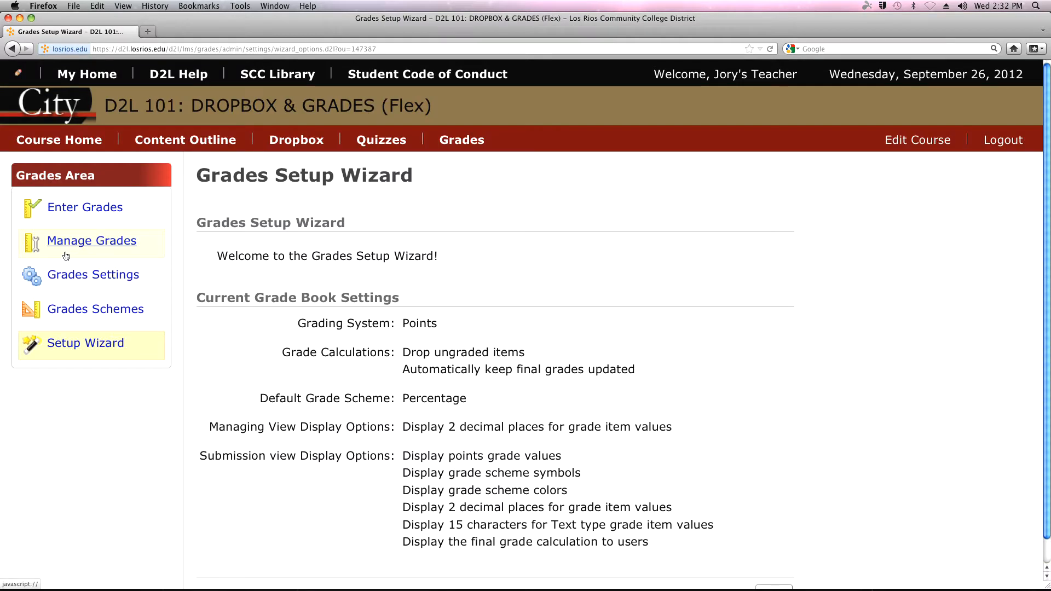
pyautogui.scroll(-1, 242, 231)
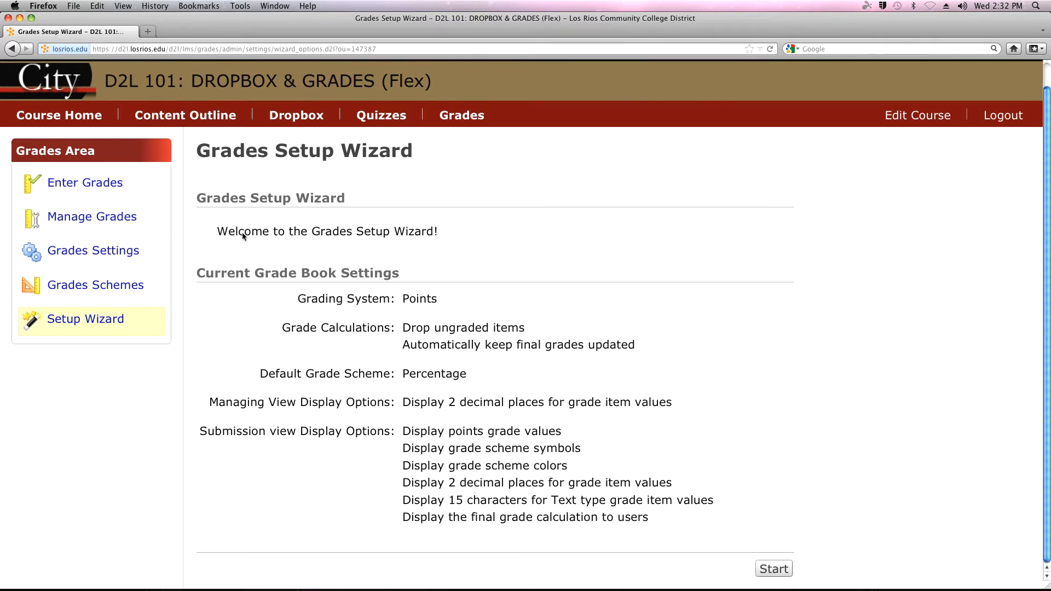
pyautogui.scroll(1, 242, 232)
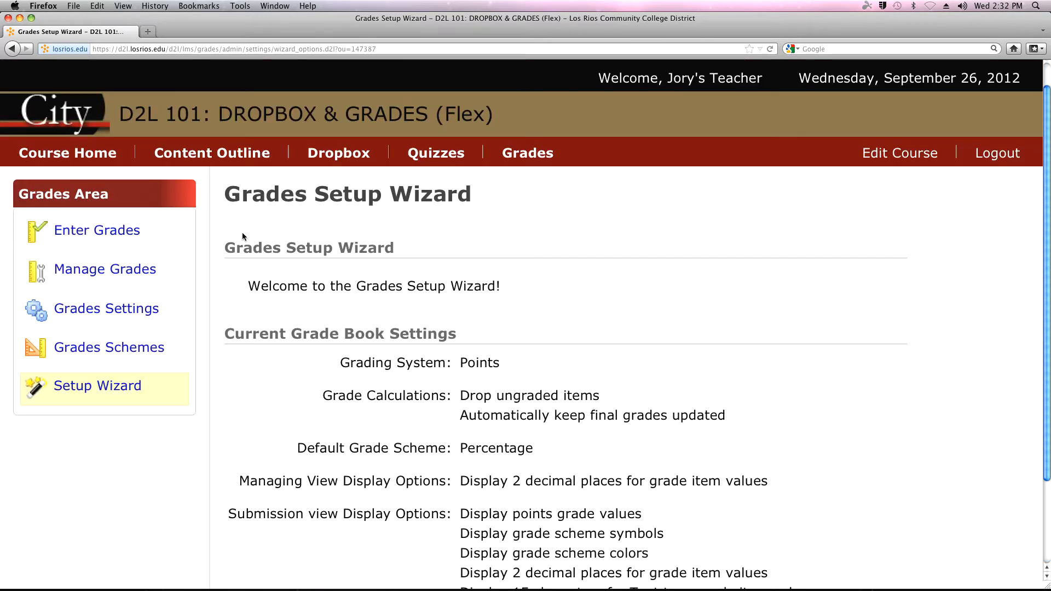
pyautogui.press('super+equal')
pyautogui.press('super+equal')
pyautogui.press('super+equal')
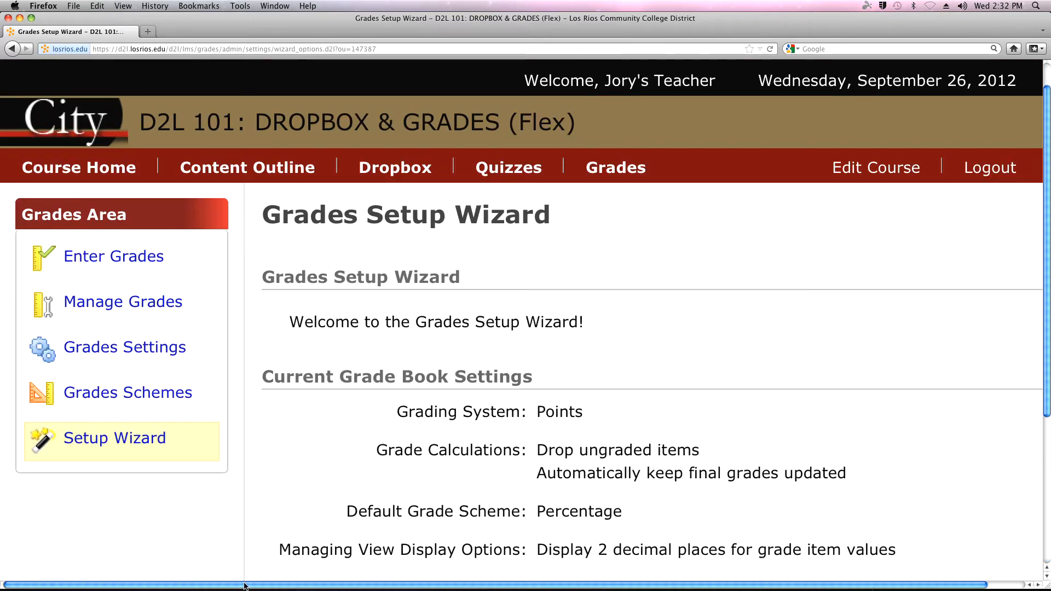
pyautogui.hscroll(2, 242, 232)
pyautogui.scroll(-5, 434, 466)
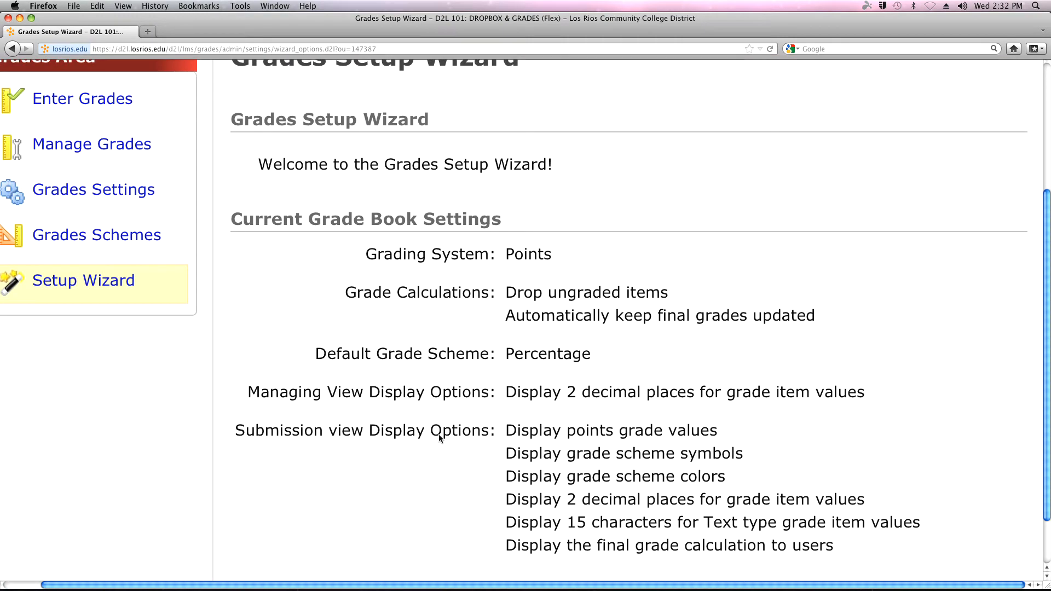
pyautogui.press('super+minus')
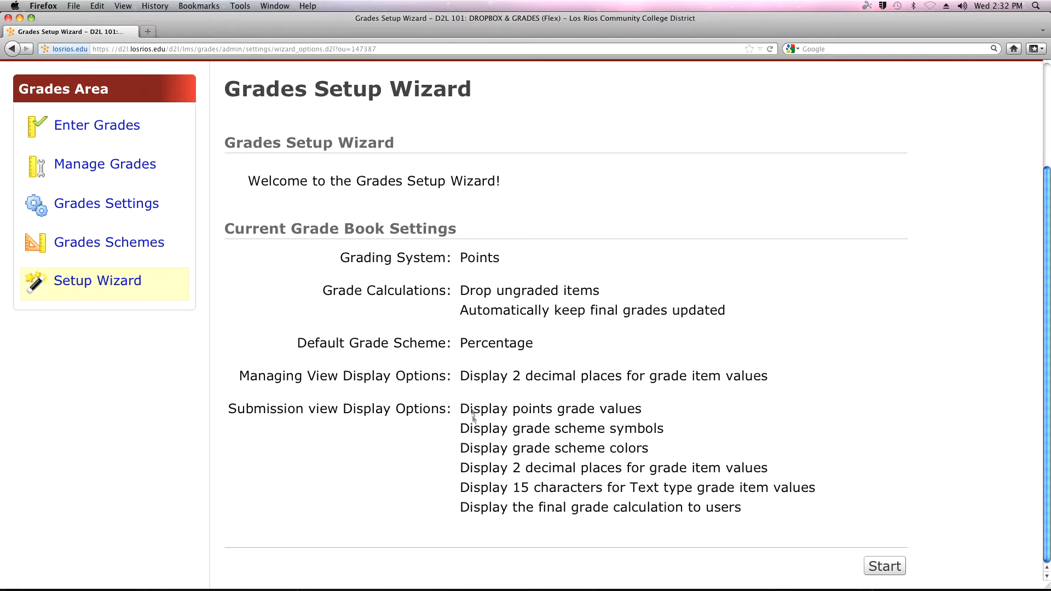
# Start the setup wizard and proceed with the Points grading system, dropped ungraded items, automatic final grade updates and the Percentage default scheme.
pyautogui.click(887, 566)
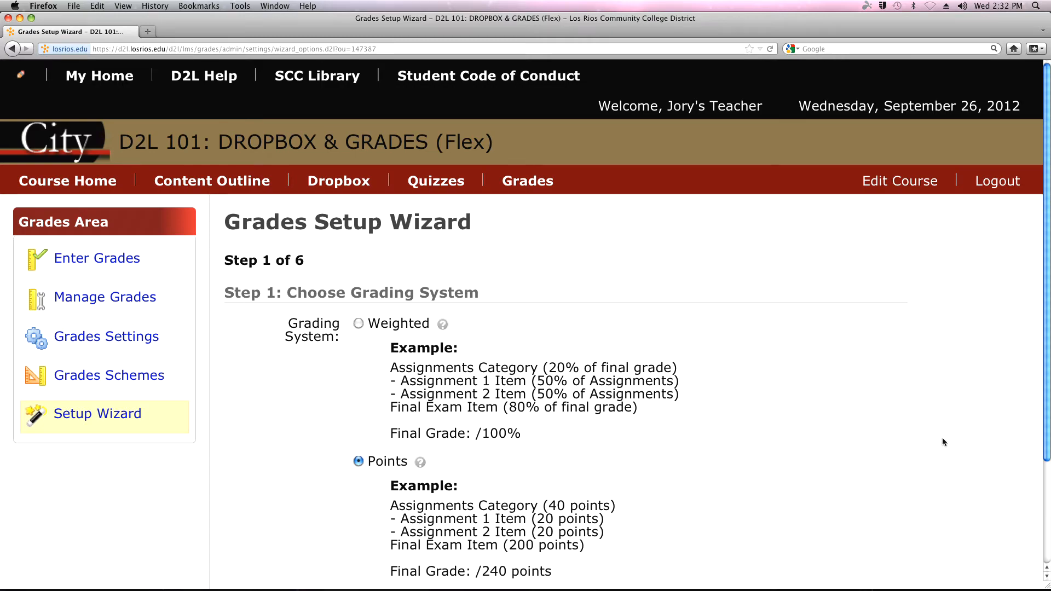
pyautogui.scroll(-4, 942, 441)
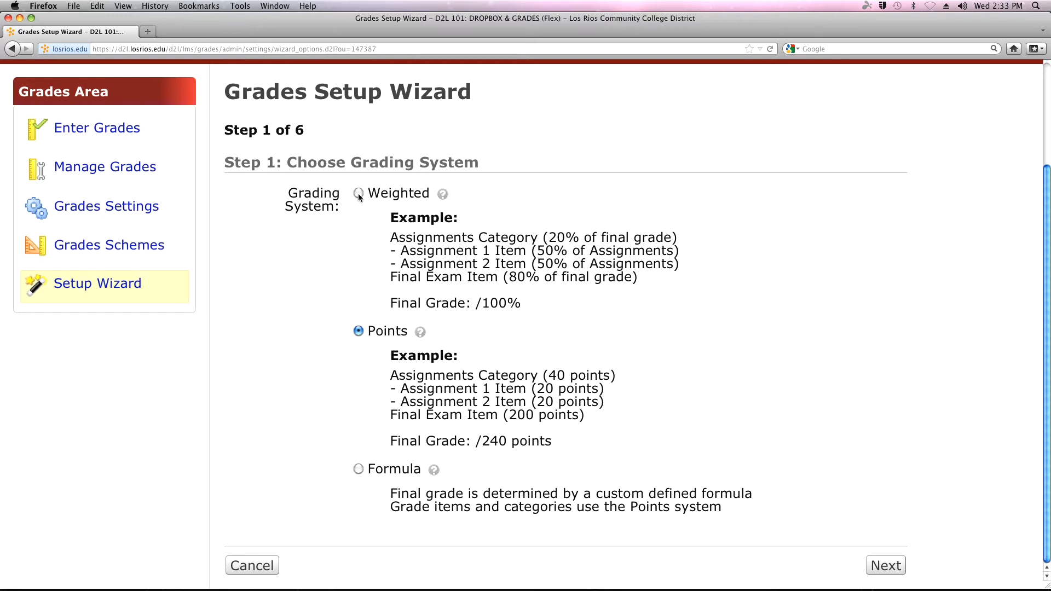
pyautogui.click(359, 332)
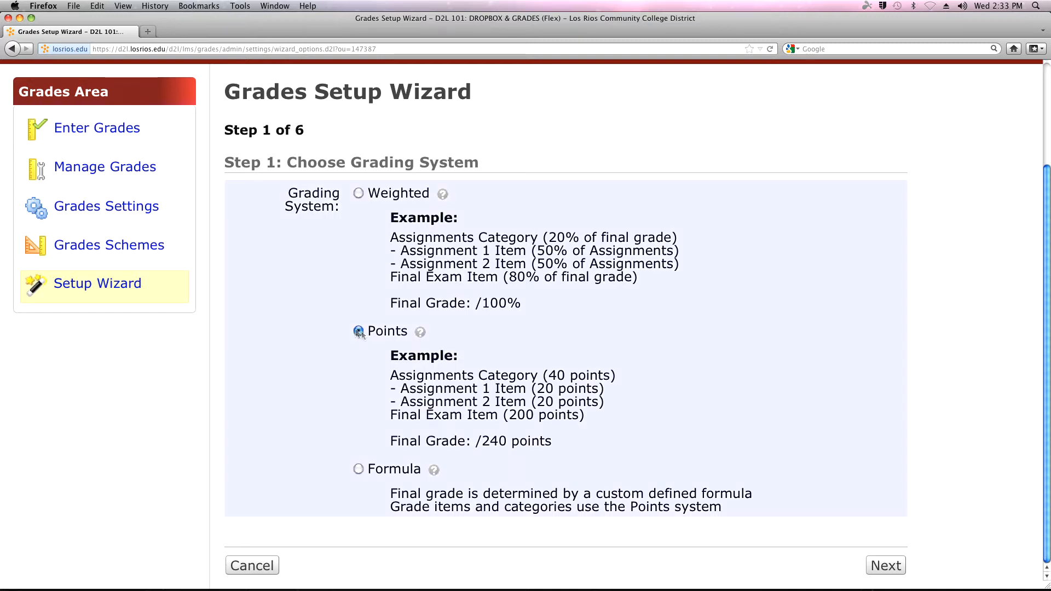
pyautogui.click(890, 570)
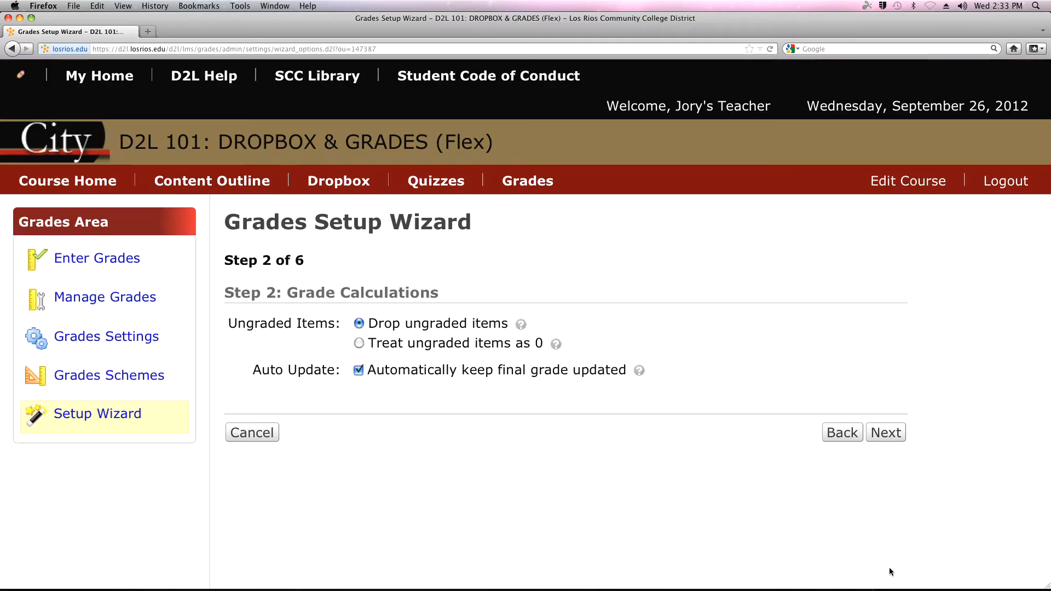
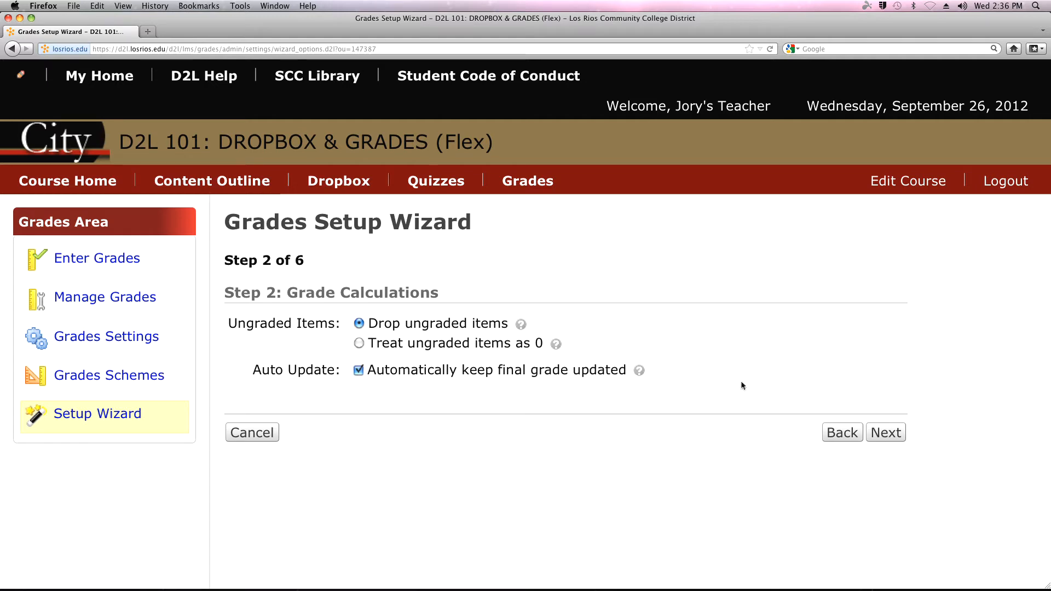
pyautogui.click(885, 433)
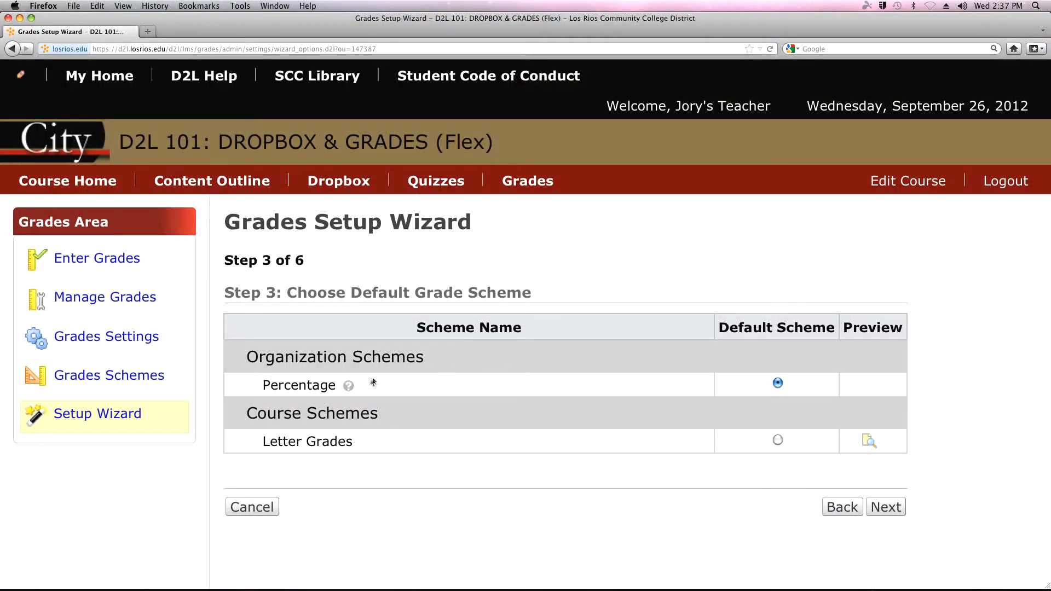
pyautogui.click(886, 508)
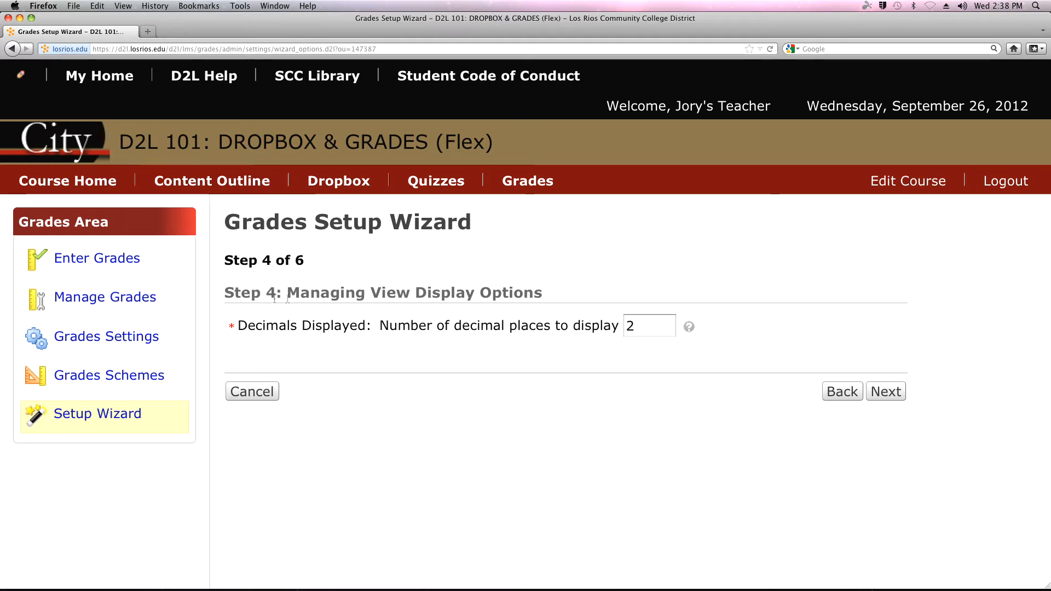
# Set the managing view to display 3 decimal places and continue to the submission view options.
pyautogui.click(635, 323)
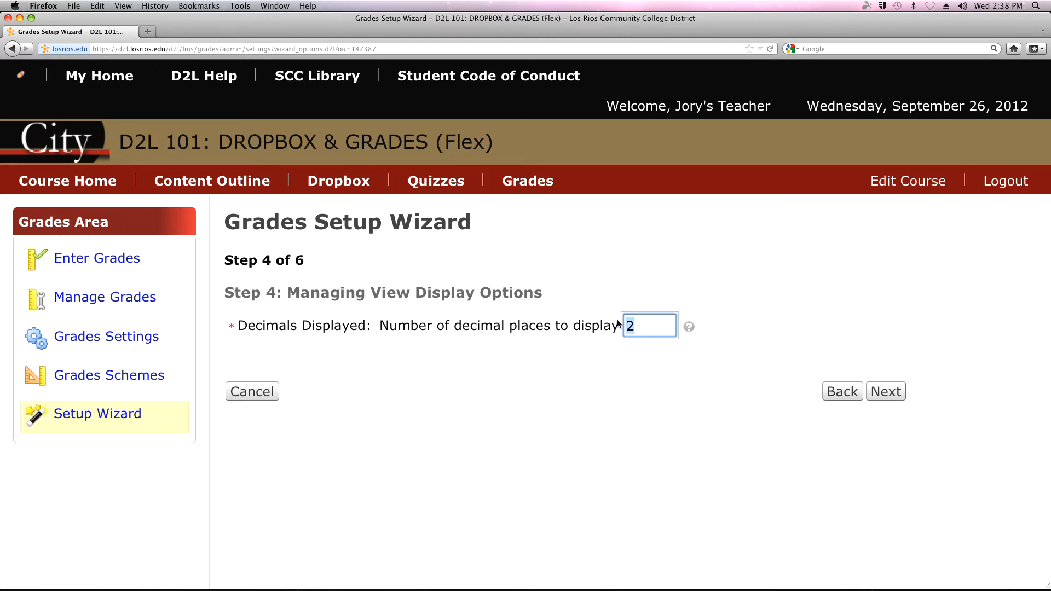
pyautogui.press('BackSpace')
pyautogui.write('3')
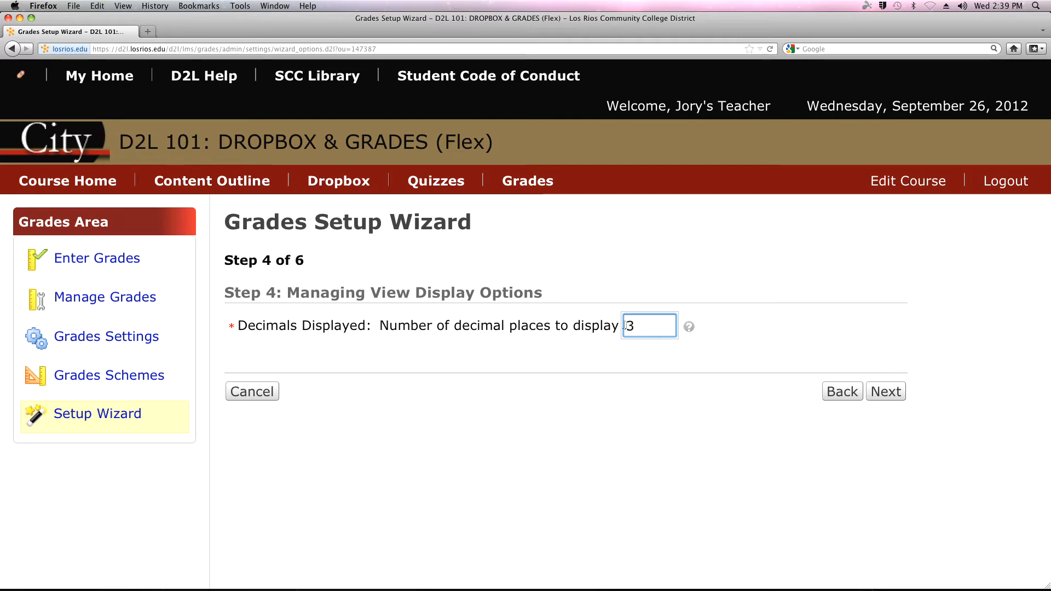
pyautogui.click(882, 393)
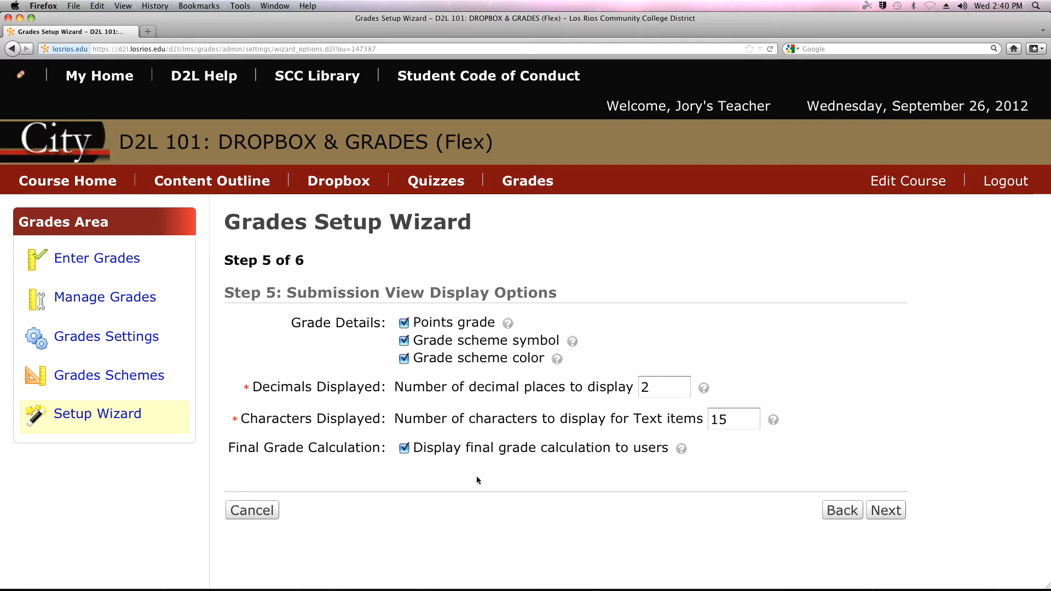
# Accept the default submission view display options and finish the grades setup wizard.
pyautogui.click(883, 511)
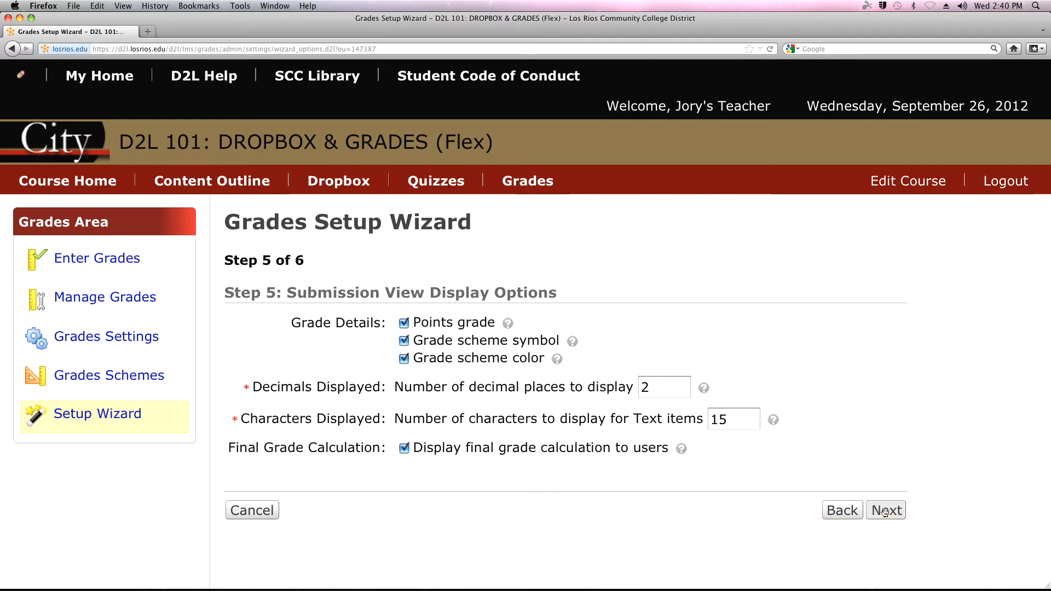
pyautogui.scroll(-2, 883, 511)
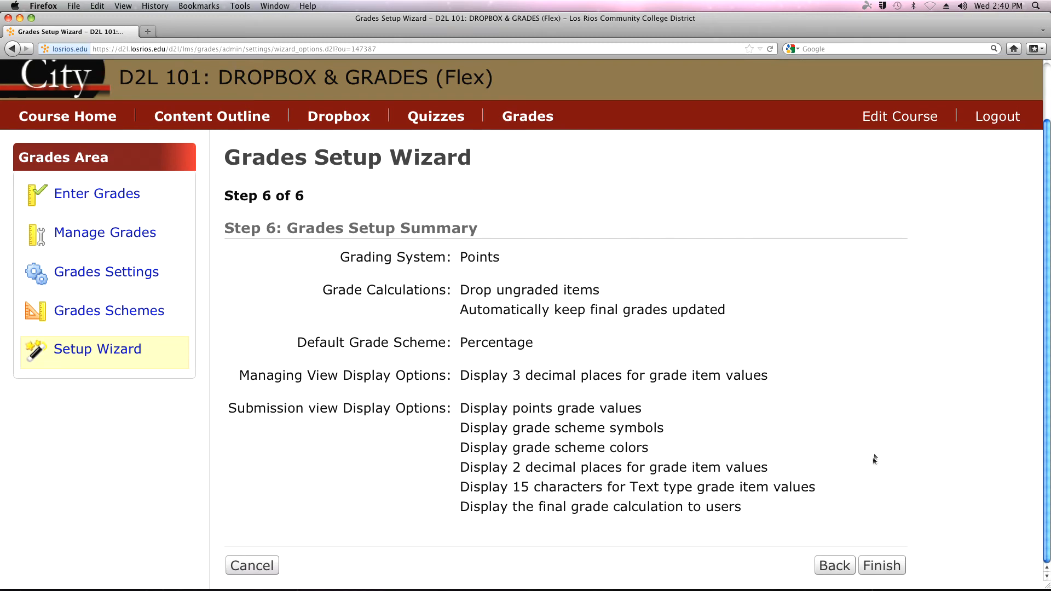
pyautogui.click(876, 567)
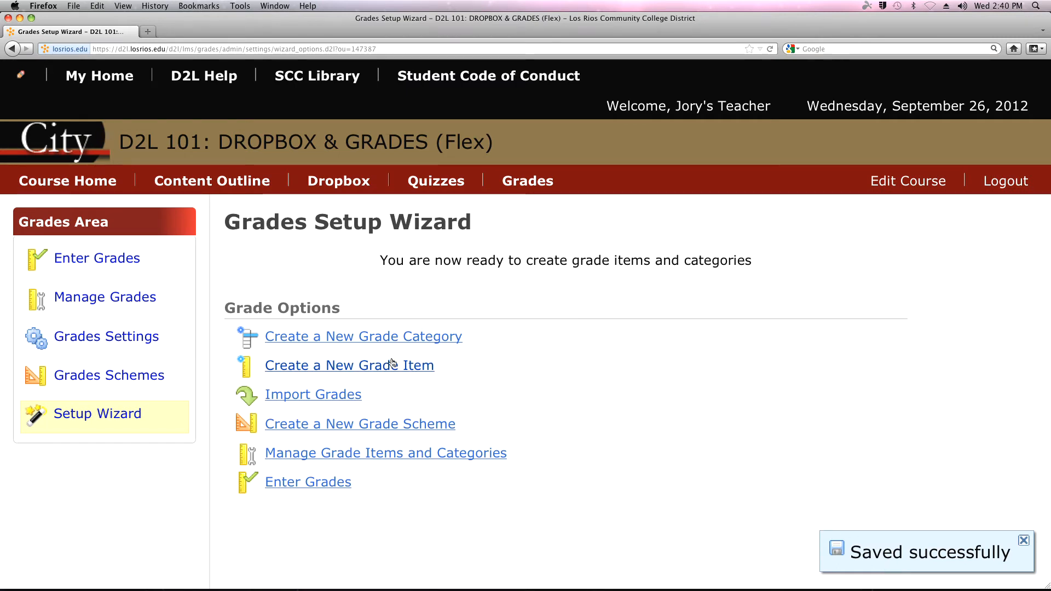
# Return to the grades list and check the Association column for the assignments, quizzes and midterm exam.
pyautogui.click(82, 297)
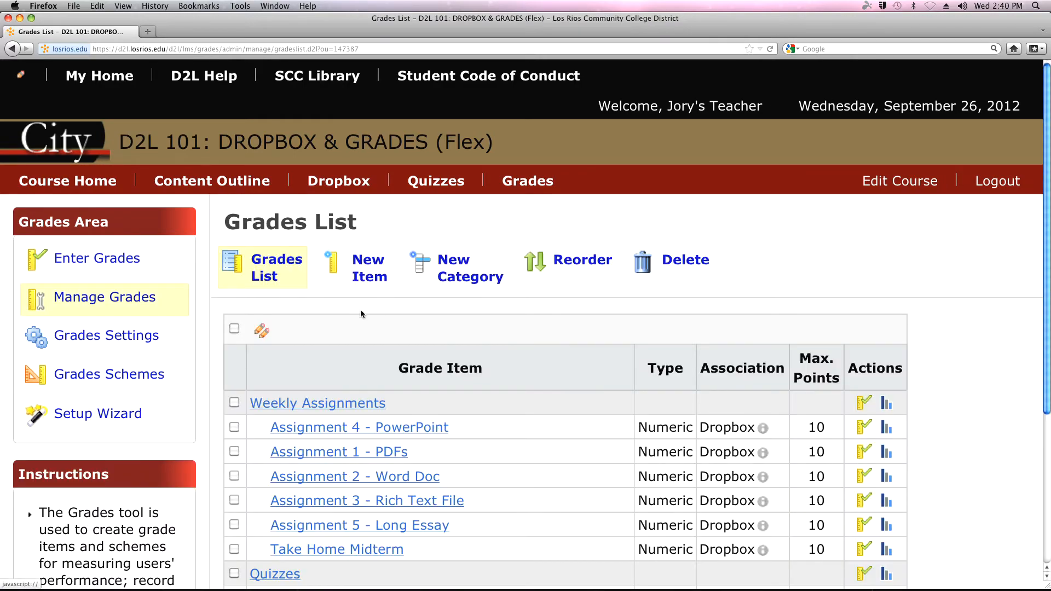
pyautogui.scroll(-3, 387, 322)
pyautogui.scroll(-5, 387, 322)
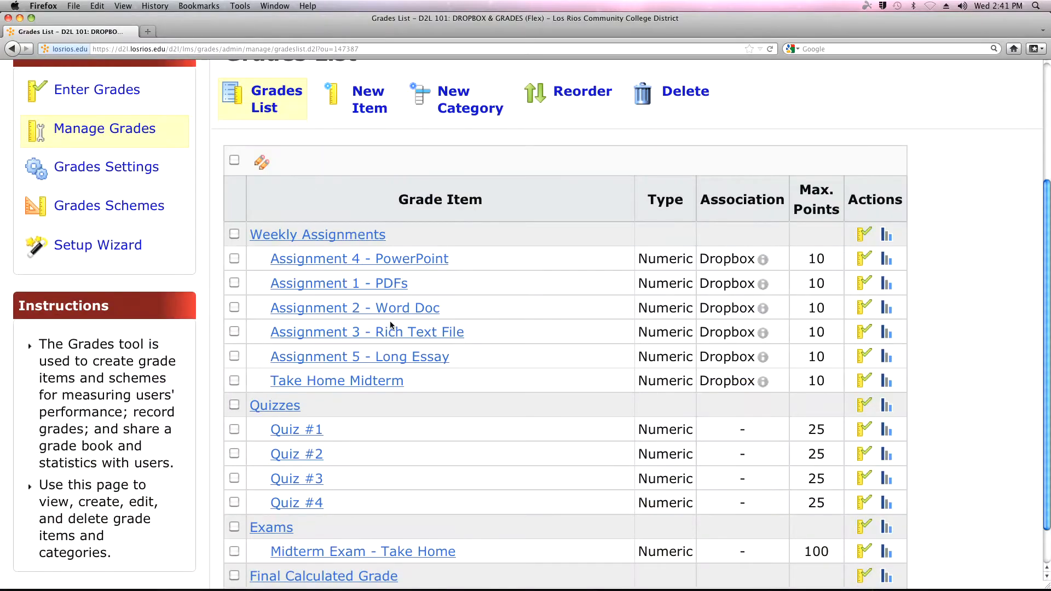
pyautogui.scroll(-1, 416, 247)
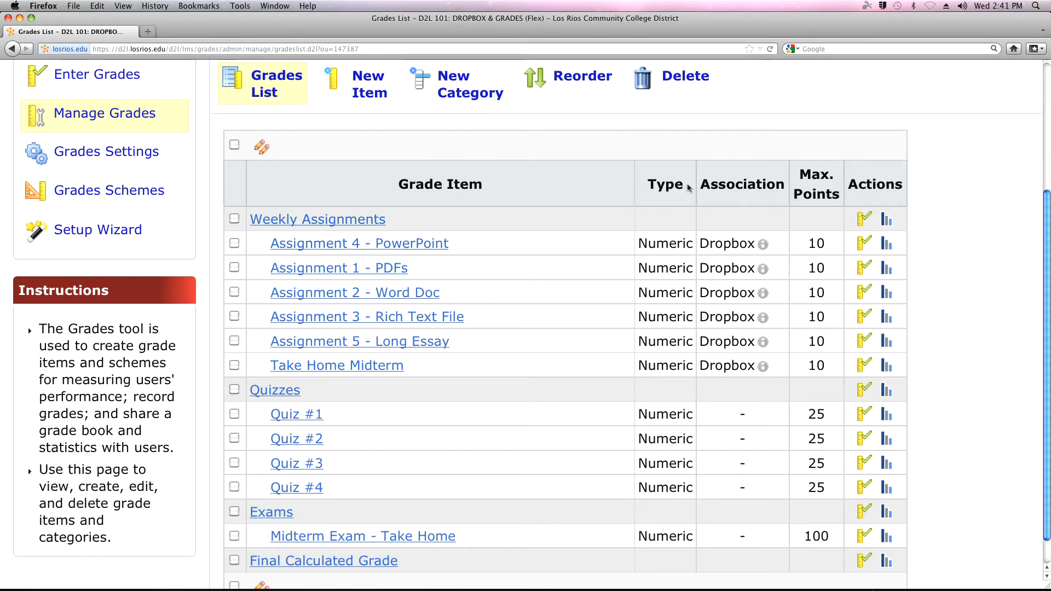
pyautogui.moveTo(703, 184); pyautogui.dragTo(782, 184)
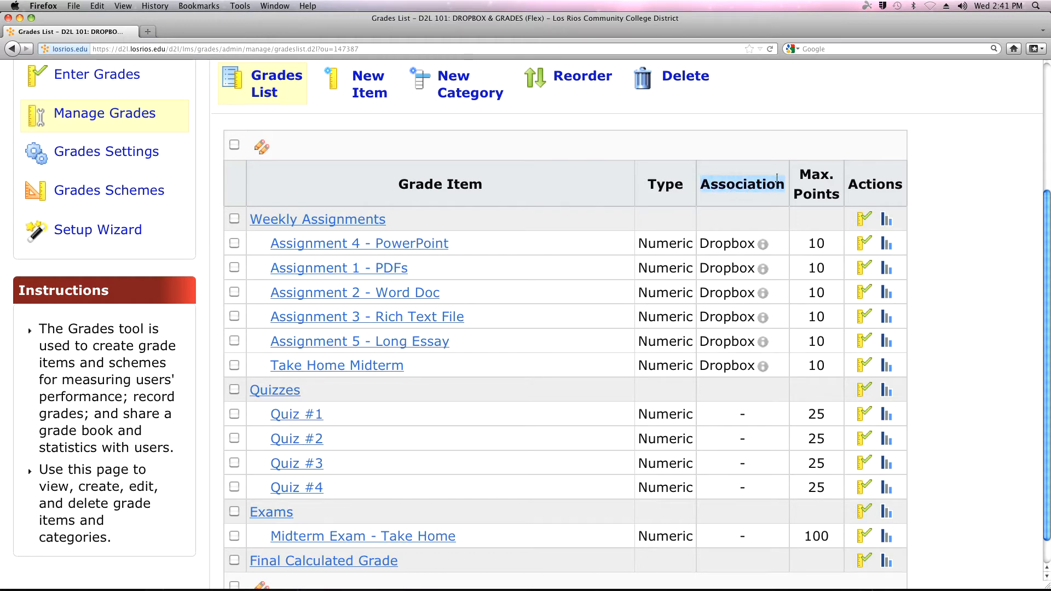
pyautogui.scroll(-2, 776, 175)
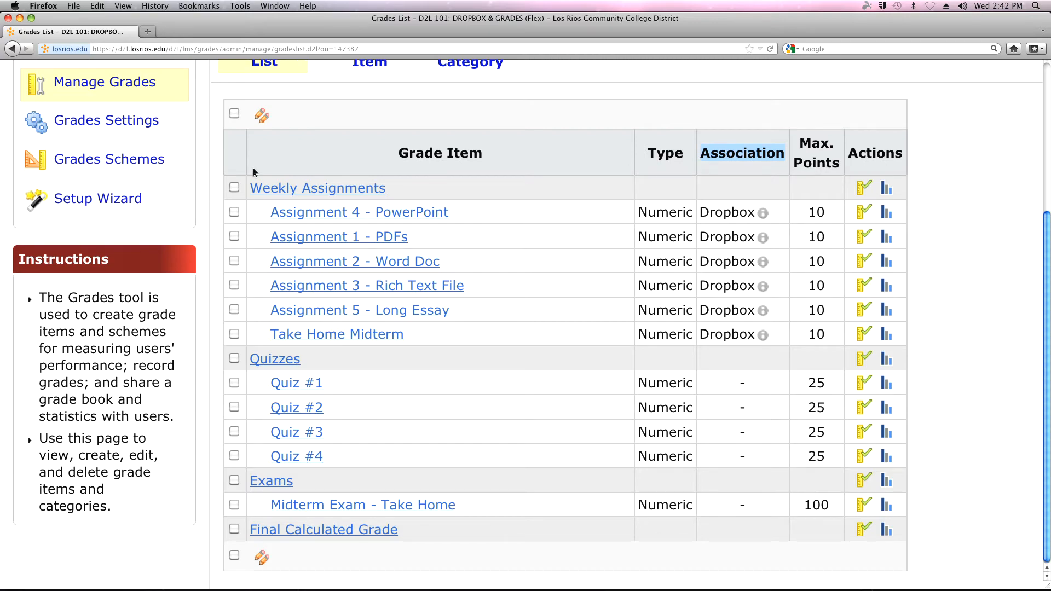
pyautogui.scroll(5, 297, 163)
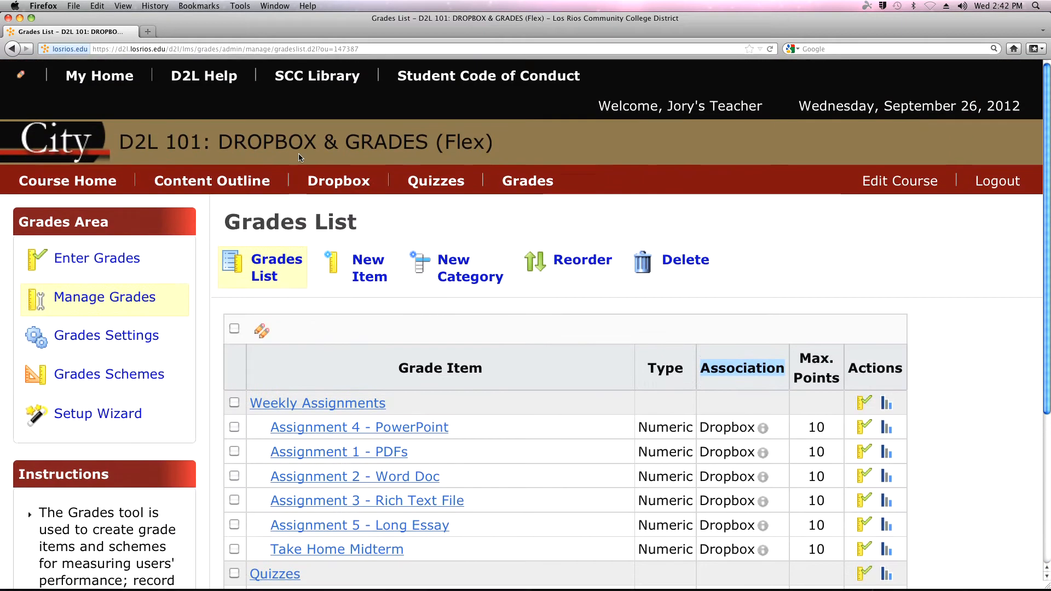
# Go to the course's quizzes and open Quiz 1 for editing.
pyautogui.click(447, 183)
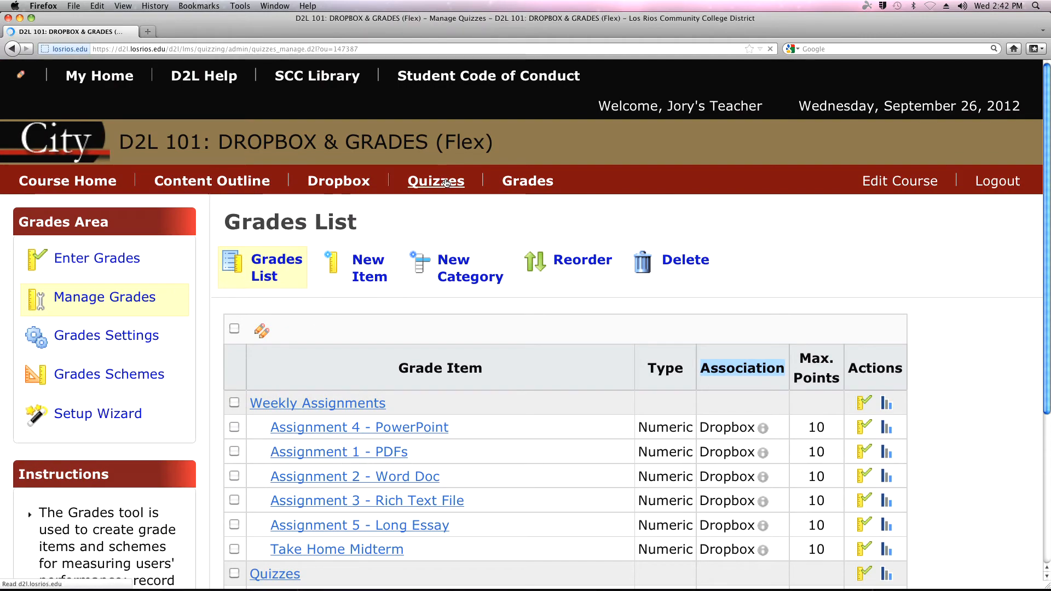
pyautogui.scroll(-3, 427, 202)
pyautogui.scroll(-5, 426, 202)
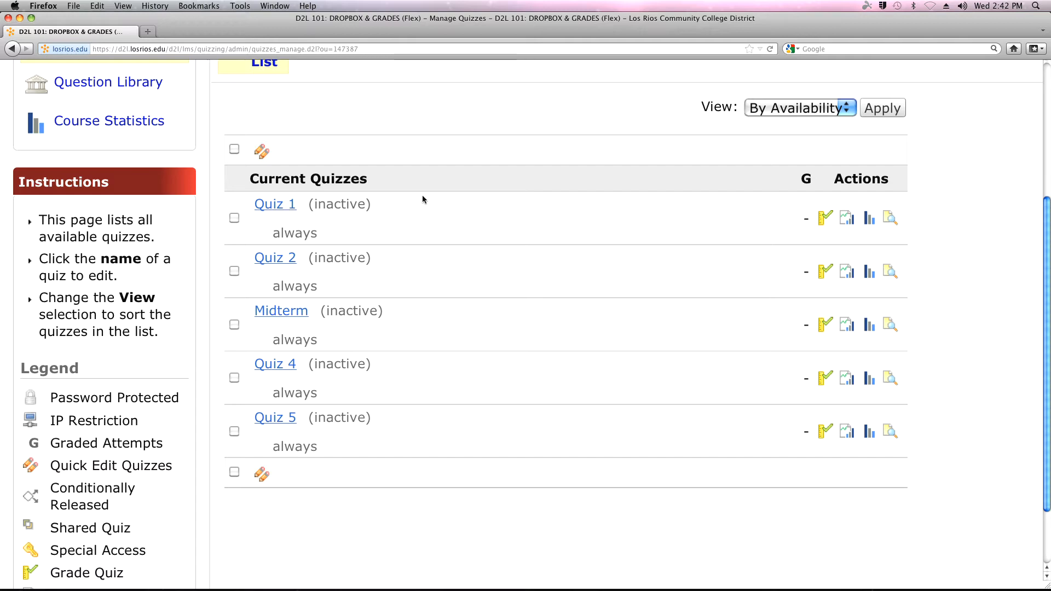
pyautogui.click(283, 210)
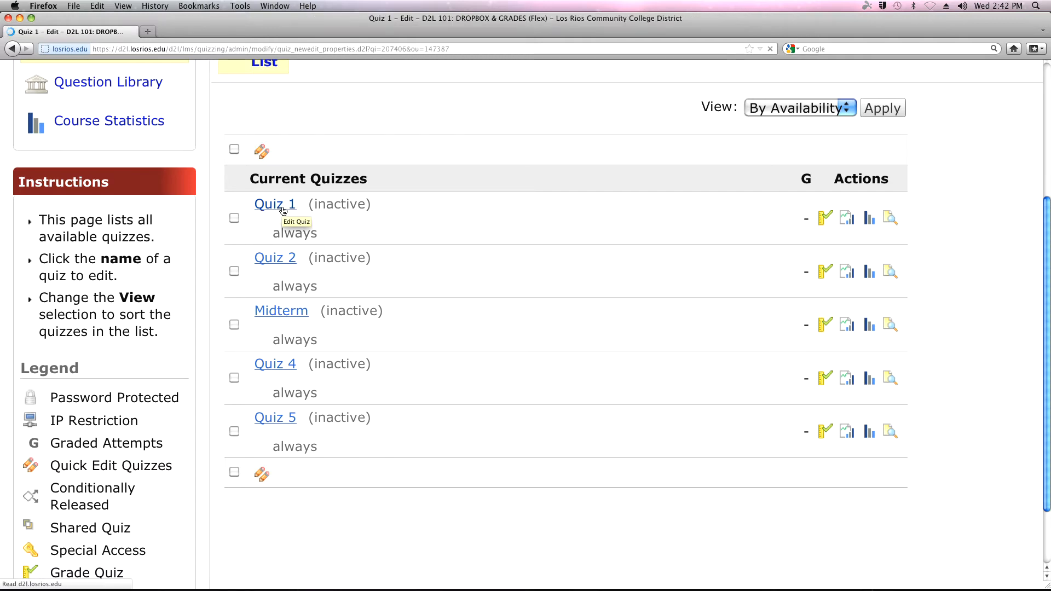
# Set Quiz 1's grade item to Quiz #1 in its general properties.
pyautogui.scroll(-2, 703, 366)
pyautogui.scroll(-5, 703, 366)
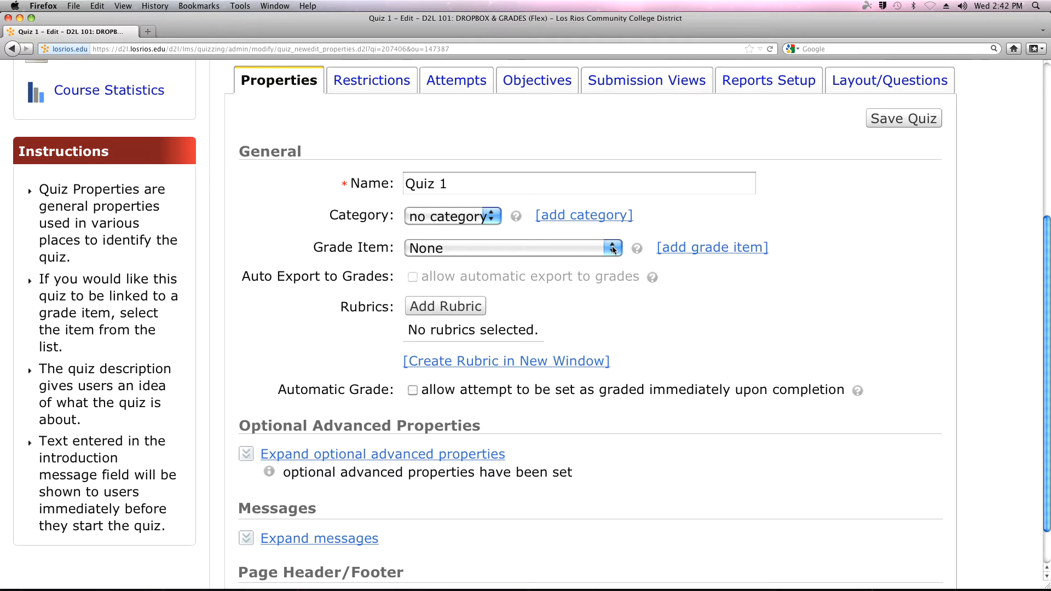
pyautogui.click(613, 249)
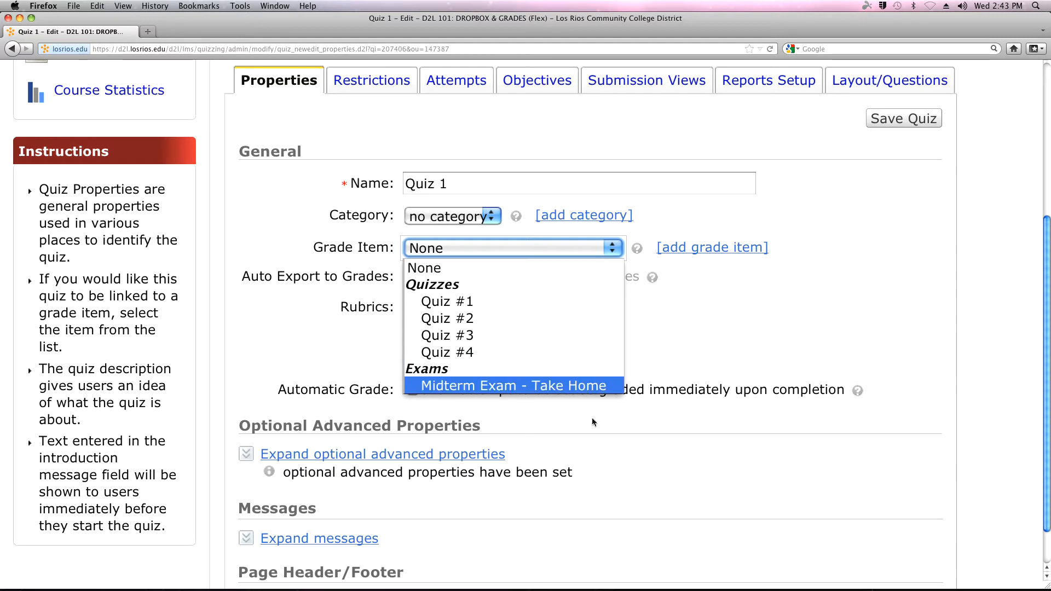
pyautogui.click(590, 249)
pyautogui.click(590, 249)
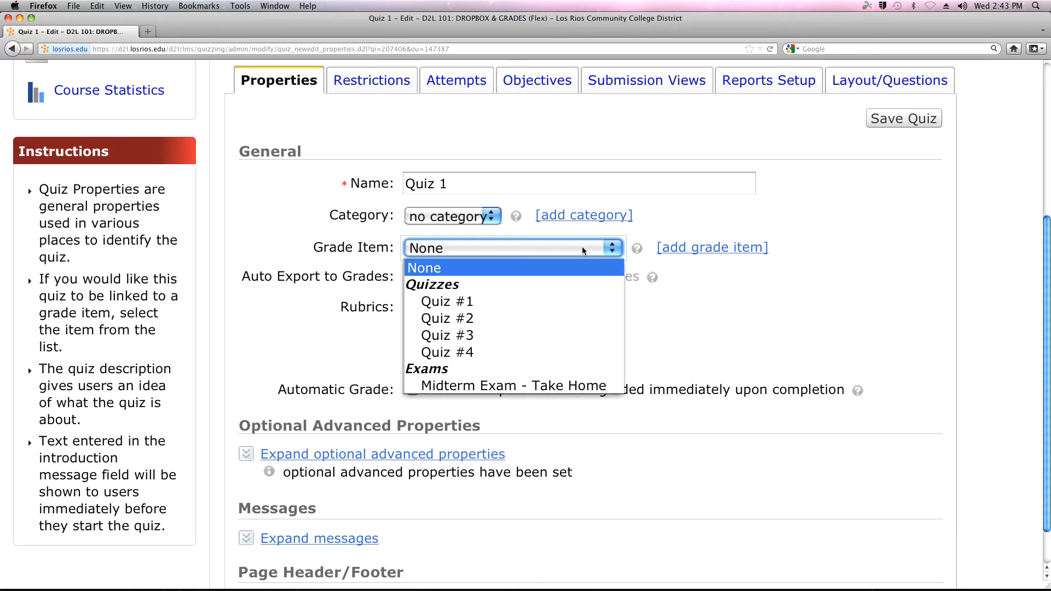
pyautogui.click(540, 305)
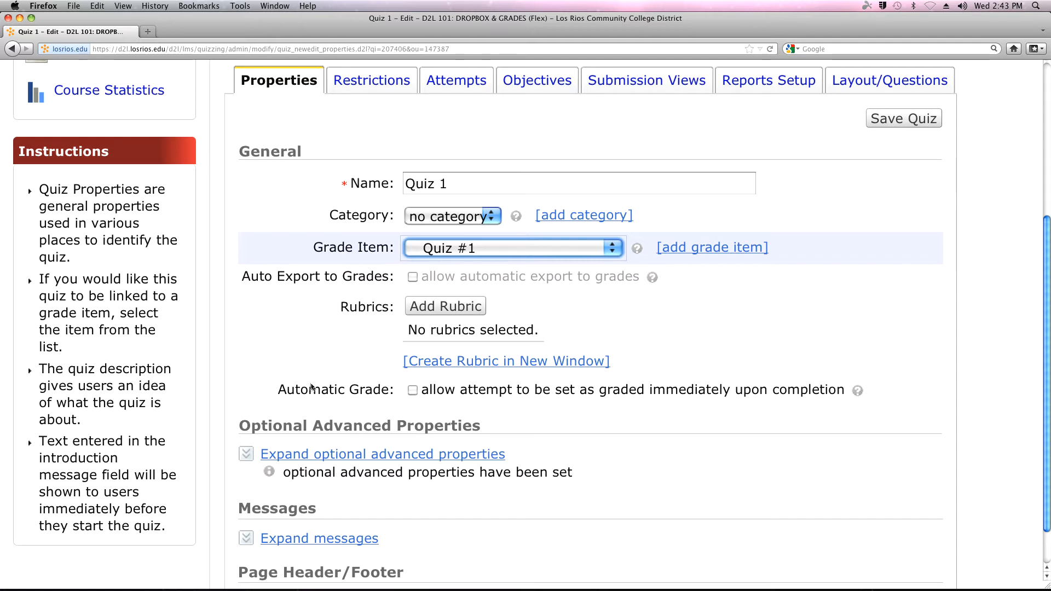
# Allow Quiz 1 attempts to be set as graded immediately upon completion and allow automatic export to grades.
pyautogui.moveTo(279, 392); pyautogui.dragTo(849, 390)
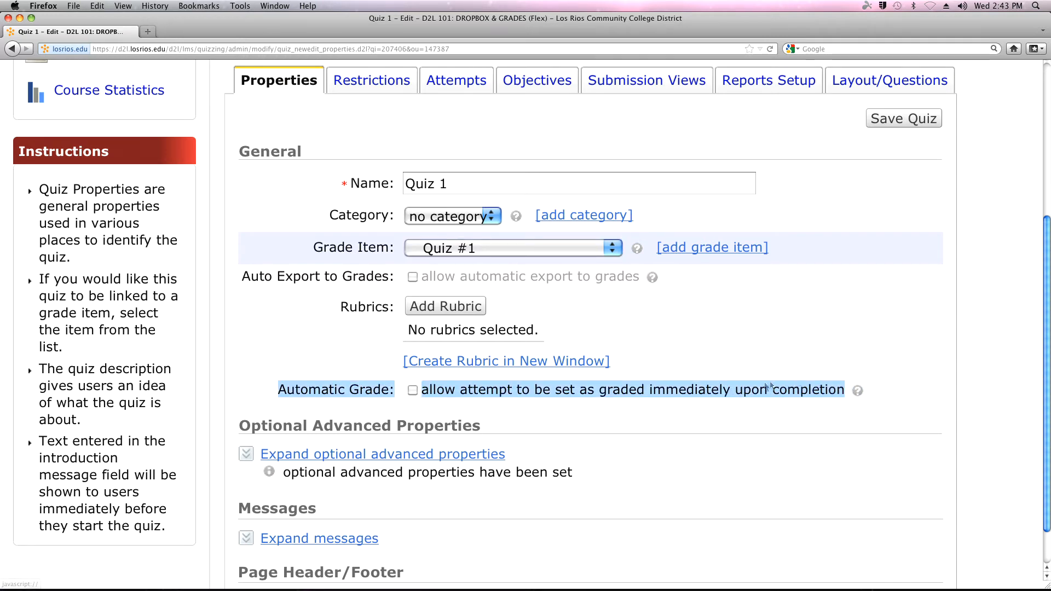
pyautogui.click(472, 412)
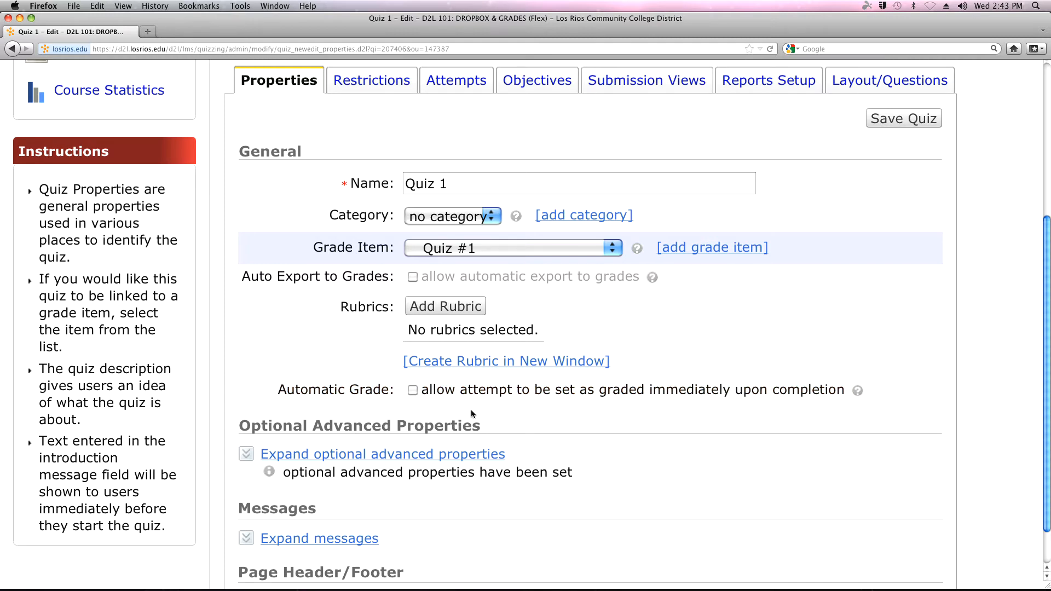
pyautogui.click(413, 390)
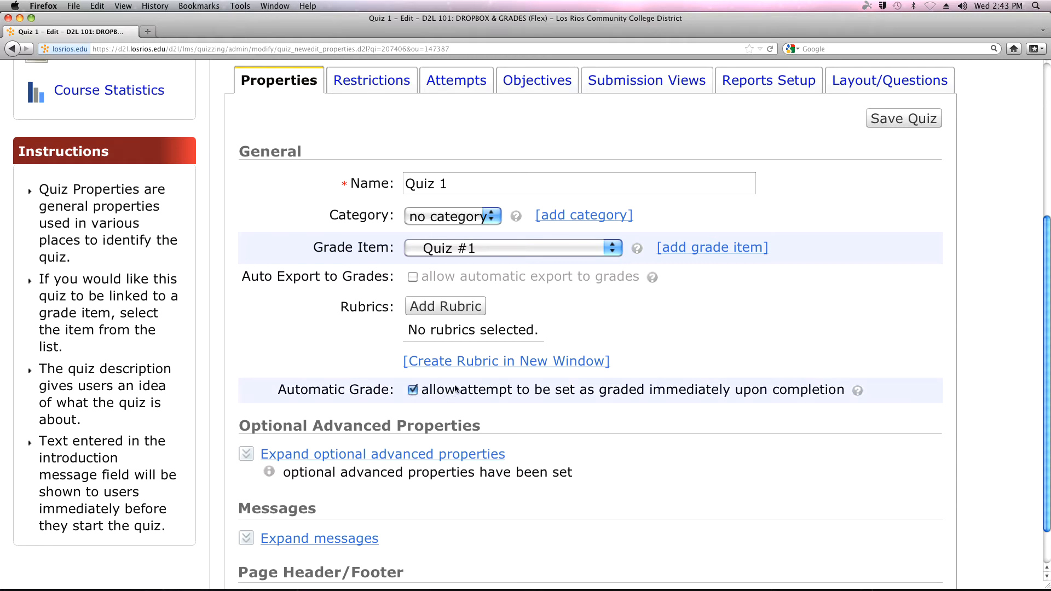
pyautogui.click(412, 278)
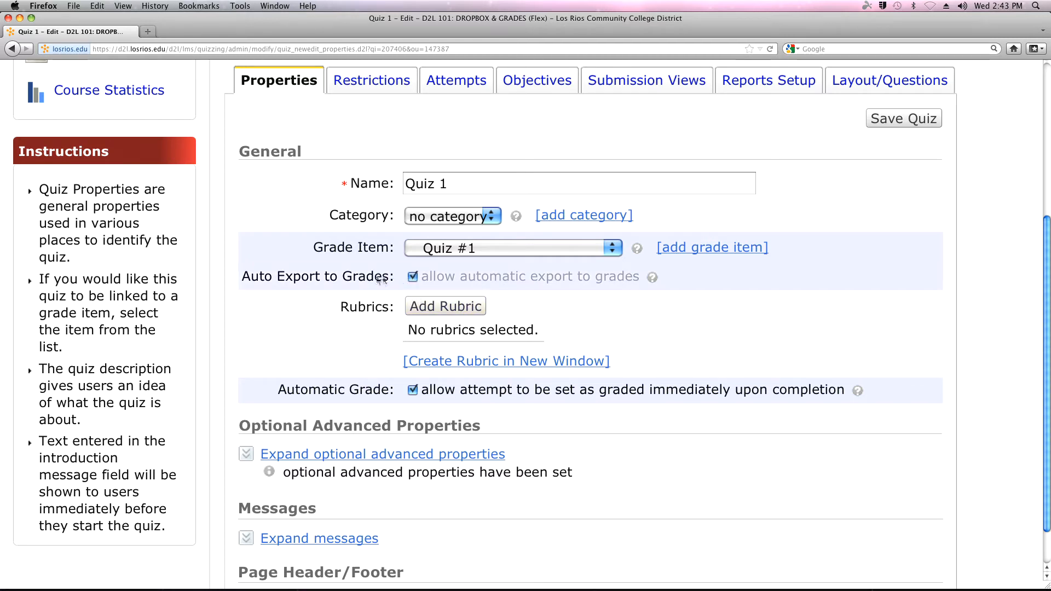
# Toggle Quiz 1's automatic export and automatic grade options off and back on.
pyautogui.click(412, 277)
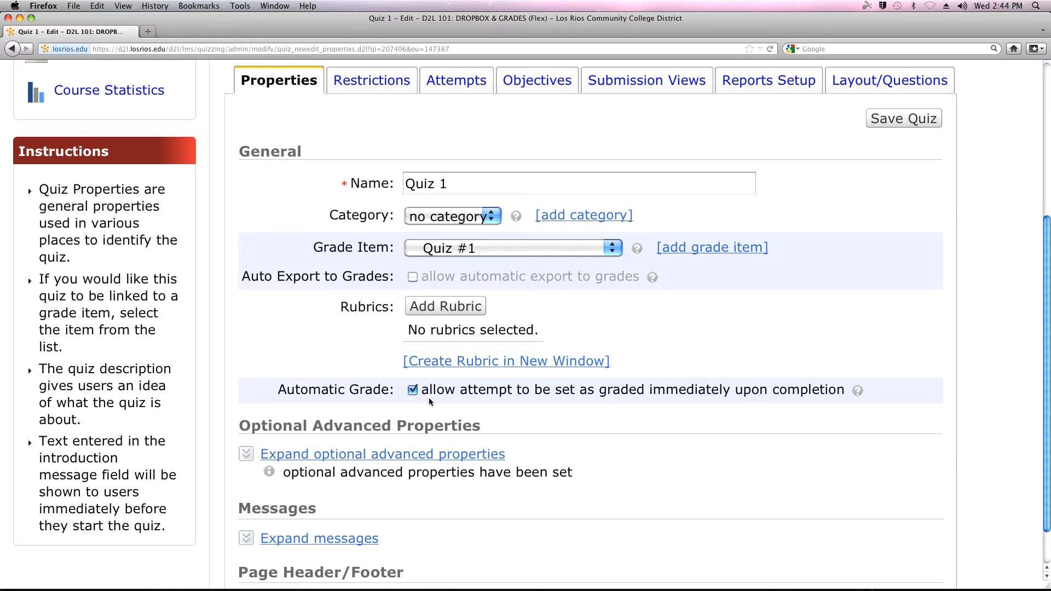
pyautogui.click(412, 277)
pyautogui.click(413, 391)
pyautogui.click(526, 399)
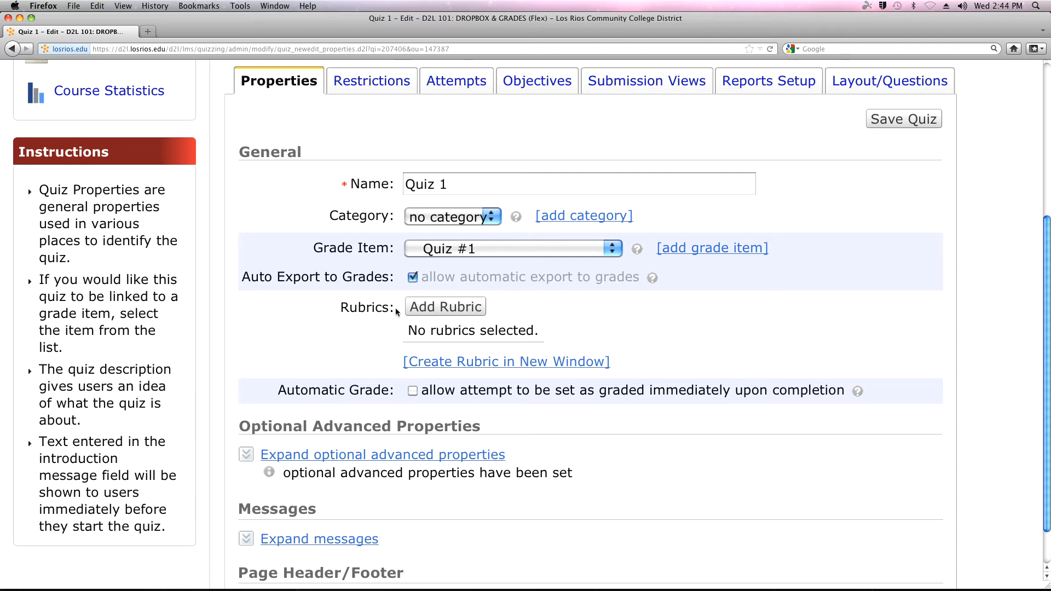
pyautogui.click(412, 392)
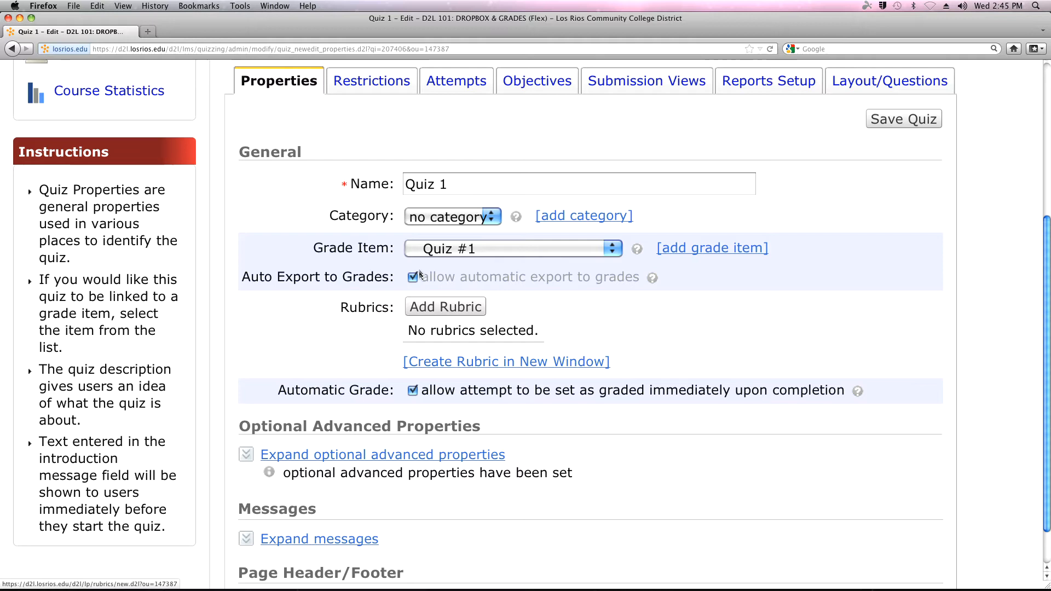
# Save Quiz 1 and check the Association entry for Quiz #1 in the grades list.
pyautogui.click(899, 120)
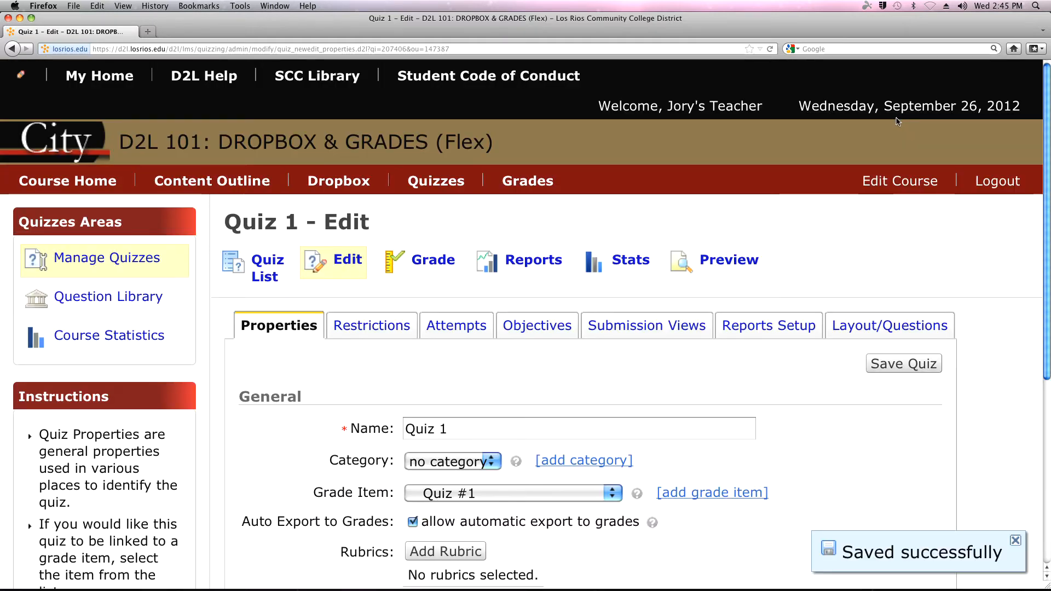
pyautogui.click(534, 181)
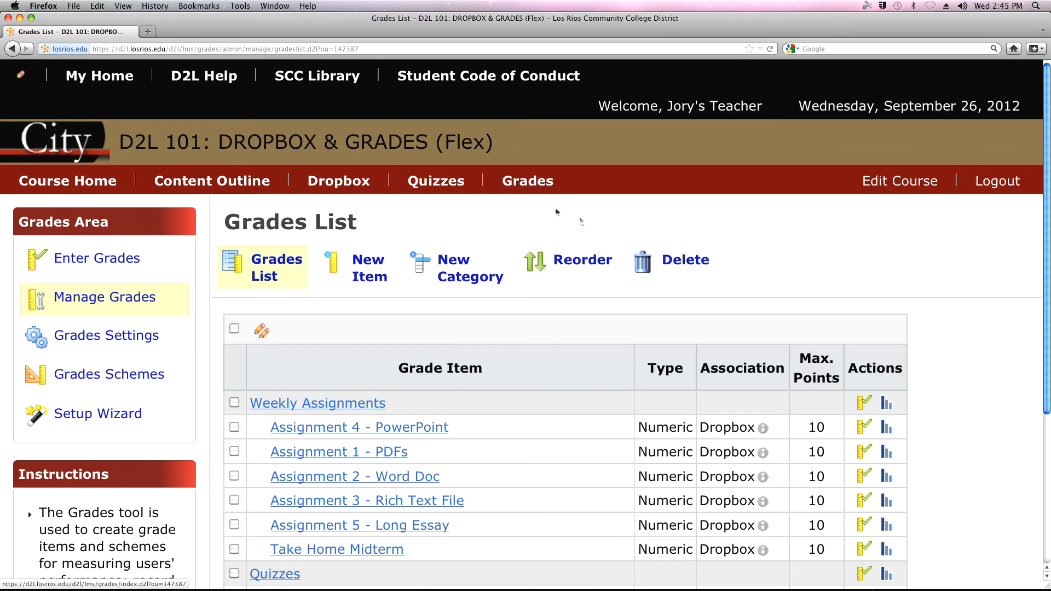
pyautogui.scroll(-4, 619, 233)
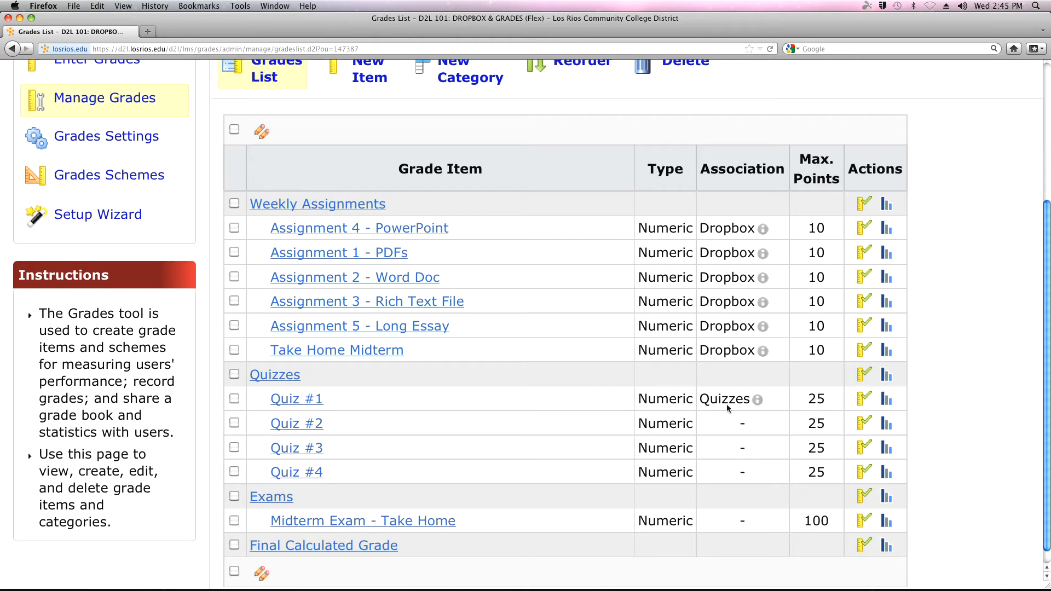
pyautogui.moveTo(267, 404); pyautogui.dragTo(790, 404)
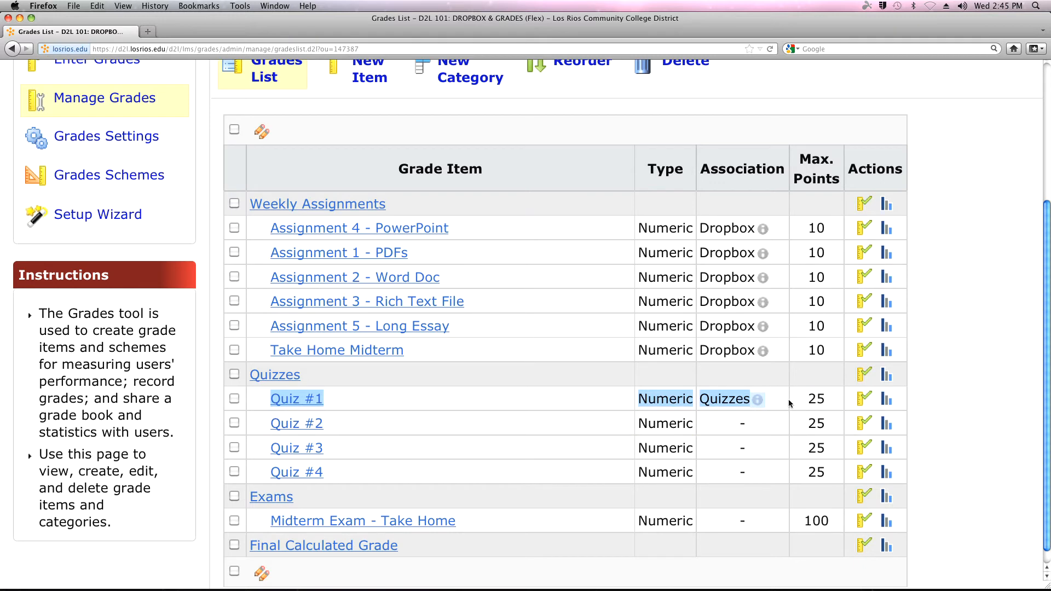
pyautogui.click(425, 398)
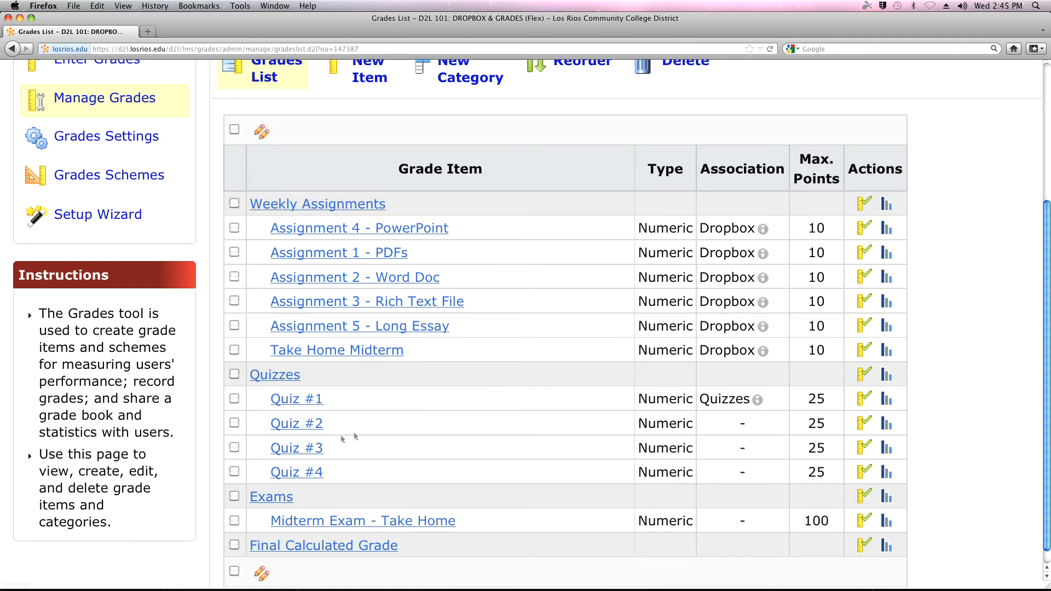
# Return to the course's quizzes and open Quiz 2 for editing.
pyautogui.scroll(5, 342, 438)
pyautogui.click(441, 181)
pyautogui.scroll(-2, 448, 229)
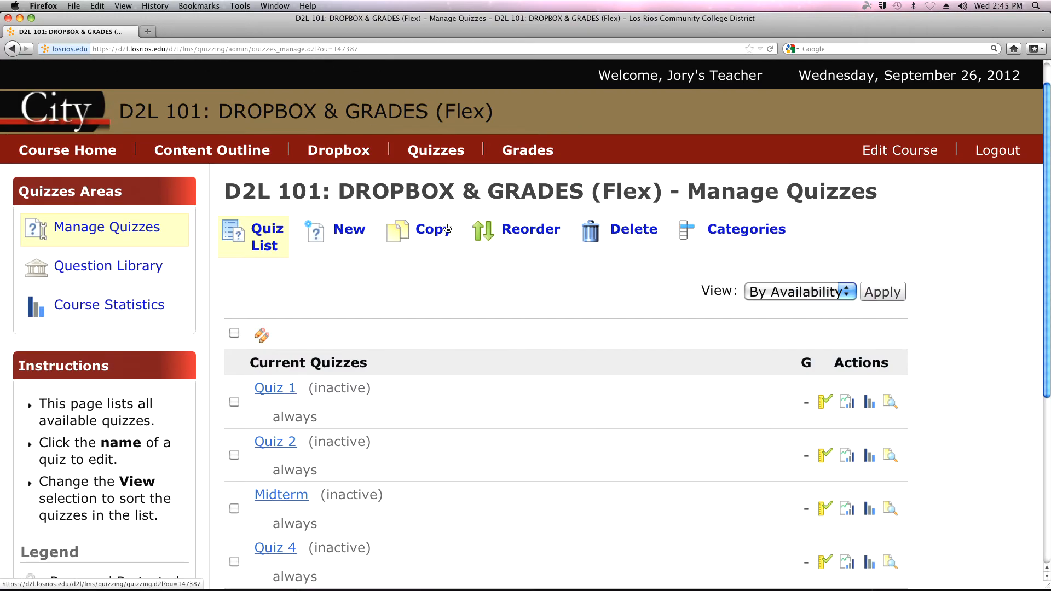
pyautogui.scroll(-3, 447, 228)
pyautogui.click(270, 368)
# Set Quiz 2's grade item to Quiz #2 in its general properties.
pyautogui.scroll(-2, 540, 367)
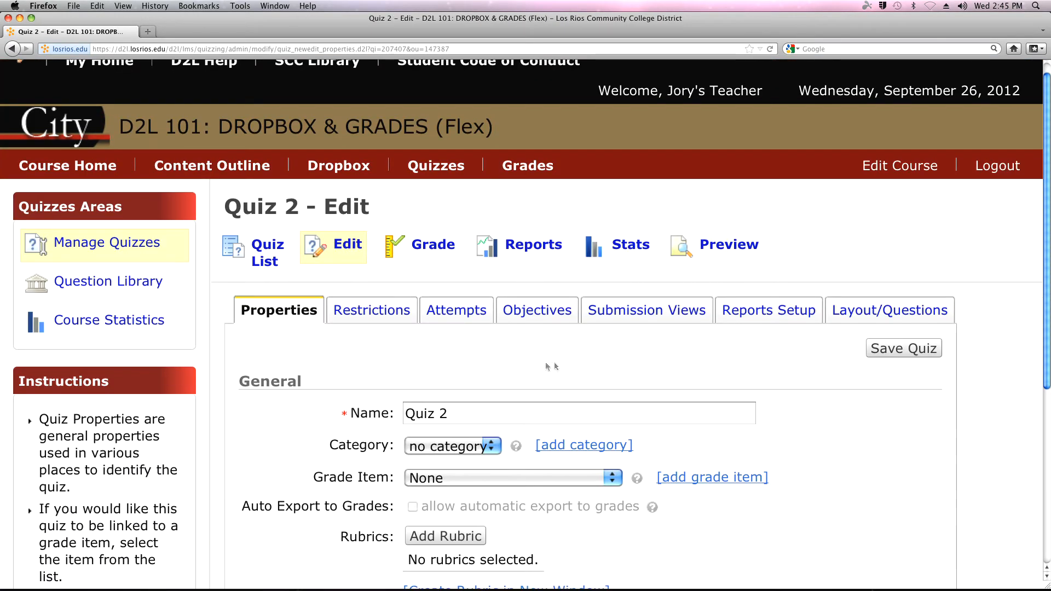
pyautogui.scroll(-3, 541, 366)
pyautogui.click(617, 360)
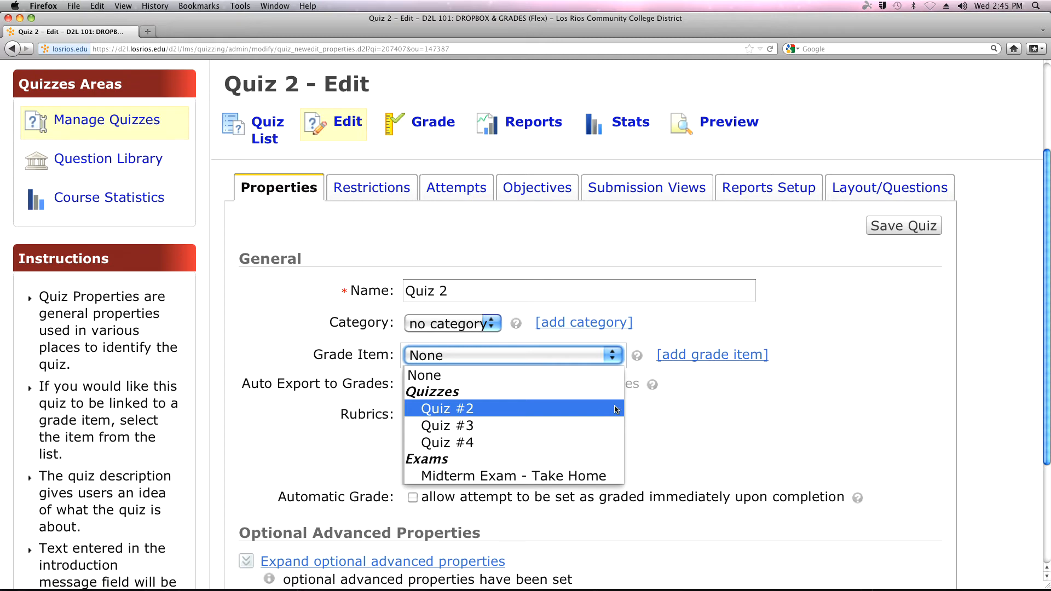
pyautogui.click(602, 411)
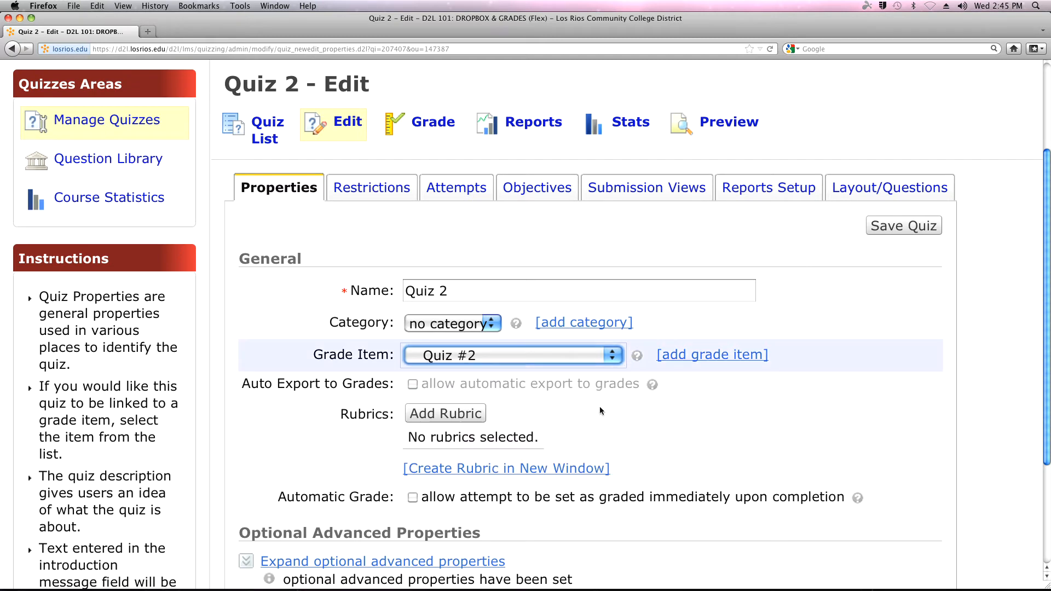
# Enable automatic export to grades and immediate automatic grading for Quiz 2, and save the quiz.
pyautogui.click(413, 386)
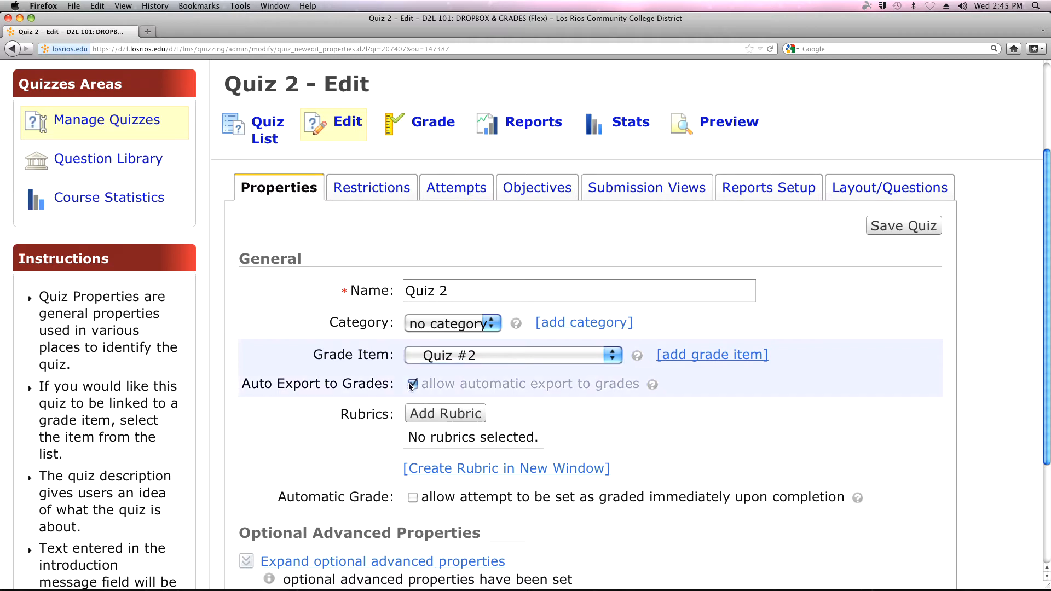
pyautogui.click(412, 498)
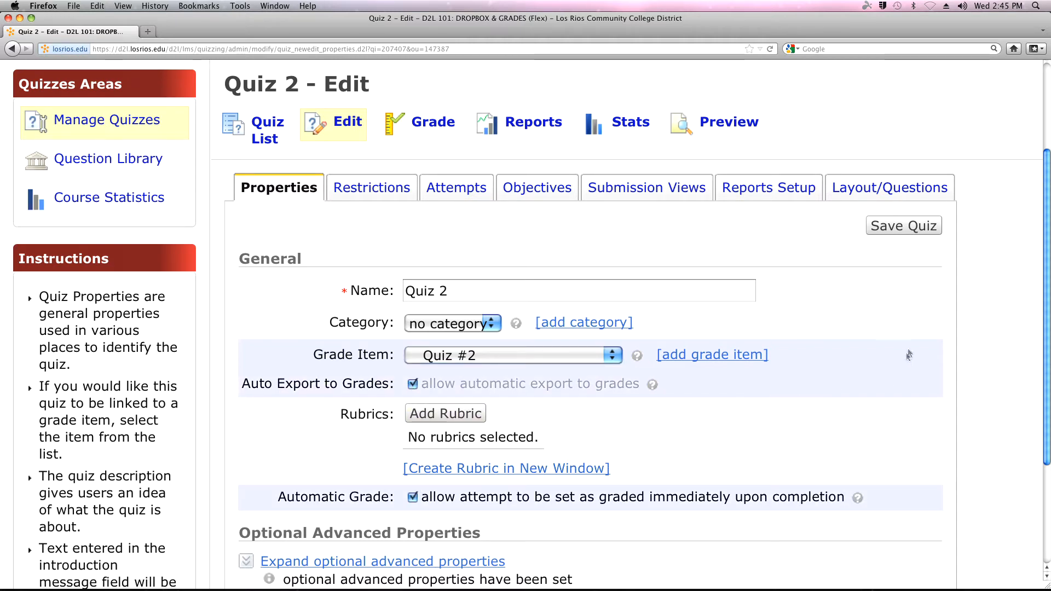
pyautogui.click(907, 226)
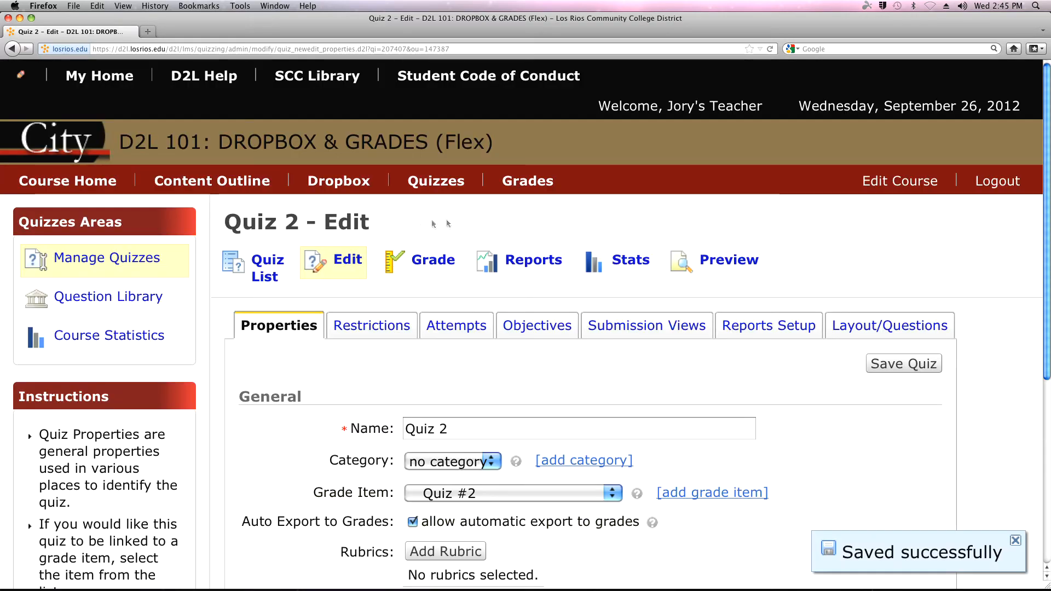
# Return to the grades list and check the Association column for the linked quizzes.
pyautogui.click(529, 183)
pyautogui.scroll(-5, 711, 291)
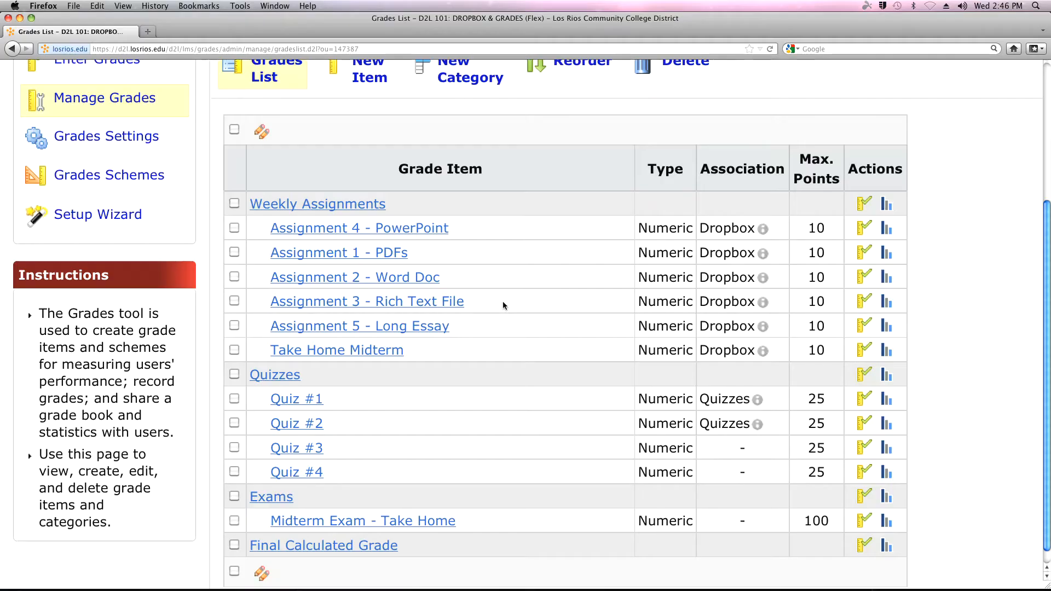
pyautogui.scroll(1, 501, 278)
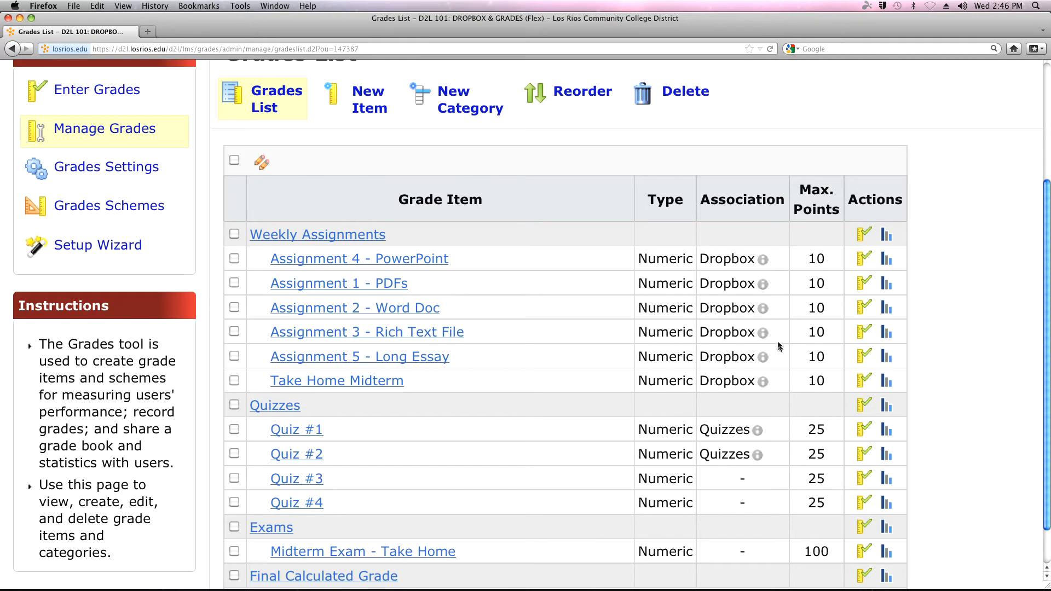
# Open grade entry for Assignment 4 - PowerPoint from the grades list and bring its student list into view.
pyautogui.press('super+plus')
pyautogui.press('super+plus')
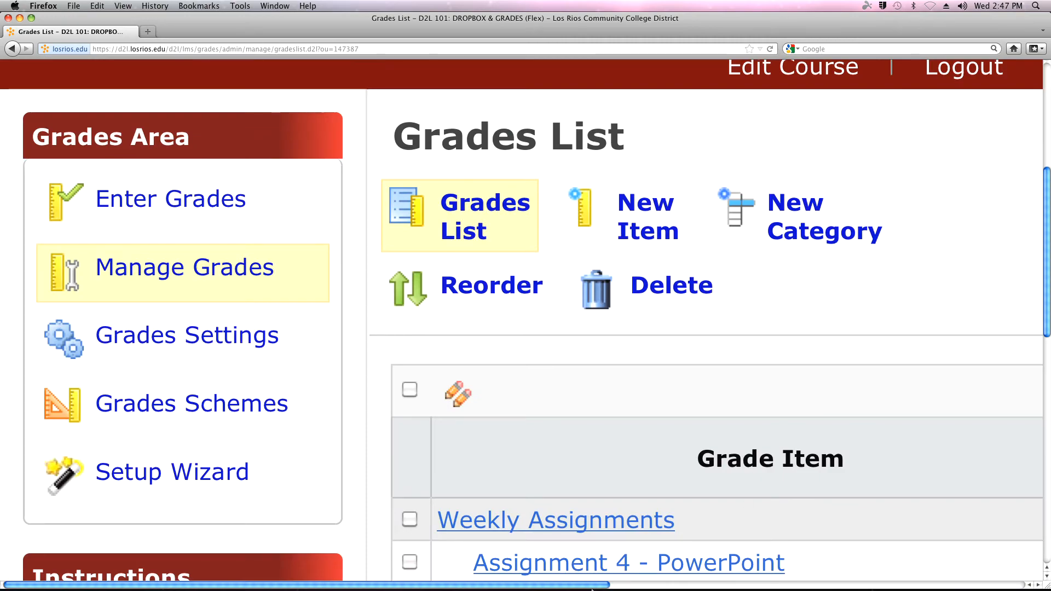
pyautogui.moveTo(569, 587); pyautogui.dragTo(991, 587)
pyautogui.scroll(-5, 1018, 413)
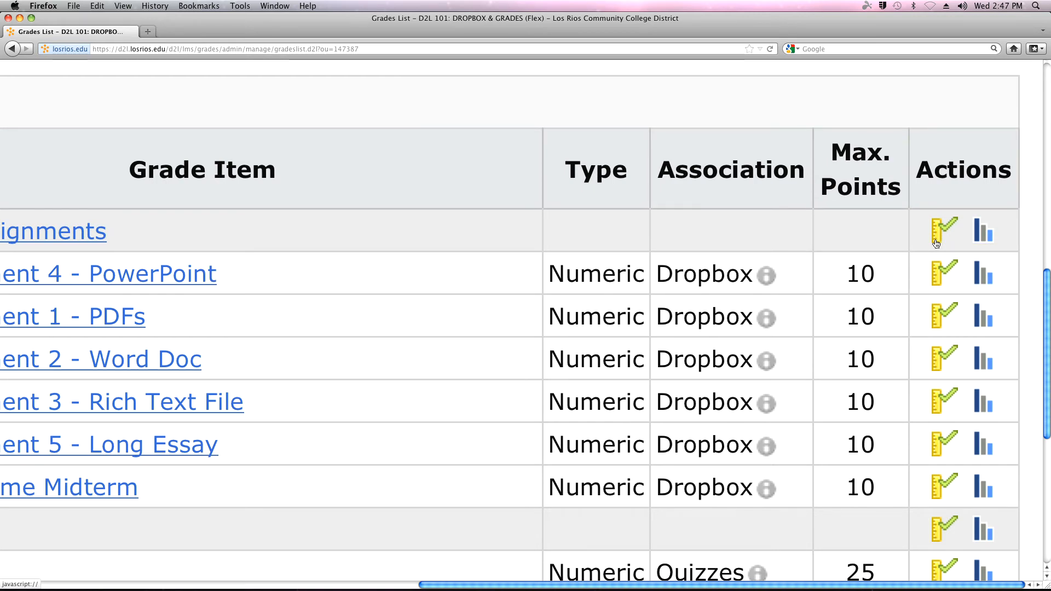
pyautogui.press('super+minus')
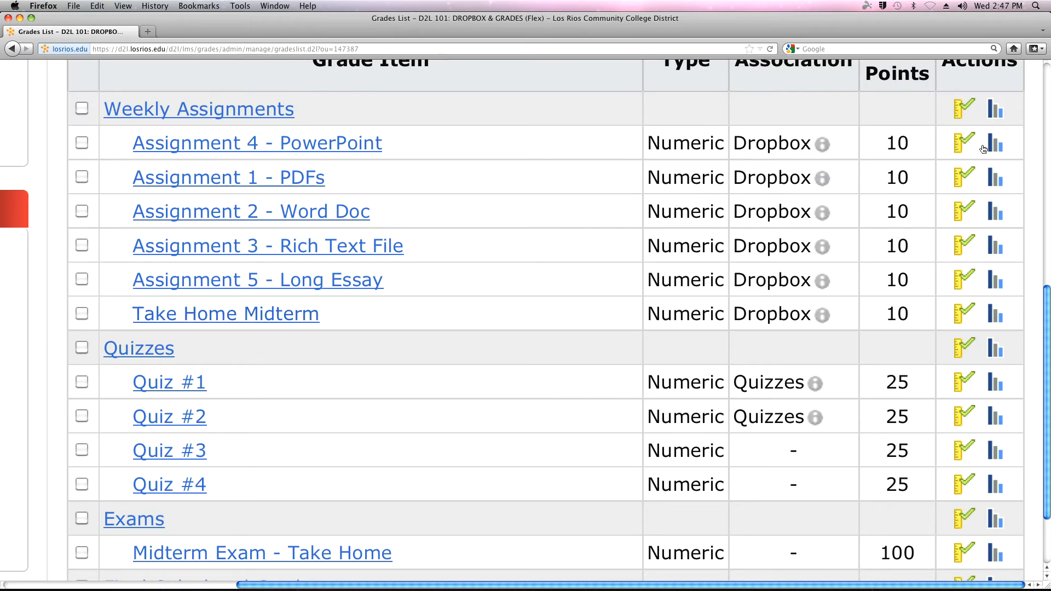
pyautogui.click(963, 147)
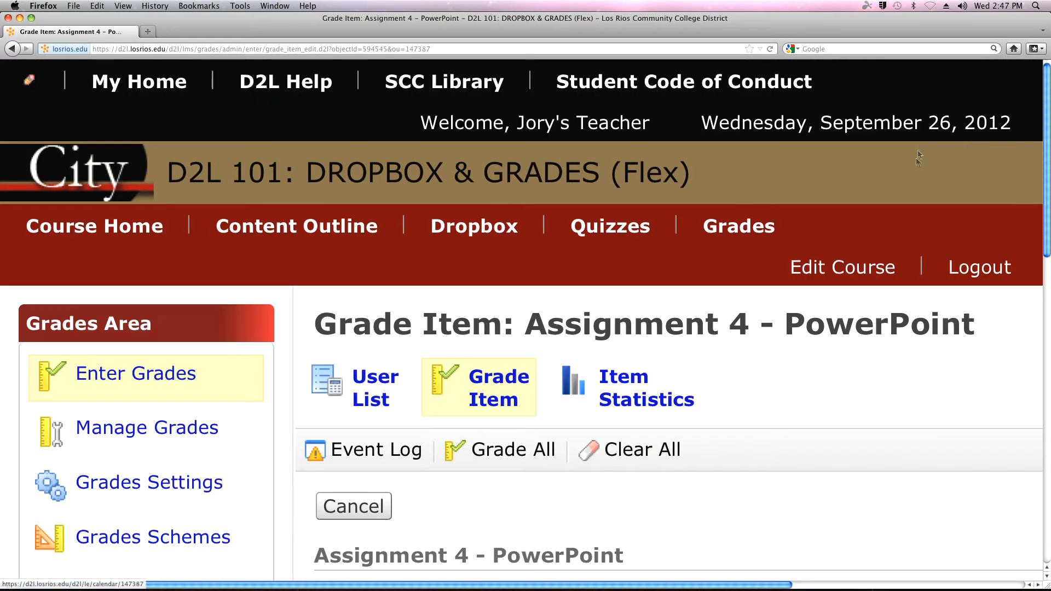
pyautogui.scroll(-10, 905, 410)
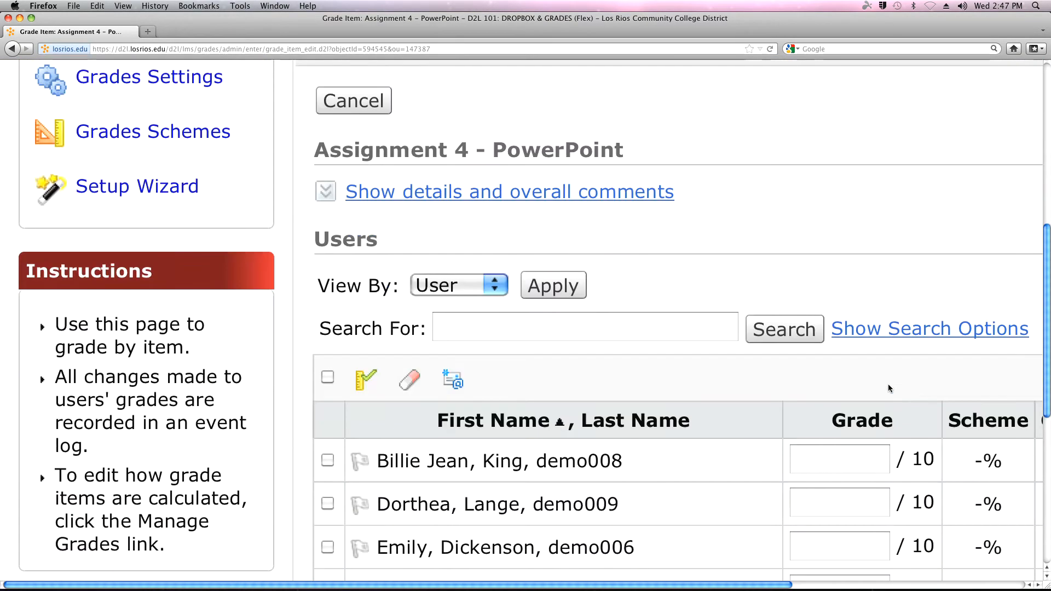
pyautogui.press('super+minus')
pyautogui.scroll(-2, 875, 367)
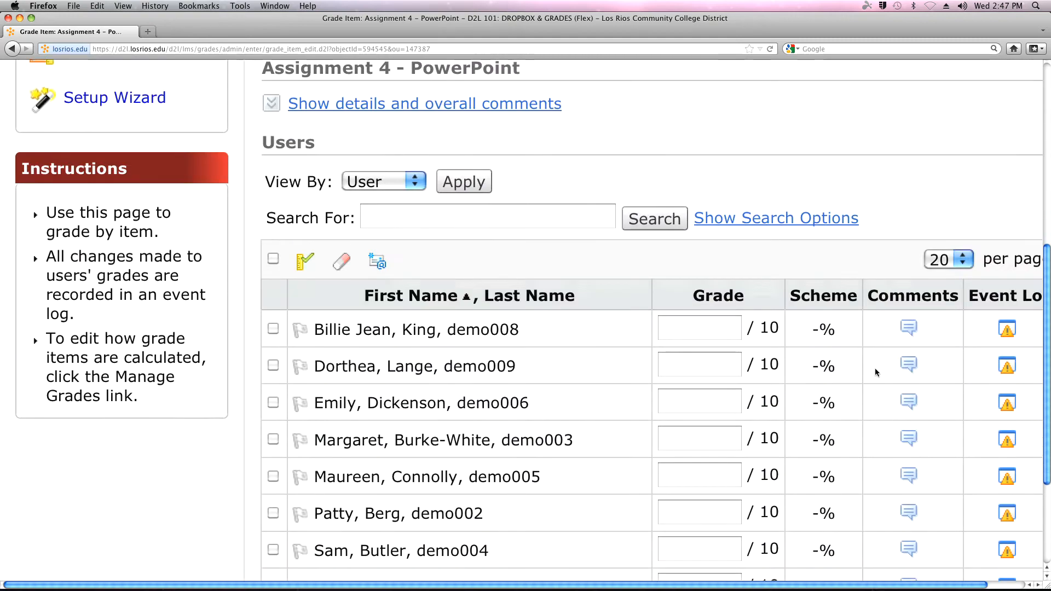
# Enter Assignment 4 grades of 8, 3 and 10 for the first three students in the list.
pyautogui.click(694, 338)
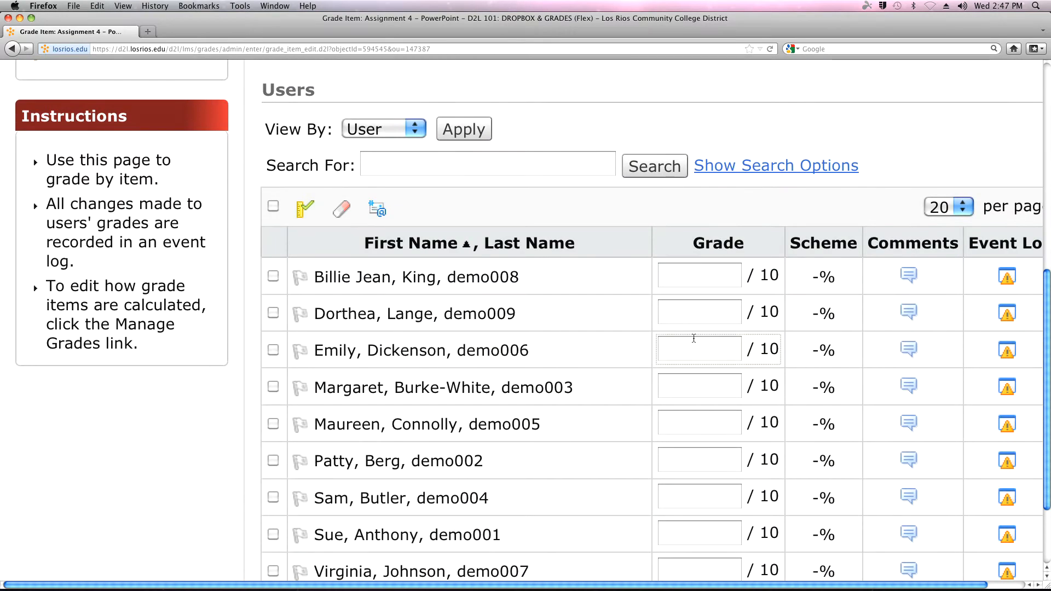
pyautogui.click(674, 277)
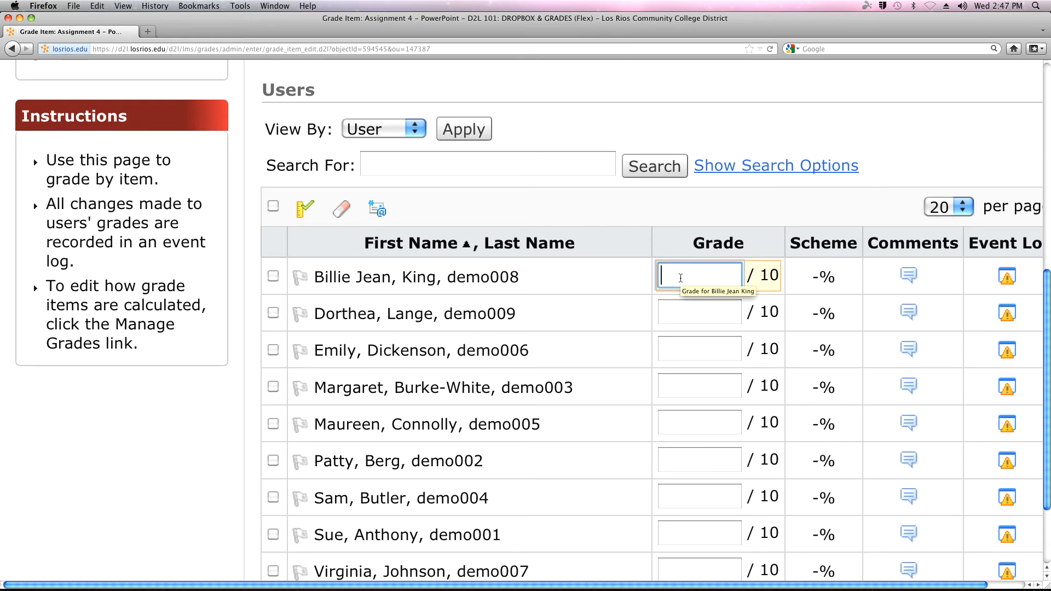
pyautogui.write('8')
pyautogui.click(674, 311)
pyautogui.write('3')
pyautogui.click(702, 349)
pyautogui.write('10')
# Enter Assignment 4 grades of 9, 9 and 7 for the fourth, fifth and sixth students.
pyautogui.click(690, 391)
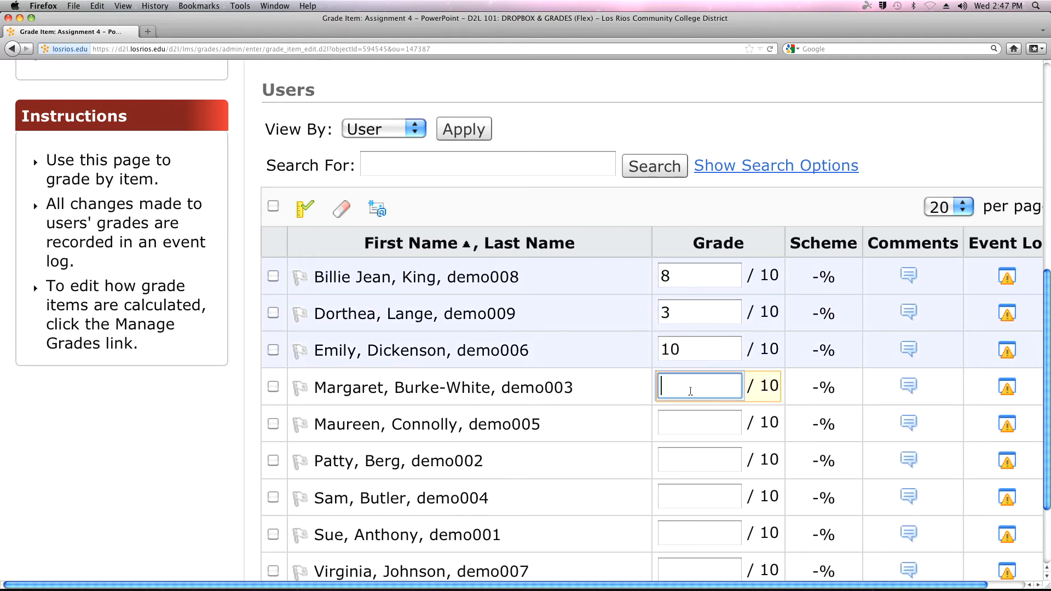
pyautogui.click(682, 422)
pyautogui.write('9')
pyautogui.click(682, 461)
pyautogui.write('7')
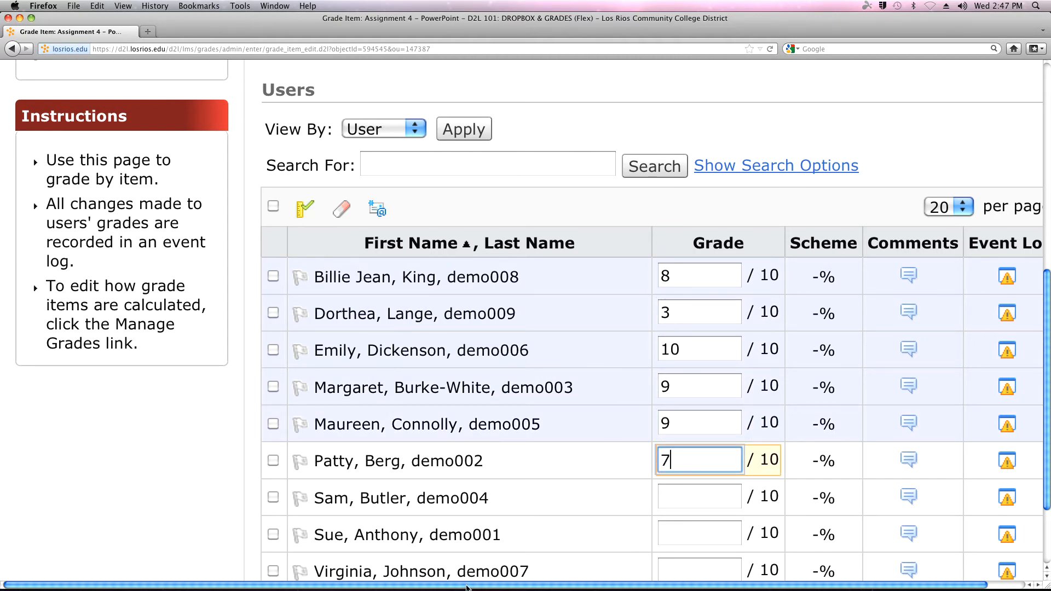
# Save the Assignment 4 grades, confirm the change, and bring the student list back into view.
pyautogui.hscroll(2, 467, 587)
pyautogui.scroll(-4, 758, 498)
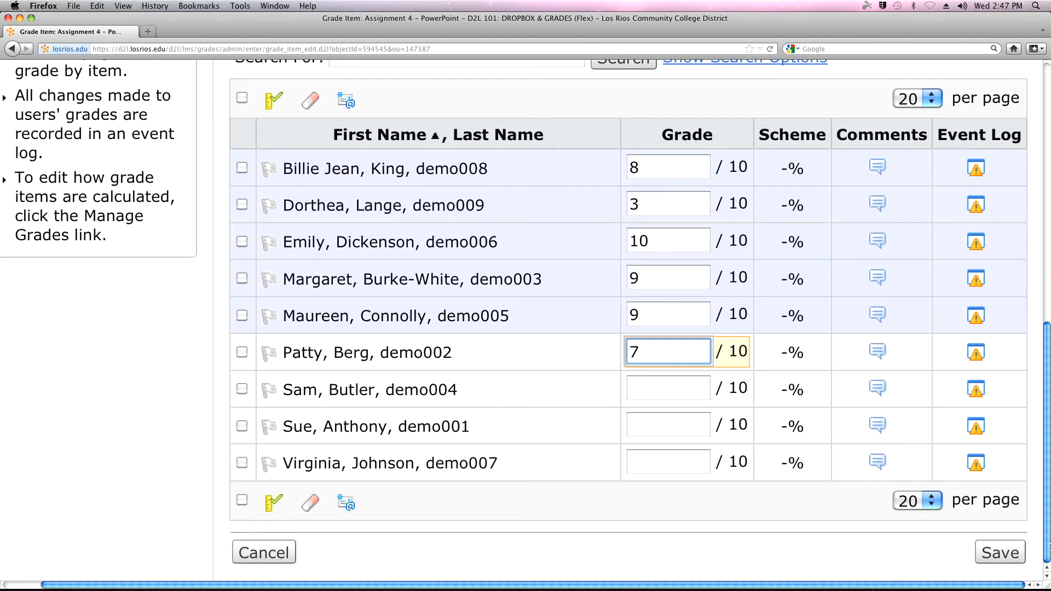
pyautogui.click(1000, 552)
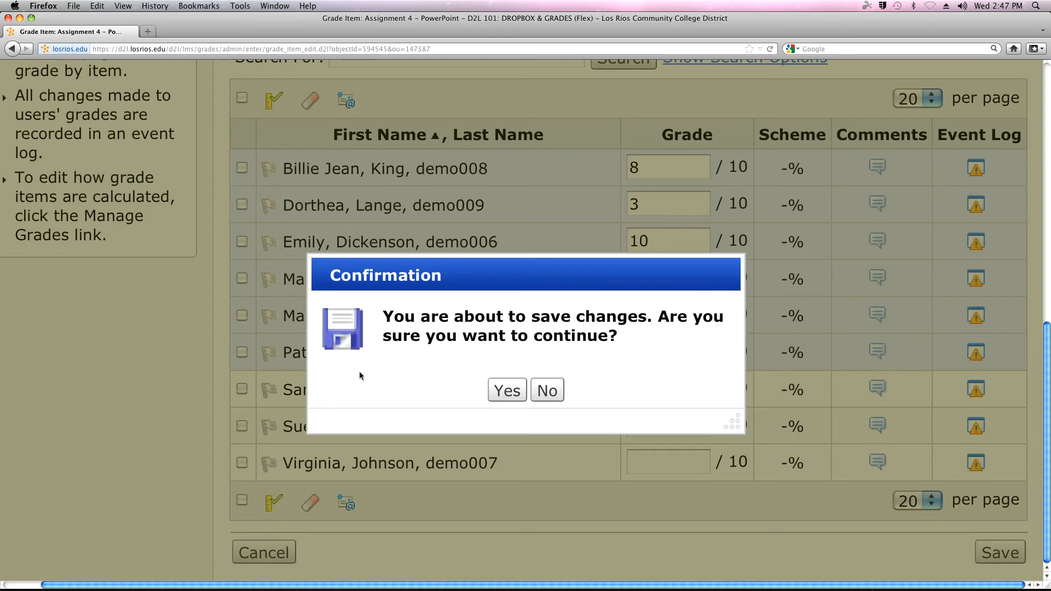
pyautogui.click(504, 389)
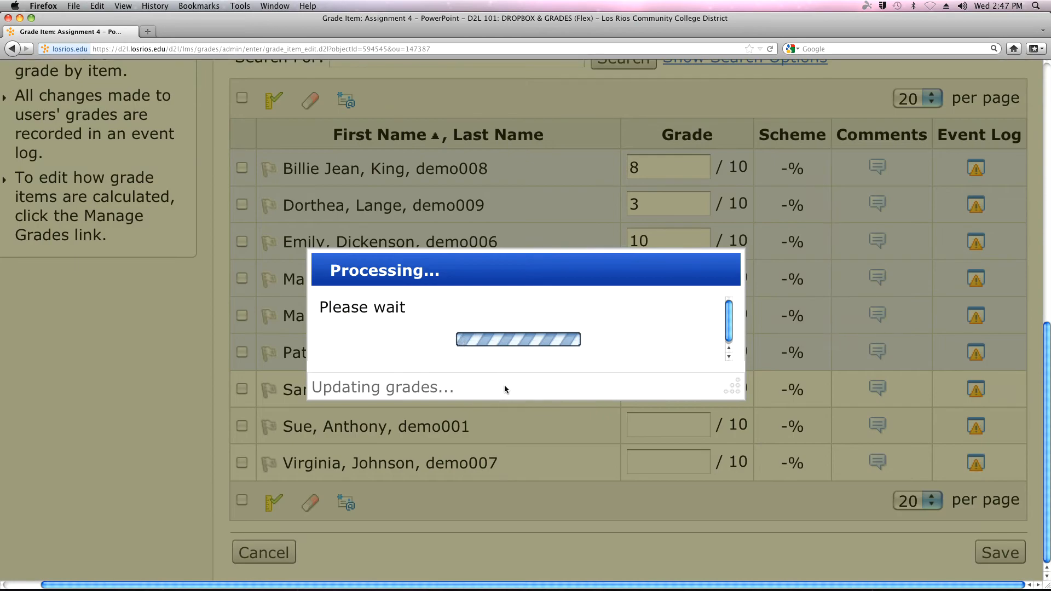
pyautogui.scroll(-10, 685, 337)
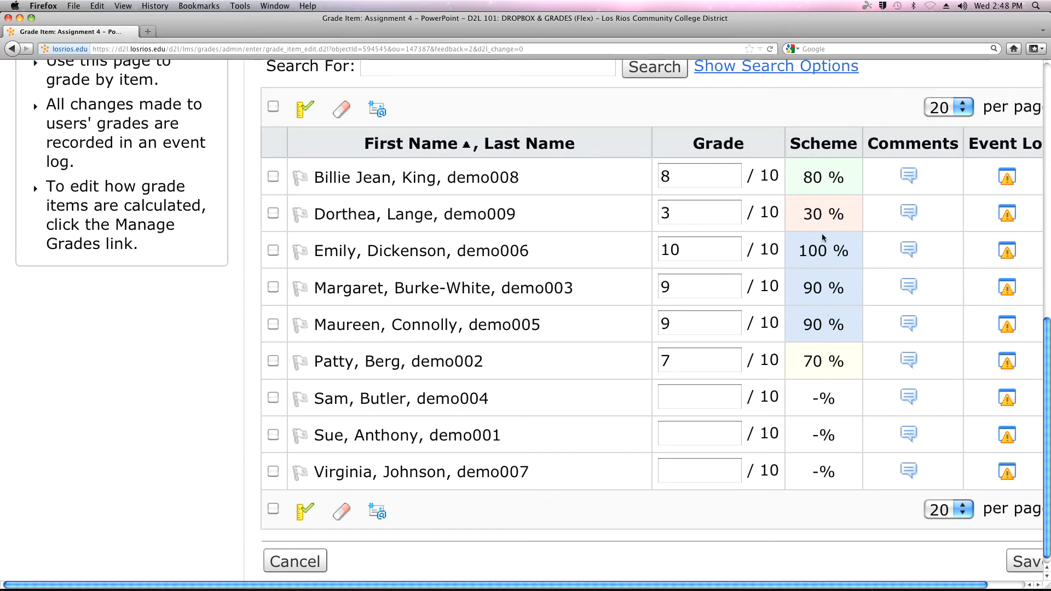
# Add the user comment "Great job!" to the first student's Assignment 4 grade and save it.
pyautogui.click(906, 175)
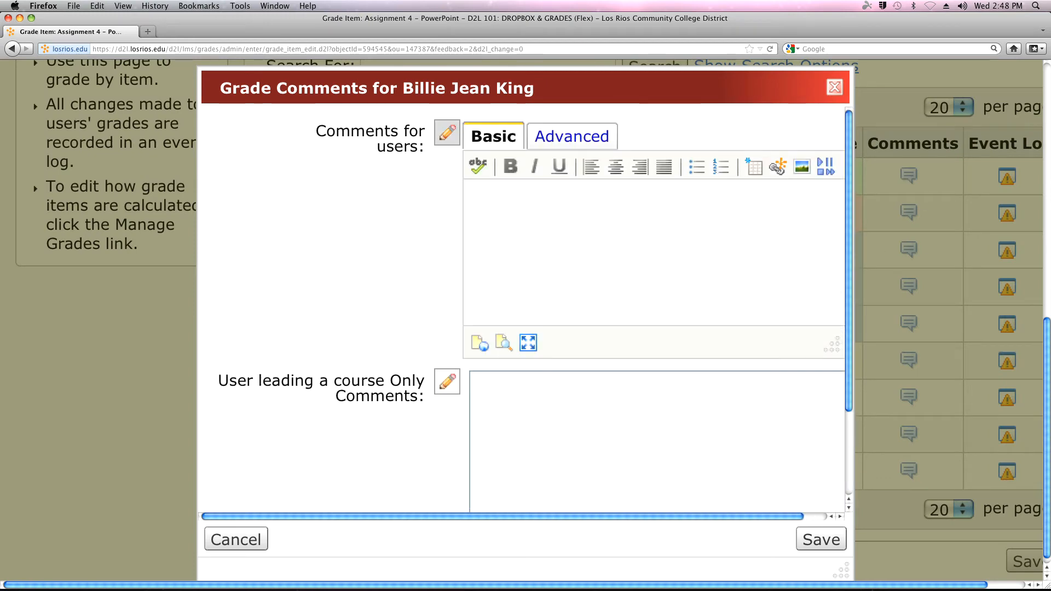
pyautogui.write('Great job!')
pyautogui.click(816, 542)
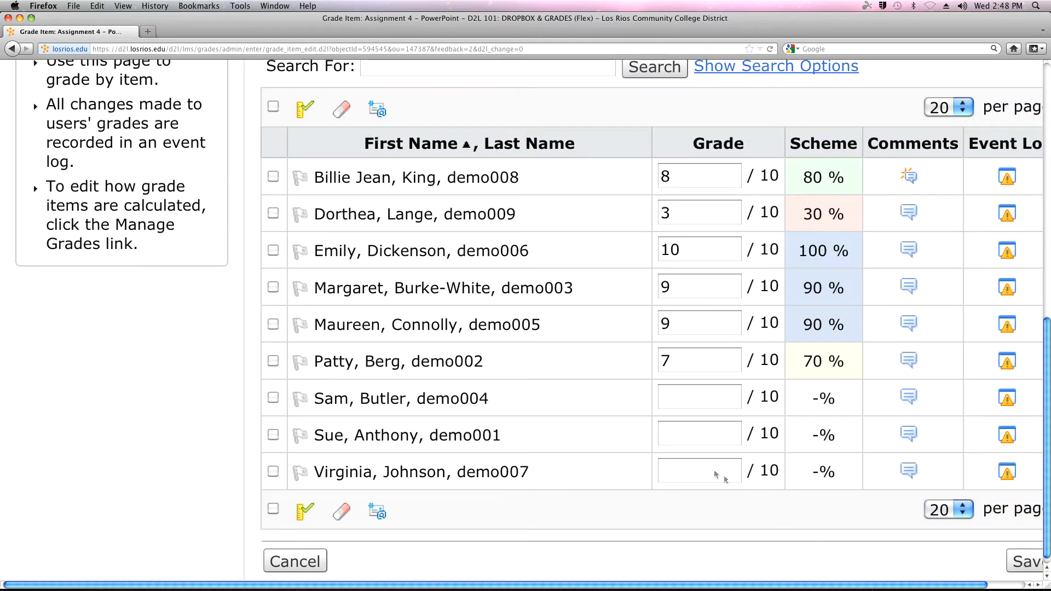
# Give the seventh student an Assignment 4 grade of 6 with the saved user comment "Please check your answer to #3.".
pyautogui.scroll(1, 450, 418)
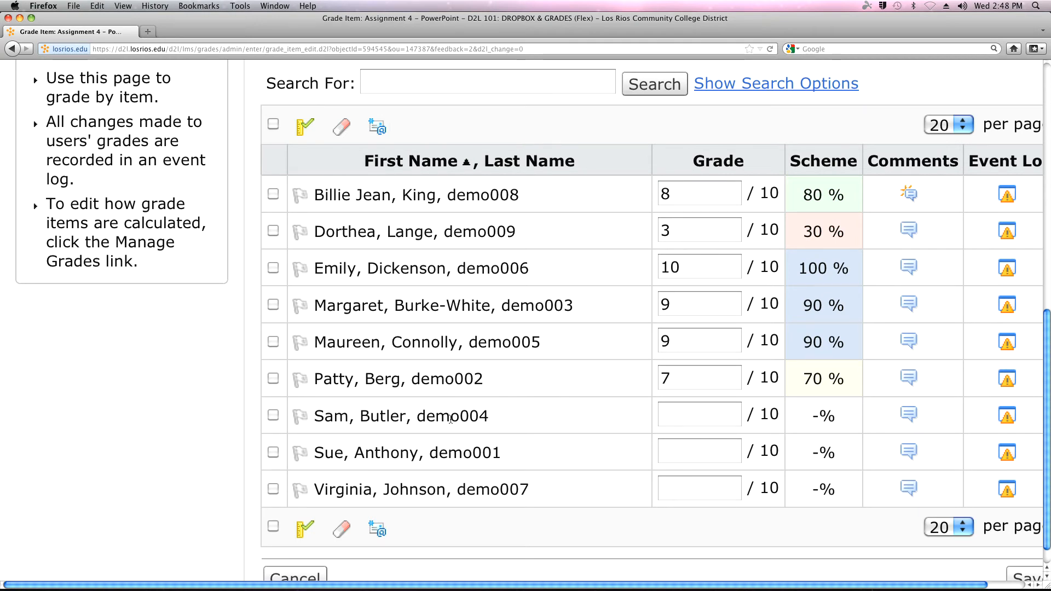
pyautogui.click(688, 410)
pyautogui.write('6')
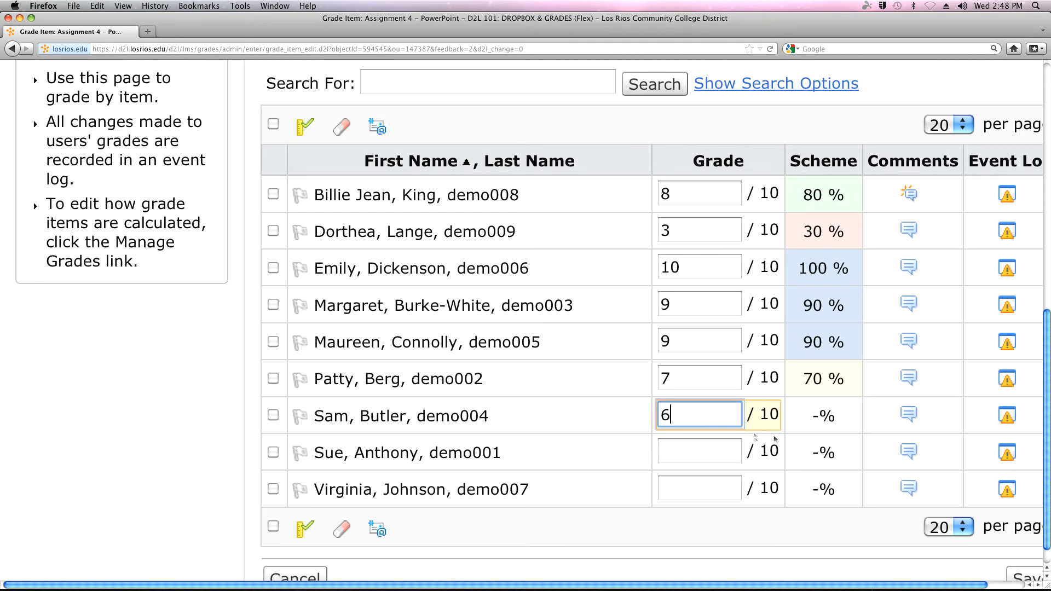
pyautogui.click(910, 415)
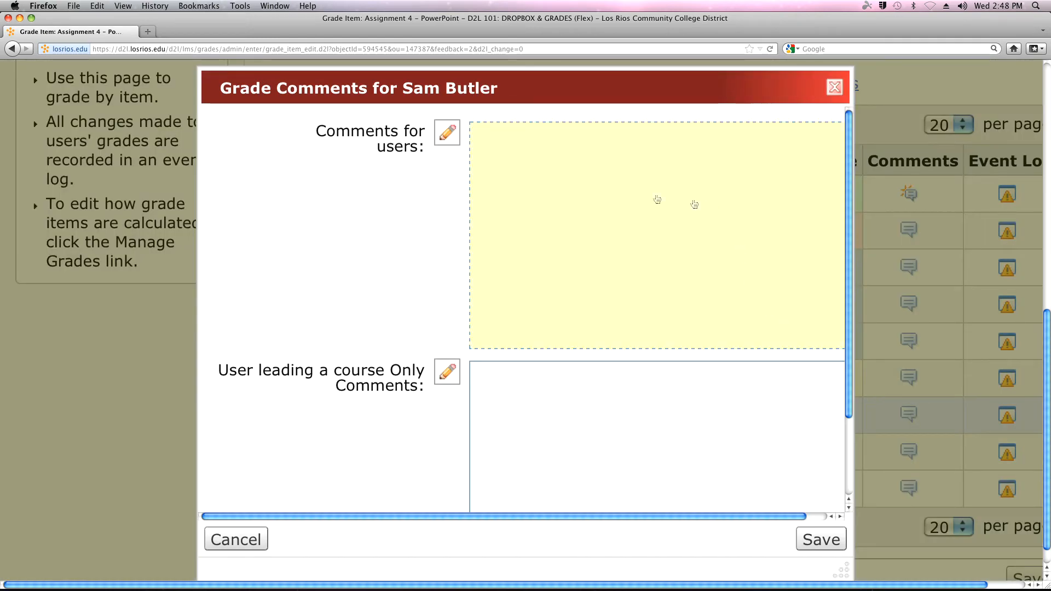
pyautogui.click(592, 198)
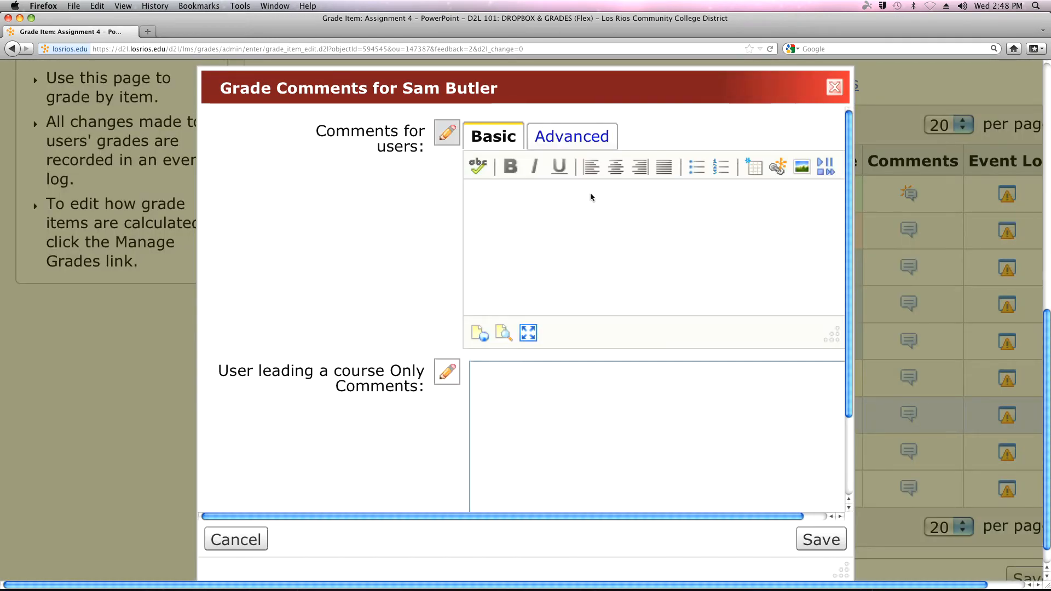
pyautogui.click(531, 198)
pyautogui.write('Please')
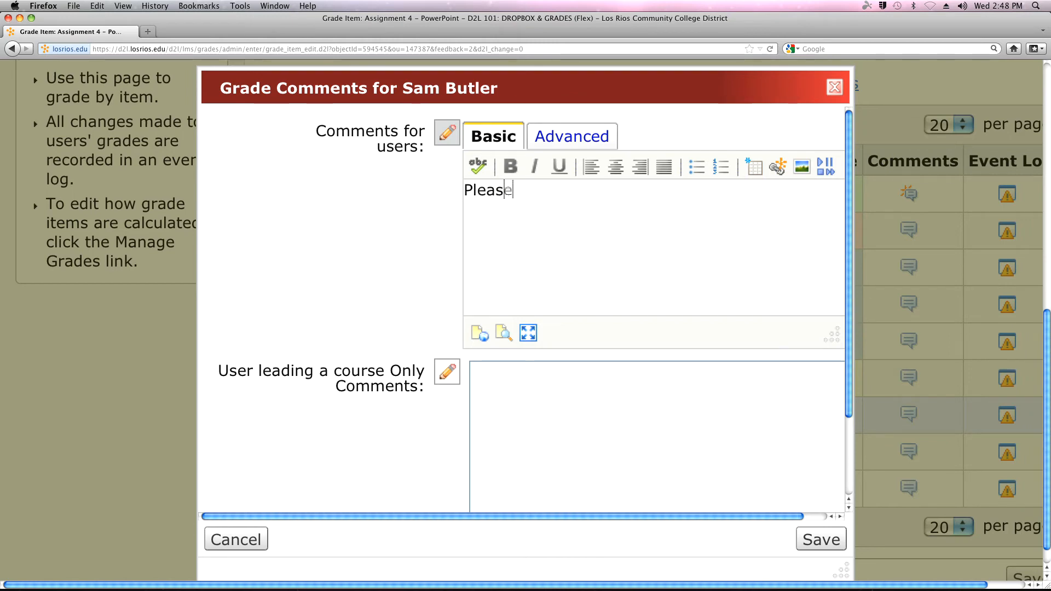
pyautogui.write(' check your answer to #3.')
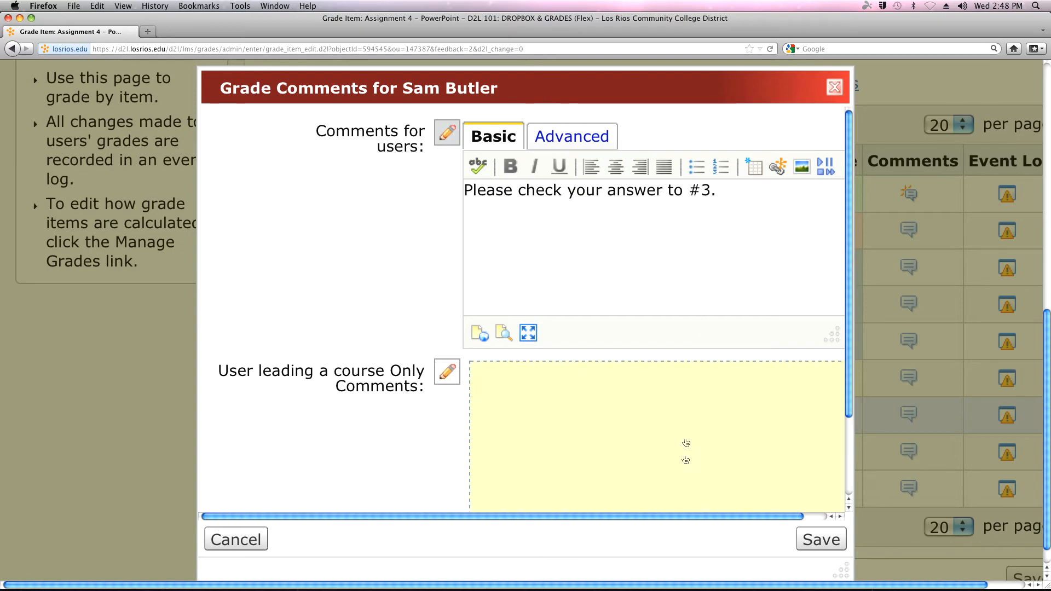
pyautogui.click(808, 540)
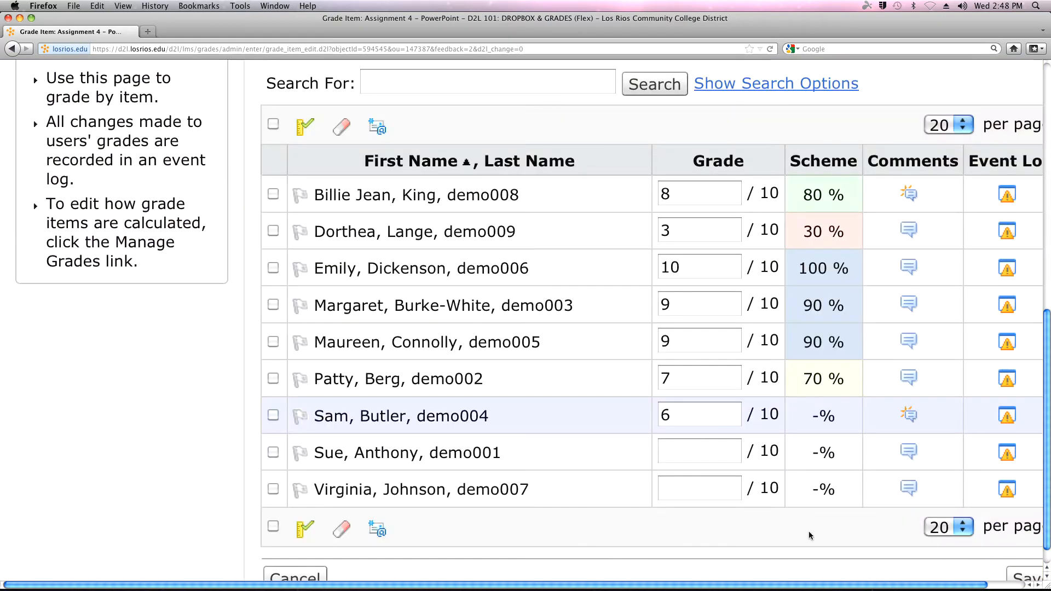
# Save the updated Assignment 4 grades and comments and confirm the change.
pyautogui.click(1035, 577)
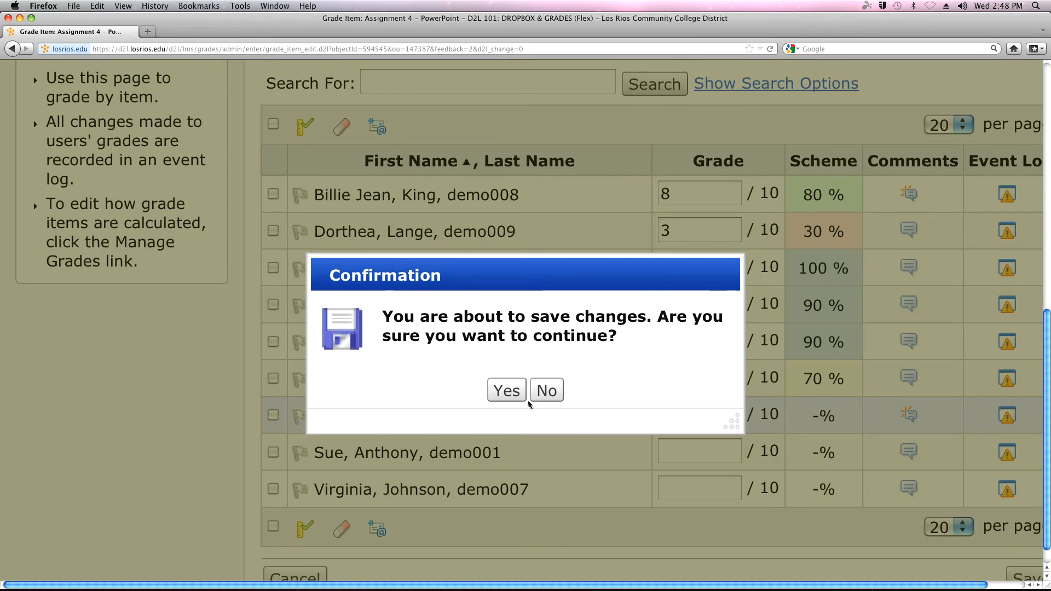
pyautogui.click(512, 397)
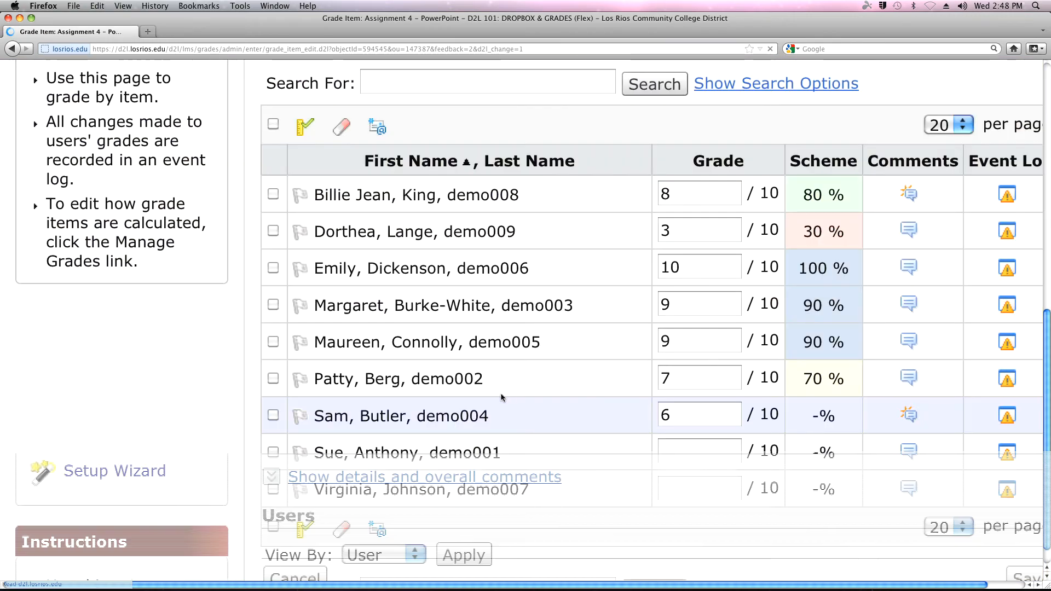
pyautogui.scroll(-10, 510, 404)
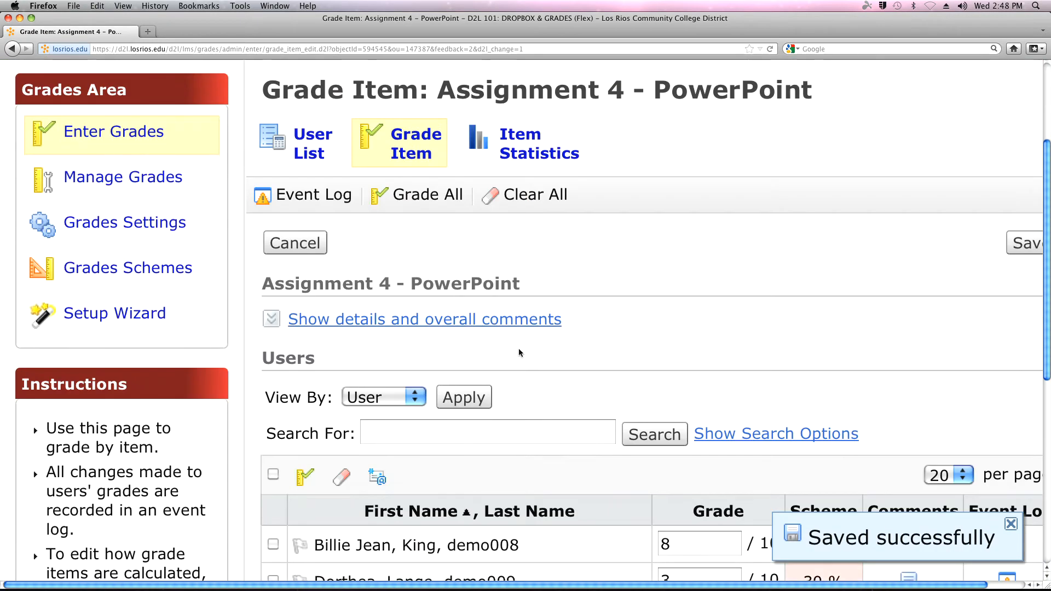
# Return to the grade entry user list and expand the Weekly Assignments category to show its individual assignments.
pyautogui.scroll(9, 523, 334)
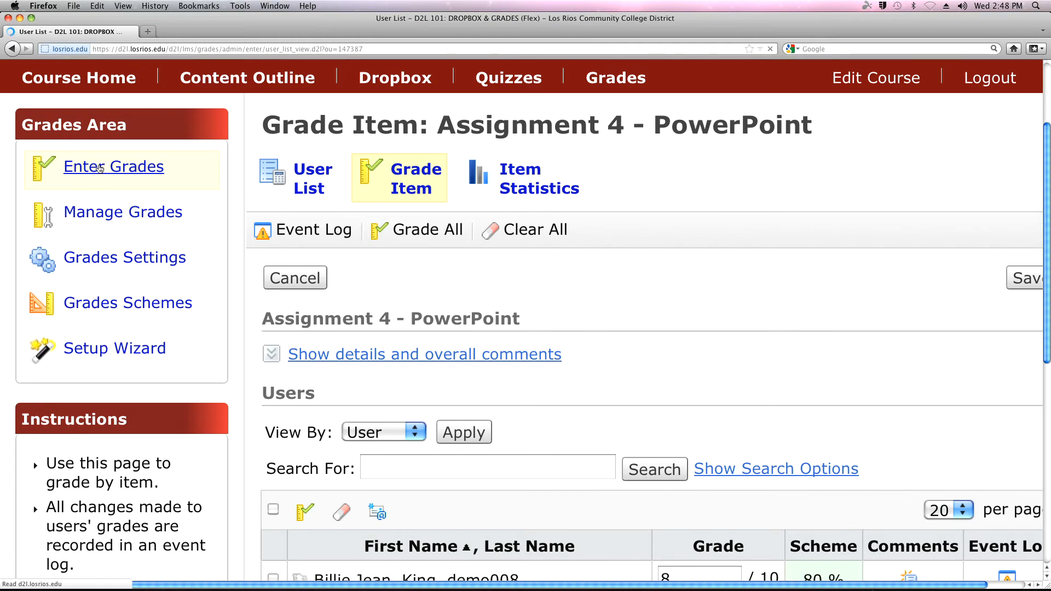
pyautogui.scroll(-4, 451, 364)
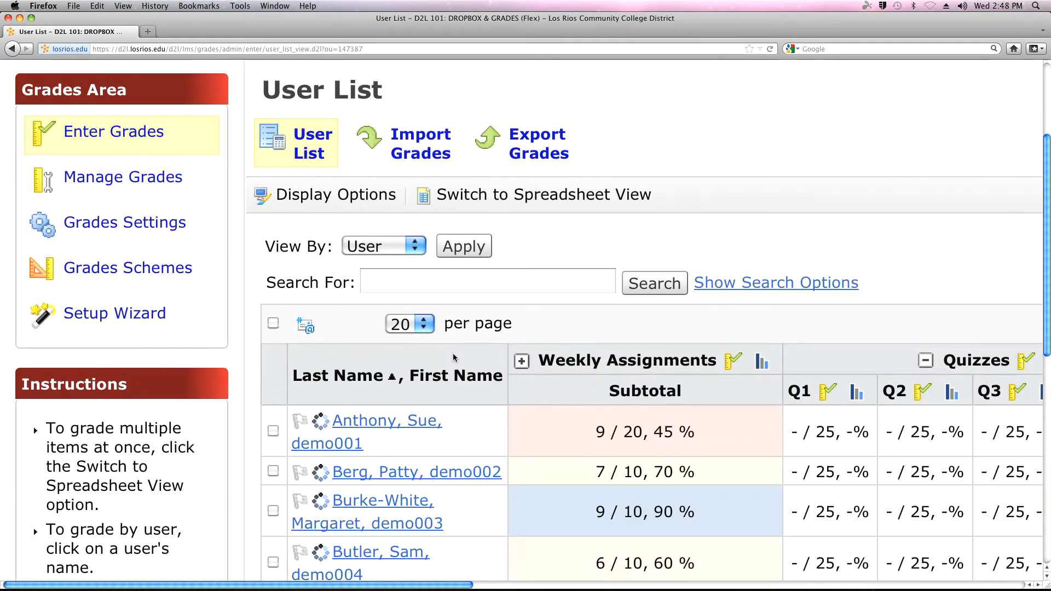
pyautogui.press('super+minus')
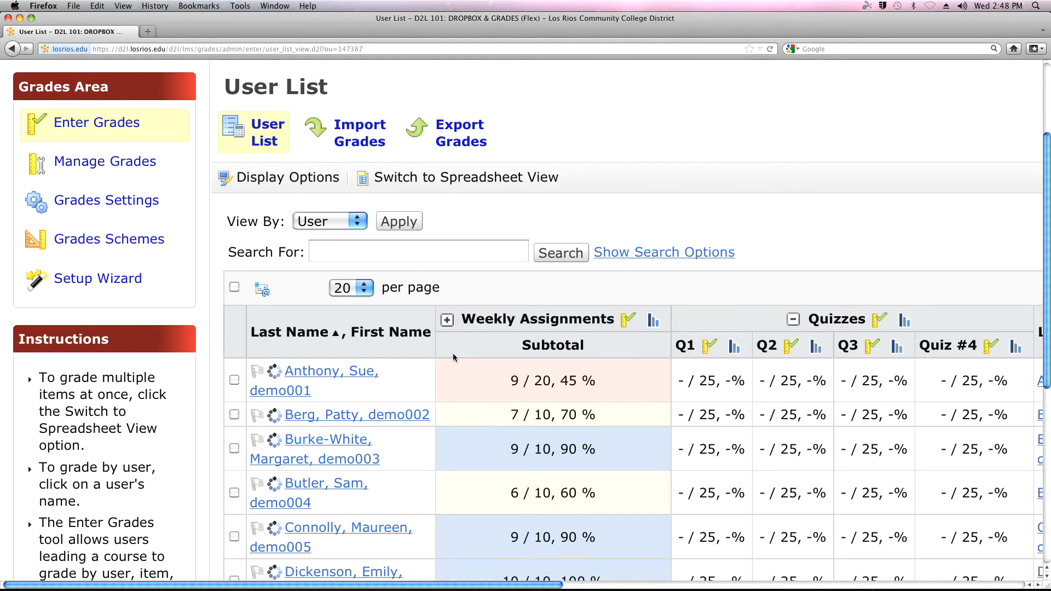
pyautogui.press('super+minus')
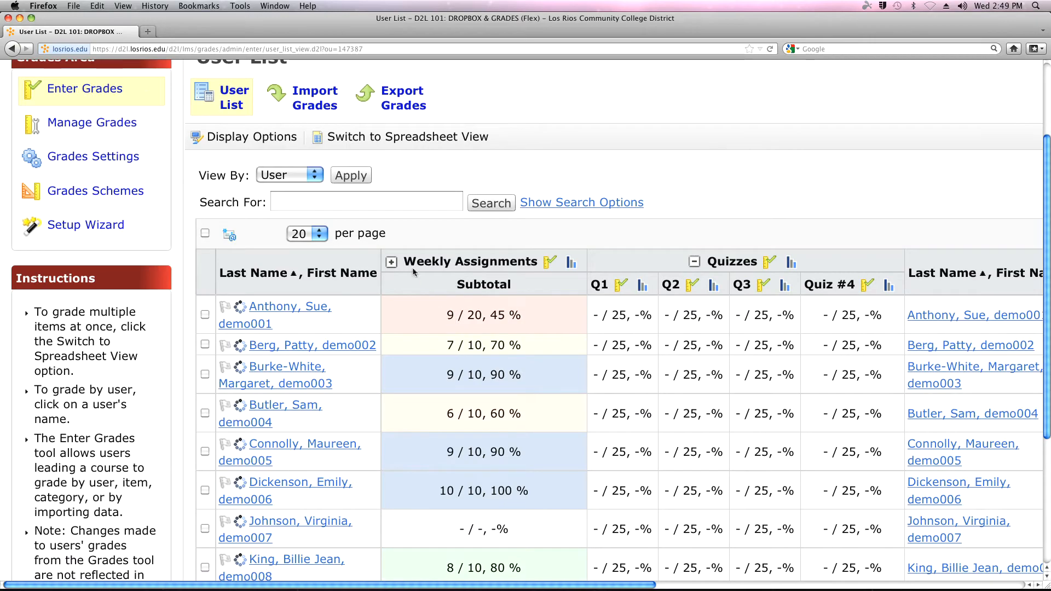
pyautogui.click(394, 263)
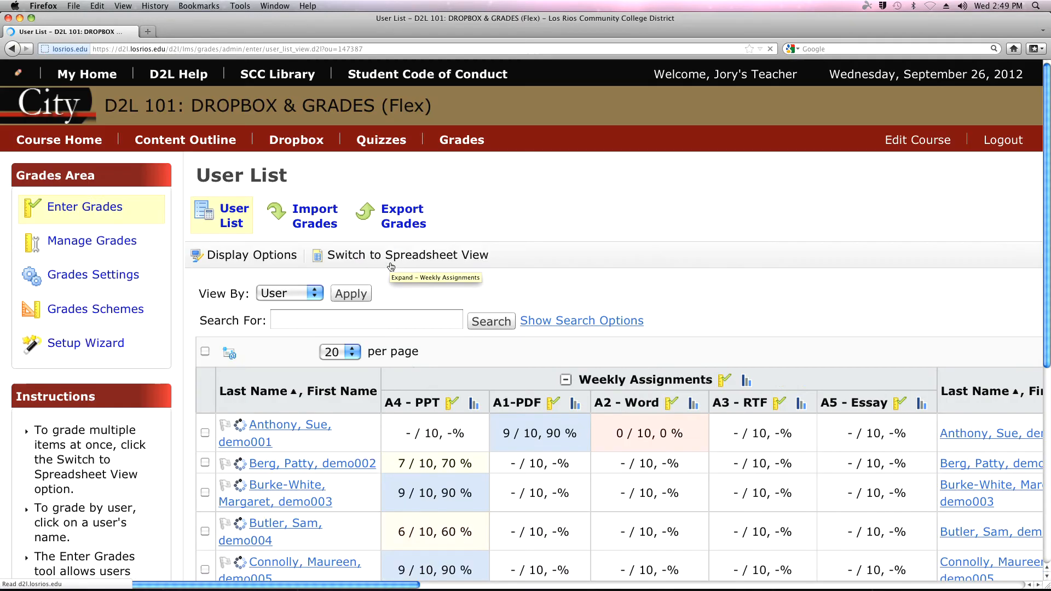
pyautogui.scroll(-8, 489, 329)
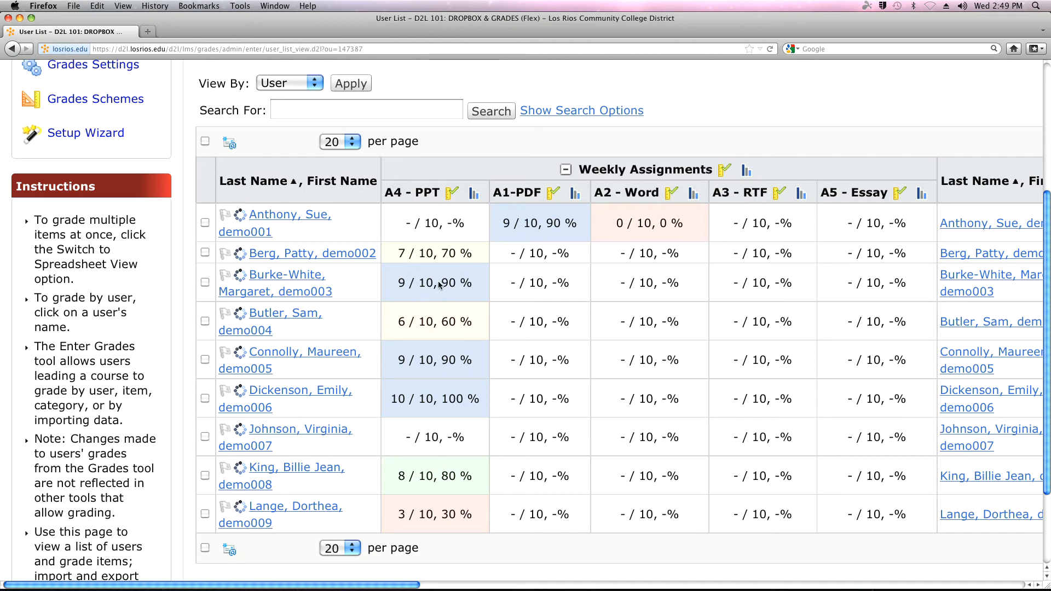
# Open grade entry for Assignment 1 - PDFs and enter grades of 9, 7 and 9 for the first three students.
pyautogui.click(552, 194)
pyautogui.scroll(-5, 528, 256)
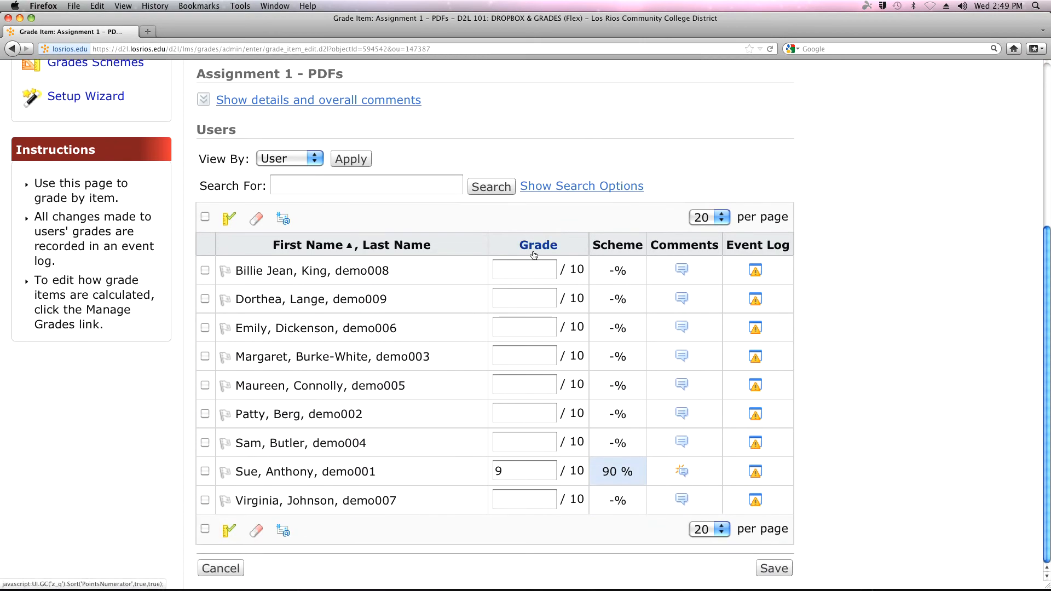
pyautogui.click(529, 271)
pyautogui.write('9')
pyautogui.click(524, 327)
pyautogui.write('9')
pyautogui.click(524, 298)
pyautogui.write('76')
pyautogui.press('BackSpace')
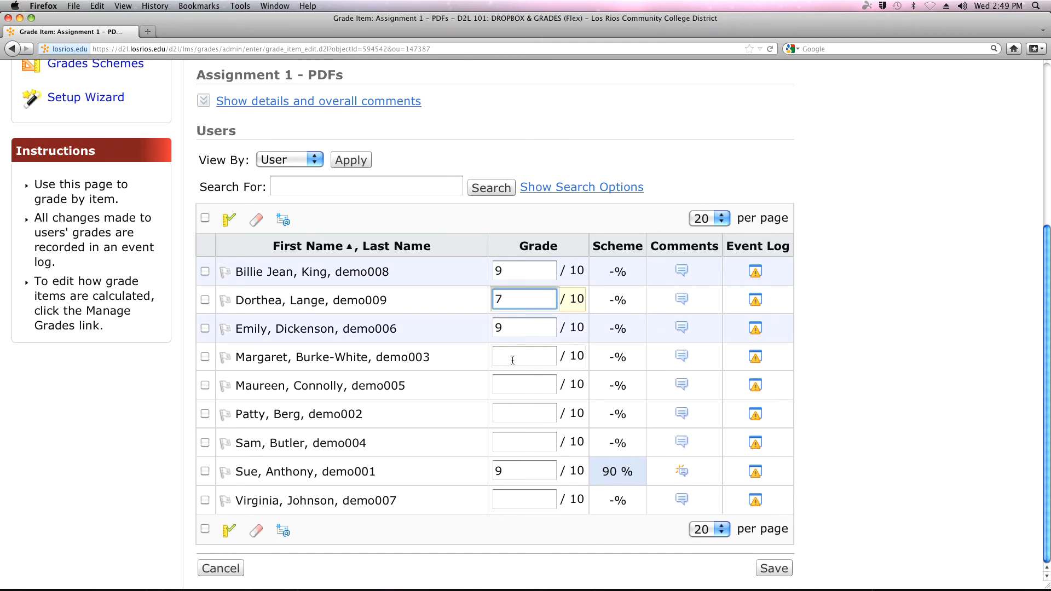
# Enter Assignment 1 grades of 7 and 10 for the fourth and fifth students.
pyautogui.click(513, 360)
pyautogui.write('7')
pyautogui.click(509, 384)
pyautogui.write('=')
pyautogui.press('BackSpace')
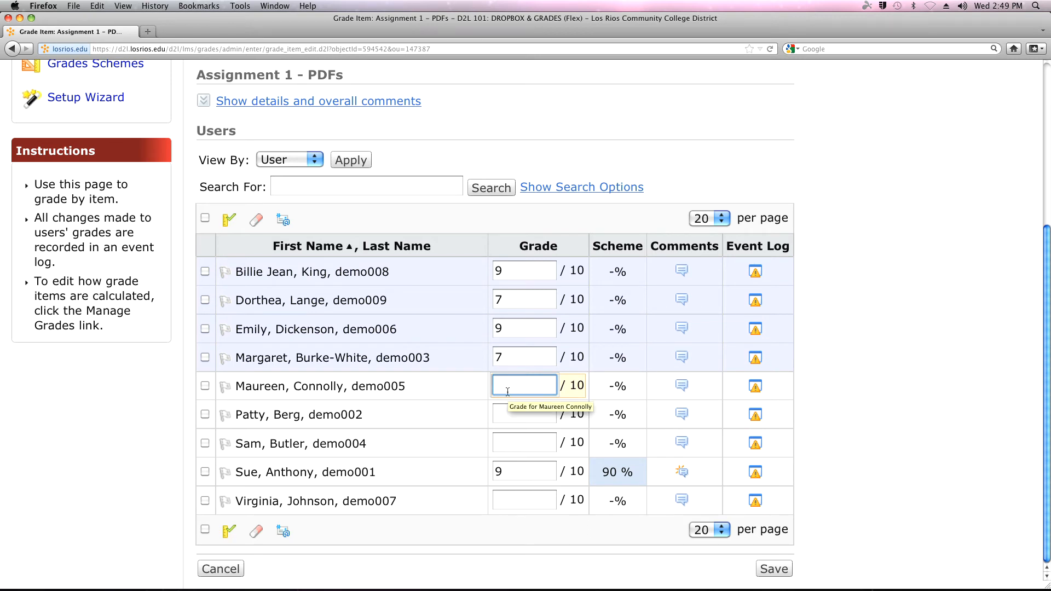
pyautogui.write('10')
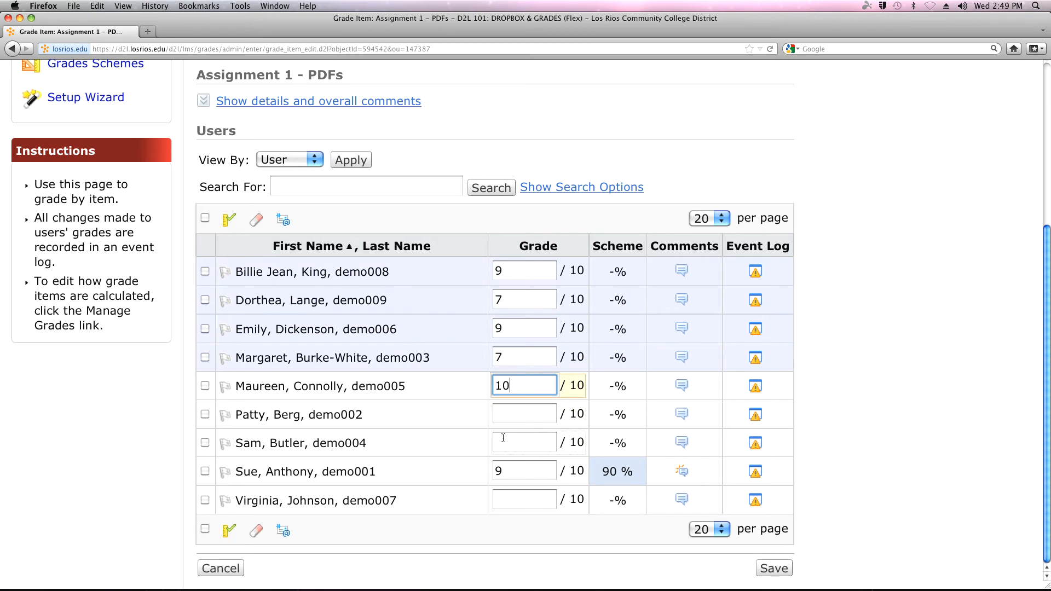
# Enter Assignment 1 grades of 5 and 4 for the sixth and seventh students, and save the grades.
pyautogui.click(503, 420)
pyautogui.write('5')
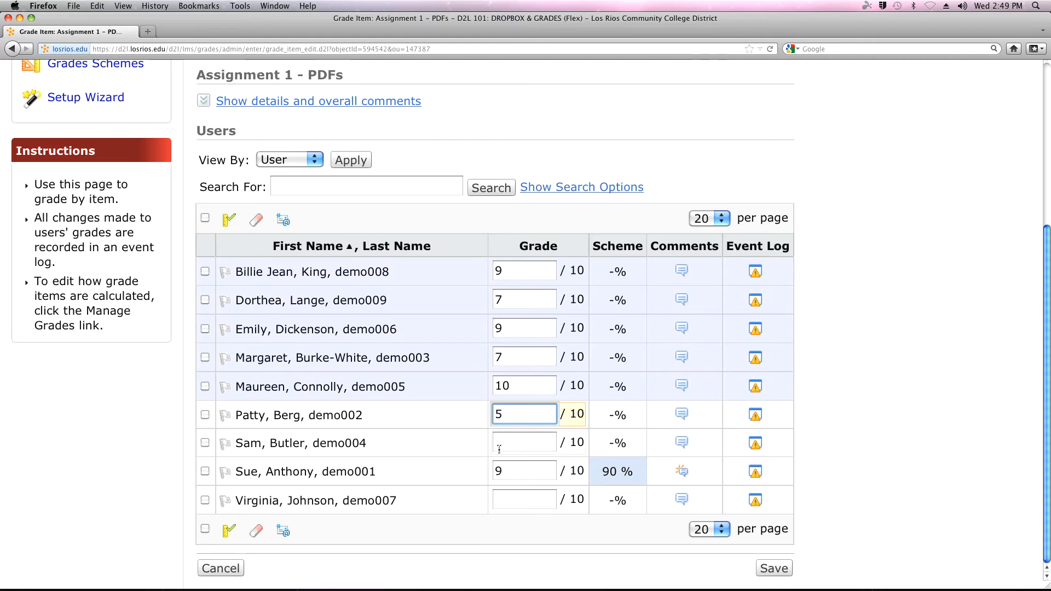
pyautogui.click(500, 444)
pyautogui.write('4')
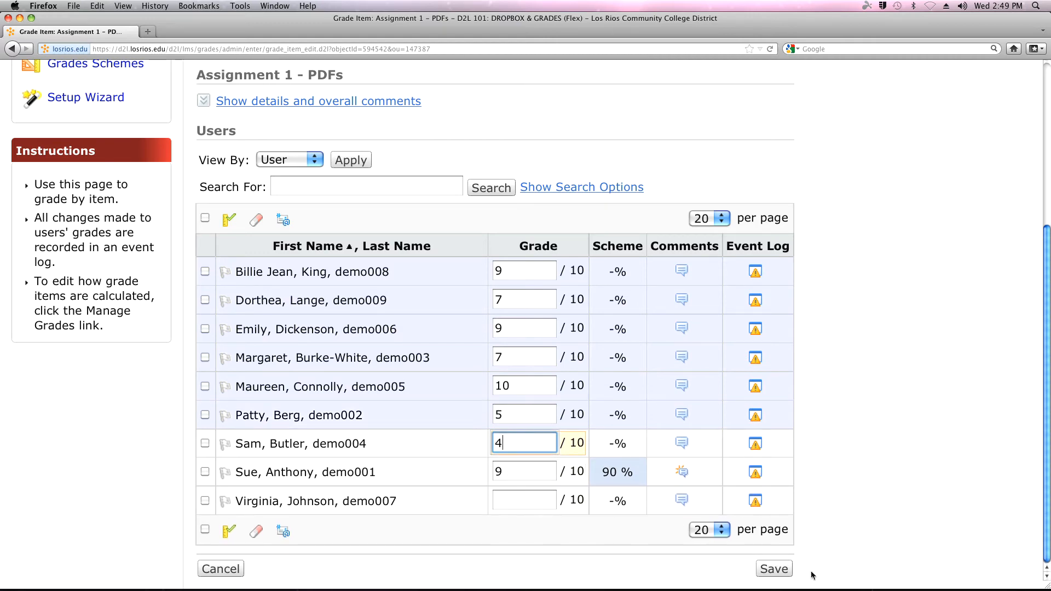
pyautogui.click(787, 569)
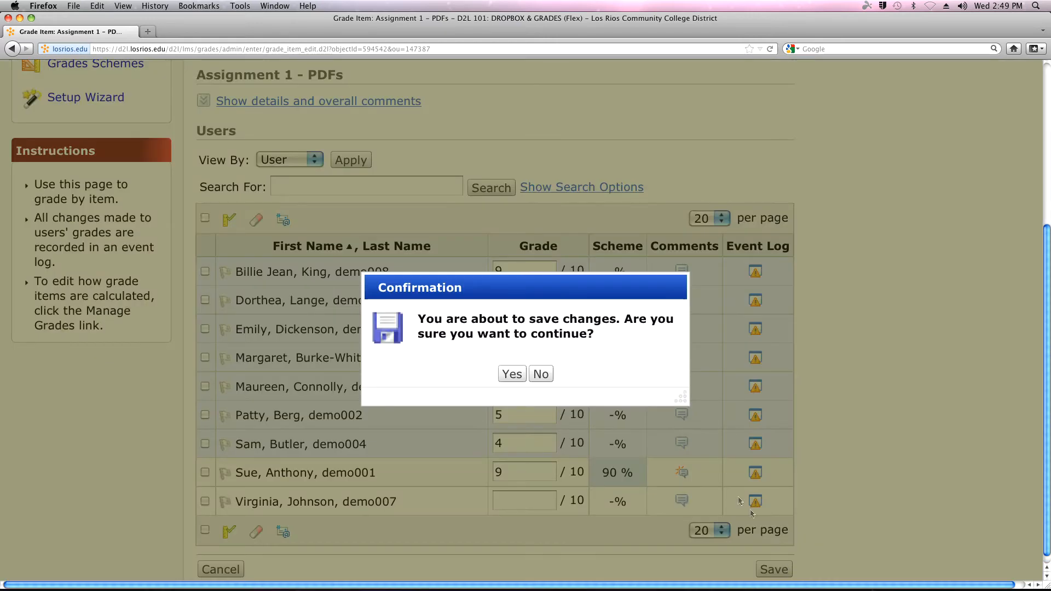
pyautogui.click(507, 373)
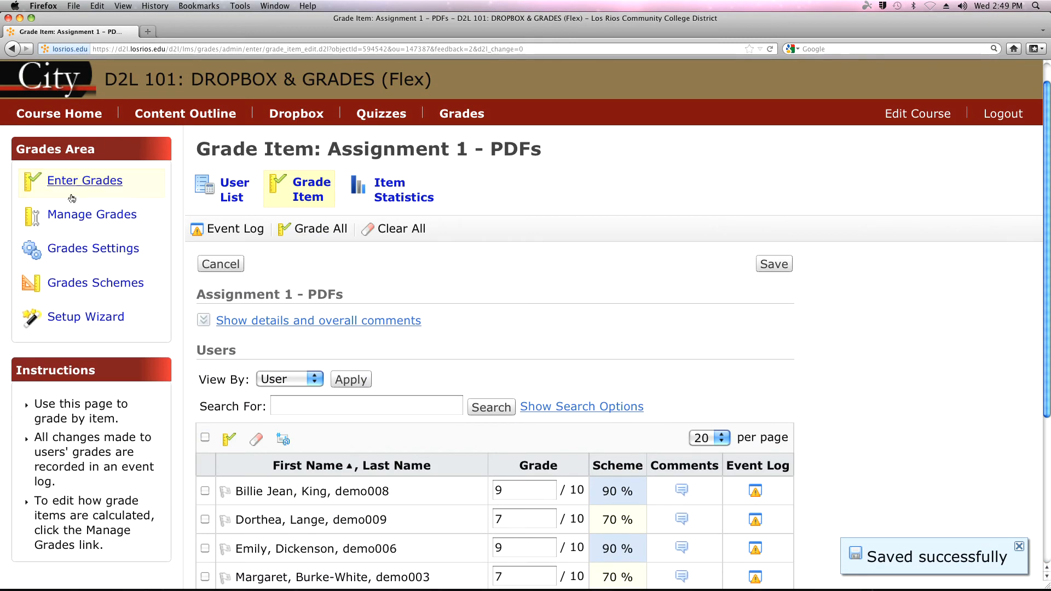
# Return to the user list and review the students' grades under A1-PDF.
pyautogui.click(70, 186)
pyautogui.scroll(-5, 768, 312)
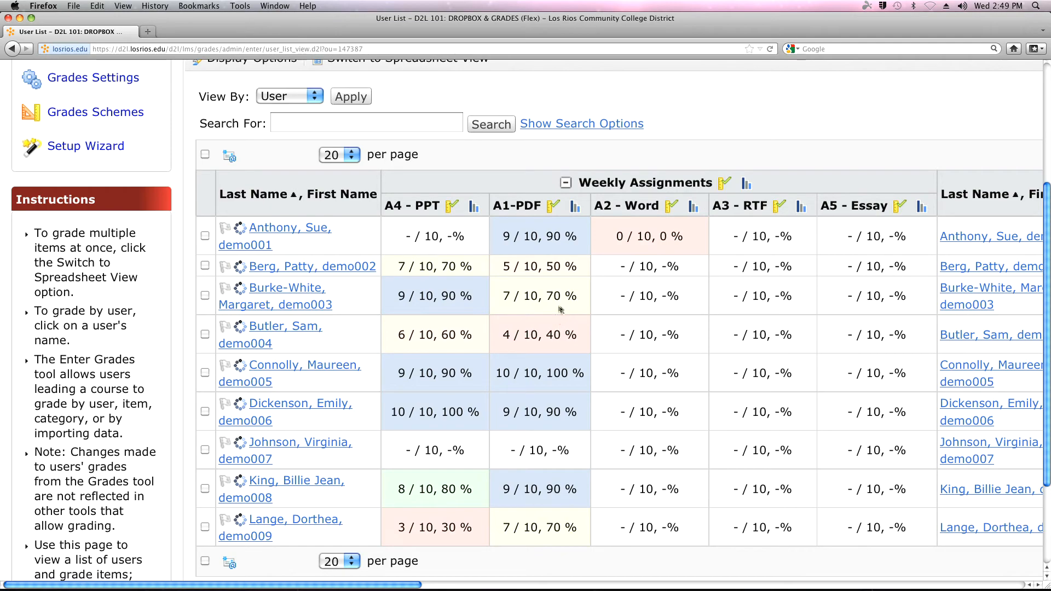
pyautogui.scroll(3, 116, 199)
pyautogui.scroll(2, 116, 199)
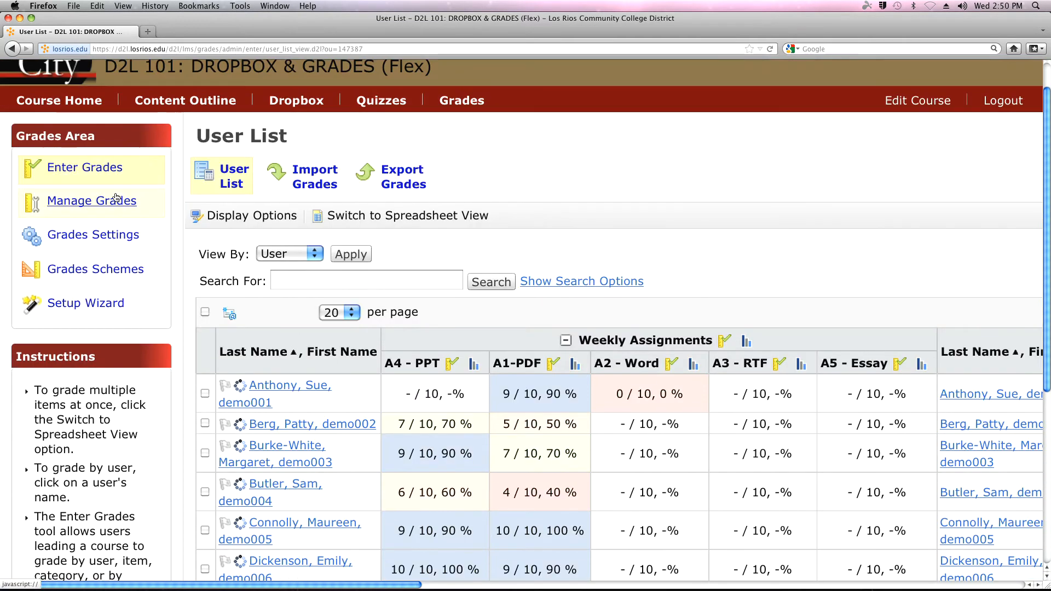
# Open grade entry for the Final Calculated Grade from the grades list.
pyautogui.click(116, 200)
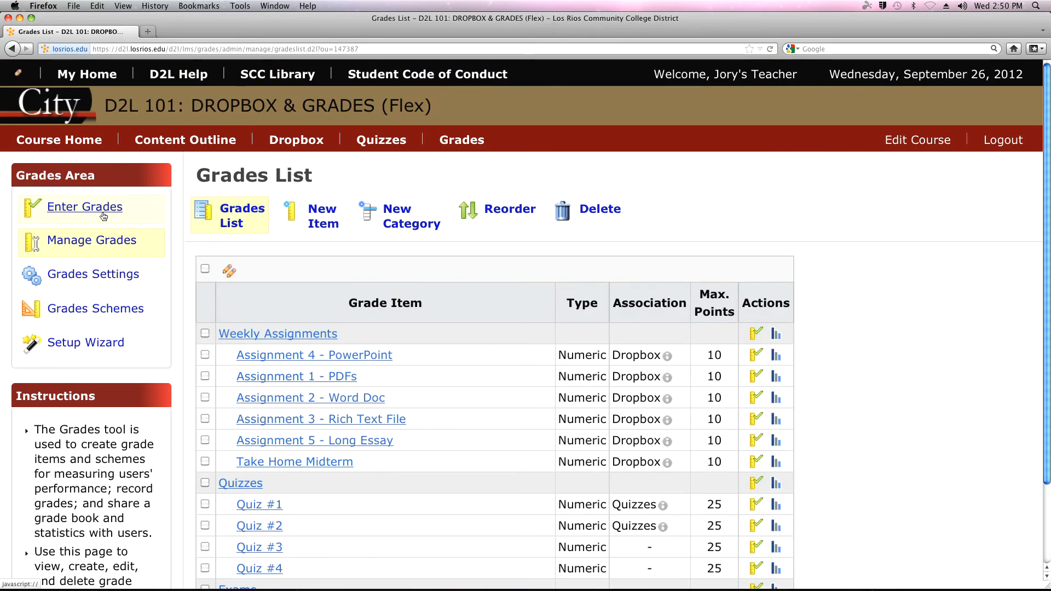
pyautogui.scroll(-4, 615, 357)
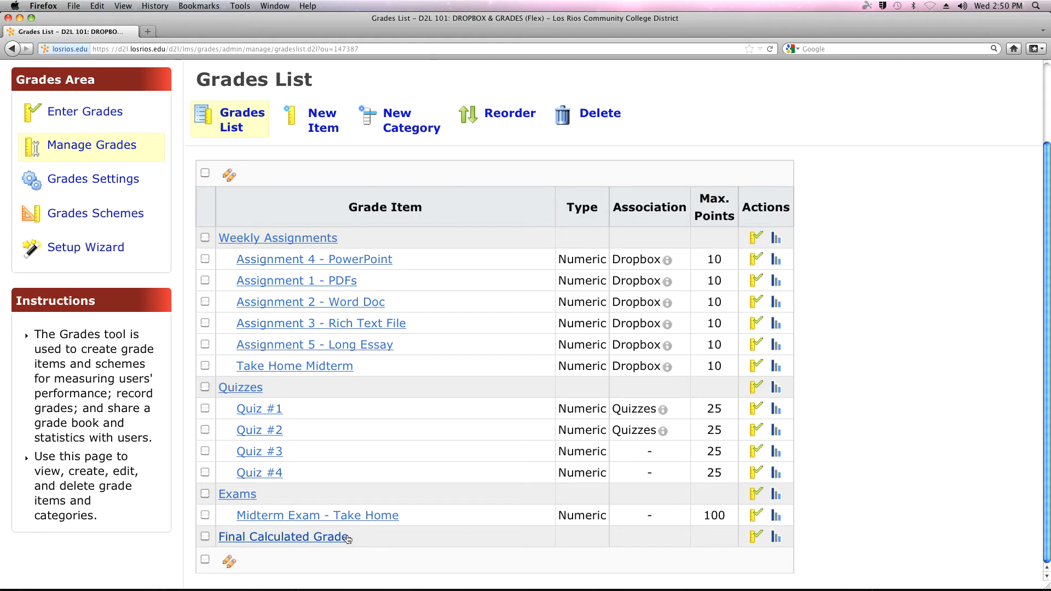
pyautogui.click(755, 538)
pyautogui.scroll(-2, 605, 323)
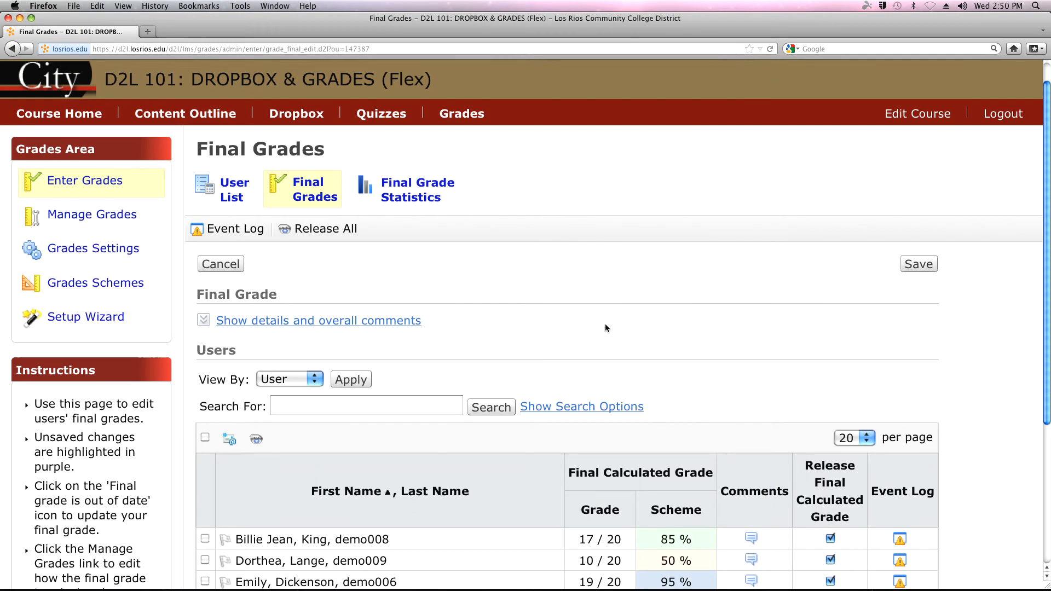
# Release the Final Calculated Grade to all users from the Final Grades page and confirm the release.
pyautogui.scroll(-1, 606, 327)
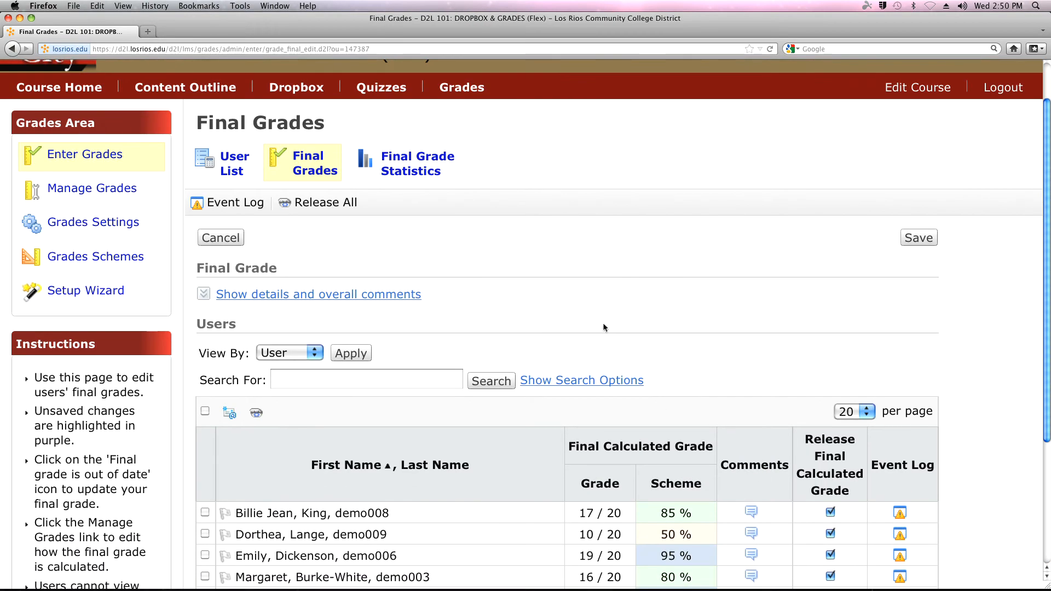
pyautogui.click(308, 204)
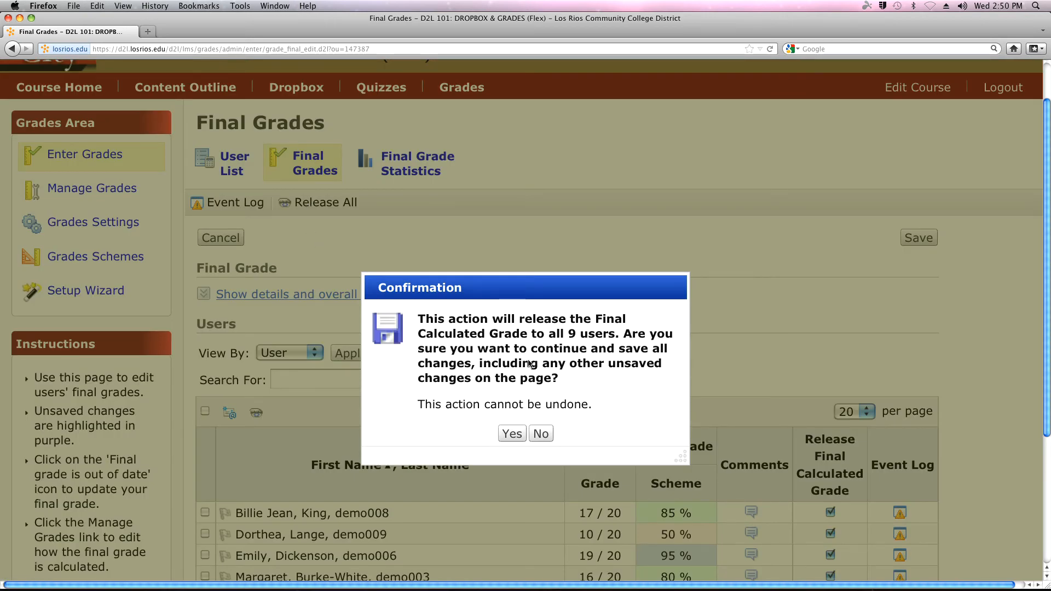
pyautogui.click(512, 434)
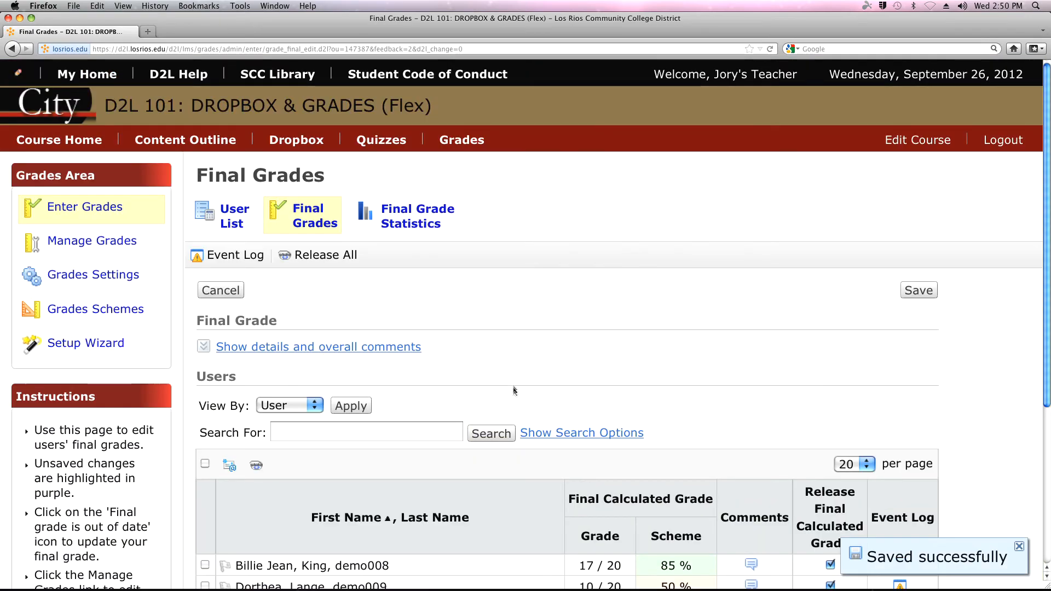
pyautogui.scroll(1, 518, 332)
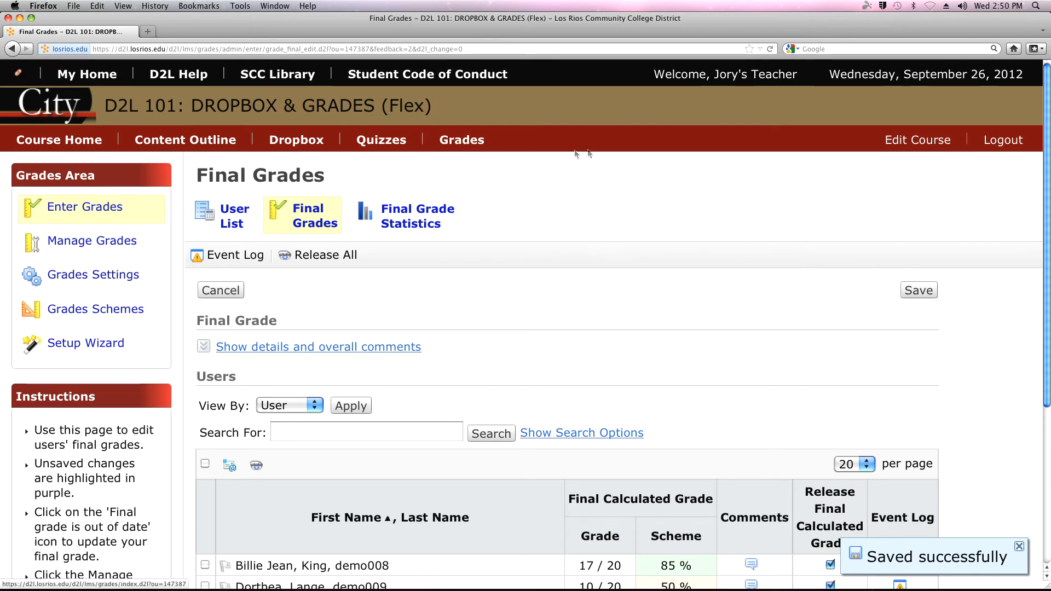
# Log out of the instructor account and log in with the demo student's username and password.
pyautogui.click(992, 139)
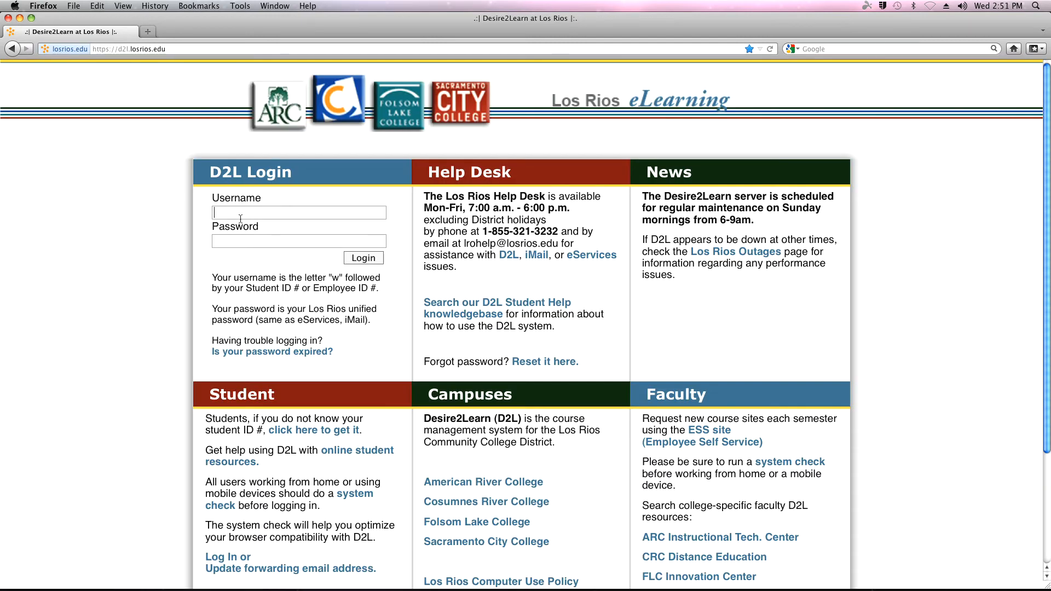
pyautogui.click(216, 212)
pyautogui.write('demo001')
pyautogui.press('Return')
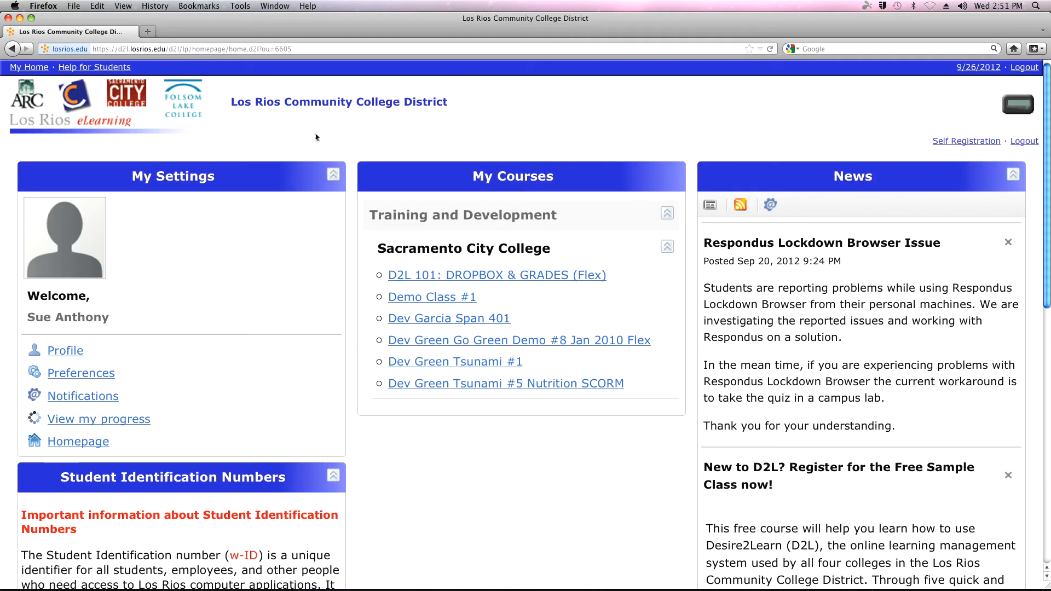
# Open the D2L 101: DROPBOX & GRADES (Flex) course and go to the student's Grades page.
pyautogui.click(541, 279)
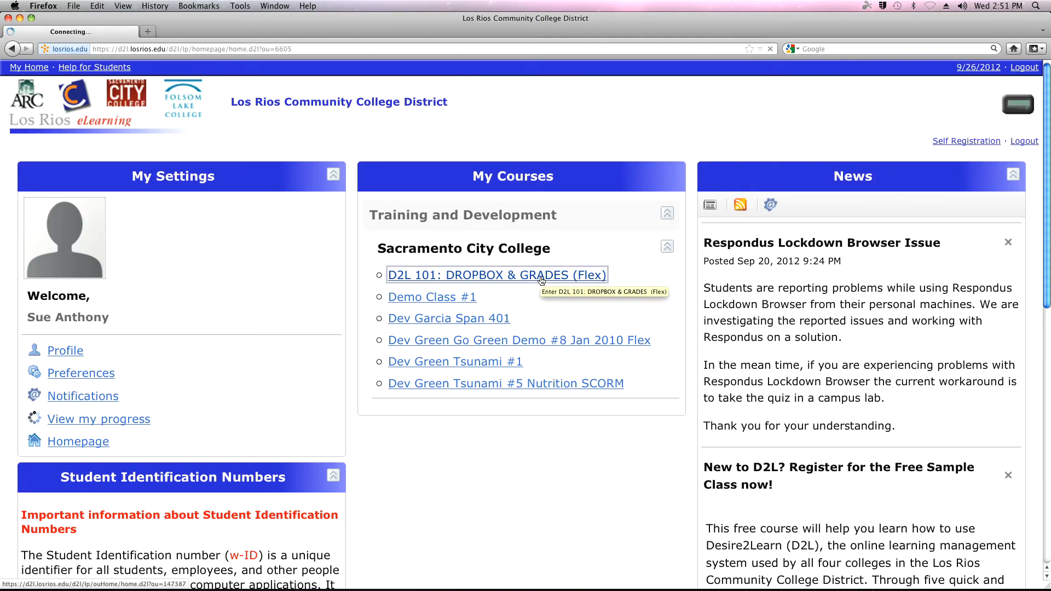
pyautogui.press('super+minus')
pyautogui.press('super+minus')
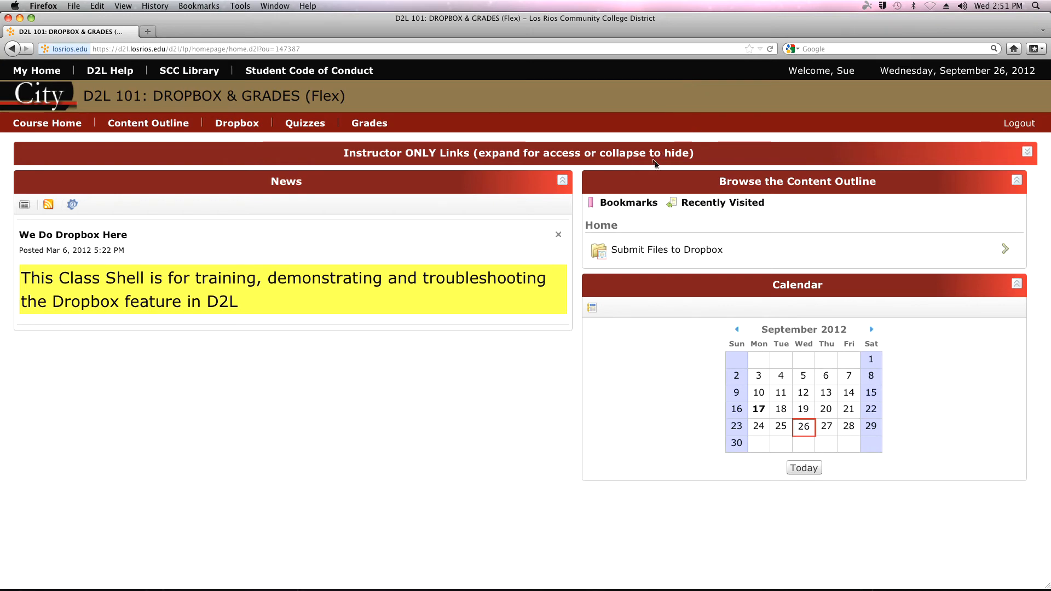
pyautogui.click(376, 127)
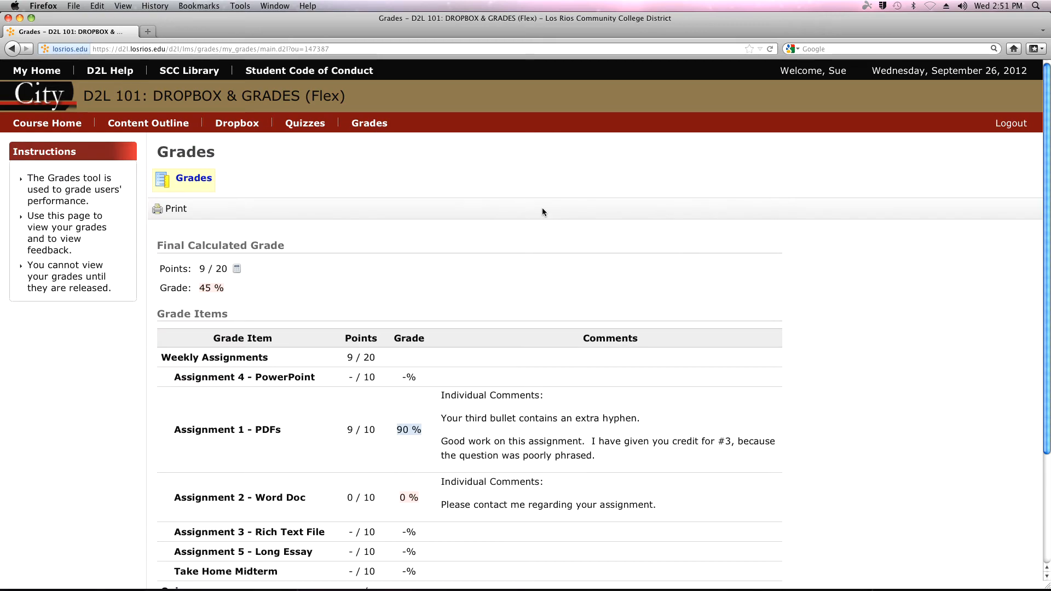
# Examine the student's view of the final calculated grade, grade items and individual comments, highlighting the Final Calculated Grade section.
pyautogui.scroll(-2, 668, 198)
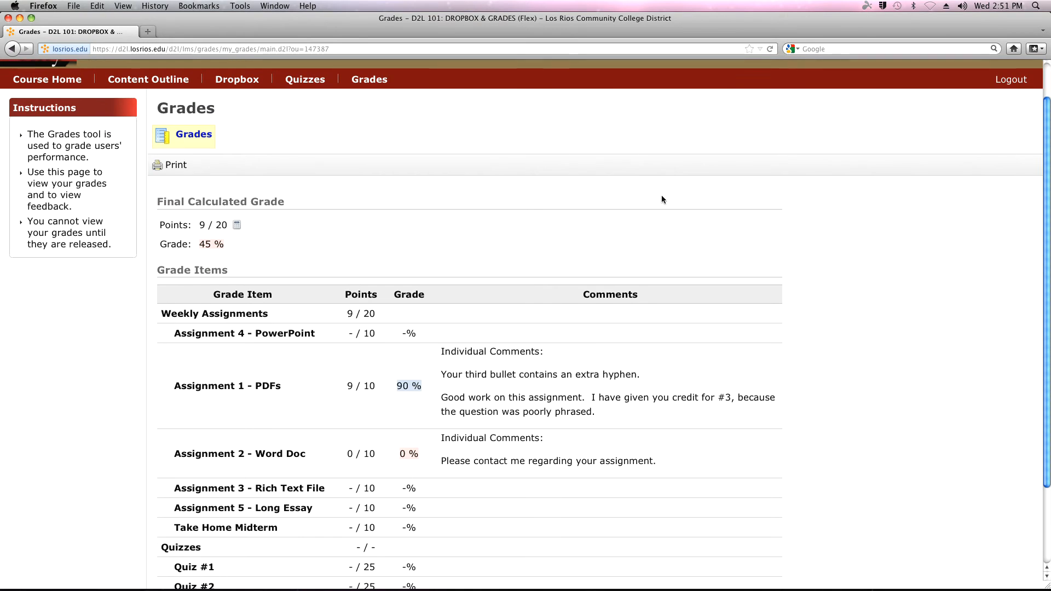
pyautogui.press('super+plus')
pyautogui.press('super+plus')
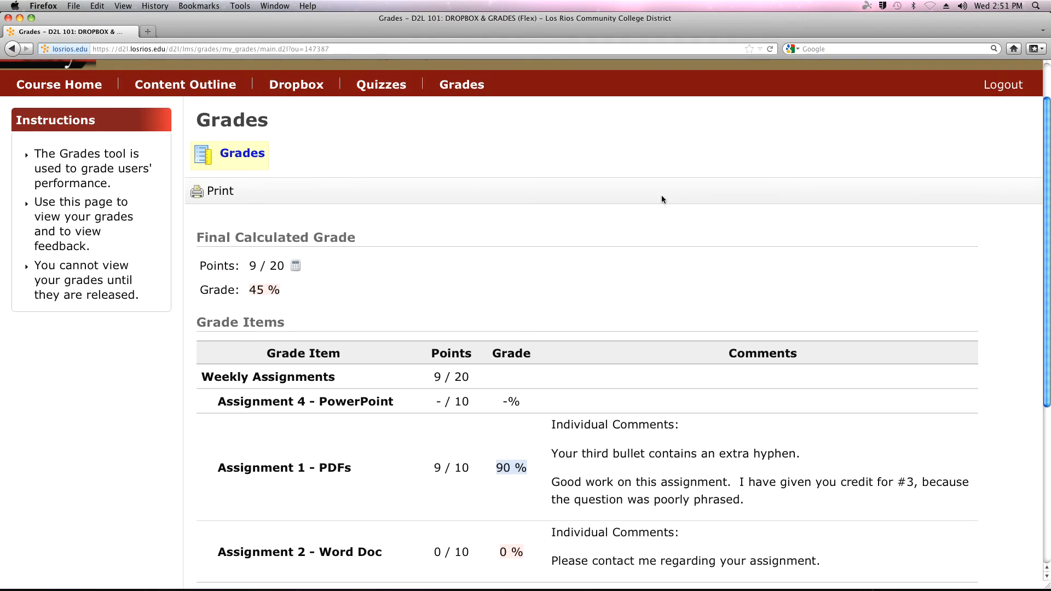
pyautogui.scroll(-3, 602, 130)
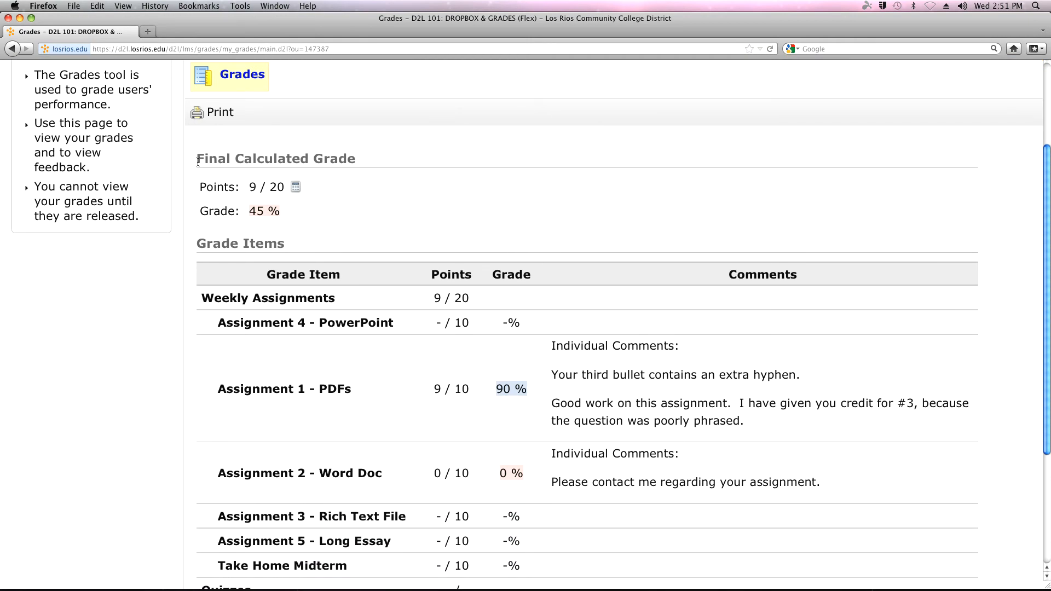
pyautogui.moveTo(192, 158); pyautogui.dragTo(338, 211)
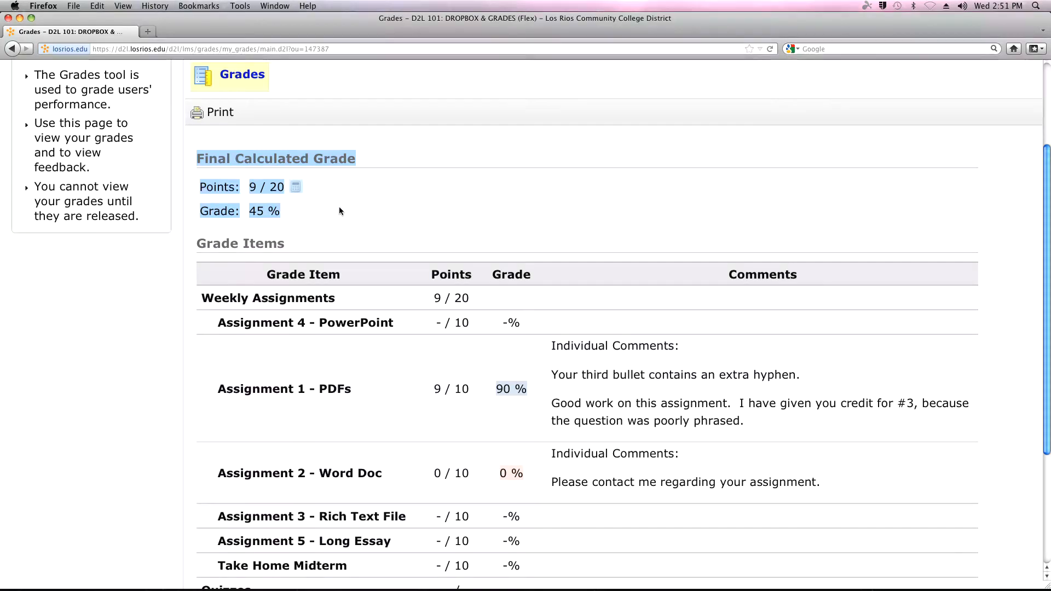
pyautogui.scroll(-1, 351, 186)
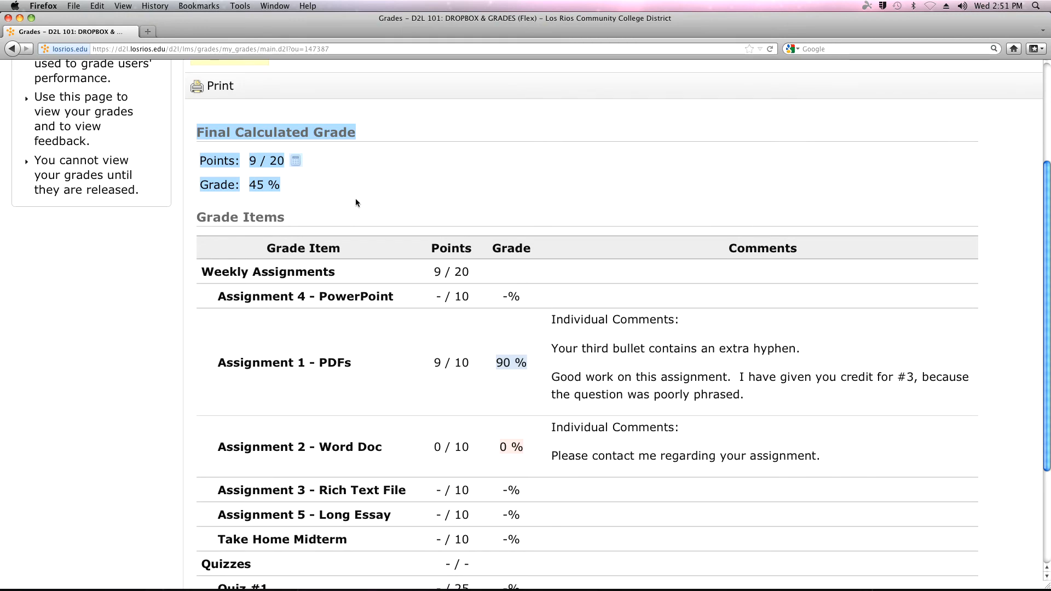
pyautogui.scroll(-3, 356, 199)
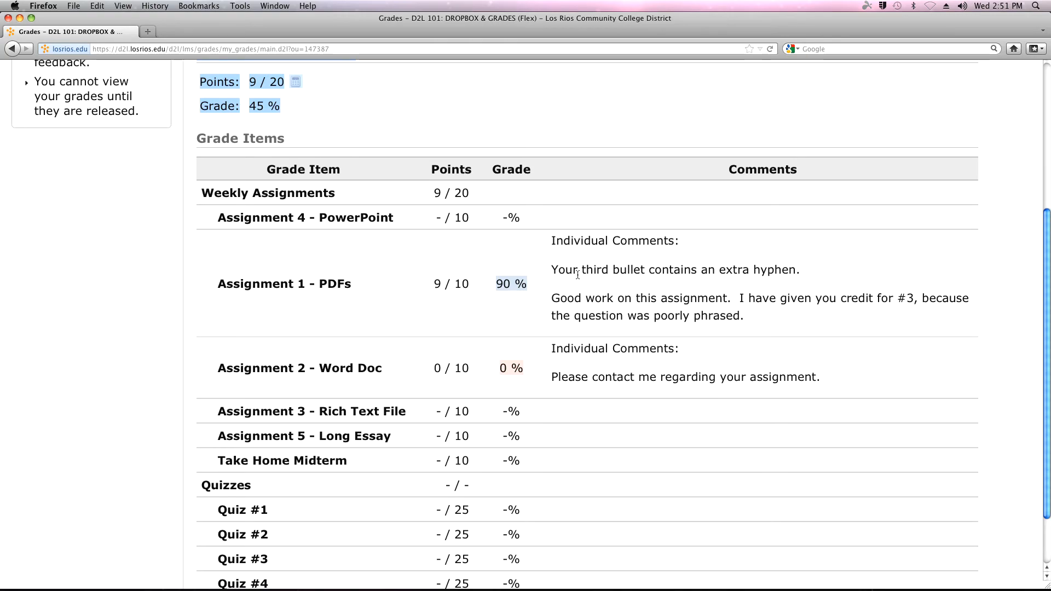
pyautogui.scroll(-3, 578, 275)
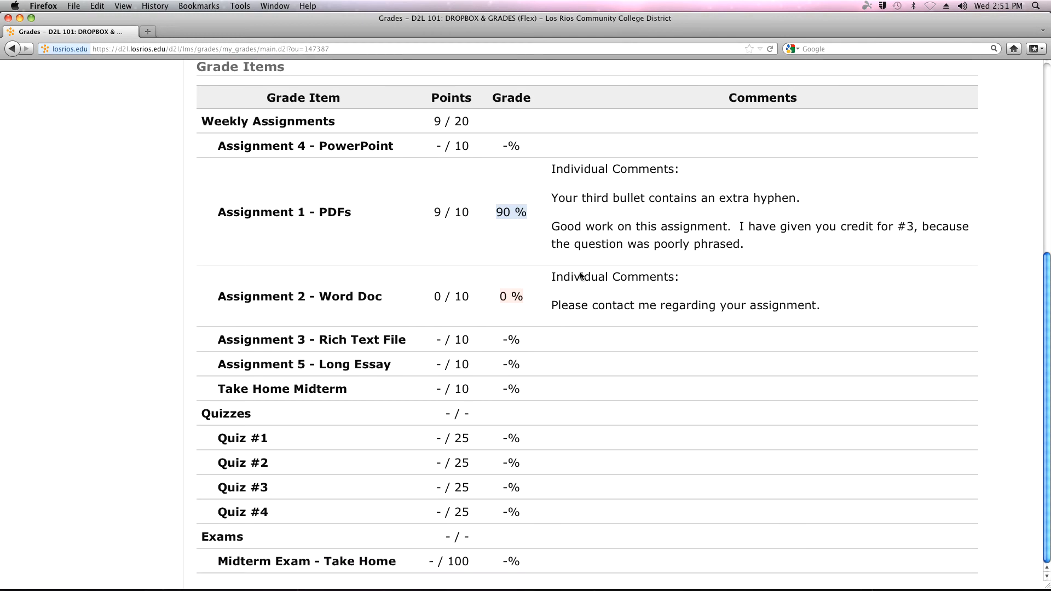
pyautogui.scroll(10, 581, 275)
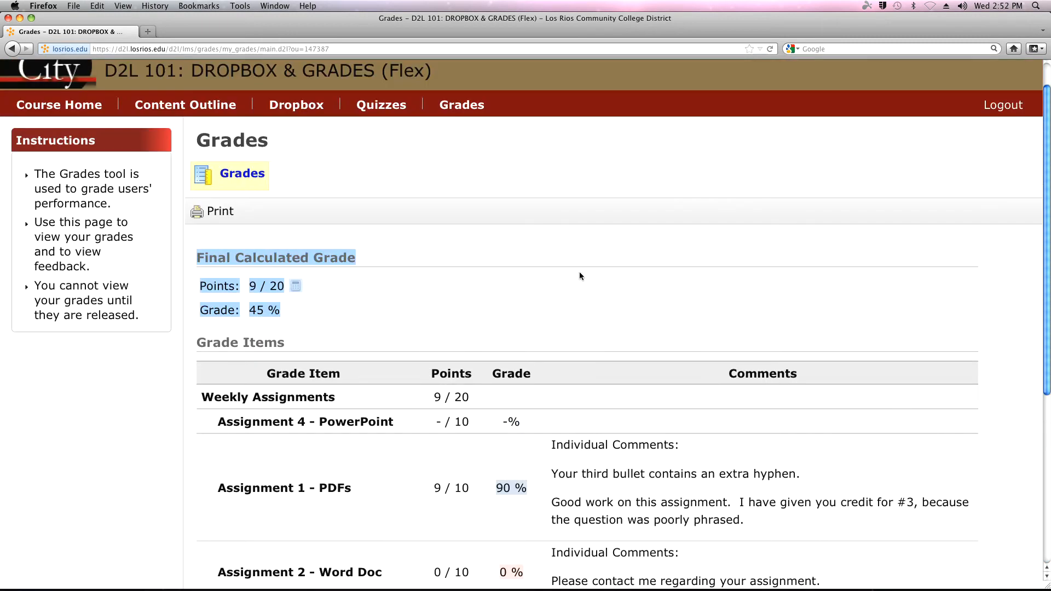
pyautogui.scroll(1, 580, 275)
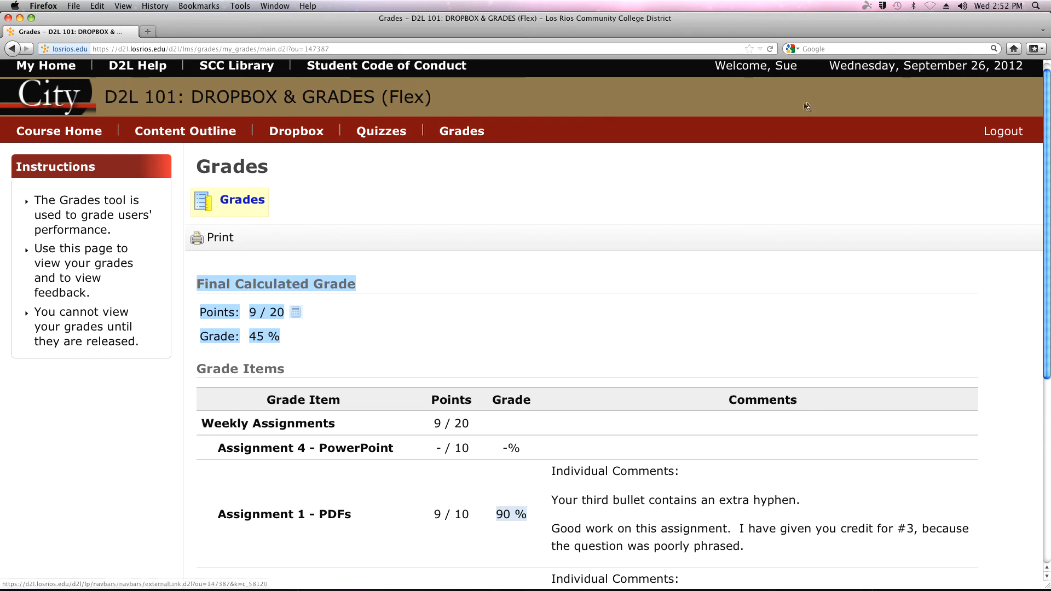
# Log out of the student account and log back in with the instructor's username and password.
pyautogui.click(988, 131)
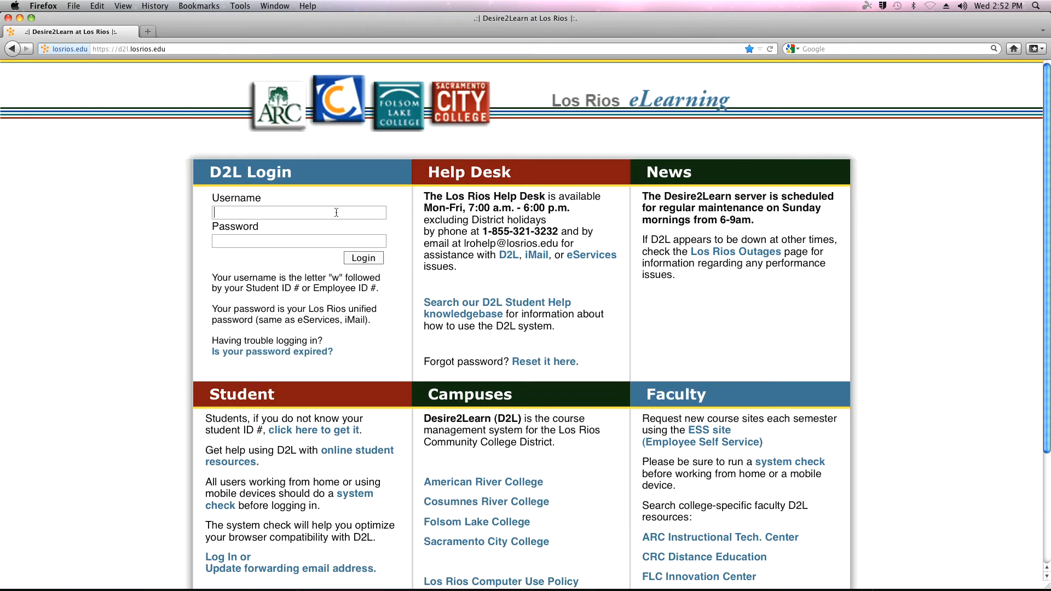
pyautogui.write('jory.teacher')
pyautogui.press('Tab')
pyautogui.write('••••••••')
pyautogui.press('Return')
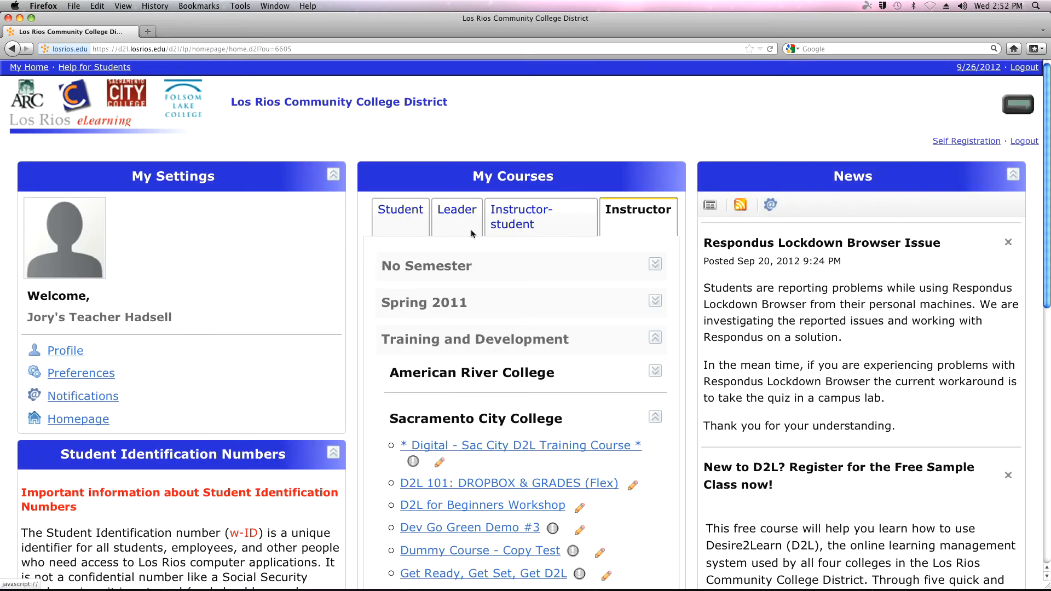
# Open the D2L 101: DROPBOX & GRADES (Flex) course as instructor and go to its grades list.
pyautogui.click(511, 482)
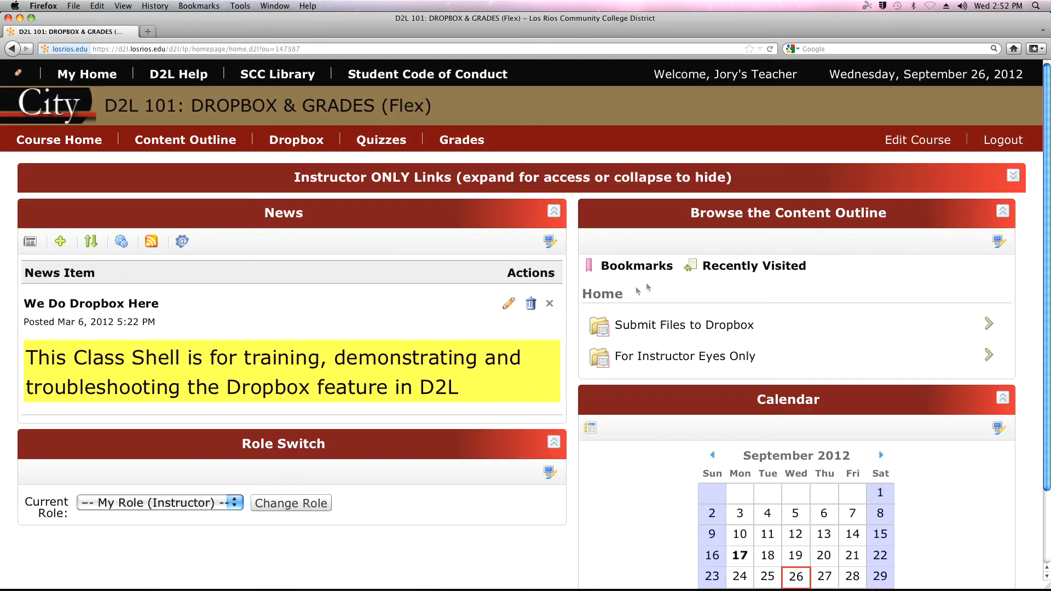
pyautogui.click(462, 144)
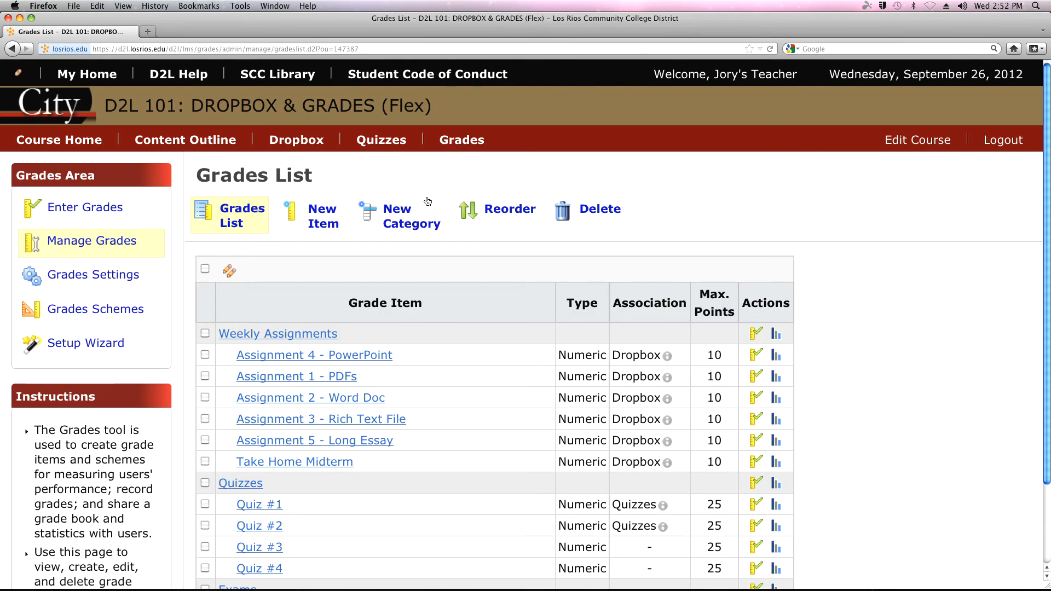
pyautogui.scroll(-1, 432, 189)
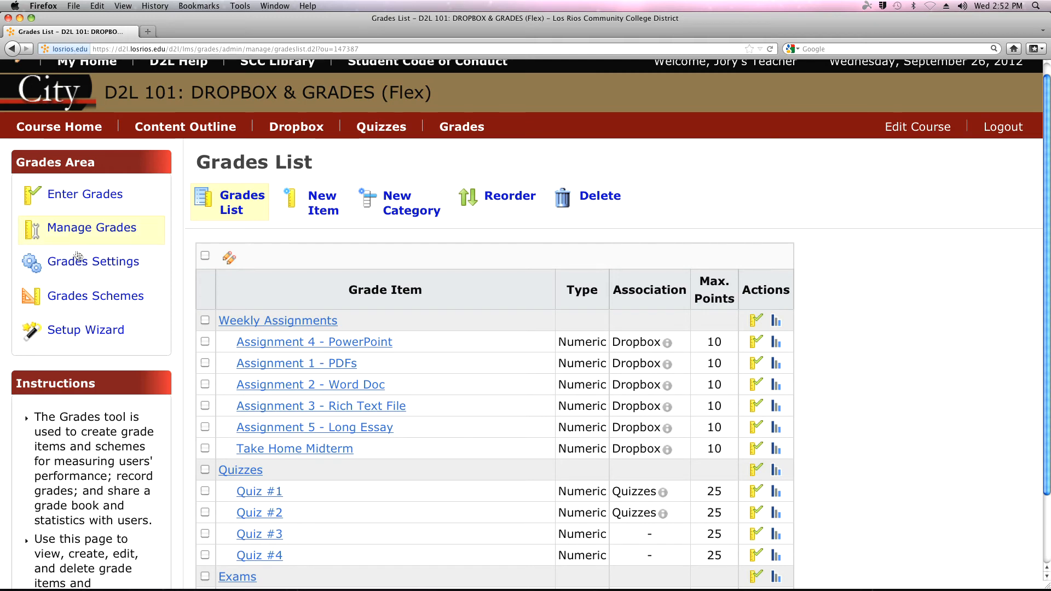
# Open the grades settings and review the personal display options.
pyautogui.click(67, 266)
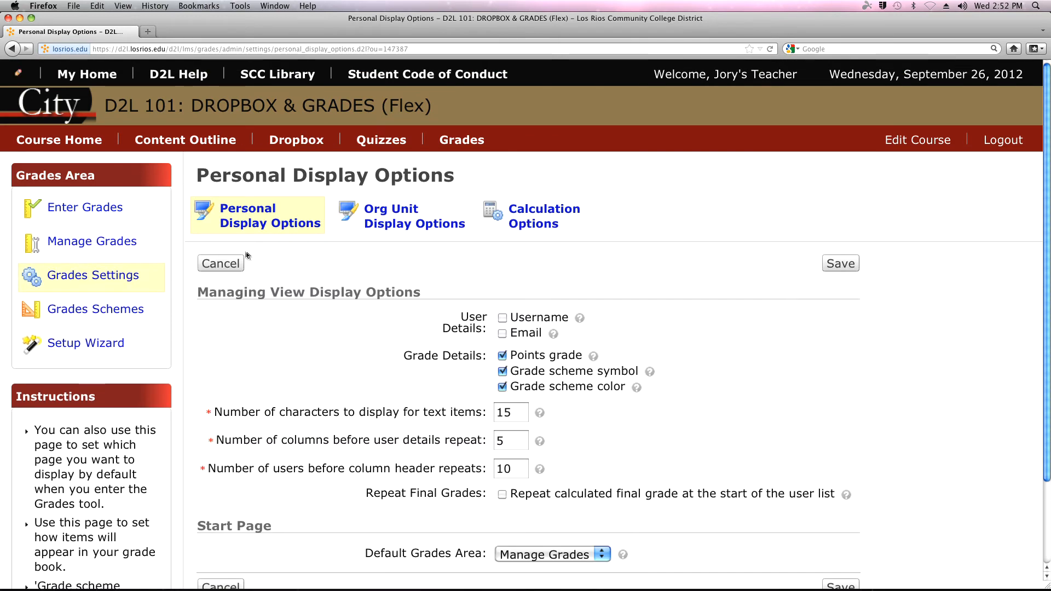
pyautogui.scroll(-1, 248, 252)
pyautogui.scroll(-2, 248, 251)
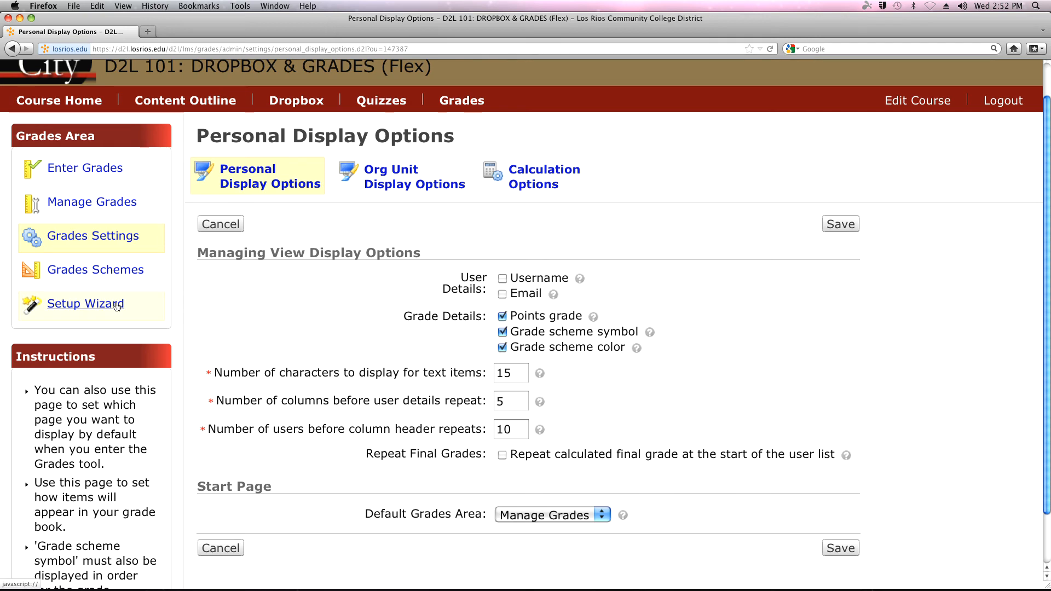
pyautogui.scroll(1, 164, 279)
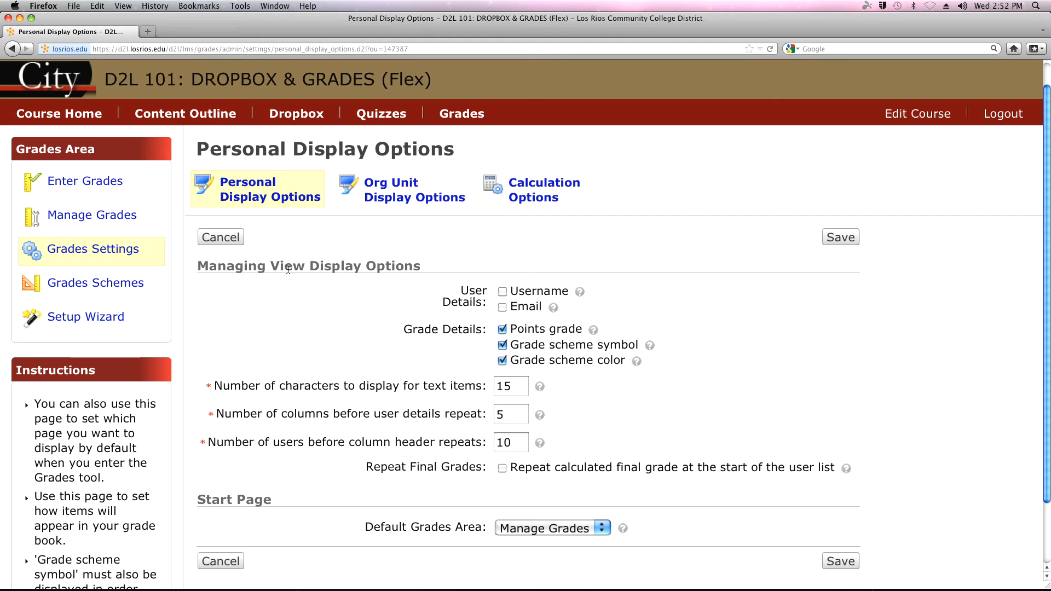
# In Org Unit Display Options, turn off grade scheme color and set decimals displayed to 0 for the submission view, and save.
pyautogui.click(381, 204)
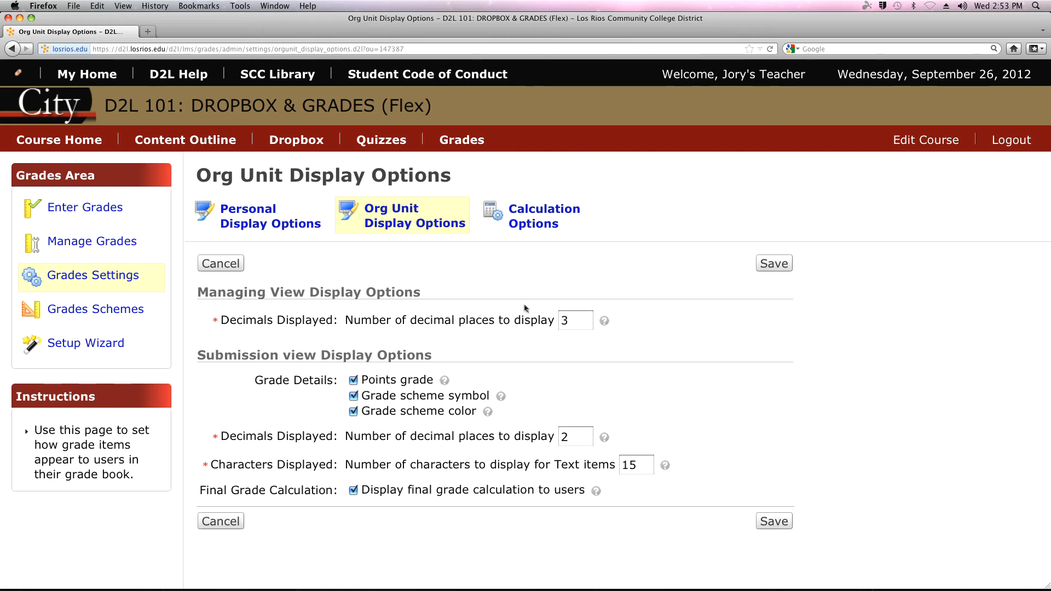
pyautogui.click(353, 411)
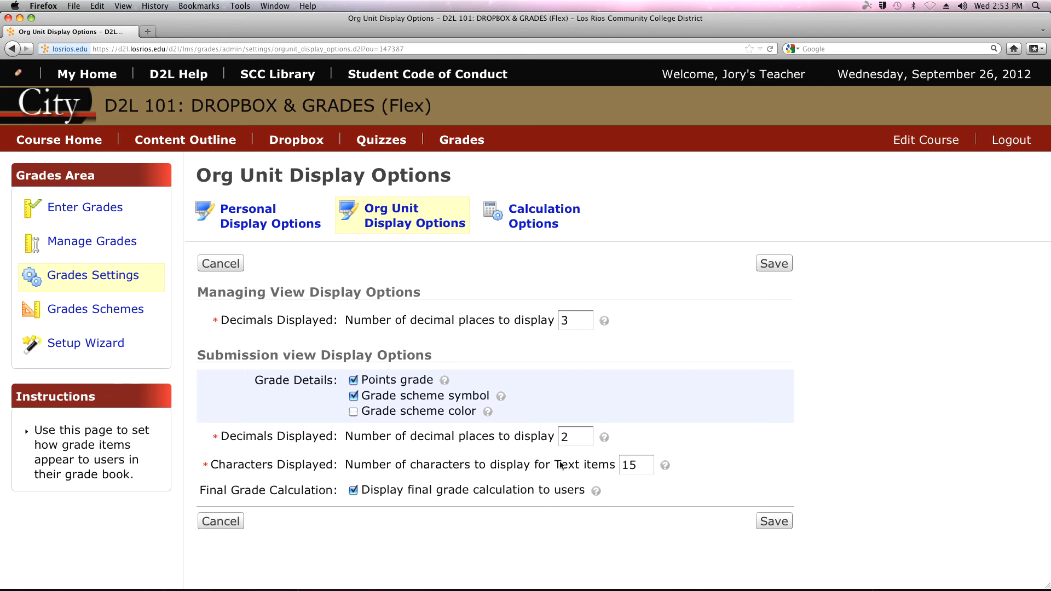
pyautogui.doubleClick(569, 437)
pyautogui.write('0')
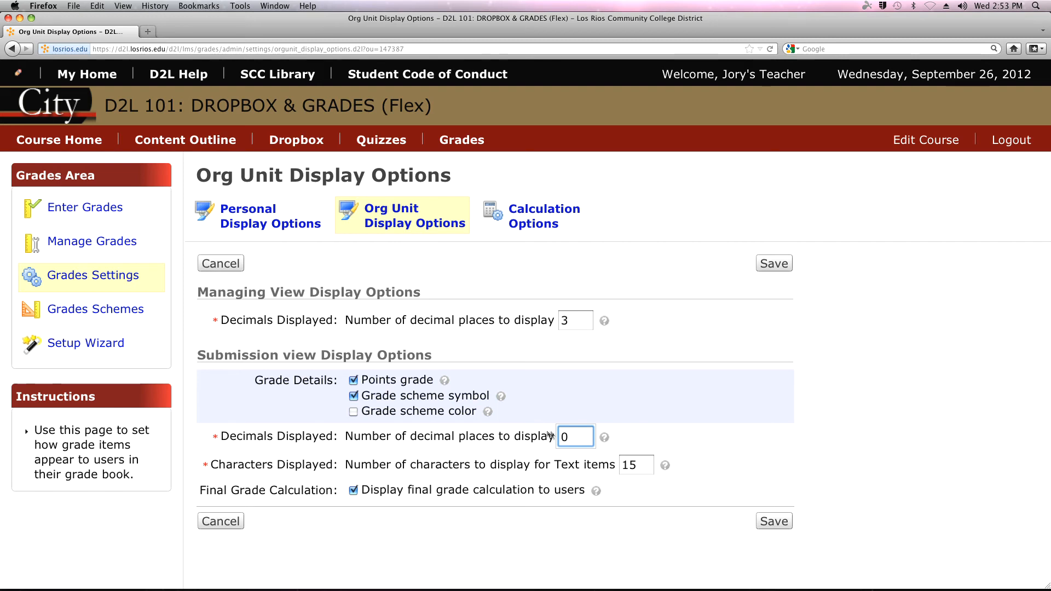
pyautogui.click(773, 523)
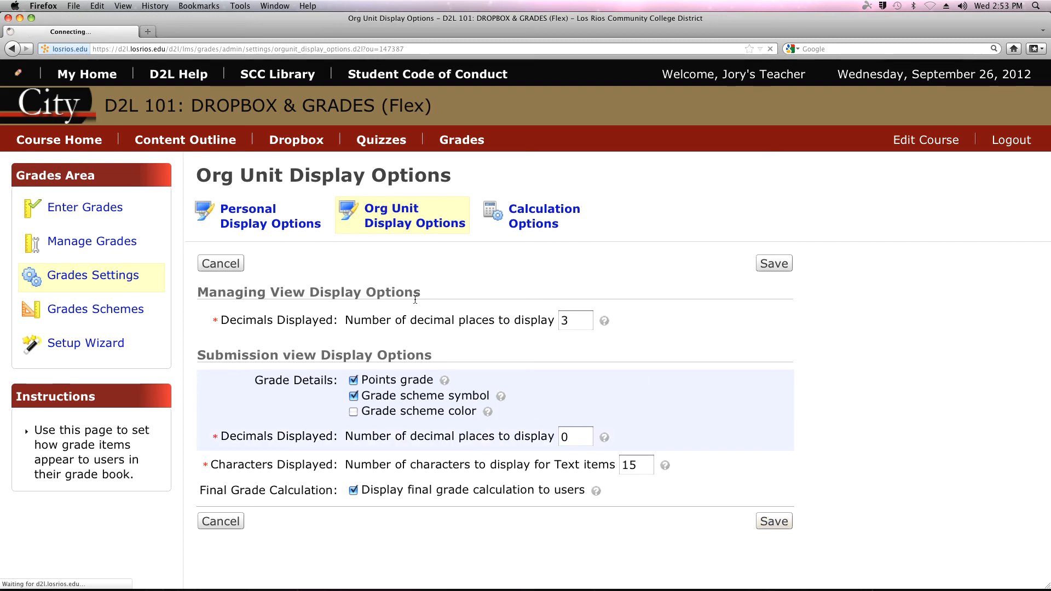
# Return to the Enter Grades user list and review the students' Weekly Assignments grades.
pyautogui.click(451, 142)
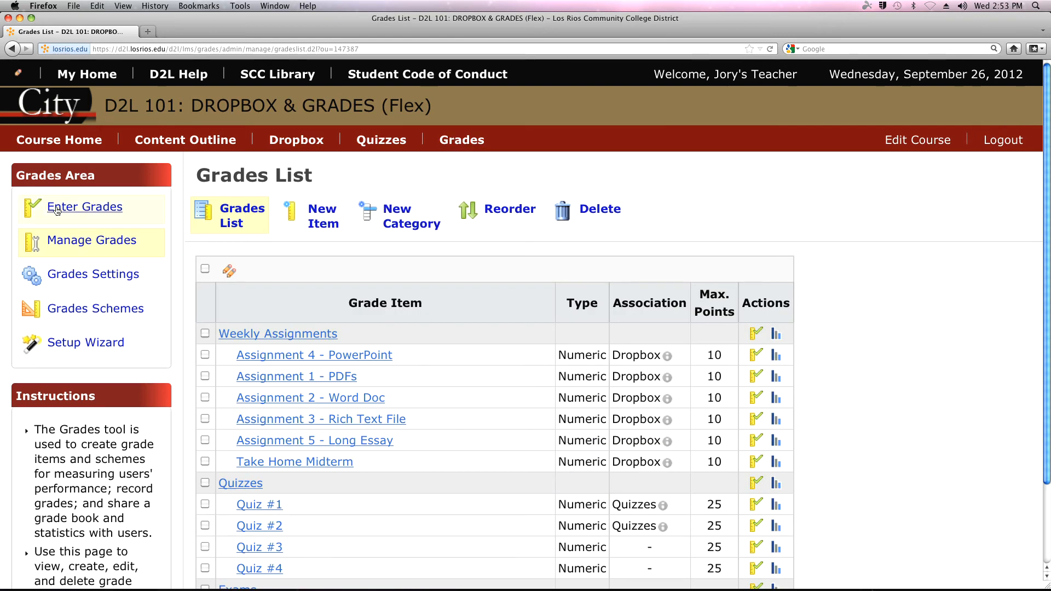
pyautogui.click(57, 211)
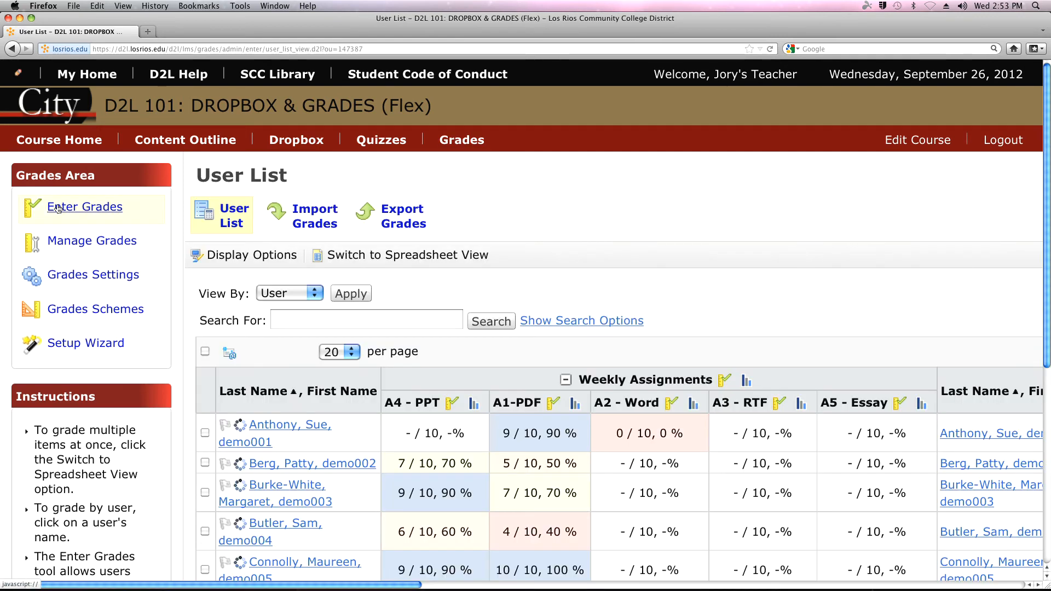
pyautogui.scroll(-3, 353, 259)
pyautogui.scroll(-5, 353, 259)
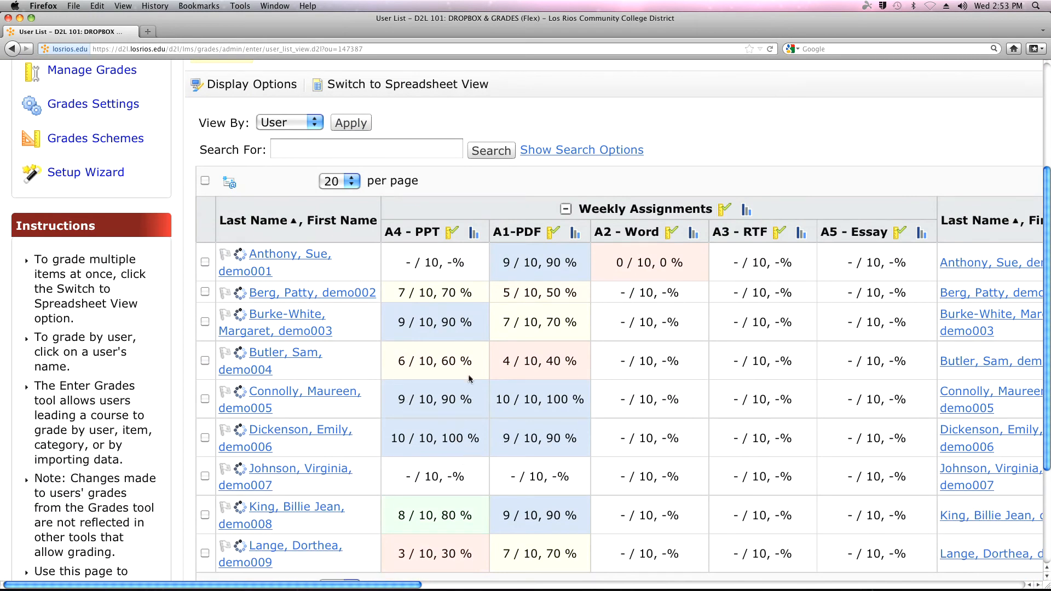
pyautogui.scroll(-1, 471, 380)
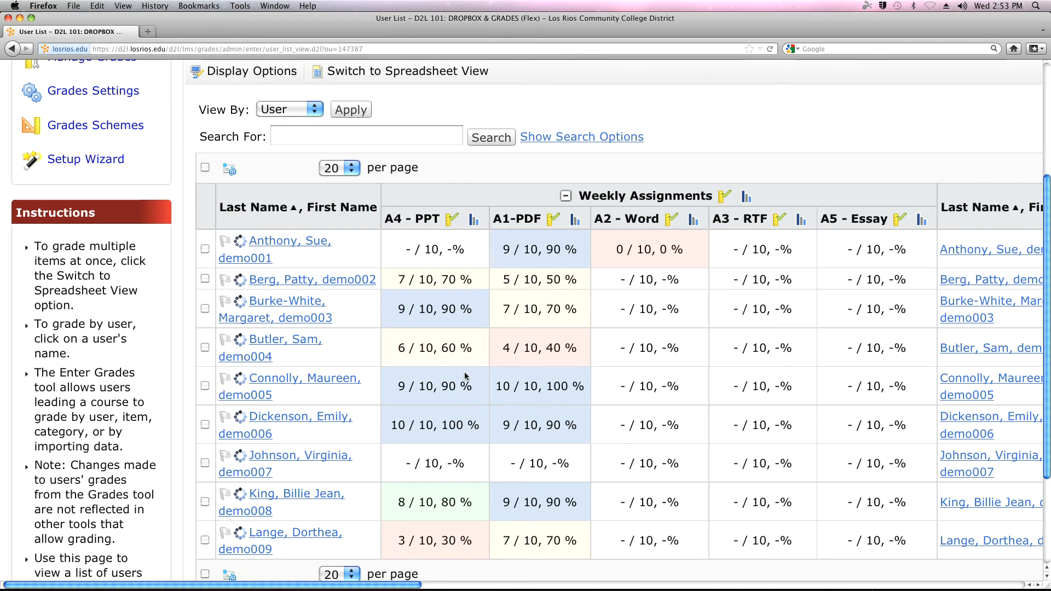
pyautogui.scroll(3, 464, 376)
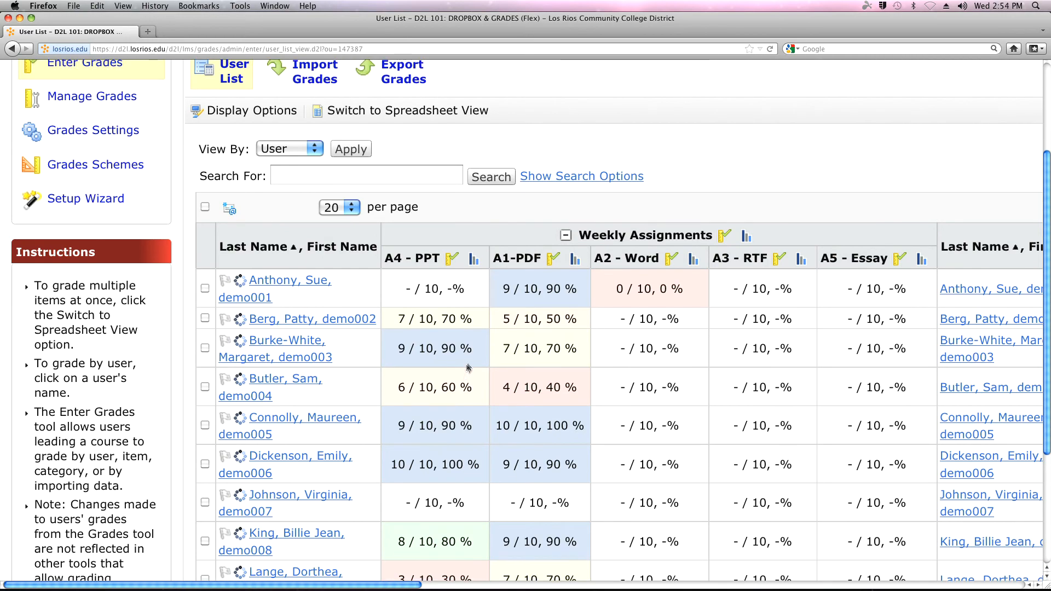
# Open the grades settings and review the calculation options for grading system and ungraded items, leaving without saving.
pyautogui.scroll(-6, 465, 367)
pyautogui.scroll(4, 465, 362)
pyautogui.scroll(5, 466, 364)
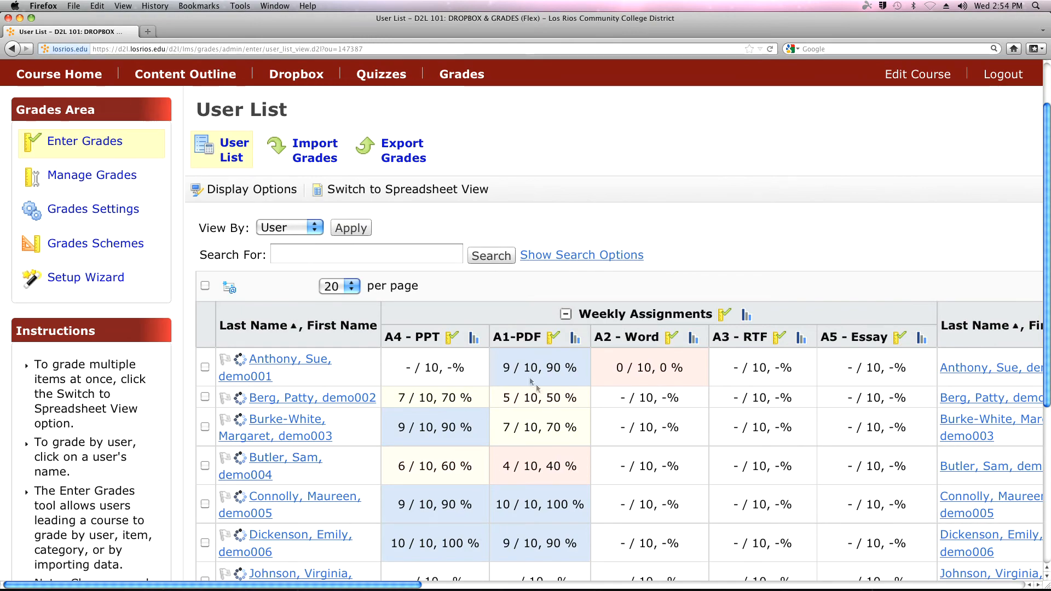
pyautogui.scroll(3, 534, 386)
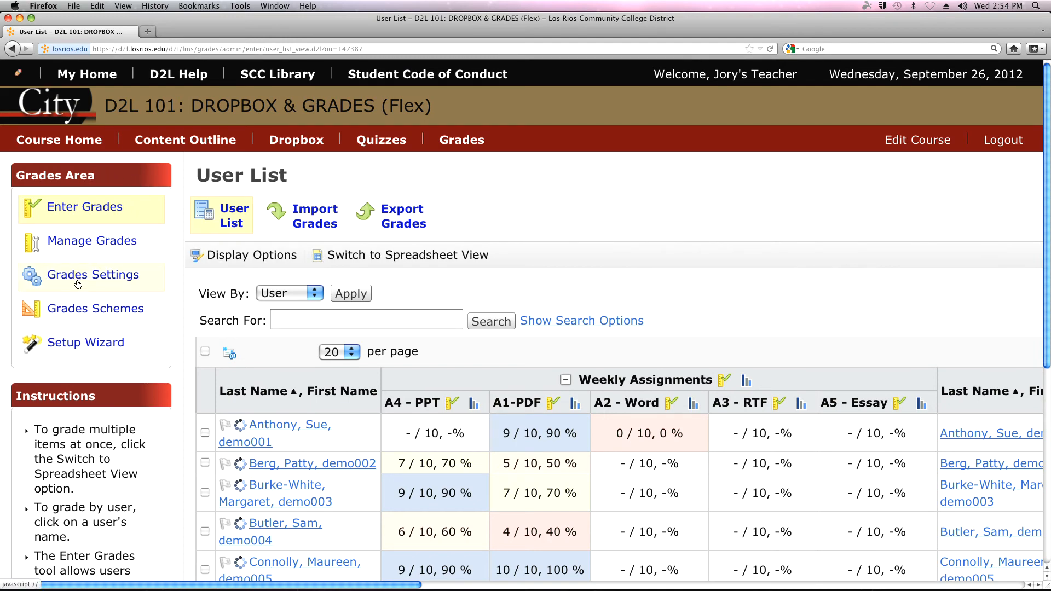
pyautogui.click(110, 277)
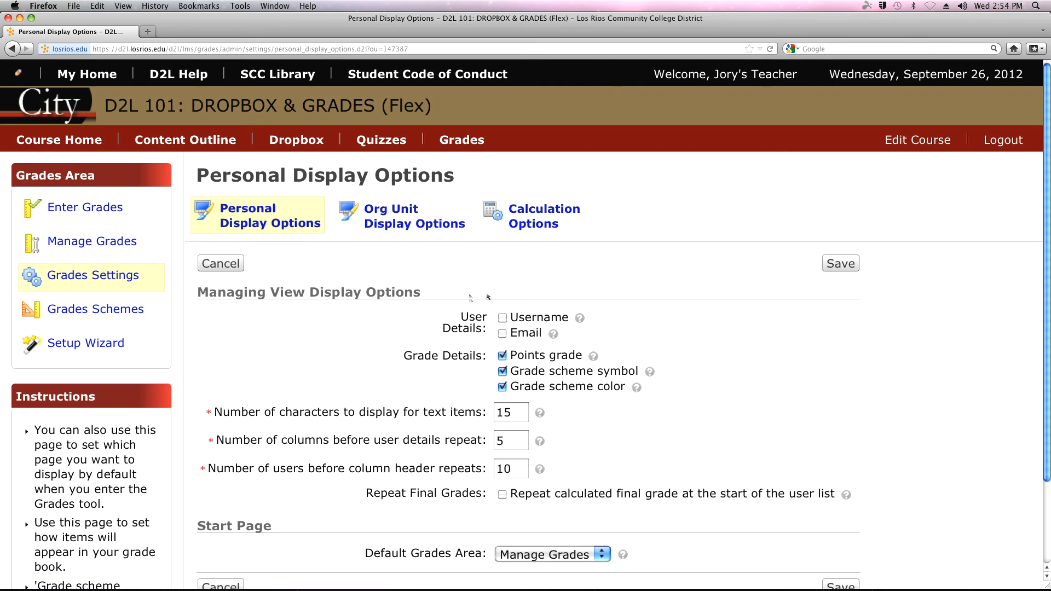
pyautogui.click(543, 236)
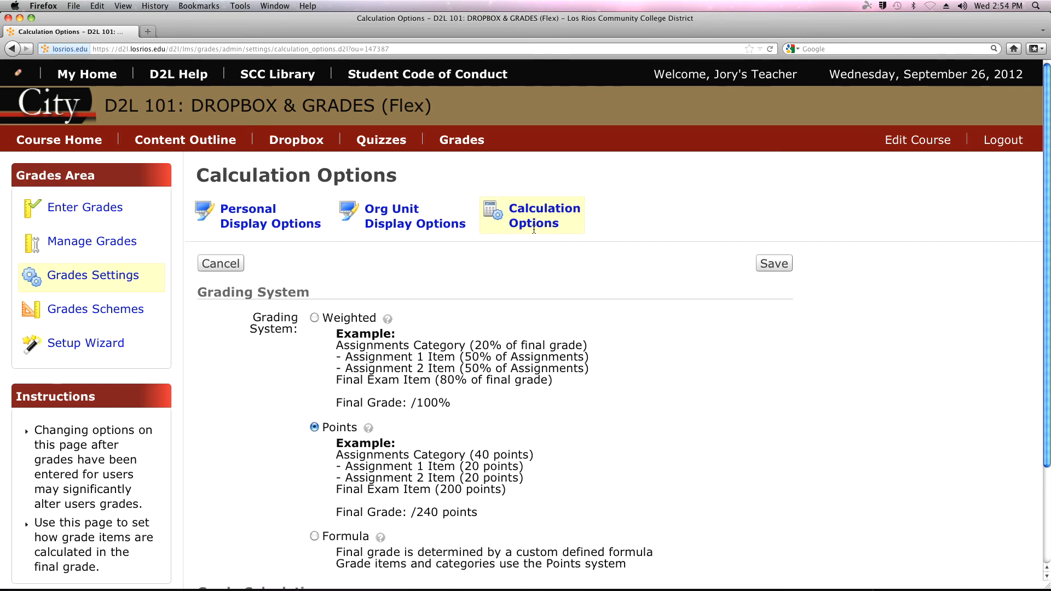
pyautogui.scroll(-4, 629, 335)
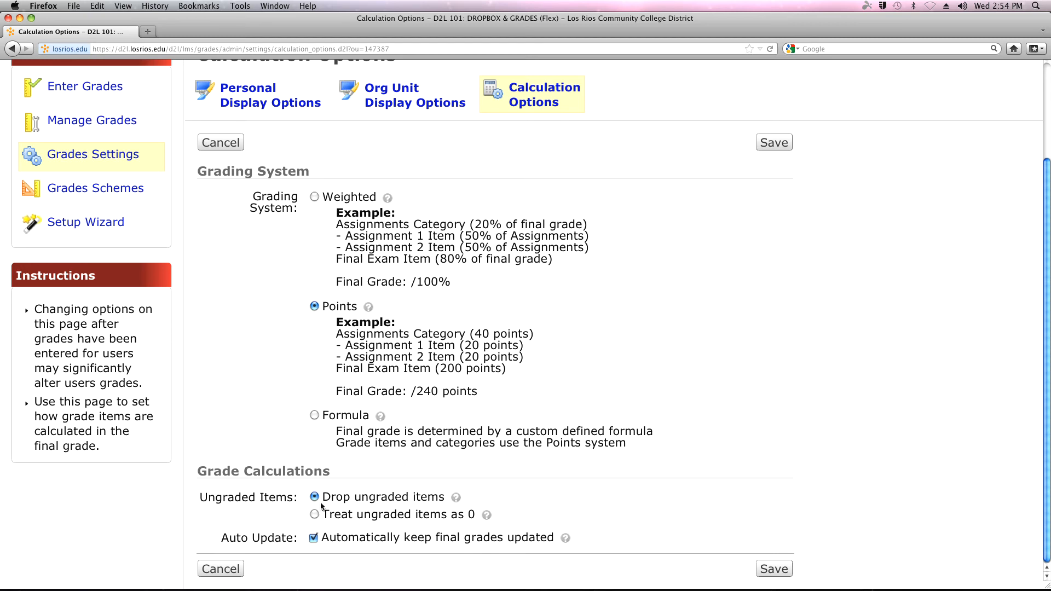
pyautogui.click(208, 566)
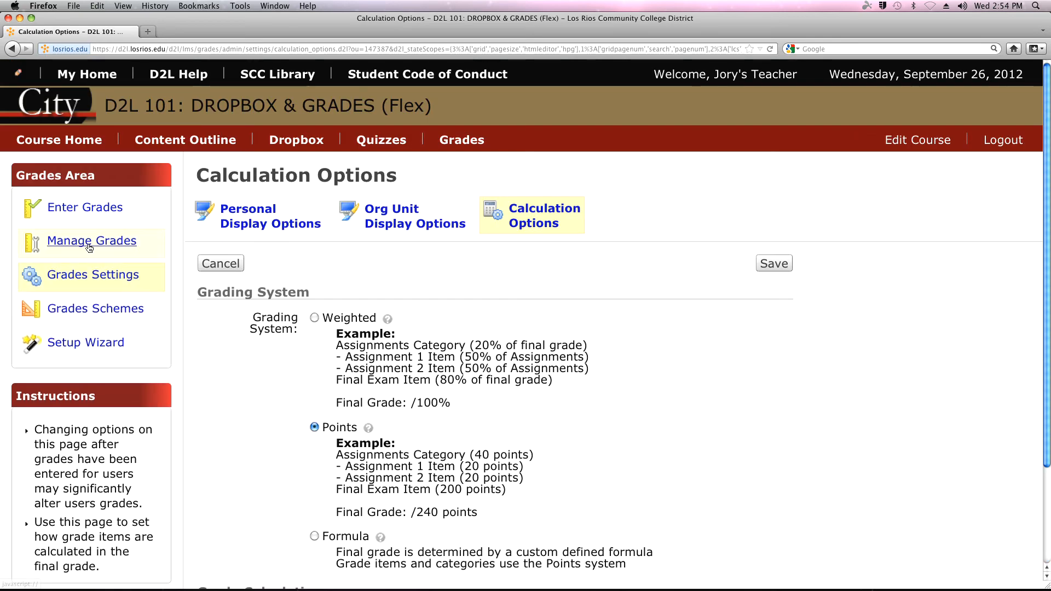
# Reopen the Enter Grades user list and look across the grade columns for the assignments and student names.
pyautogui.click(86, 210)
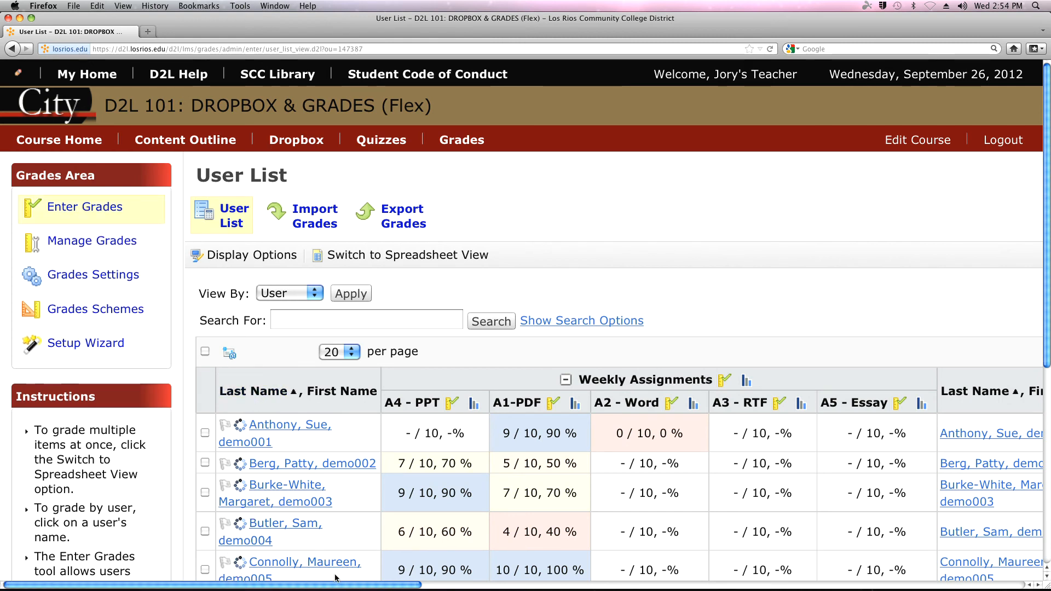
pyautogui.moveTo(339, 587); pyautogui.dragTo(433, 587)
pyautogui.scroll(-5, 507, 301)
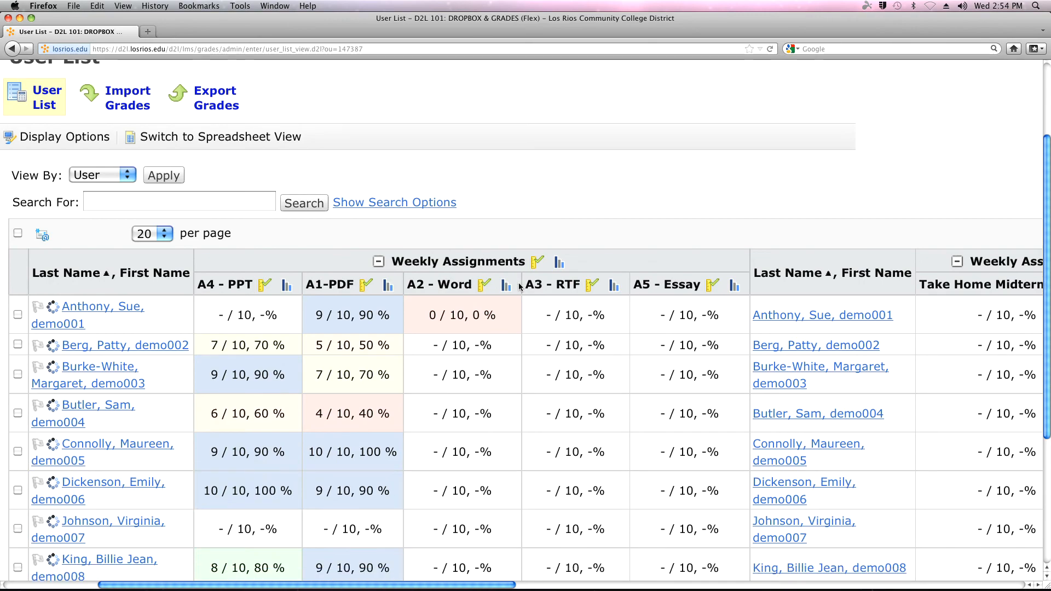
pyautogui.scroll(1, 517, 285)
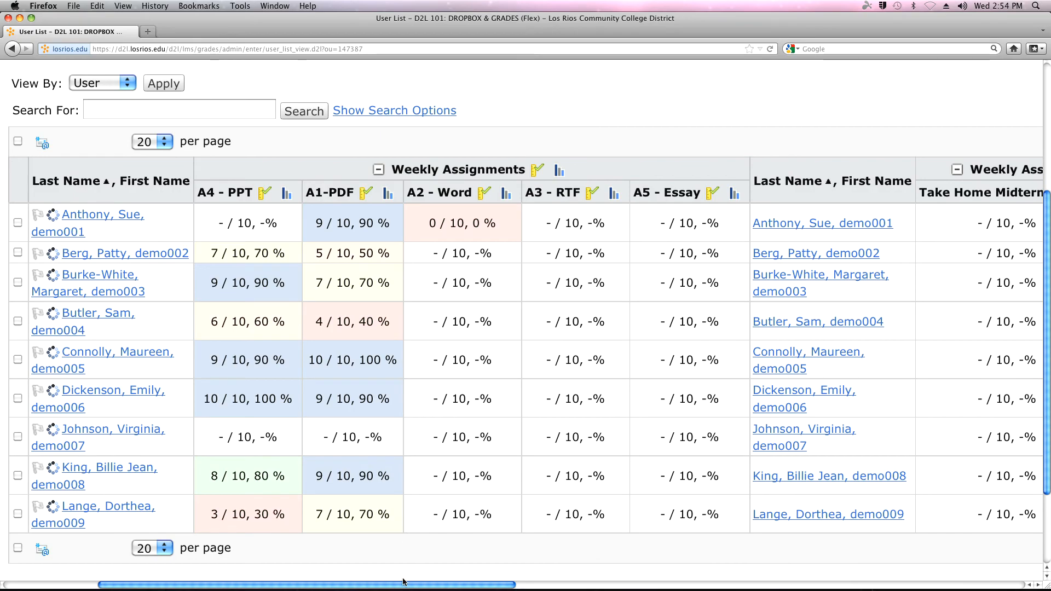
pyautogui.moveTo(403, 584); pyautogui.dragTo(309, 584)
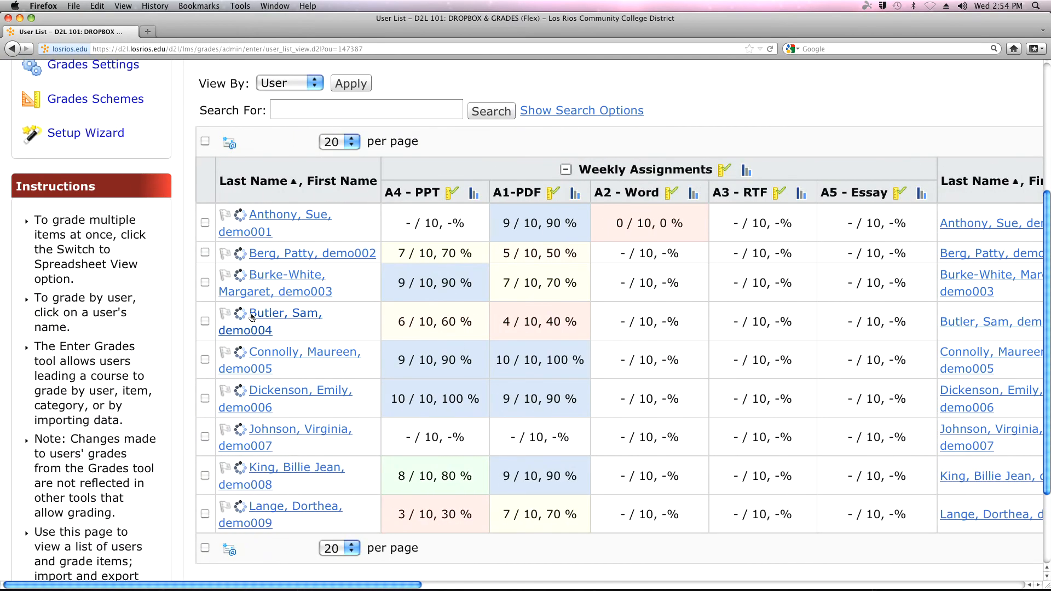
pyautogui.scroll(5, 257, 299)
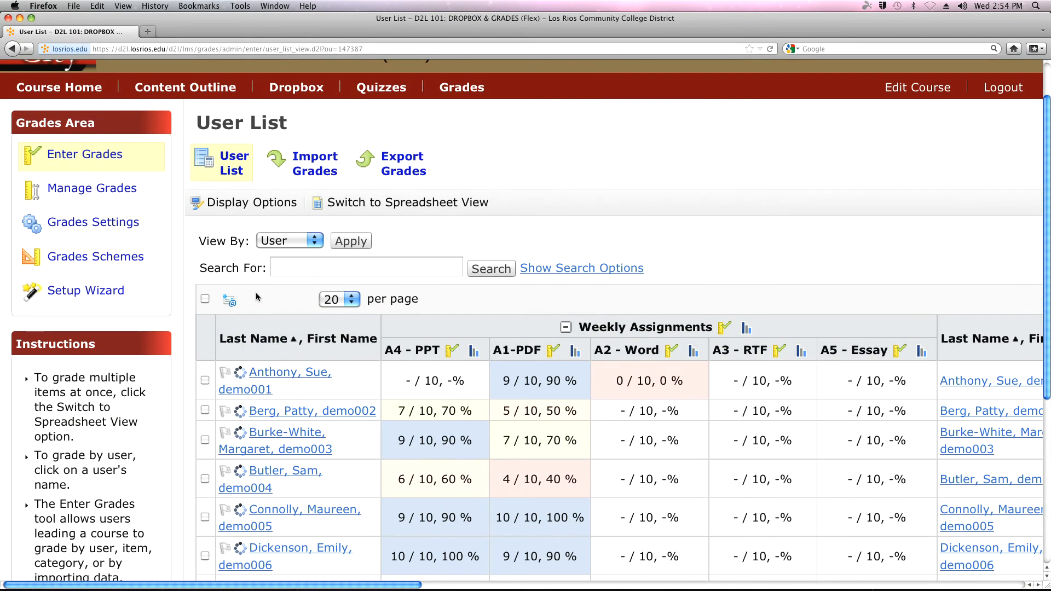
# Review which grade items are displayed in the user list's display options, and close them without saving.
pyautogui.click(265, 204)
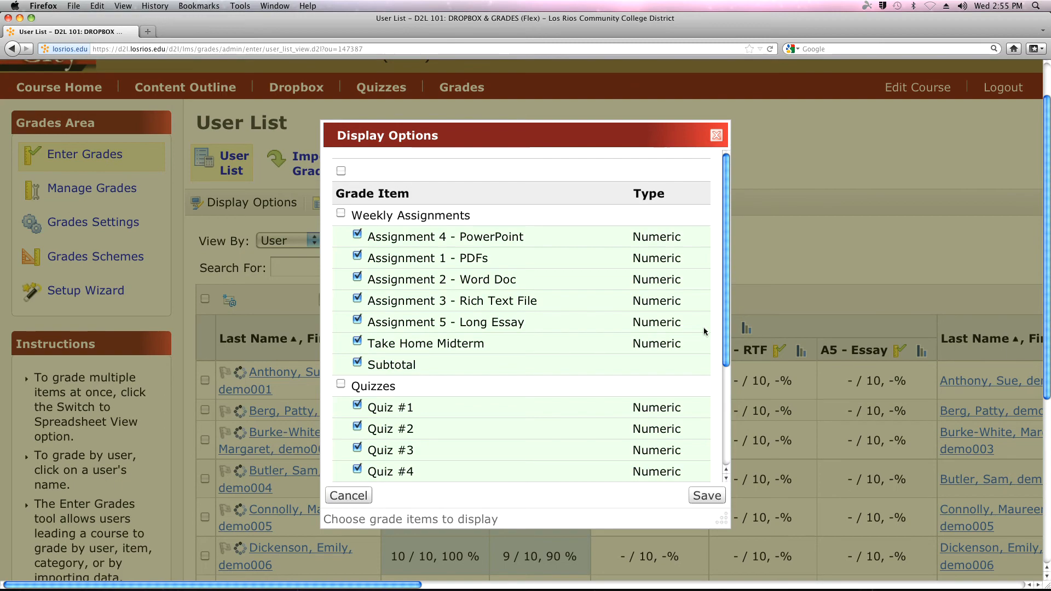
pyautogui.scroll(-2, 609, 303)
pyautogui.scroll(-3, 607, 302)
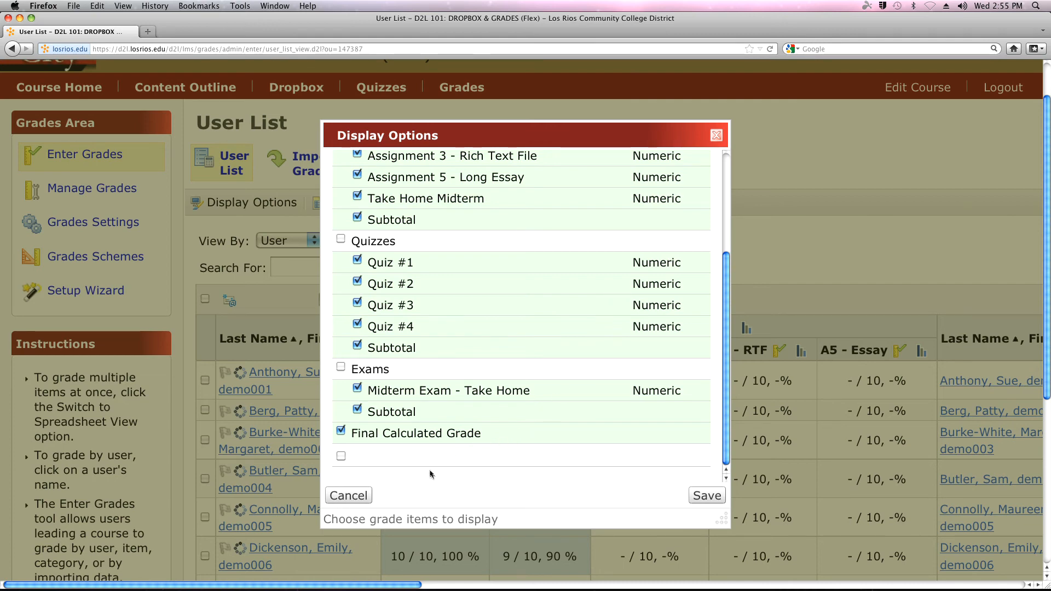
pyautogui.click(346, 496)
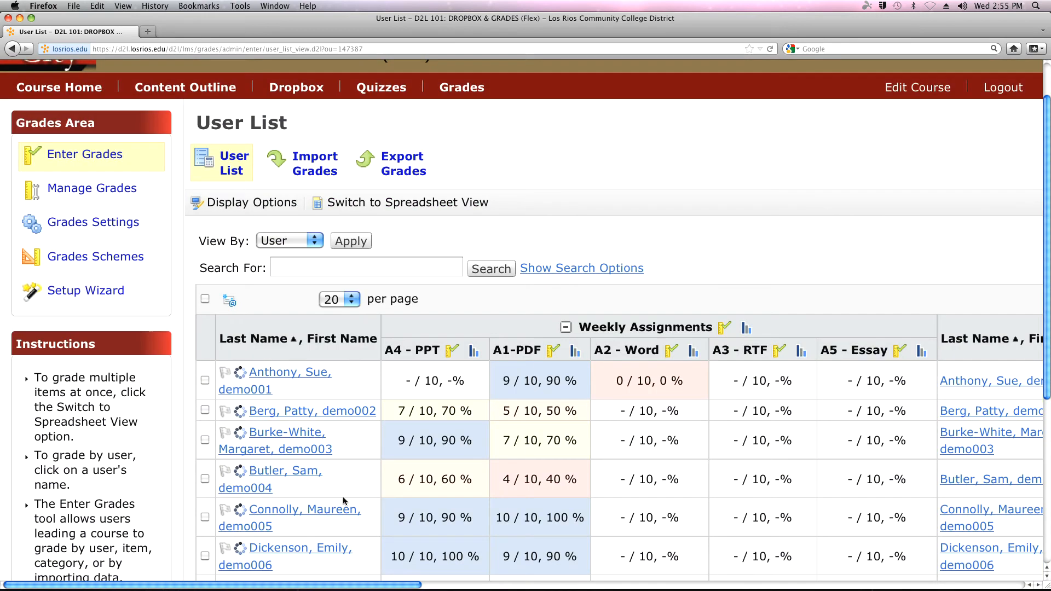
# In Personal Display Options, turn on repeating the calculated final grade at the start of the user list and save.
pyautogui.click(81, 225)
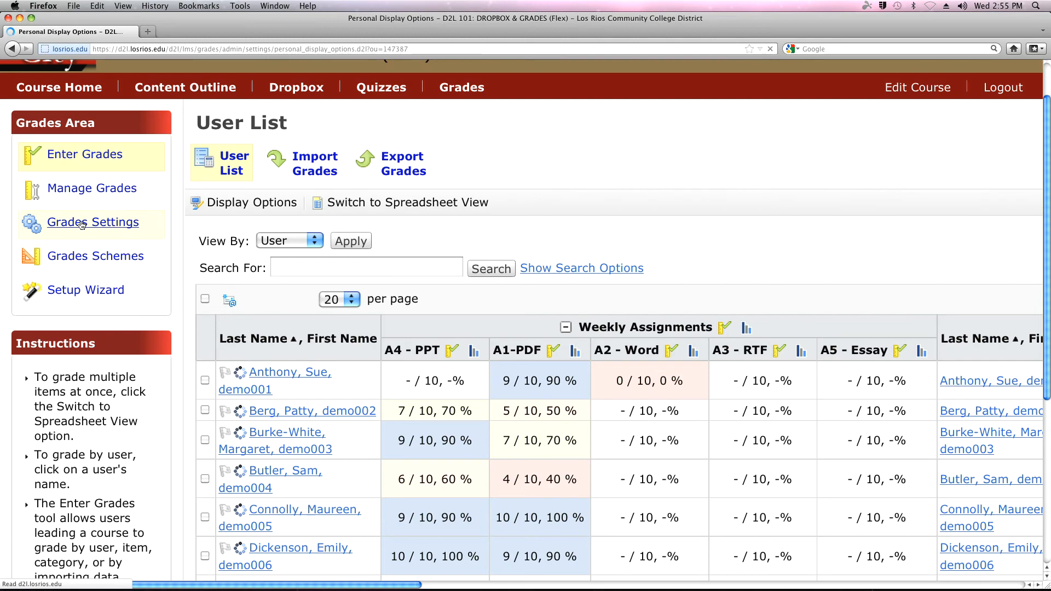
pyautogui.scroll(-3, 323, 273)
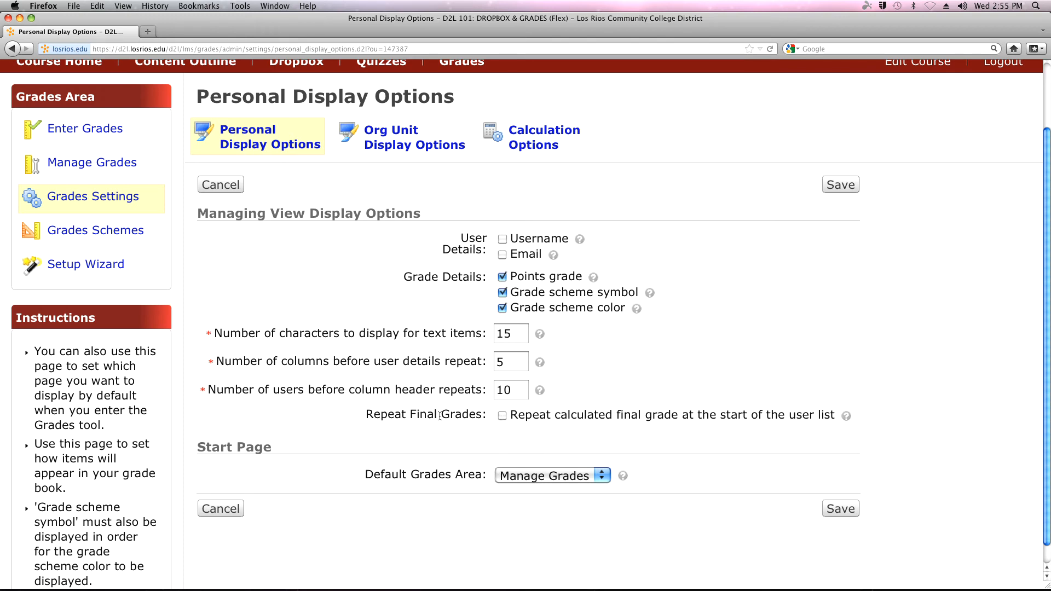
pyautogui.click(502, 416)
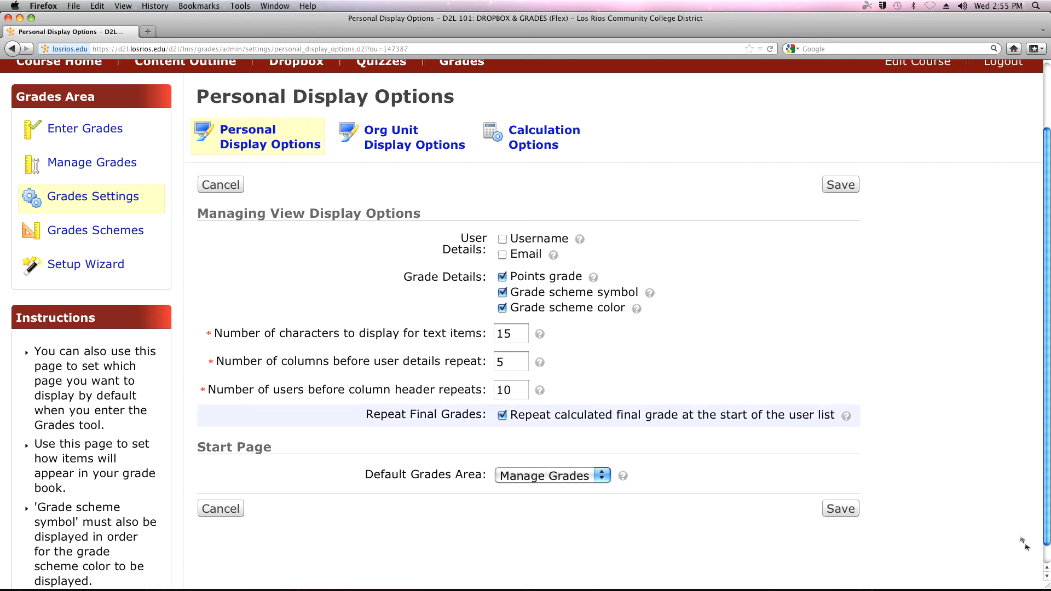
pyautogui.click(841, 509)
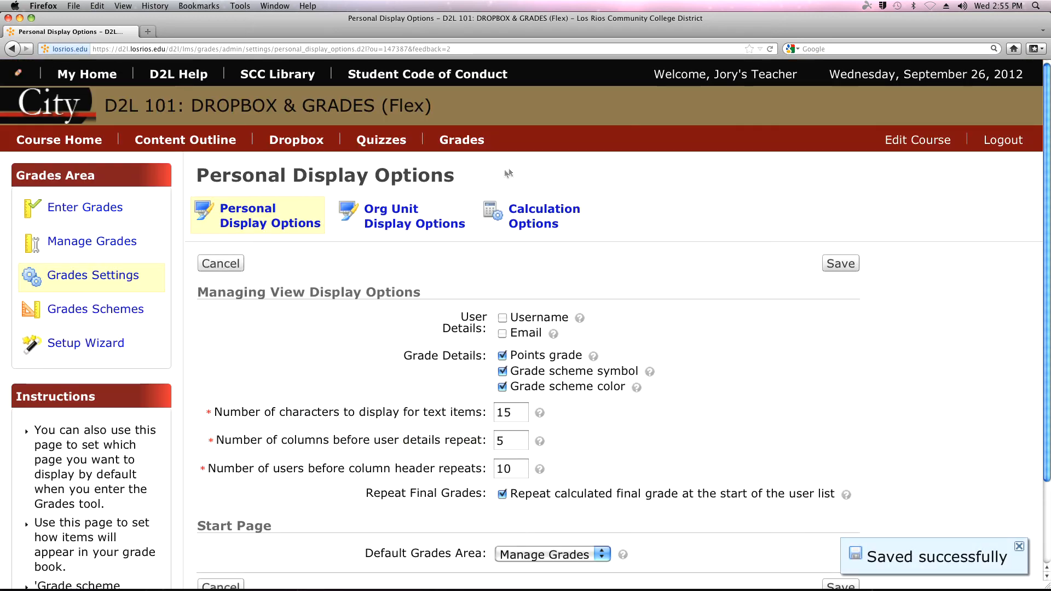
# Return to the Enter Grades user list and review the Final Calculated Grade column beside the students' names.
pyautogui.click(474, 146)
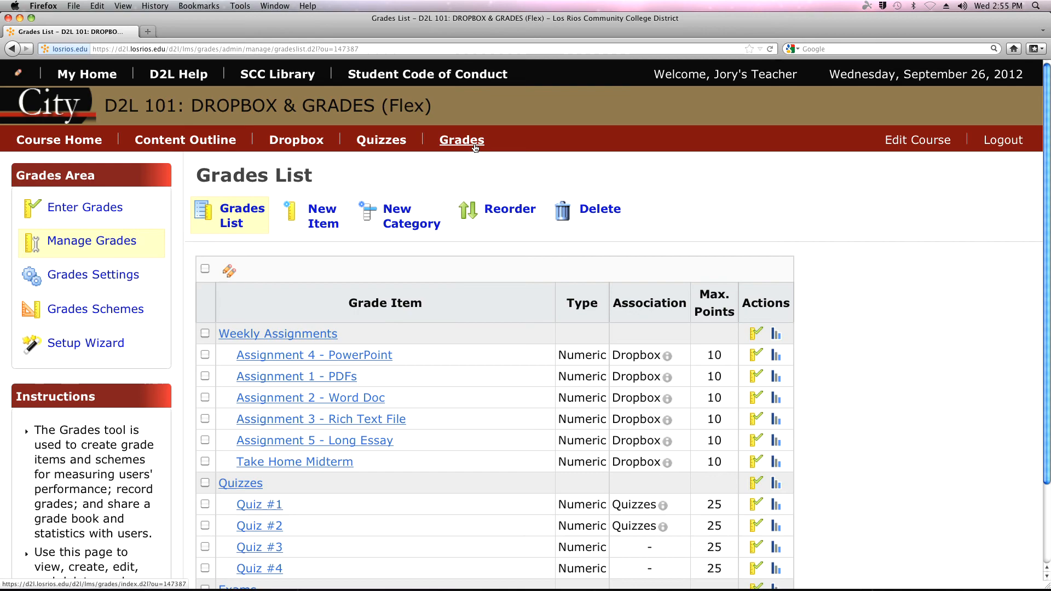
pyautogui.click(99, 212)
pyautogui.scroll(-2, 454, 354)
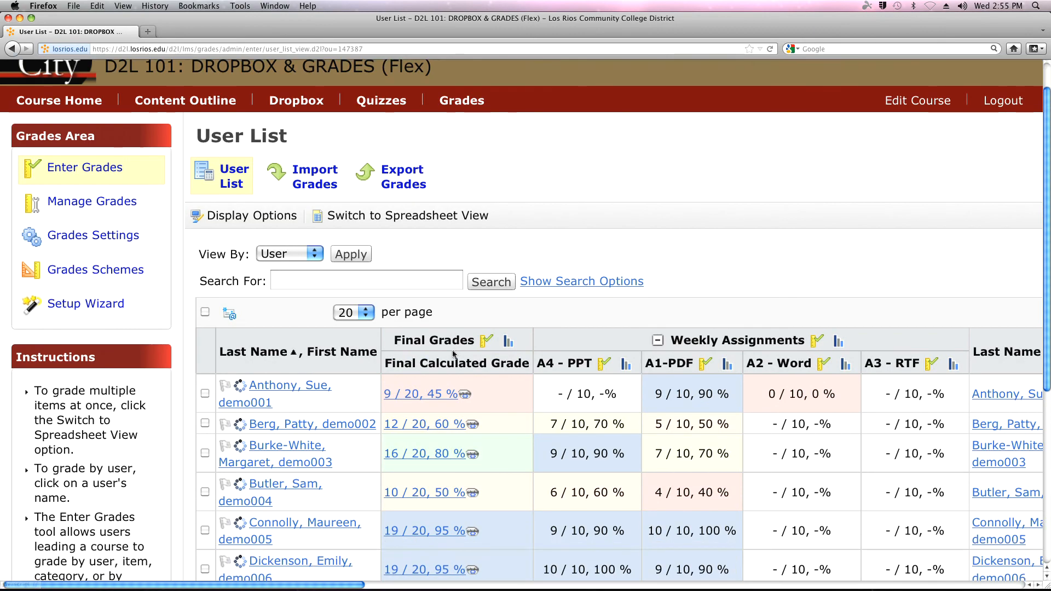
pyautogui.scroll(-6, 453, 355)
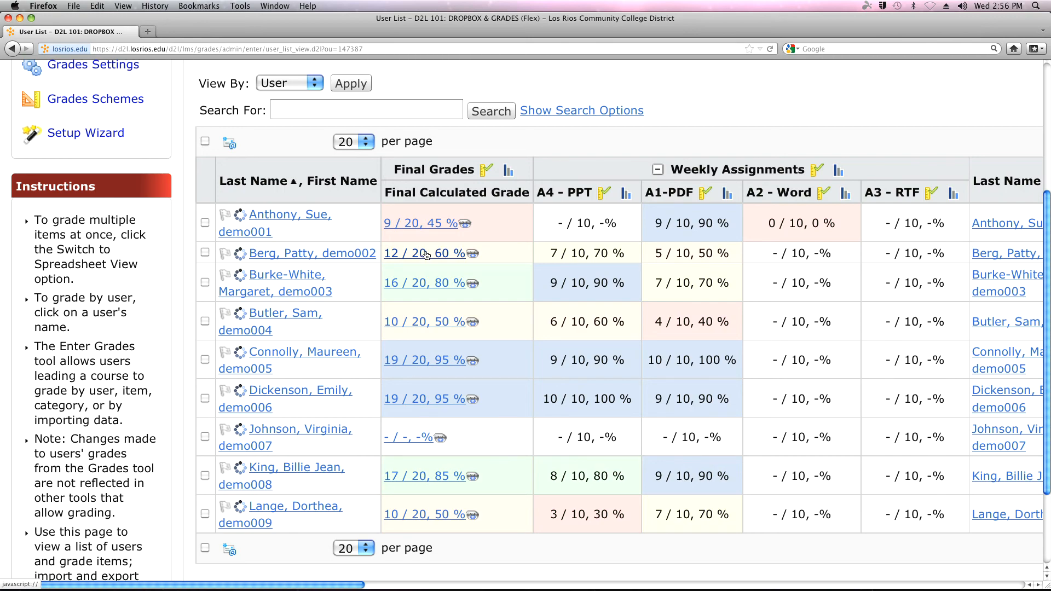
pyautogui.scroll(2, 421, 241)
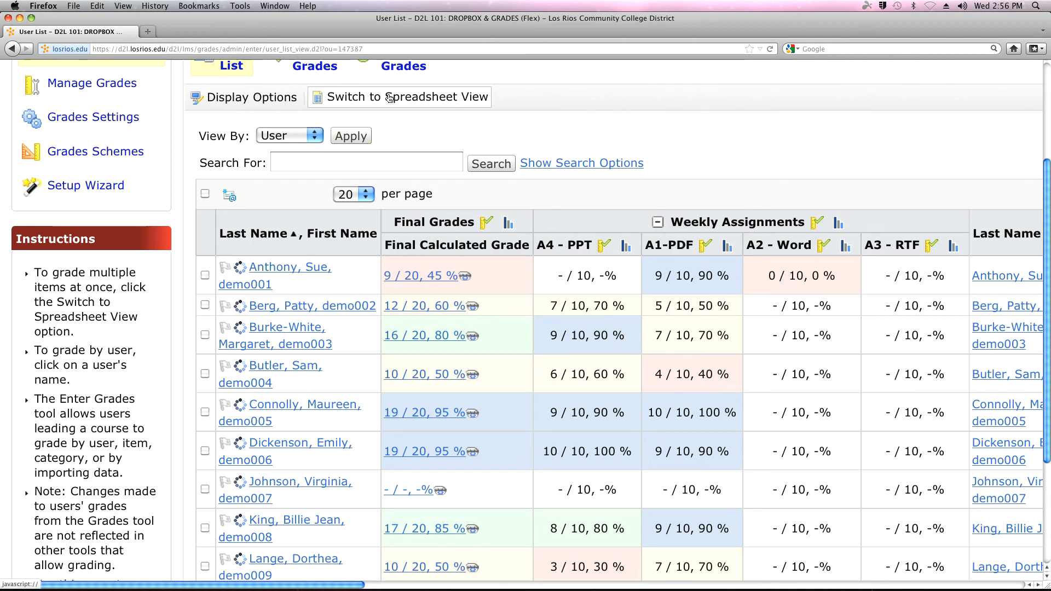
pyautogui.scroll(3, 406, 98)
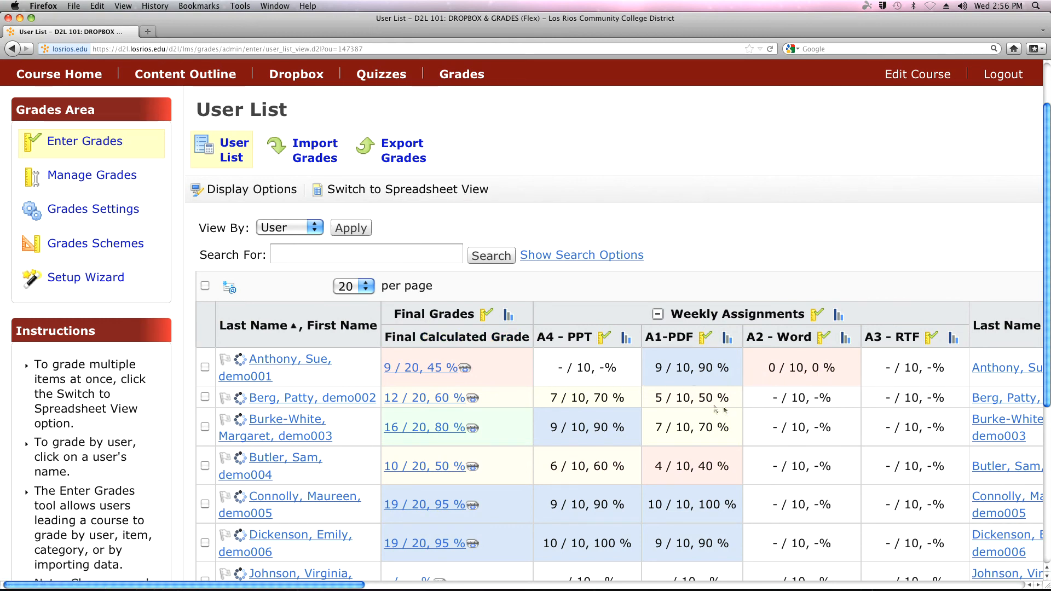
# Switch the user list to spreadsheet view and enter A4 - PPT grades of 3 for the first student and 9 for the seventh.
pyautogui.click(416, 192)
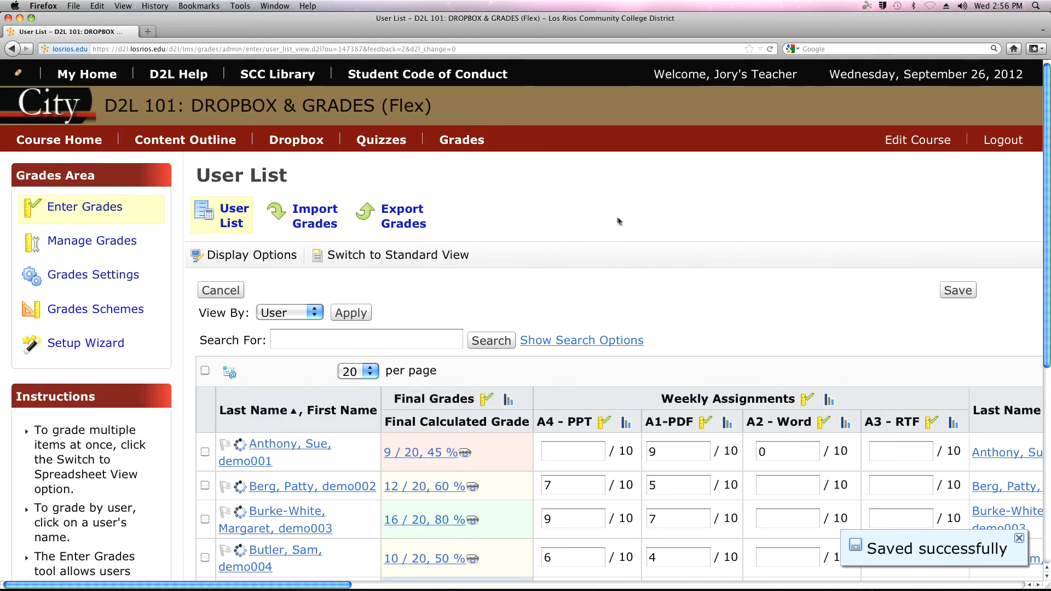
pyautogui.scroll(-5, 616, 220)
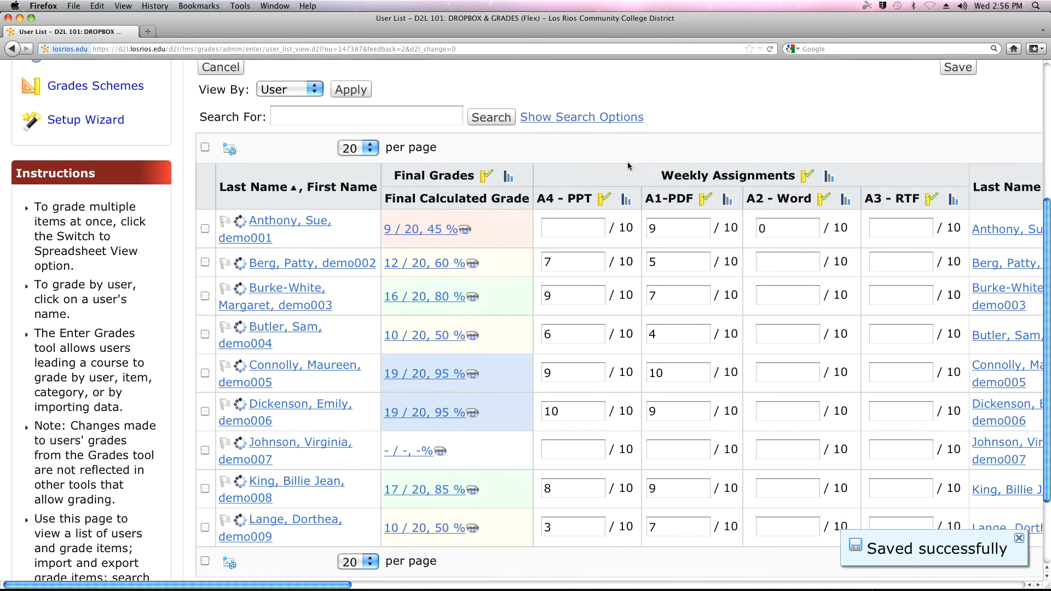
pyautogui.scroll(-1, 628, 165)
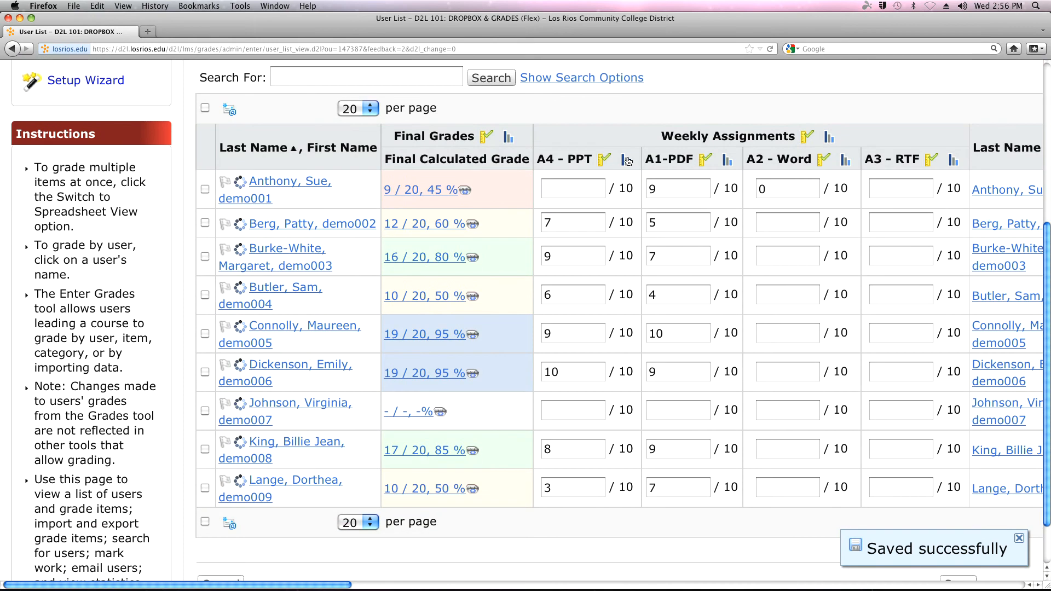
pyautogui.click(563, 187)
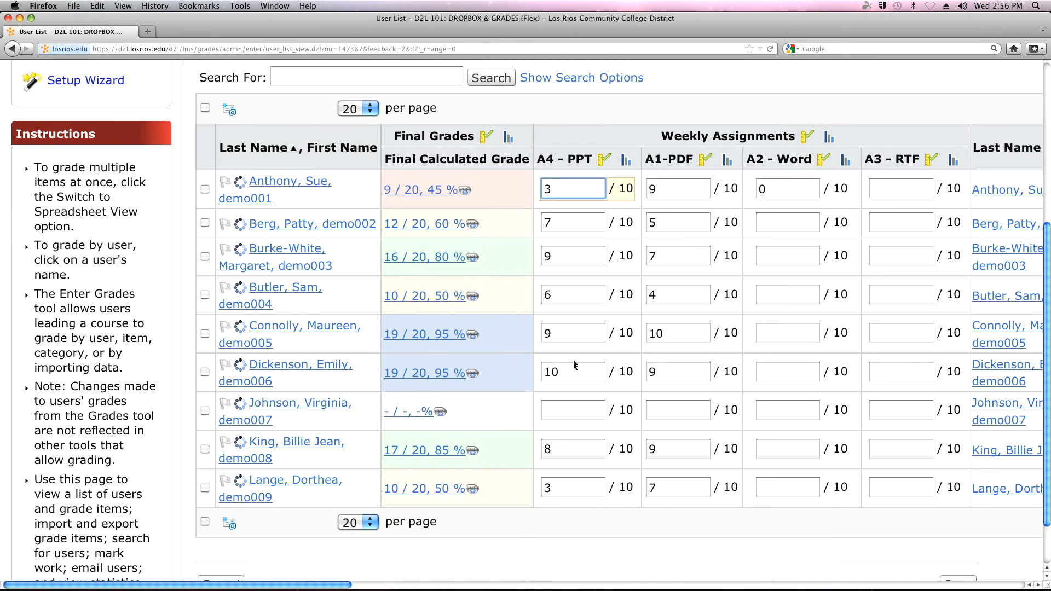
pyautogui.click(573, 411)
pyautogui.write('9')
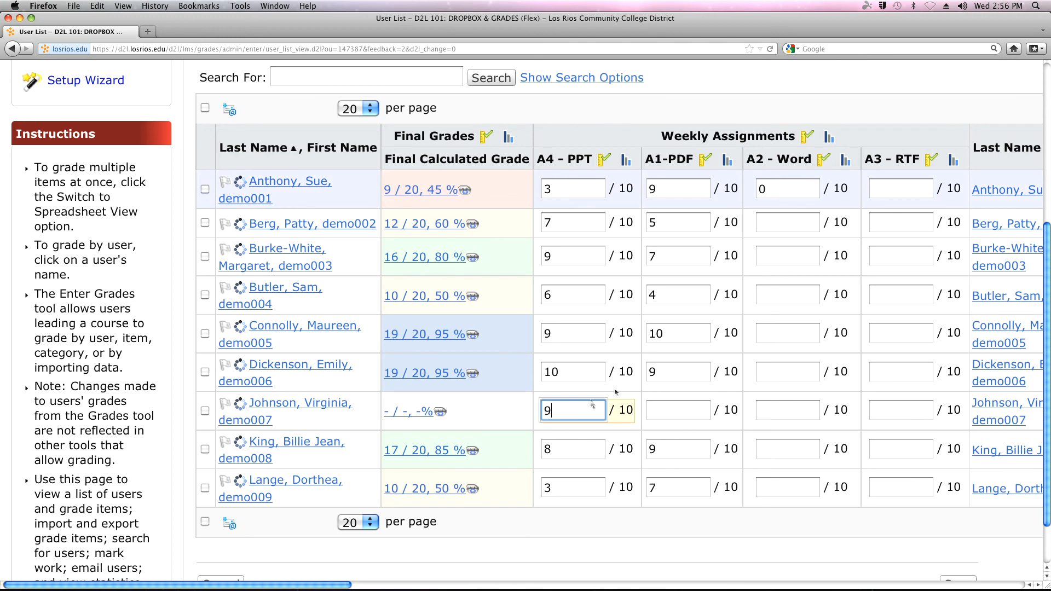
# Enter A2 - Word grades of 10, 1, 0, 8, 8 and 9 for the second through seventh students.
pyautogui.click(796, 223)
pyautogui.write('10')
pyautogui.click(792, 258)
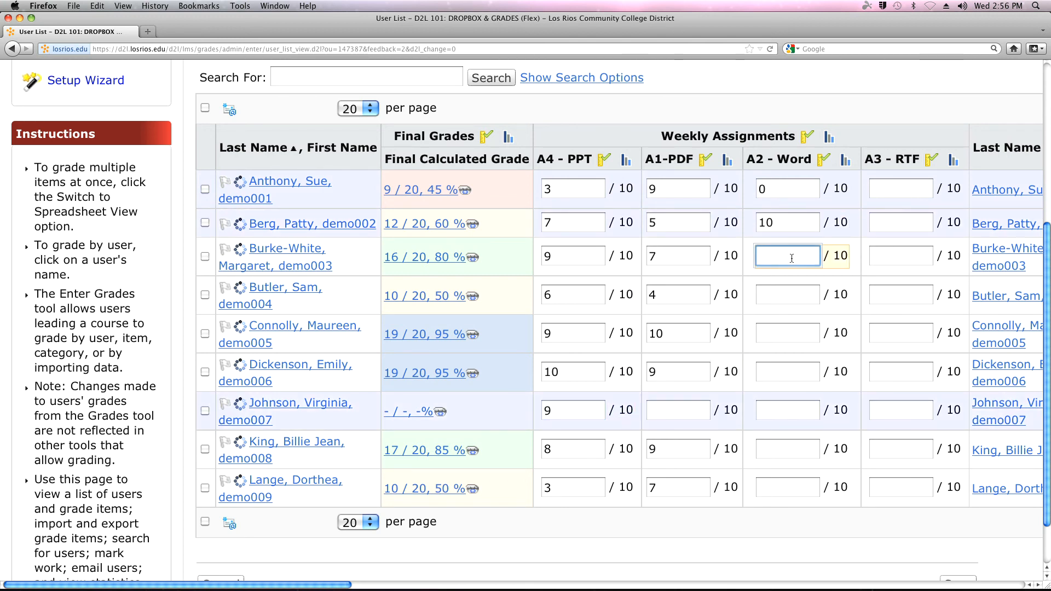
pyautogui.click(783, 292)
pyautogui.write('0')
pyautogui.click(784, 333)
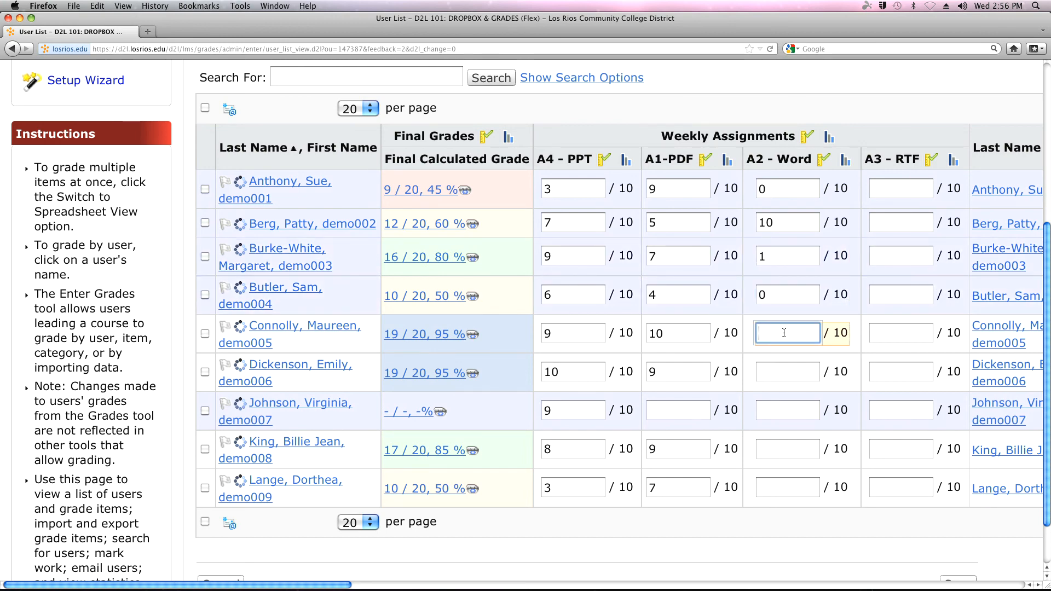
pyautogui.click(785, 380)
pyautogui.write('8')
pyautogui.click(788, 410)
pyautogui.write('9')
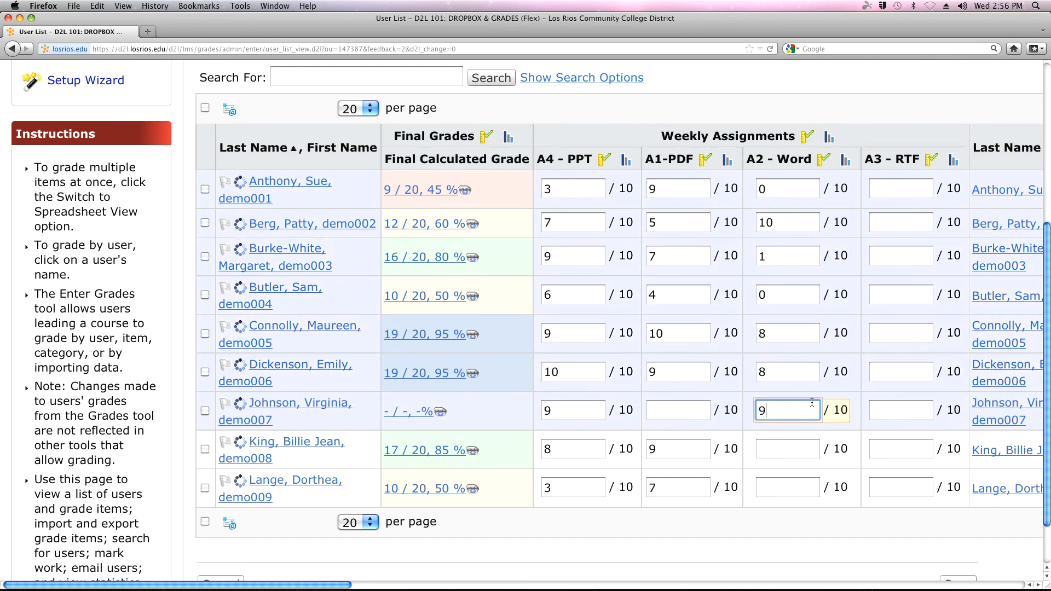
# Enter A5 - Essay grades of 9, 8 and 8 for the first three students and 5 for the fifth.
pyautogui.moveTo(273, 584); pyautogui.dragTo(505, 582)
pyautogui.click(622, 332)
pyautogui.write('5')
pyautogui.click(612, 256)
pyautogui.write('8')
pyautogui.click(613, 221)
pyautogui.write('8')
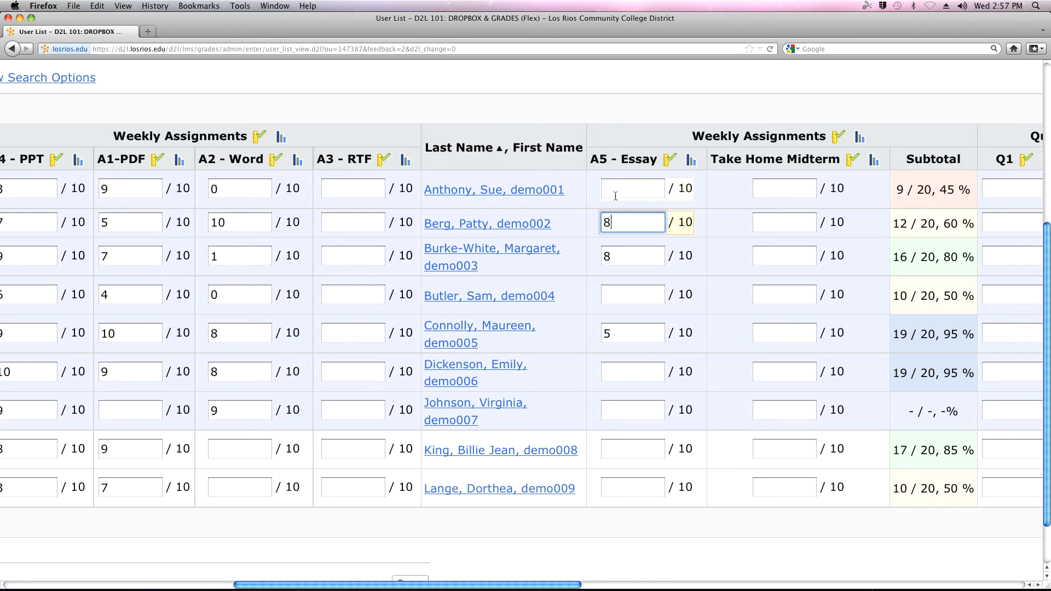
pyautogui.click(613, 189)
pyautogui.write('9')
# Save the grades entered in the spreadsheet view and confirm the changes.
pyautogui.moveTo(507, 588); pyautogui.dragTo(251, 583)
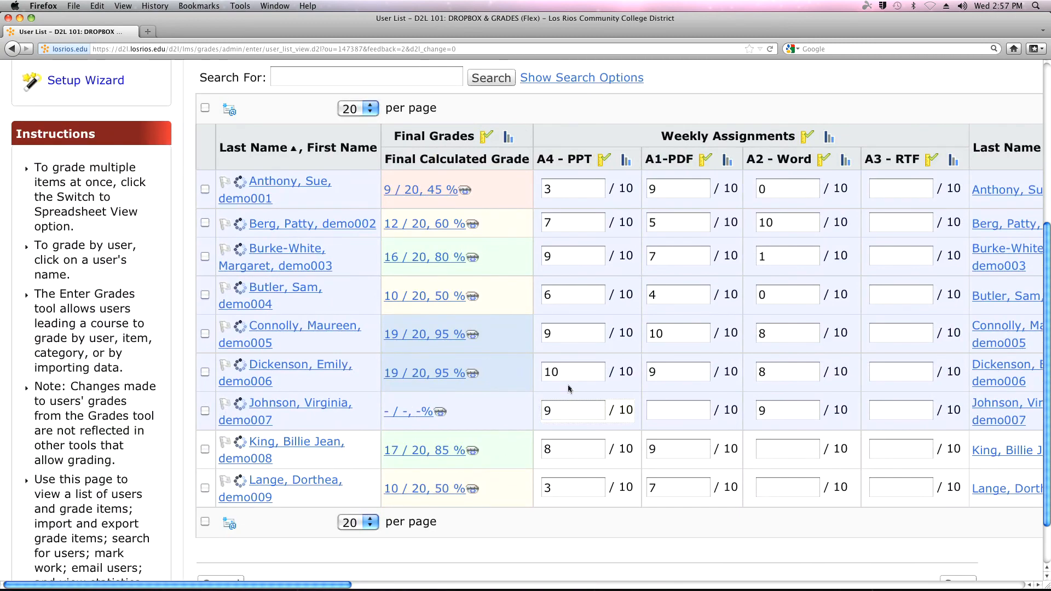
pyautogui.scroll(2, 570, 383)
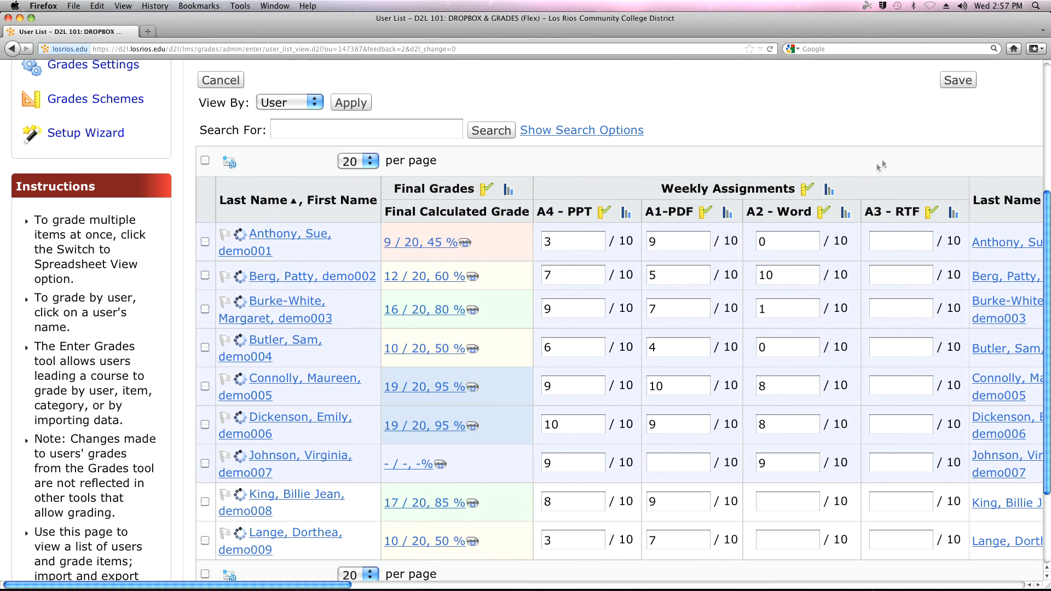
pyautogui.click(963, 81)
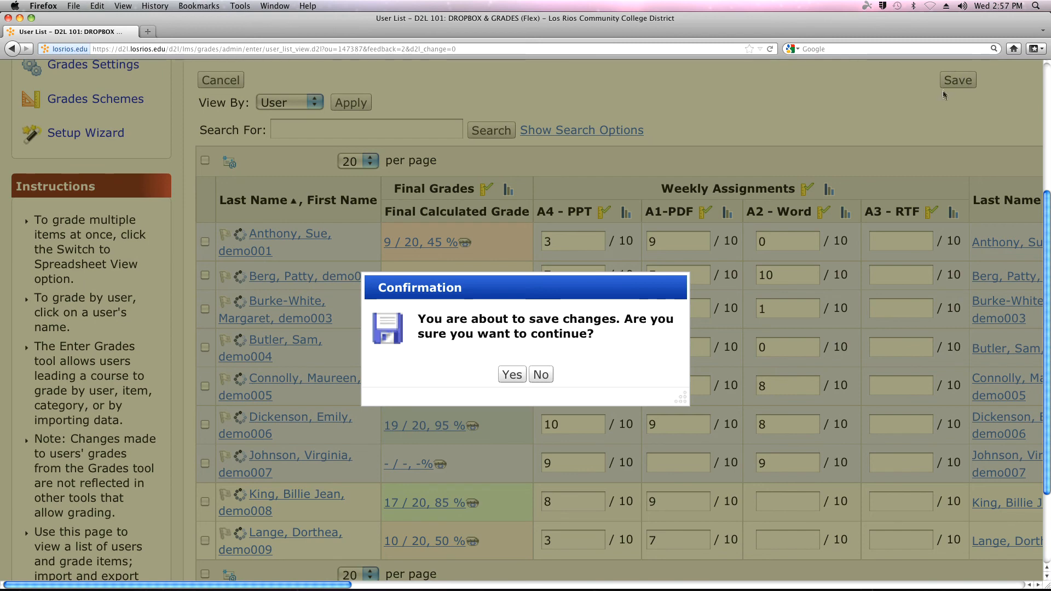
pyautogui.click(511, 375)
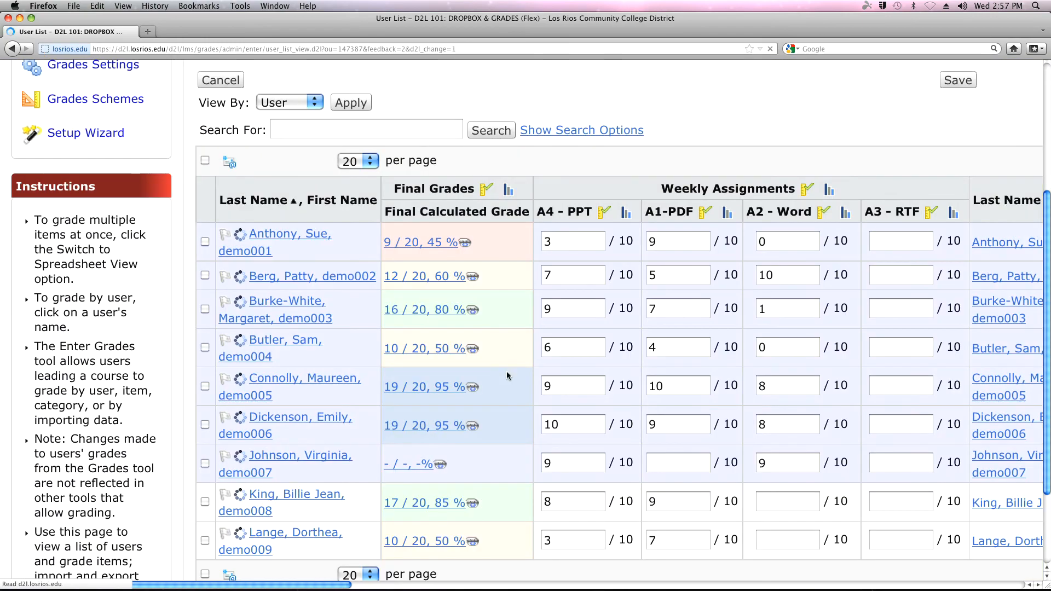